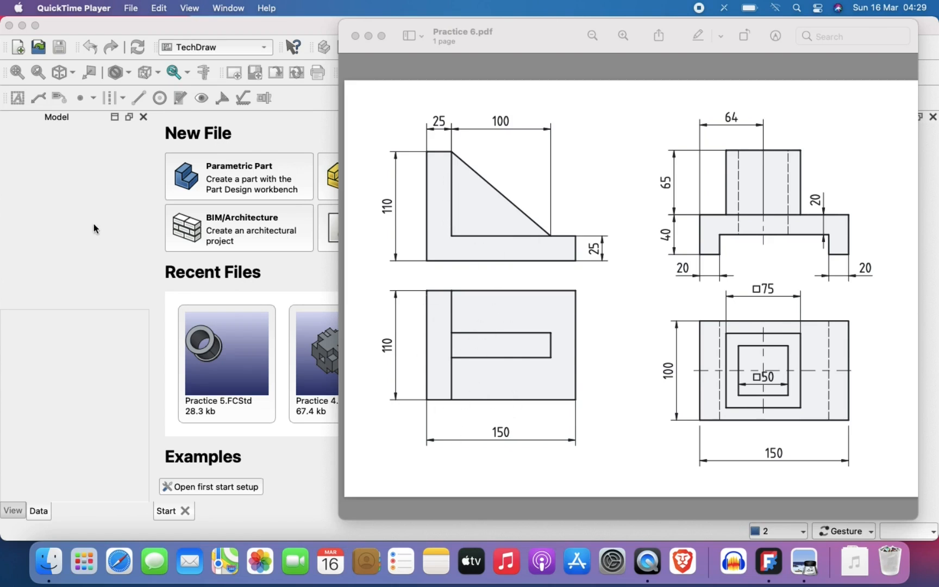
# - Create a new document as a Parametric Part
pyautogui.click(128, 245)
pyautogui.click(227, 195)
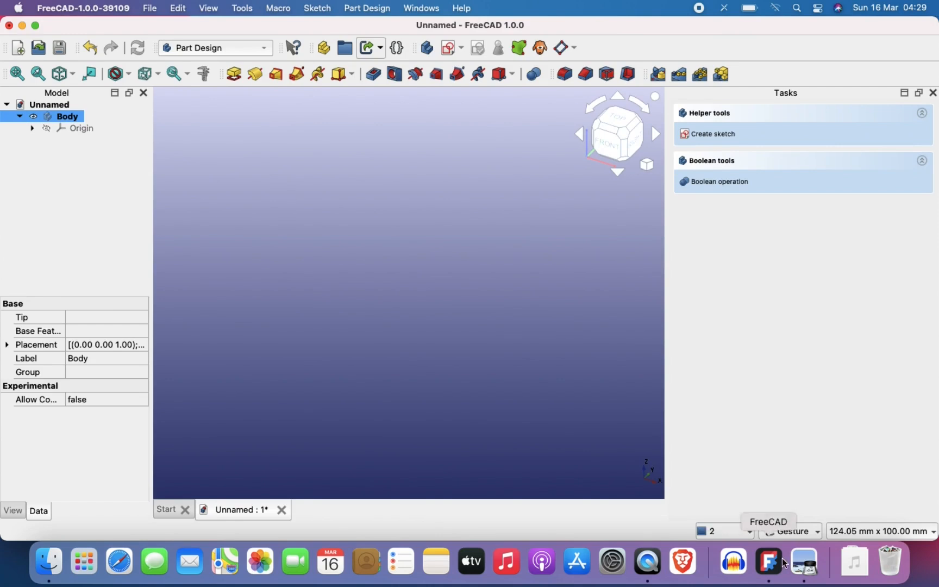
# - Arrange the part window and the Practice 6.pdf drawing side by side
pyautogui.click(805, 562)
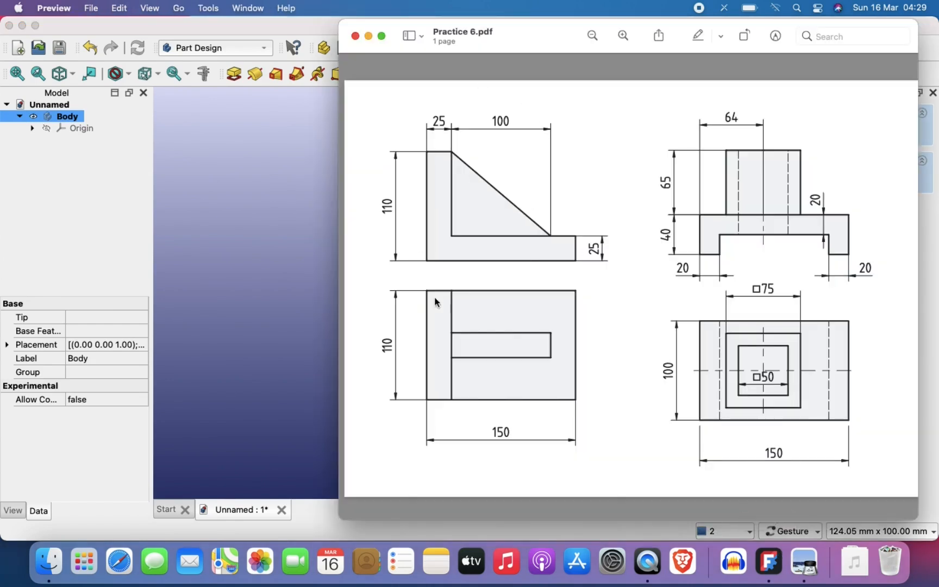
pyautogui.click(305, 223)
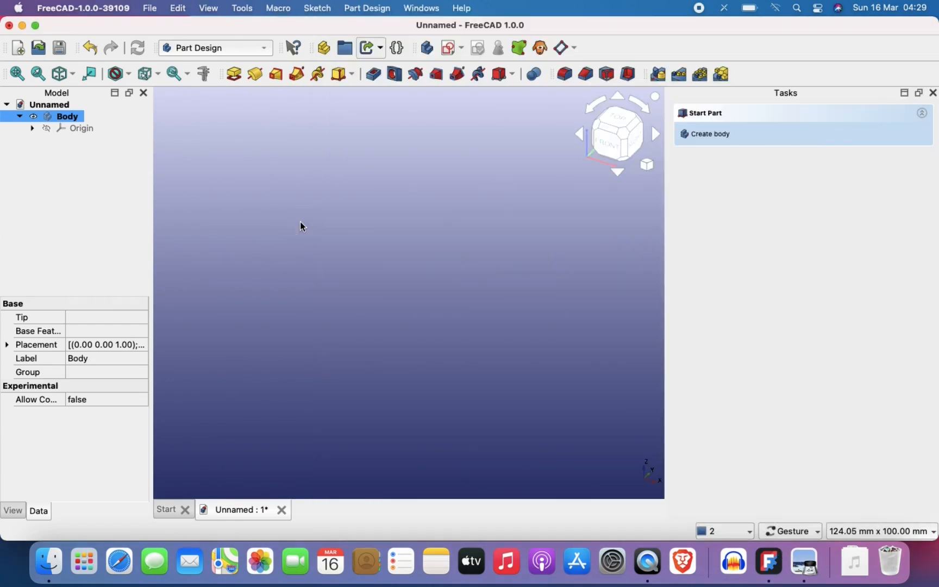
pyautogui.moveTo(932, 266); pyautogui.dragTo(646, 257)
pyautogui.click(723, 227)
pyautogui.moveTo(524, 30); pyautogui.dragTo(759, 34)
pyautogui.click(566, 228)
pyautogui.moveTo(645, 239); pyautogui.dragTo(577, 255)
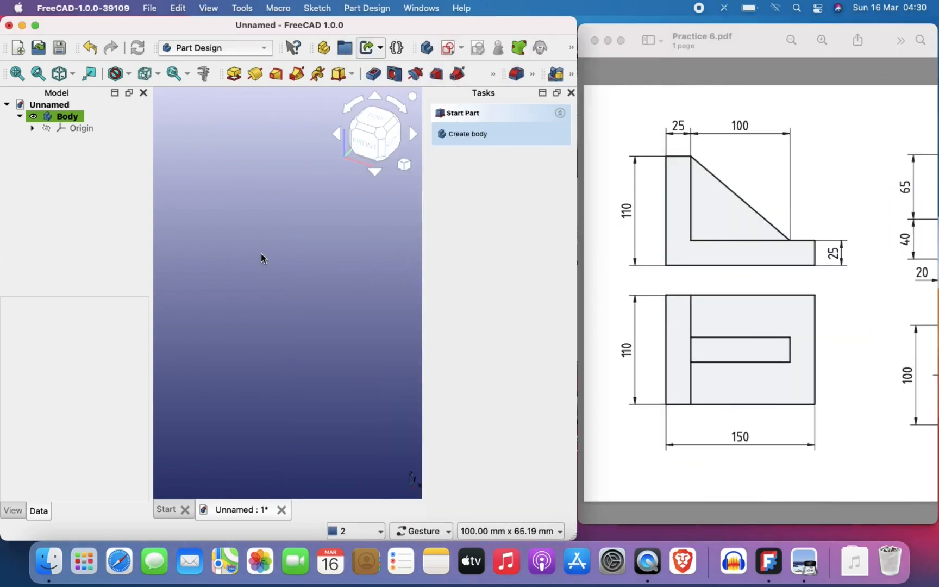
# - Sketch a 150 x 110 mm rectangle on the XY plane with one corner at the origin, and finish the sketch
pyautogui.click(447, 48)
pyautogui.click(224, 247)
pyautogui.moveTo(346, 277); pyautogui.dragTo(445, 288)
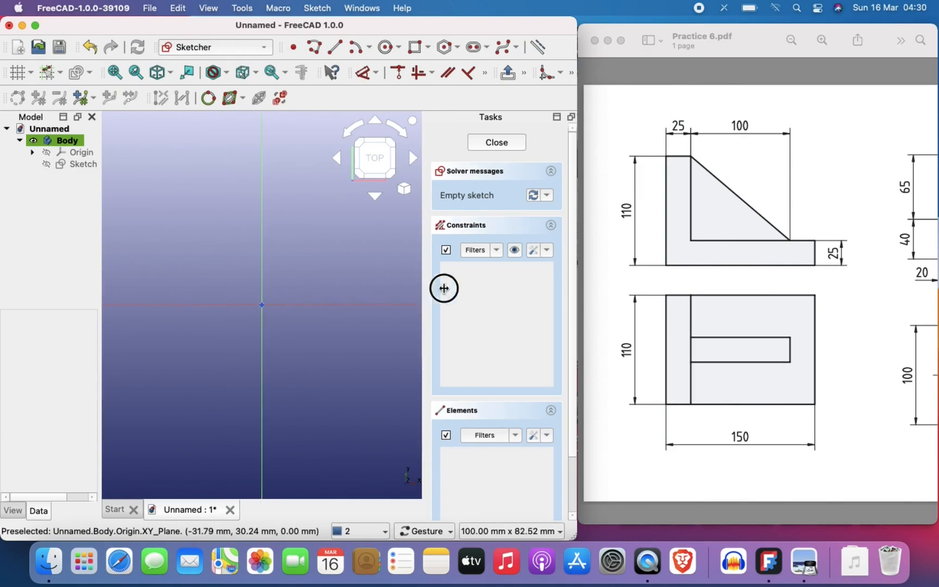
pyautogui.moveTo(261, 304); pyautogui.dragTo(200, 351, button='right')
pyautogui.click(414, 47)
pyautogui.click(201, 351)
pyautogui.write('150')
pyautogui.press('Tab')
pyautogui.write('110')
pyautogui.press('Return')
pyautogui.press('Escape')
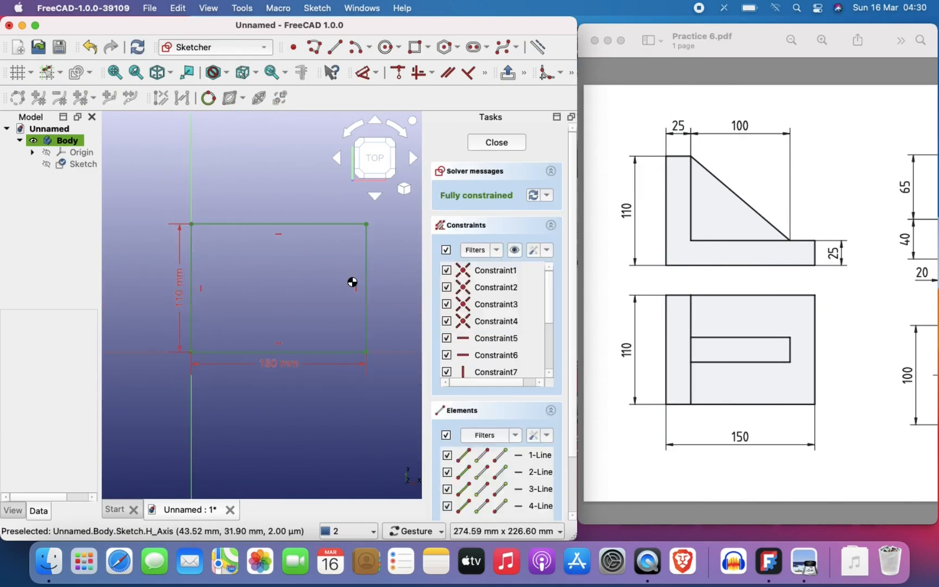
pyautogui.press('Escape')
# - Pad the base rectangle by 25 mm
pyautogui.click(234, 73)
pyautogui.write('25')
pyautogui.click(501, 117)
# - On the base's top face, project the bounding edges and sketch a 25 mm wide rectangle along the 110 mm edge at the origin, spanning its full length
pyautogui.click(231, 272)
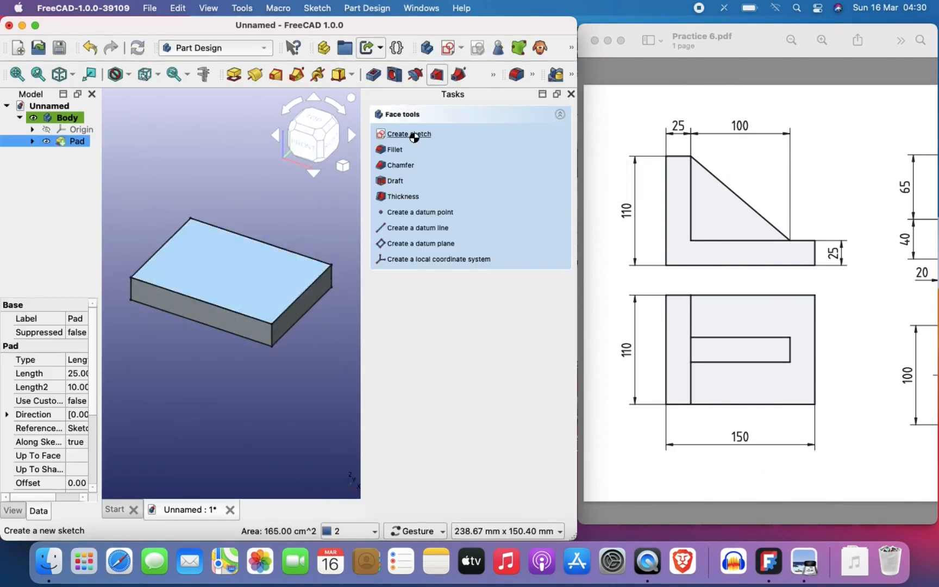
pyautogui.click(411, 134)
pyautogui.press('g')
pyautogui.press('x')
pyautogui.click(186, 243)
pyautogui.click(149, 303)
pyautogui.click(197, 362)
pyautogui.press('g')
pyautogui.press('r')
pyautogui.click(148, 243)
pyautogui.write('25')
pyautogui.click(184, 363)
pyautogui.press('Escape')
pyautogui.press('Escape')
# - Pad the narrow rectangle by 110-25 mm to form the upright wall
pyautogui.click(391, 149)
pyautogui.write('110-25')
pyautogui.press('Return')
# - Start a sketch on the base's exposed top face, project its outer edges and place a point at the midpoint of the wall's edge
pyautogui.click(231, 271)
pyautogui.click(401, 133)
pyautogui.press('g')
pyautogui.press('x')
pyautogui.click(212, 238)
pyautogui.click(218, 358)
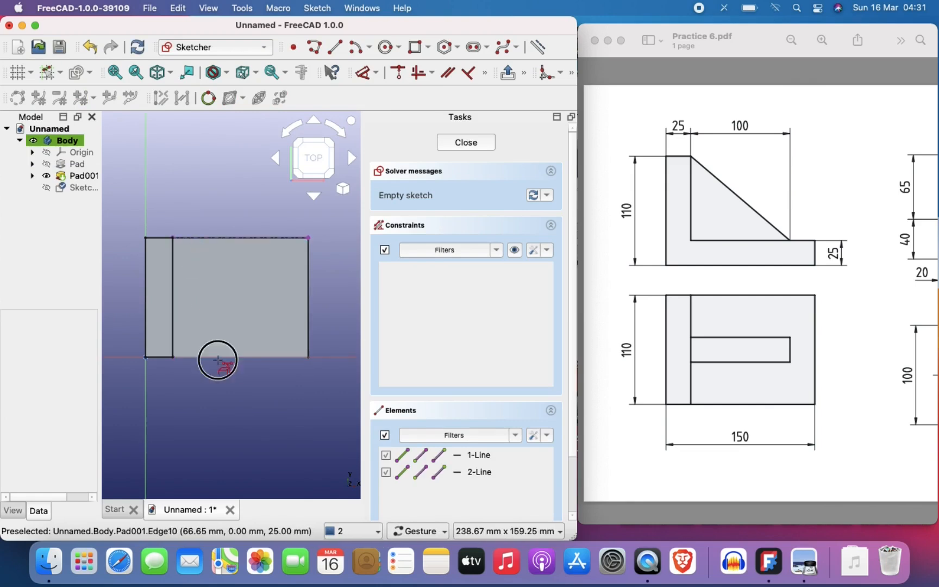
pyautogui.click(308, 315)
pyautogui.press('Escape')
pyautogui.press('g')
pyautogui.press('y')
pyautogui.click(173, 298)
pyautogui.press('Escape')
# - Draw a 100 x 25 mm rectangle for the rib, starting from the wall's edge
pyautogui.press('g')
pyautogui.press('r')
pyautogui.click(172, 288)
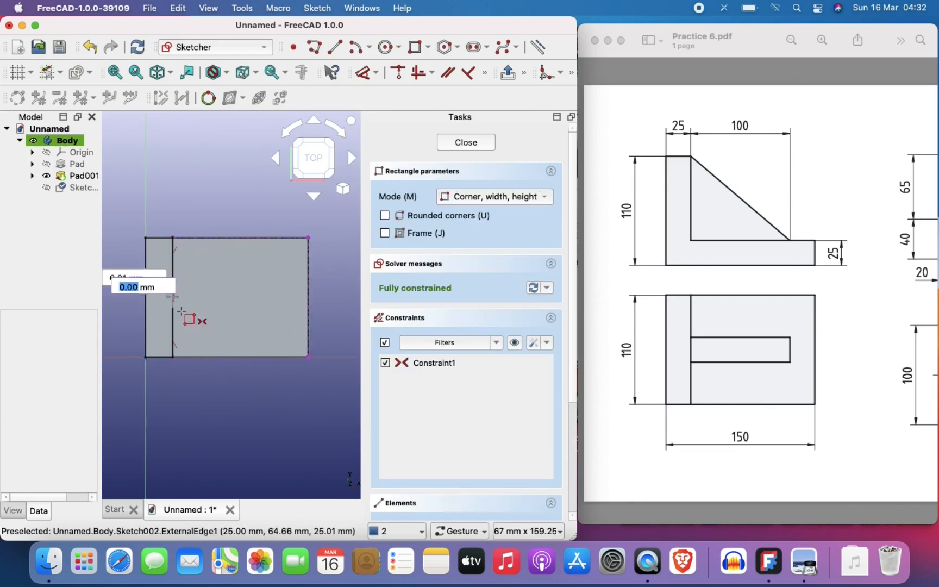
pyautogui.write('100')
pyautogui.press('Tab')
pyautogui.write('25')
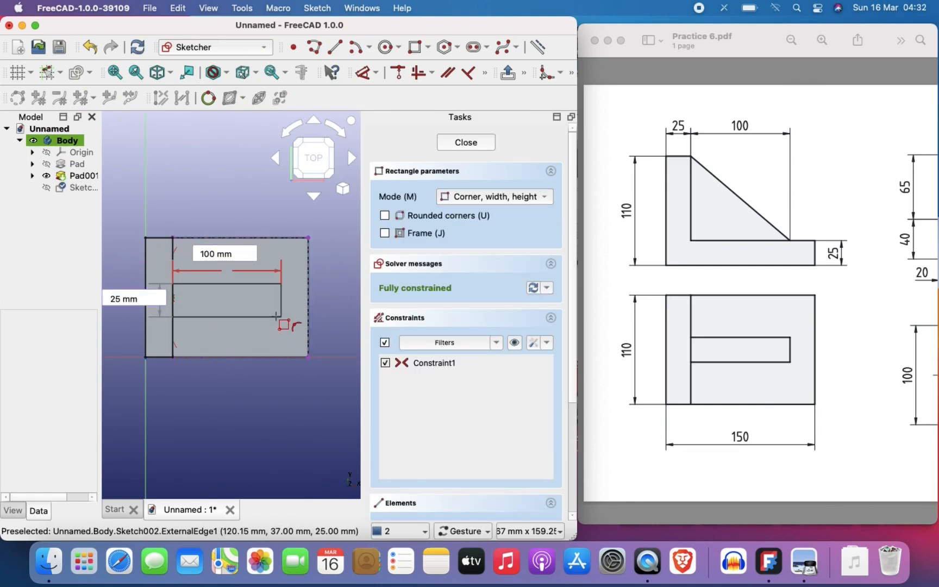
pyautogui.press('Return')
pyautogui.press('Escape')
# - Constrain the rib rectangle symmetrically about the wall edge's midpoint, dimension its short outer side and close the sketch
pyautogui.scroll(5, 145, 291)
pyautogui.click(225, 325)
pyautogui.click(224, 309)
pyautogui.click(484, 73)
pyautogui.click(402, 97)
pyautogui.scroll(-4, 234, 401)
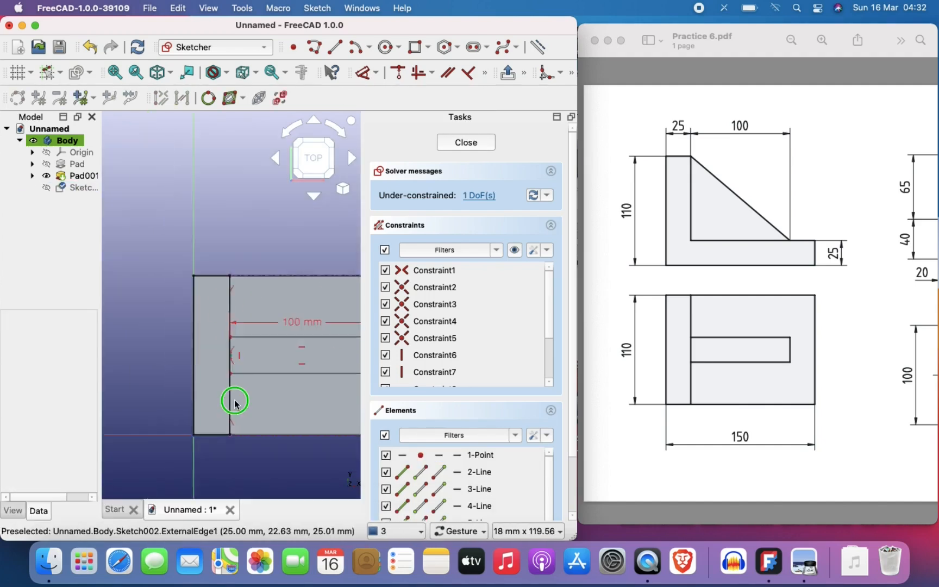
pyautogui.moveTo(234, 401); pyautogui.dragTo(150, 381, button='right')
pyautogui.press('d')
pyautogui.click(288, 340)
pyautogui.click(308, 387)
pyautogui.scroll(-1, 341, 337)
pyautogui.click(472, 143)
# - Pad the rib rectangle up to the top face of the upright wall
pyautogui.click(234, 73)
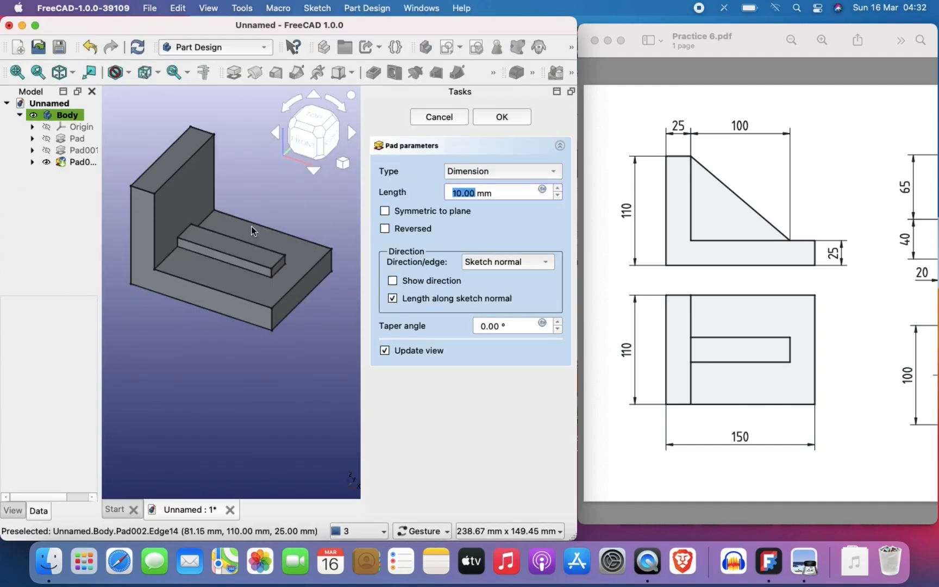
pyautogui.click(502, 171)
pyautogui.click(471, 221)
pyautogui.click(171, 160)
pyautogui.click(501, 117)
# - On the rib's front side face, sketch a closed triangle covering the area above the diagonal from the wall's top corner to the rib's lower outer corner
pyautogui.click(261, 231)
pyautogui.click(447, 46)
pyautogui.moveTo(255, 200); pyautogui.dragTo(265, 278, button='right')
pyautogui.click(313, 46)
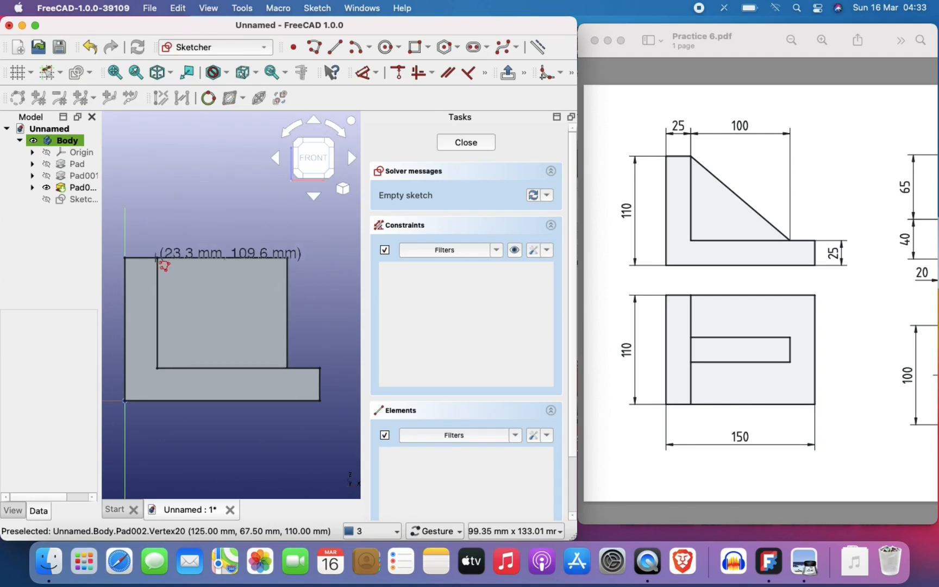
pyautogui.click(158, 258)
pyautogui.click(287, 258)
pyautogui.click(288, 367)
pyautogui.click(158, 258)
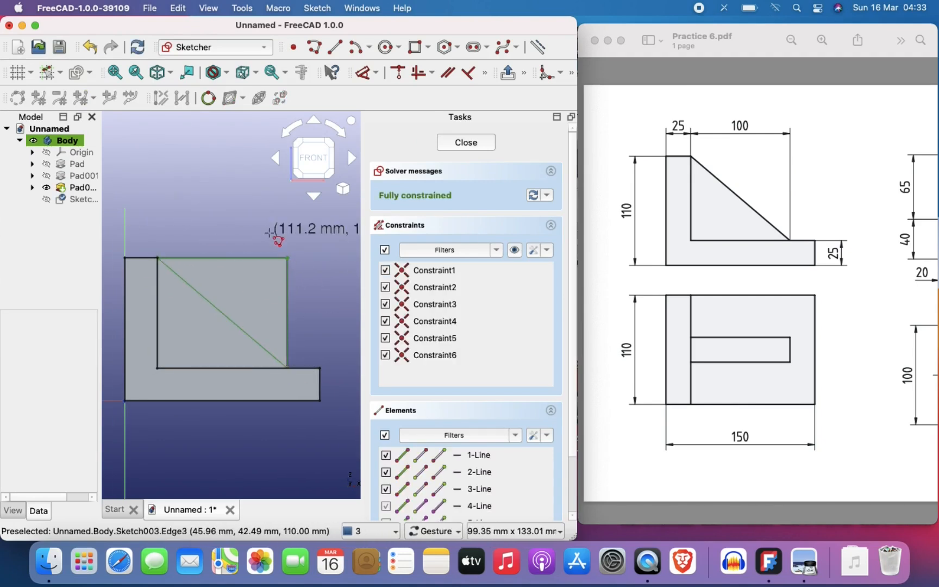
pyautogui.click(466, 142)
# - Pocket the triangle through all to give the rib its sloped edge, and fit the whole part in view
pyautogui.click(400, 164)
pyautogui.click(489, 171)
pyautogui.click(484, 186)
pyautogui.click(499, 116)
pyautogui.scroll(-2, 258, 233)
pyautogui.moveTo(257, 228); pyautogui.dragTo(252, 210, button='right')
pyautogui.press('v')
pyautogui.press('f')
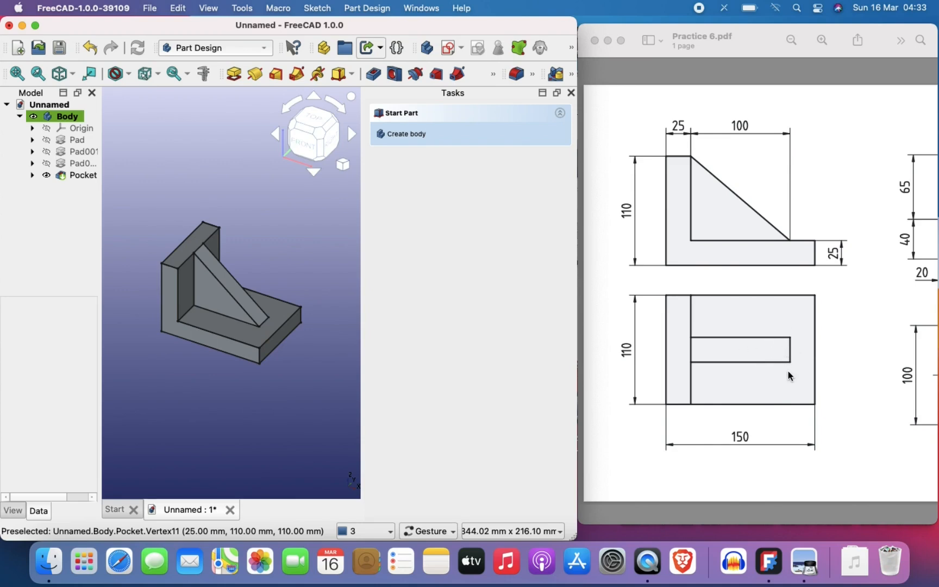
# - Maximize the model window and switch to the TechDraw workbench
pyautogui.scroll(-3, 237, 359)
pyautogui.scroll(1, 237, 360)
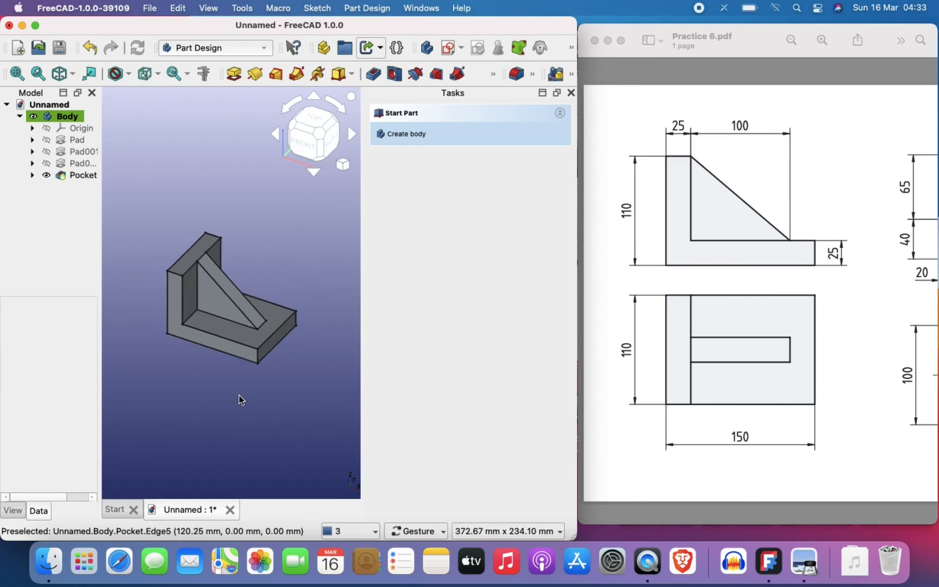
pyautogui.moveTo(238, 402); pyautogui.dragTo(238, 422, button='right')
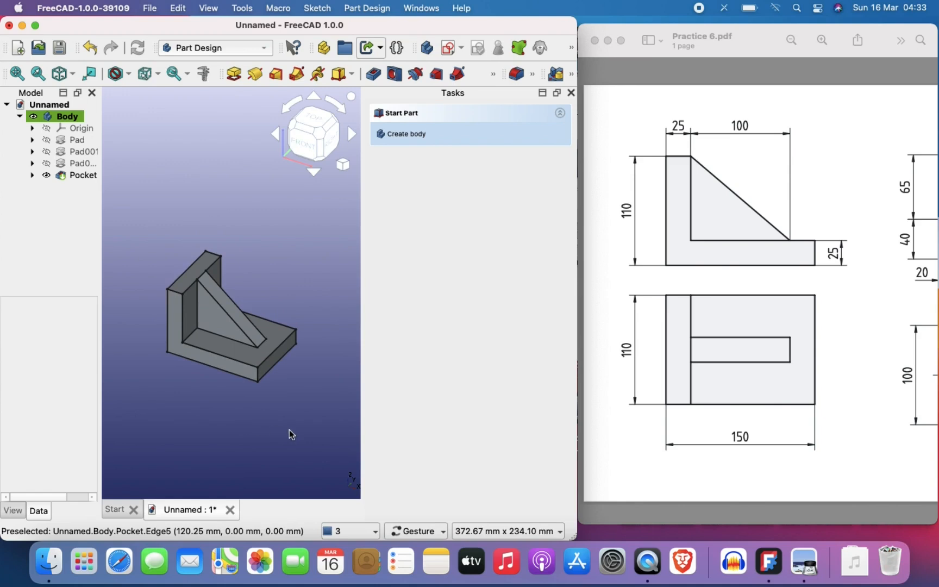
pyautogui.doubleClick(378, 26)
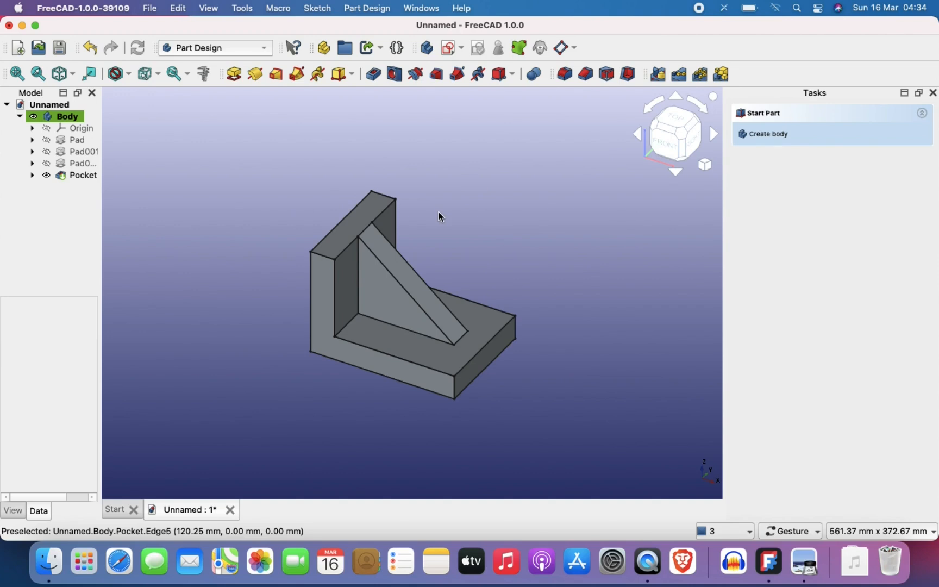
pyautogui.click(185, 48)
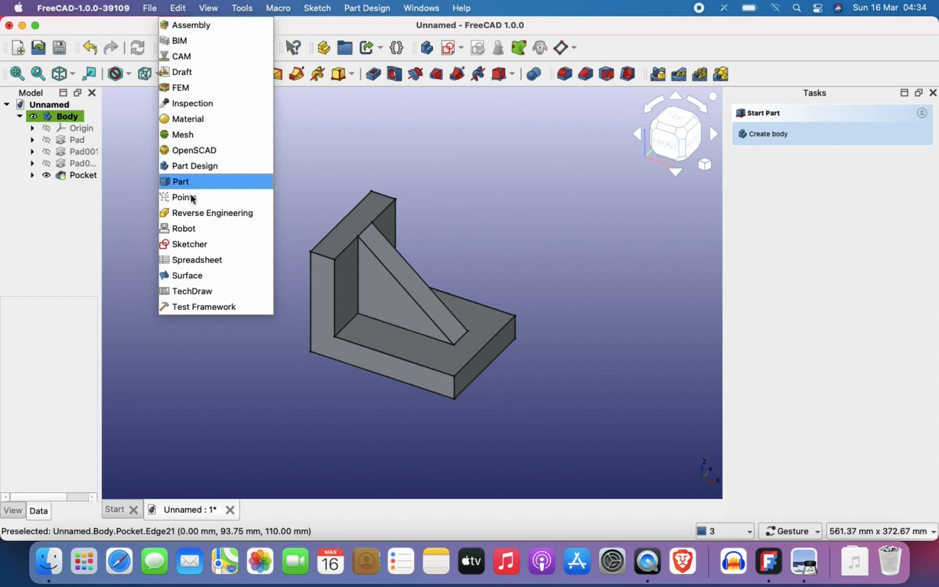
pyautogui.click(195, 292)
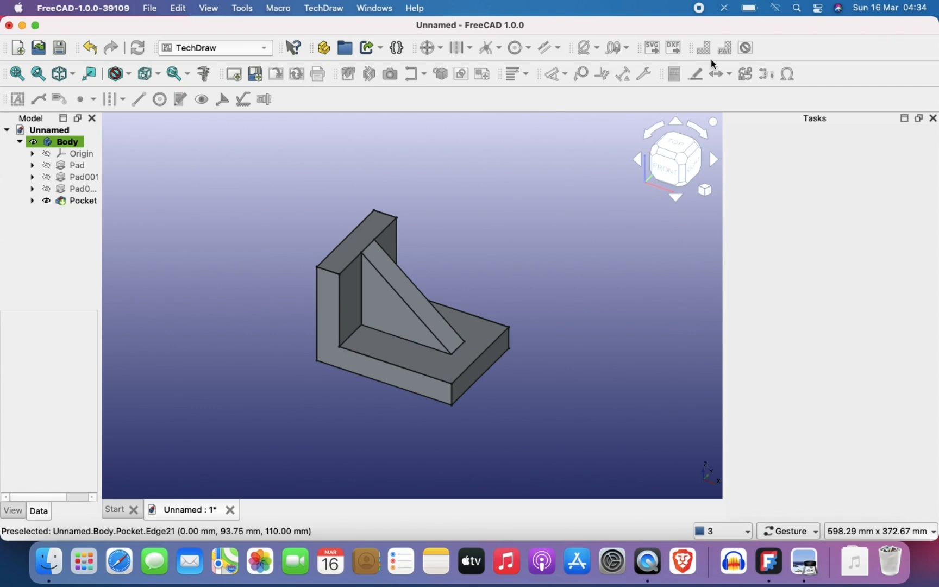
# - Move two TechDraw toolbar groups down beside the annotation tools, and check which toolbars are enabled
pyautogui.moveTo(663, 74); pyautogui.dragTo(686, 77)
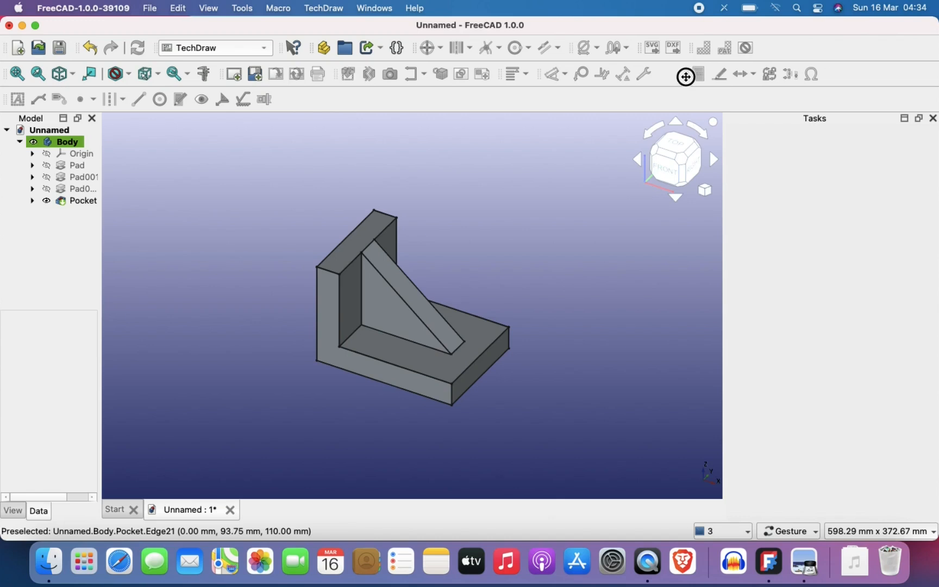
pyautogui.moveTo(499, 74); pyautogui.dragTo(554, 100)
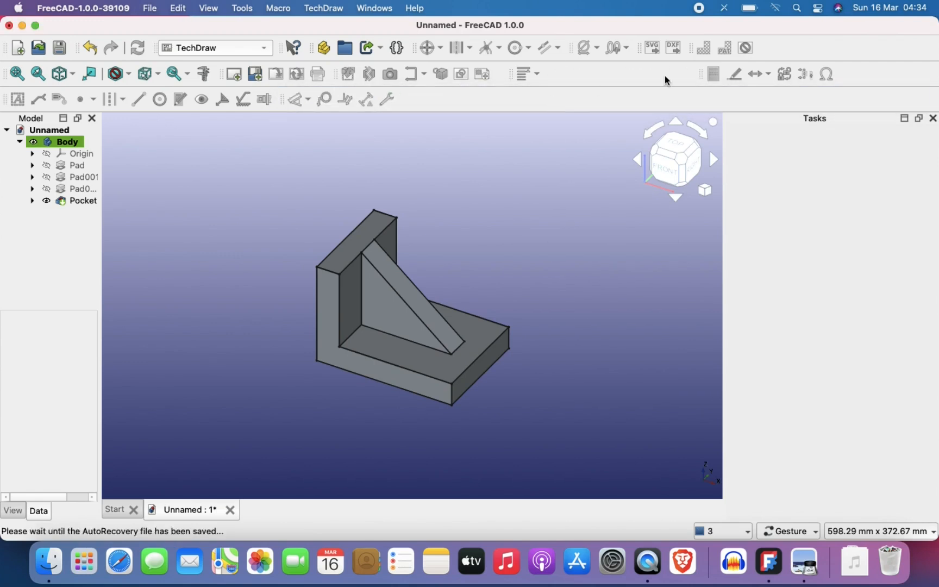
pyautogui.moveTo(703, 73); pyautogui.dragTo(560, 98)
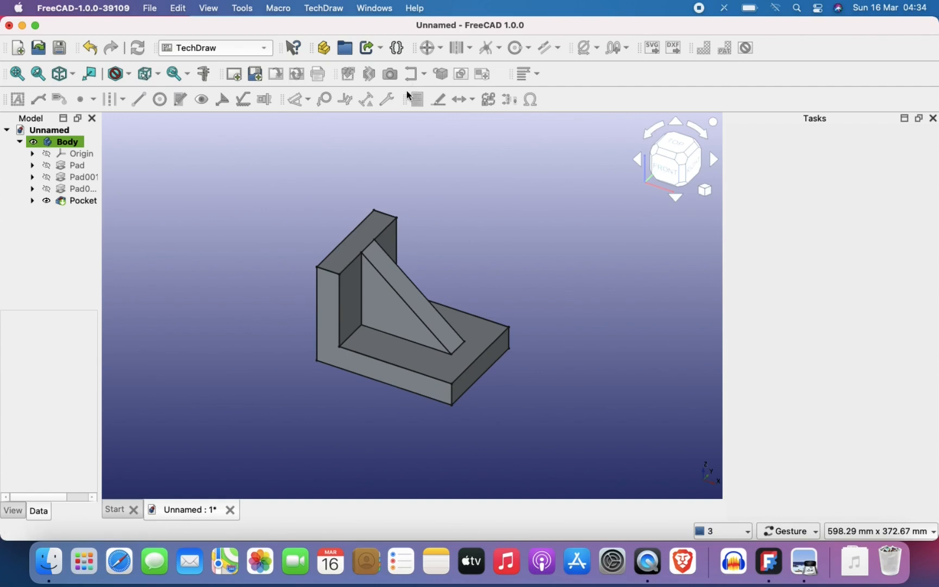
pyautogui.click(209, 8)
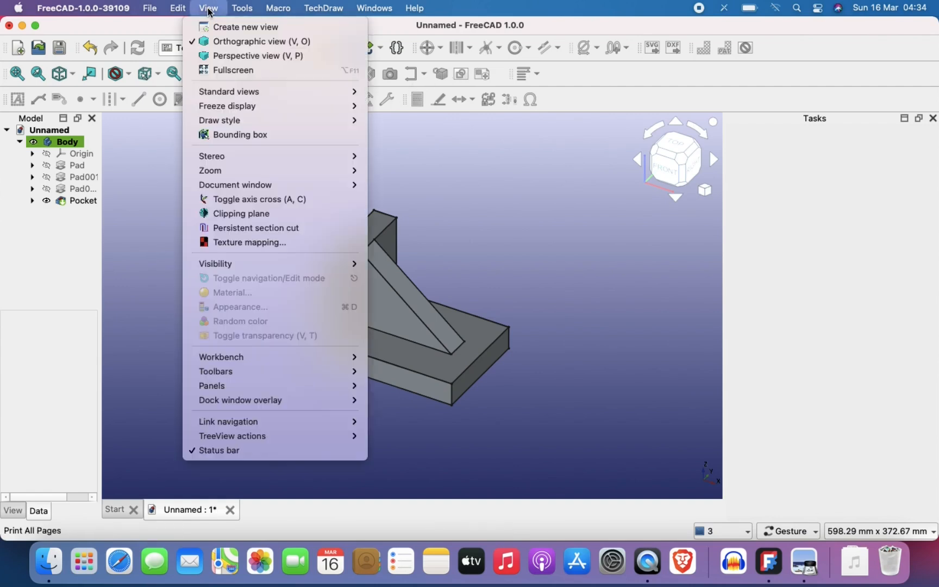
pyautogui.moveTo(278, 356)
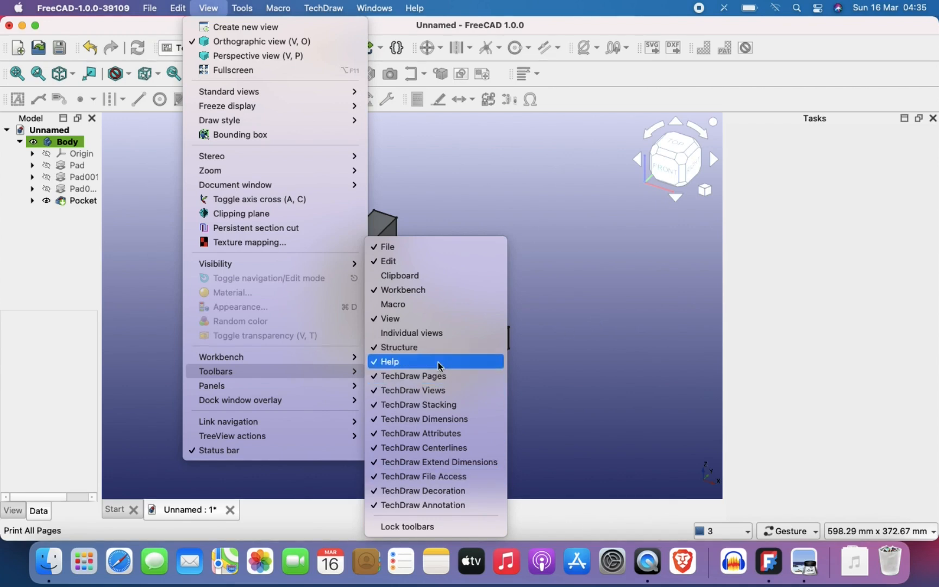
pyautogui.click(603, 327)
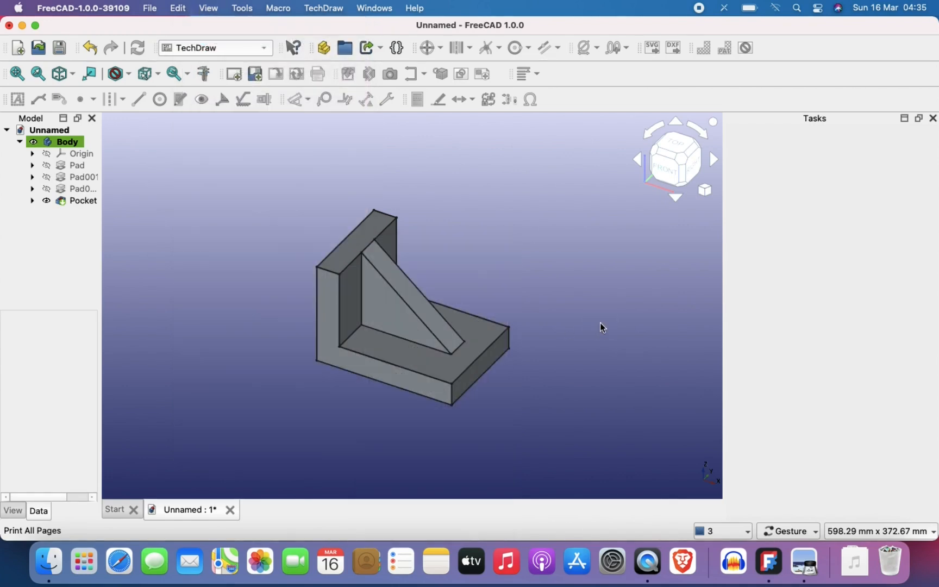
# - Insert a default drawing page and widen the model tree
pyautogui.scroll(3, 452, 288)
pyautogui.moveTo(454, 289); pyautogui.dragTo(509, 281, button='right')
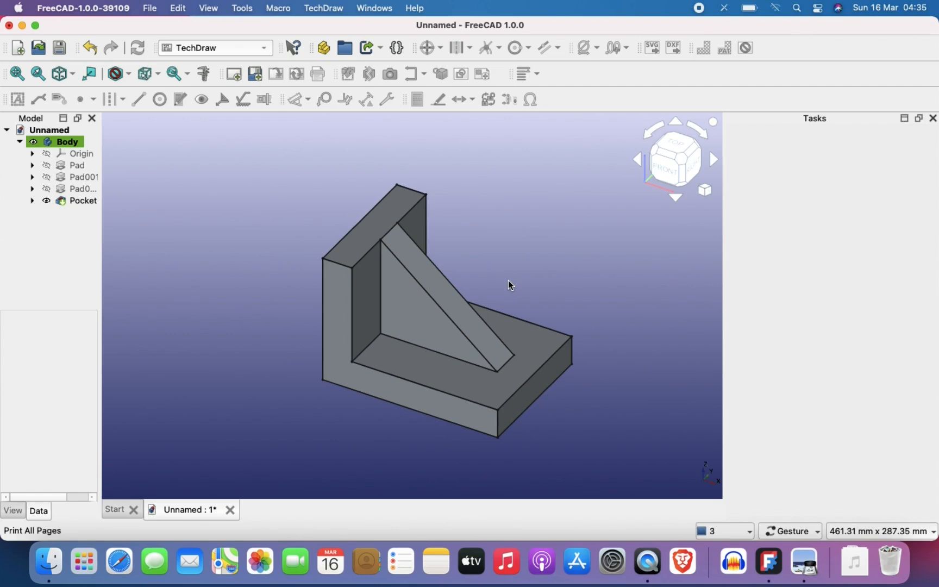
pyautogui.click(234, 74)
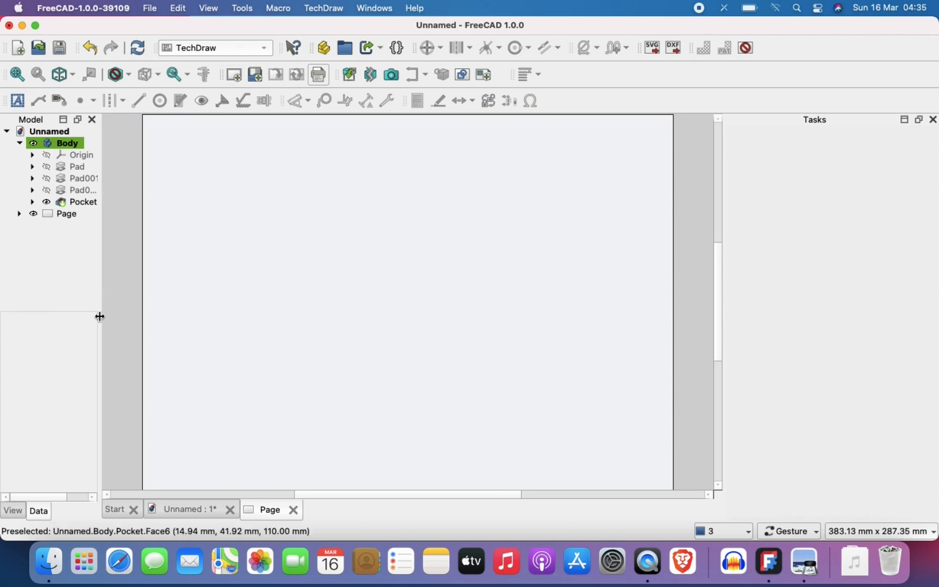
pyautogui.moveTo(101, 232); pyautogui.dragTo(143, 233)
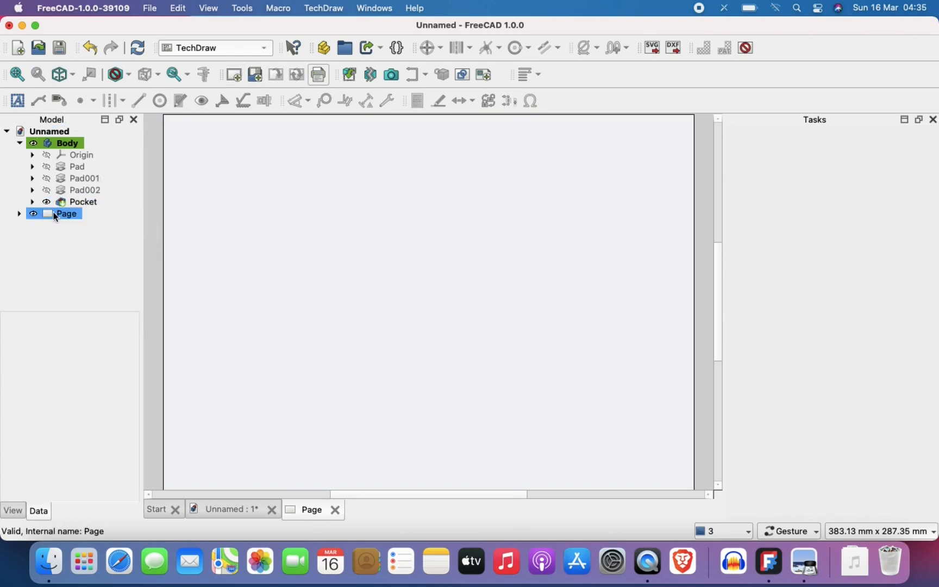
# - Examine the new page's entry and properties in the model tree, and compare the 3D model view with the page view
pyautogui.click(20, 143)
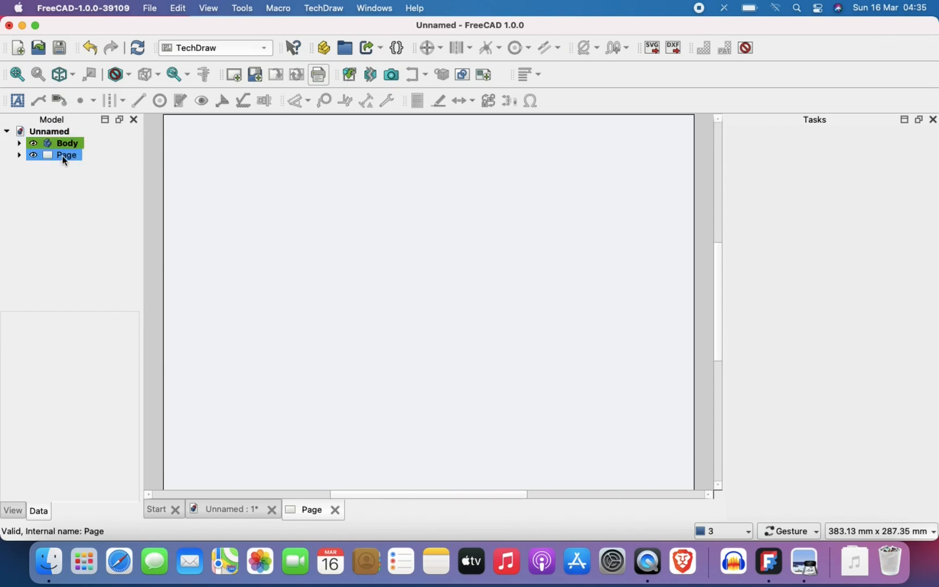
pyautogui.click(19, 142)
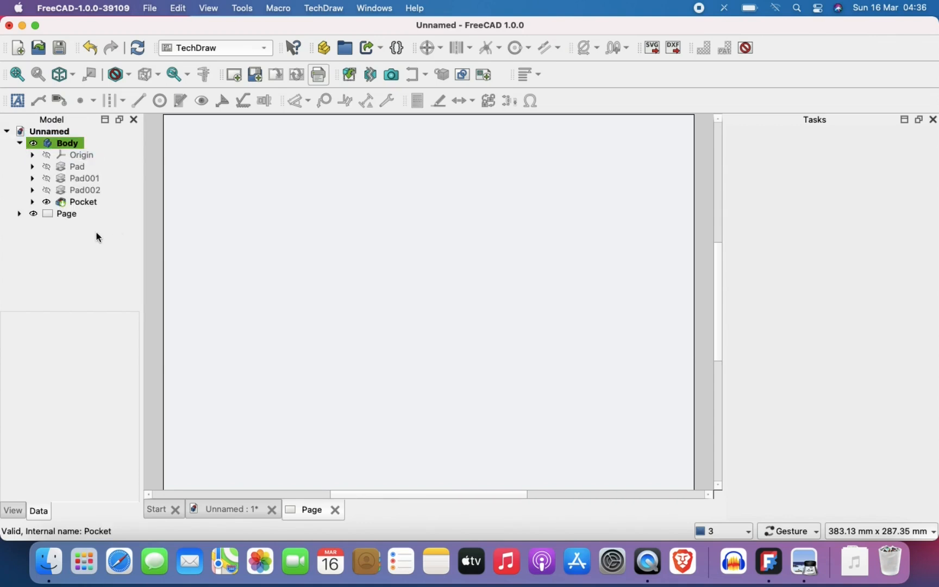
pyautogui.click(68, 211)
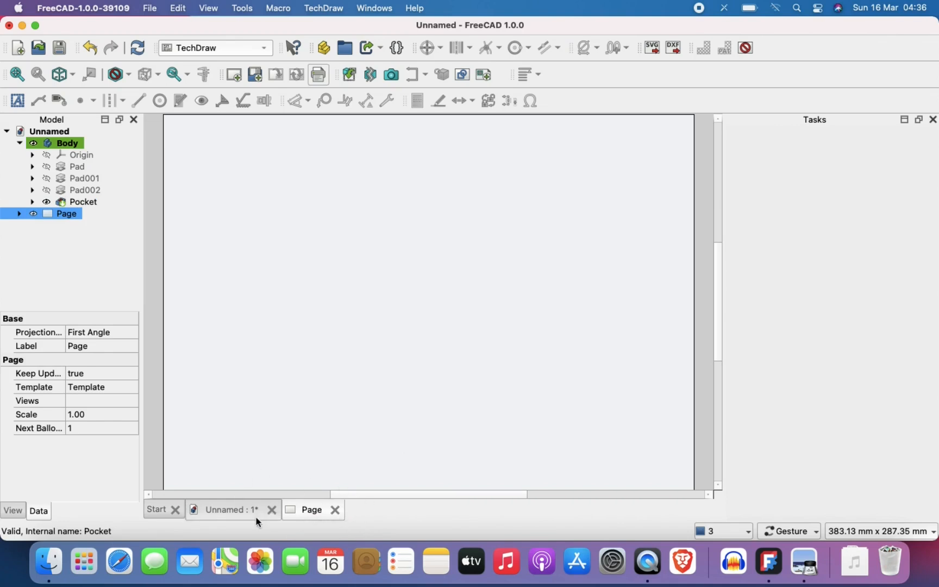
pyautogui.click(220, 514)
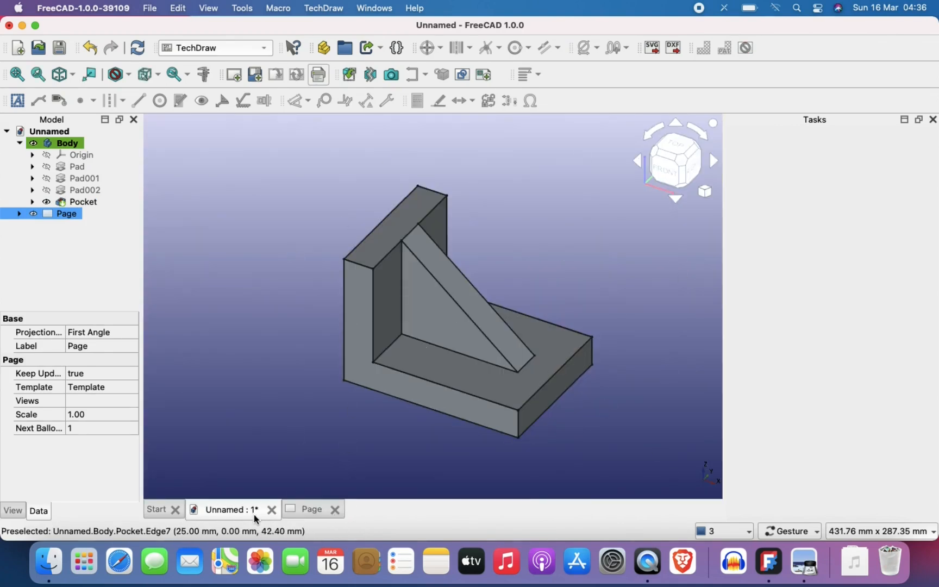
pyautogui.click(316, 511)
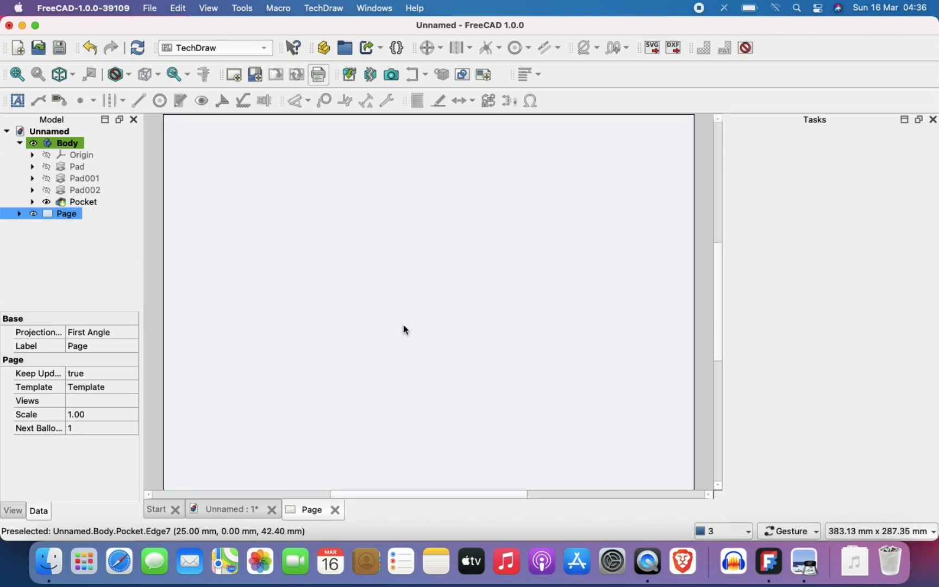
pyautogui.click(405, 355)
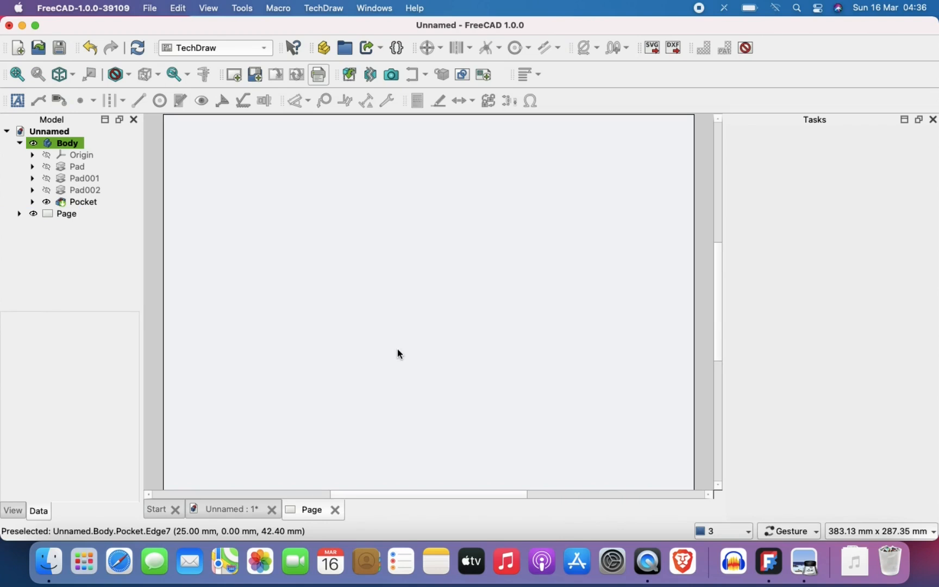
# - Select the Body, check it in the 3D model view, and insert a part view of it on the page
pyautogui.click(216, 509)
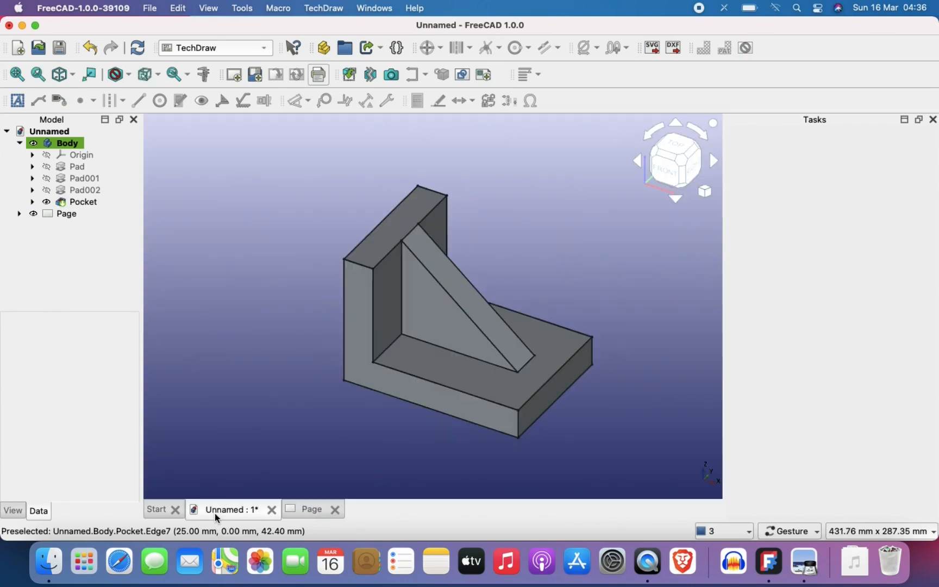
pyautogui.click(316, 512)
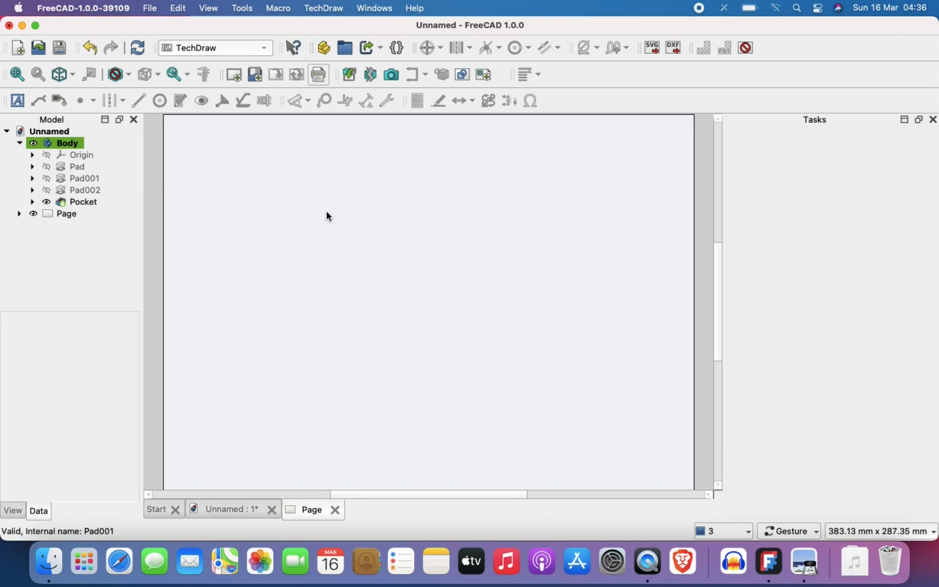
pyautogui.click(58, 146)
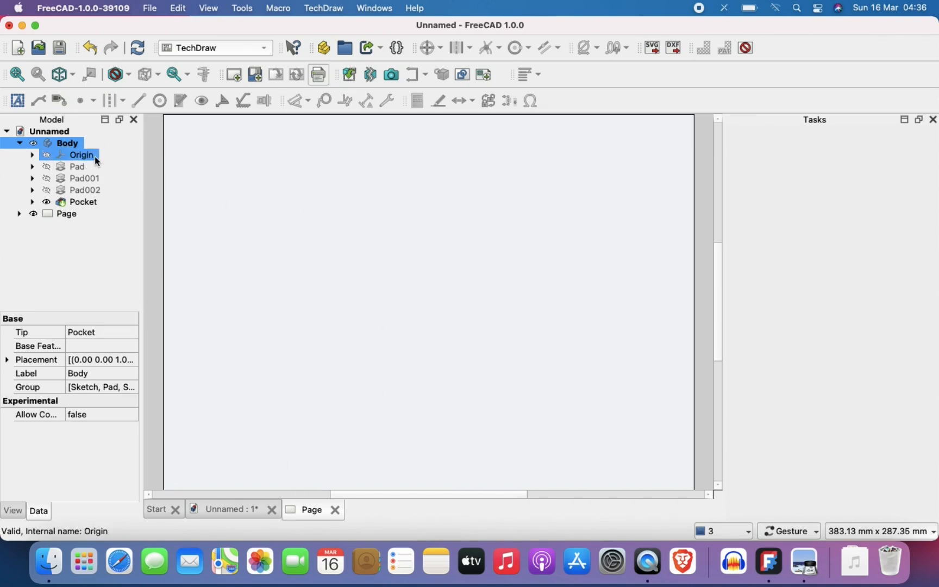
pyautogui.click(226, 509)
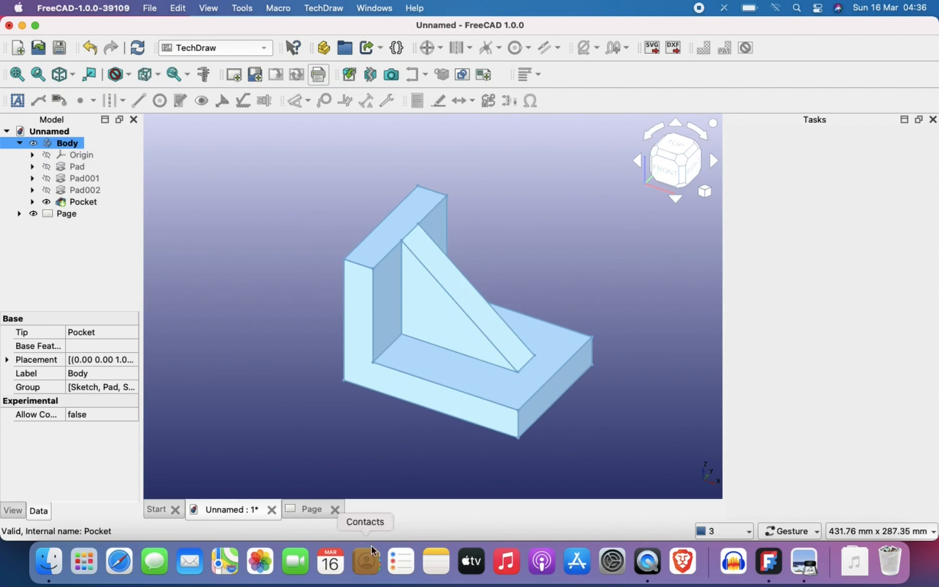
pyautogui.click(300, 510)
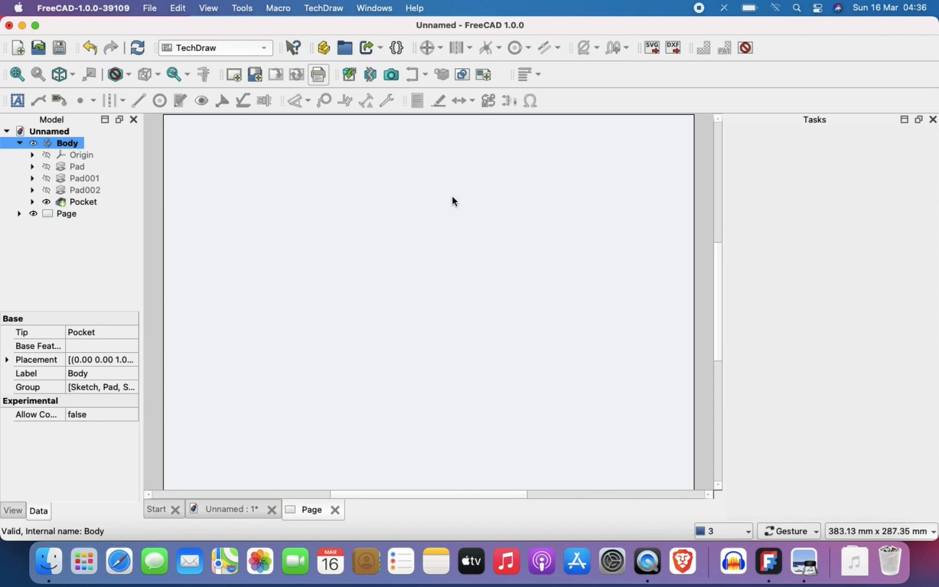
pyautogui.click(351, 76)
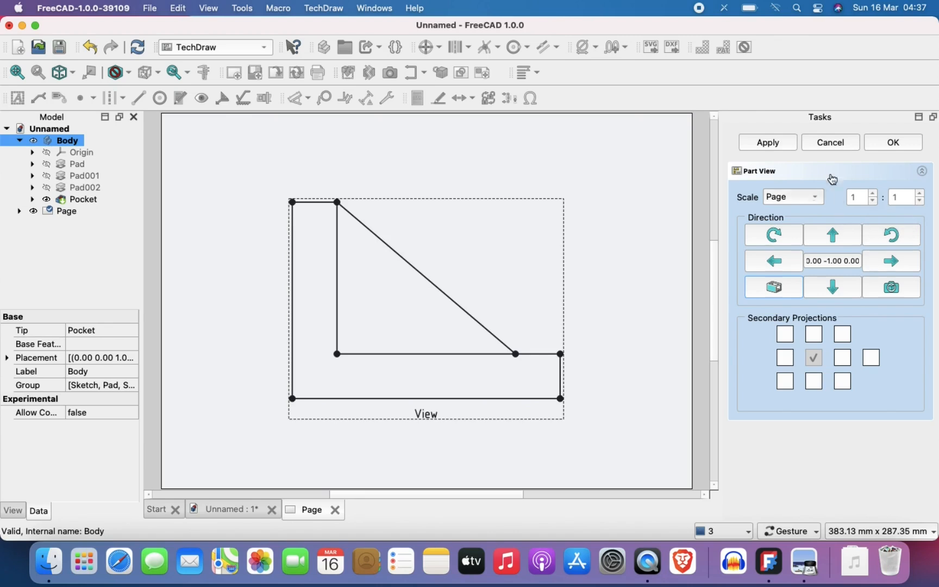
# - Give the part view a custom scale of 2:1 and accept it
pyautogui.click(816, 201)
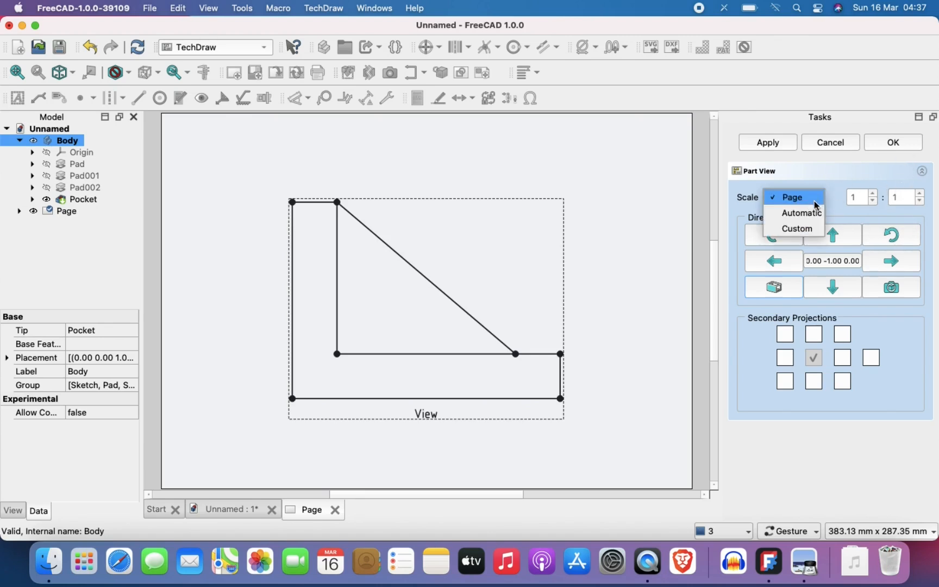
pyautogui.click(804, 229)
pyautogui.click(861, 200)
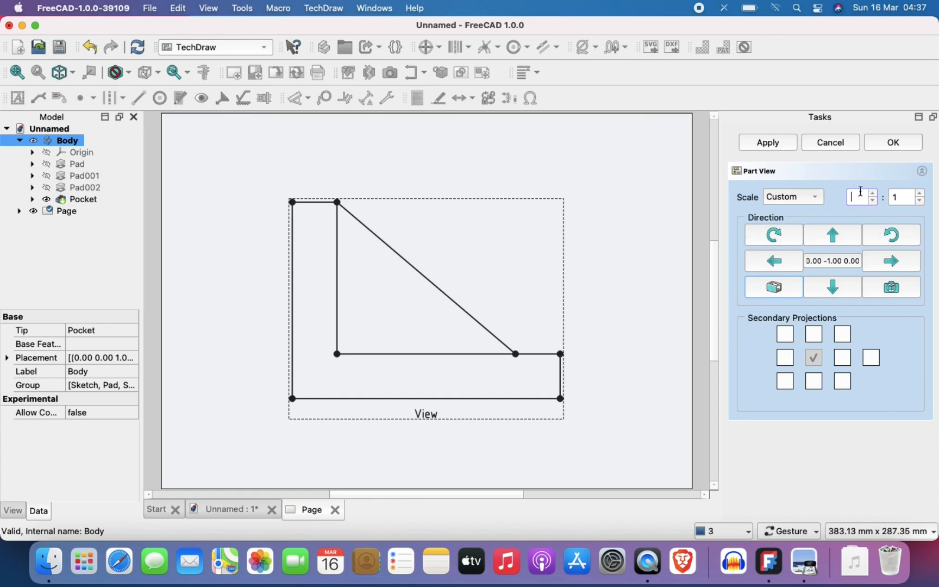
pyautogui.write('2')
pyautogui.press('Return')
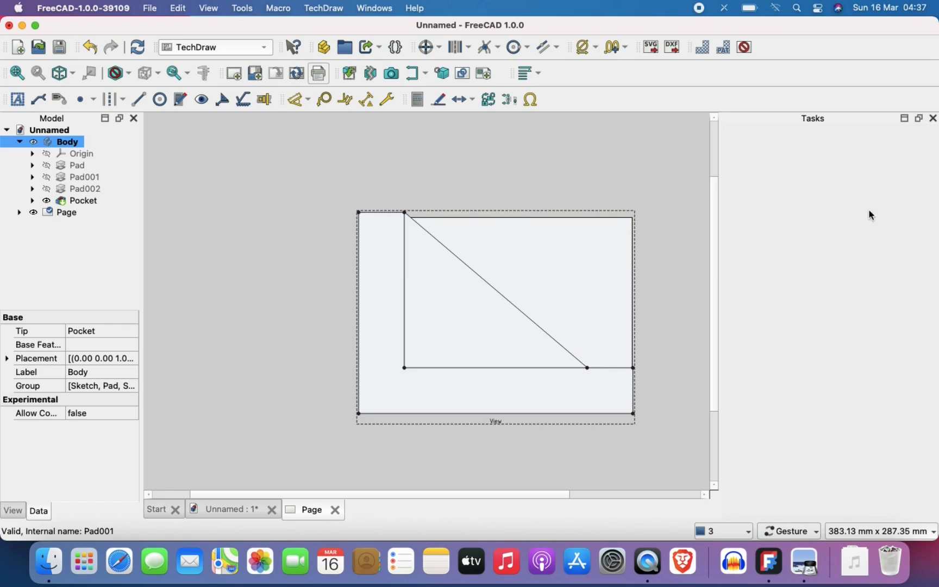
# - Reopen the settings of the view listed under the page and change its custom scale to 1:2
pyautogui.click(19, 212)
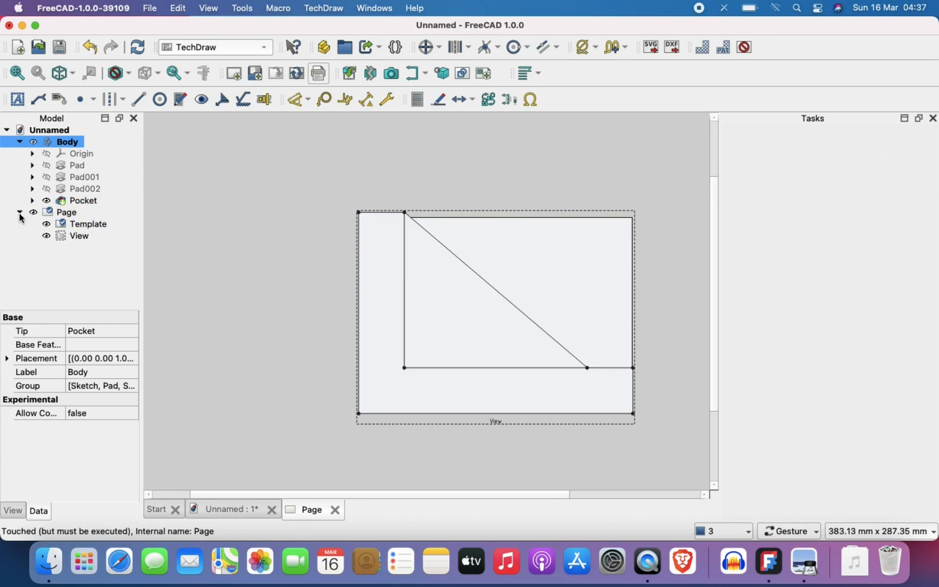
pyautogui.click(54, 215)
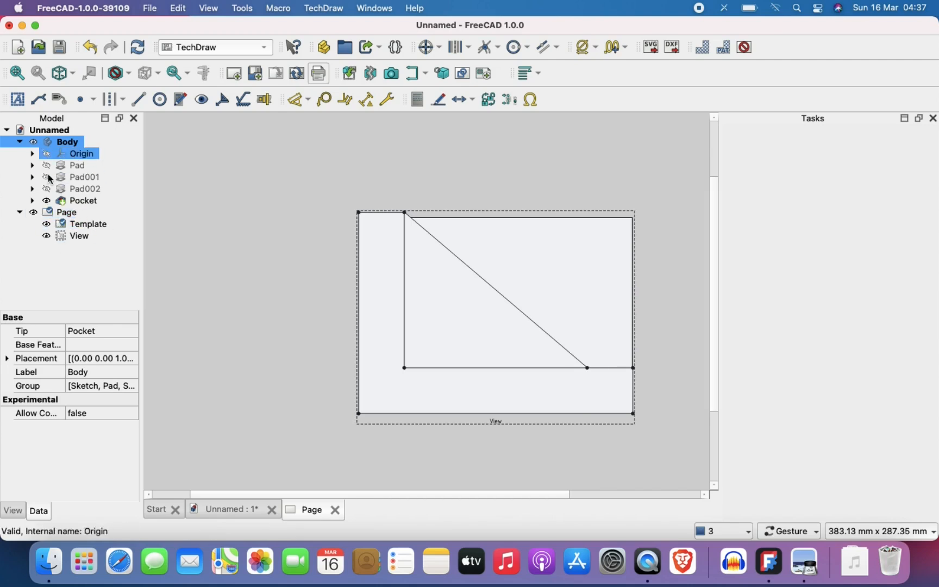
pyautogui.click(61, 224)
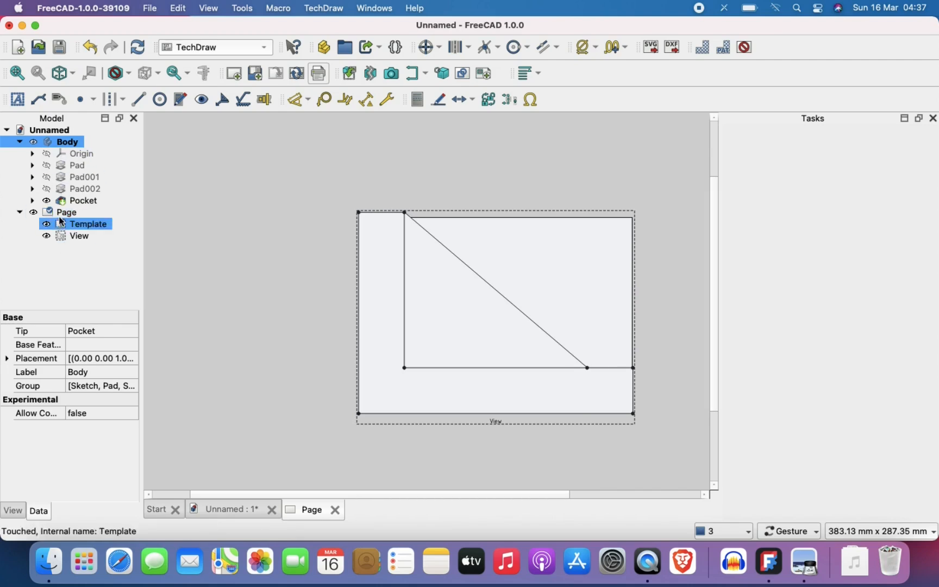
pyautogui.doubleClick(80, 235)
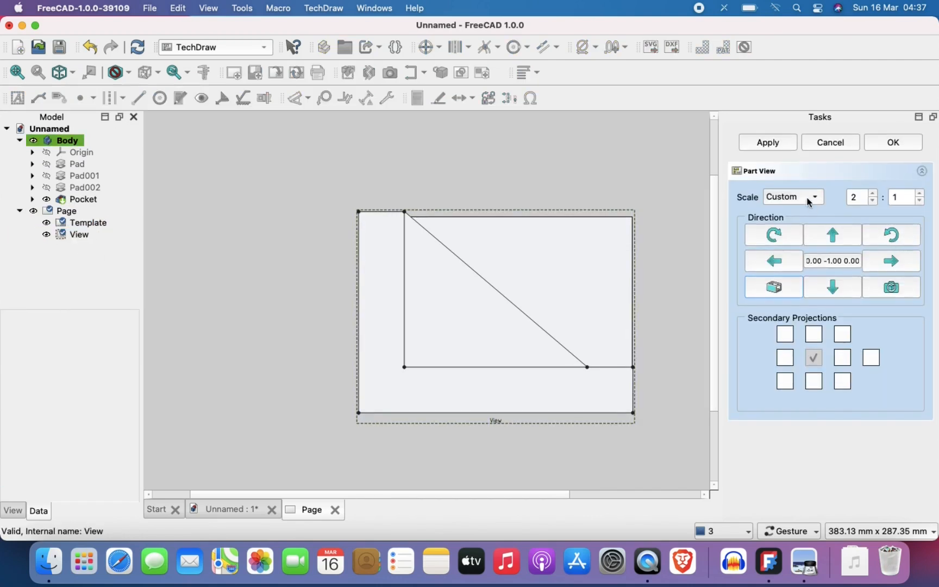
pyautogui.click(857, 197)
pyautogui.write('1')
pyautogui.click(904, 195)
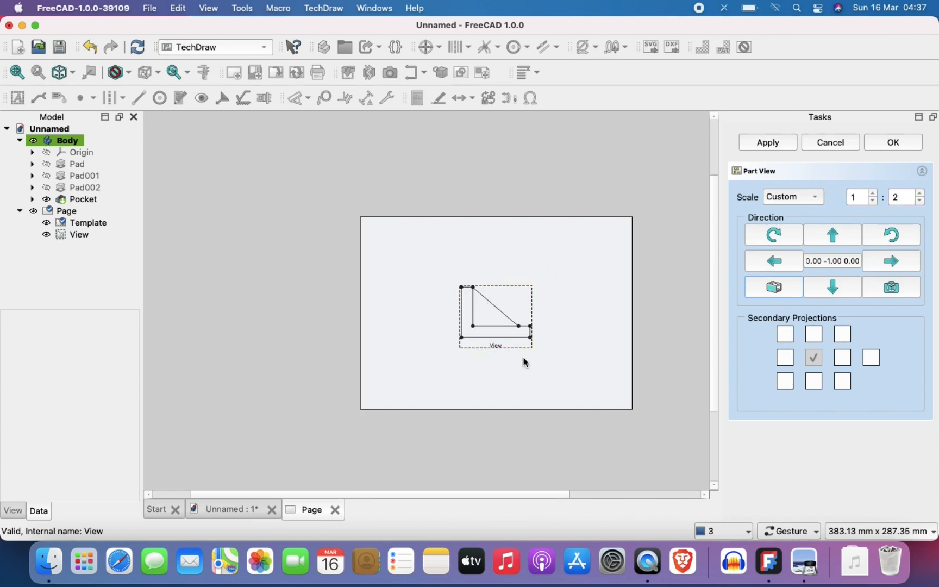
pyautogui.scroll(4, 524, 362)
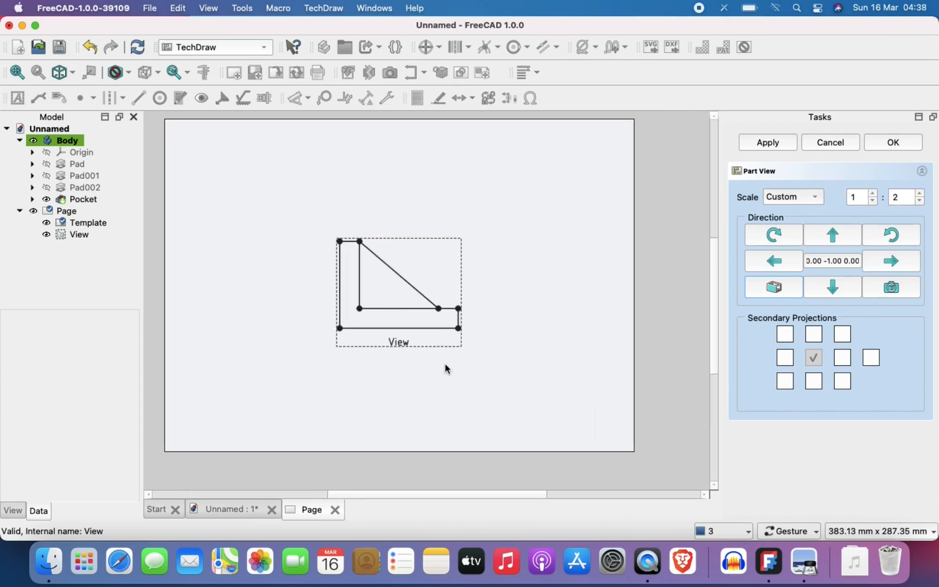
pyautogui.scroll(3, 445, 368)
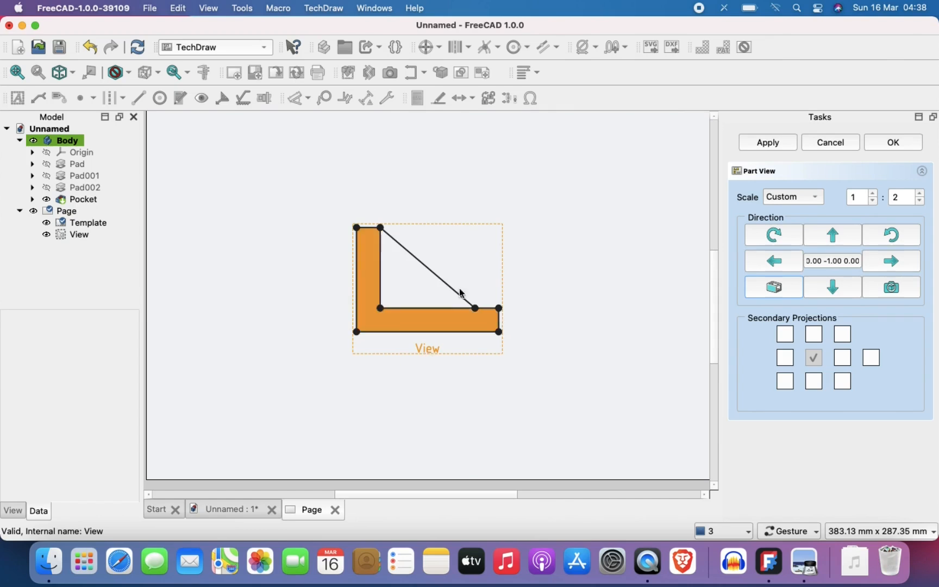
# - Try out selecting faces of the view and moving it around the page, placing it at about X 157 mm, Y 114 mm
pyautogui.click(419, 291)
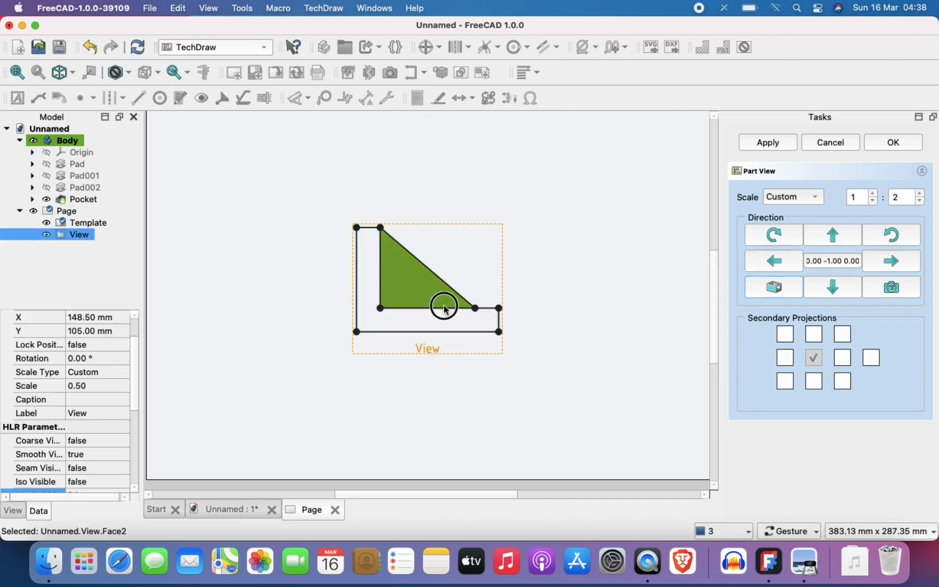
pyautogui.click(362, 245)
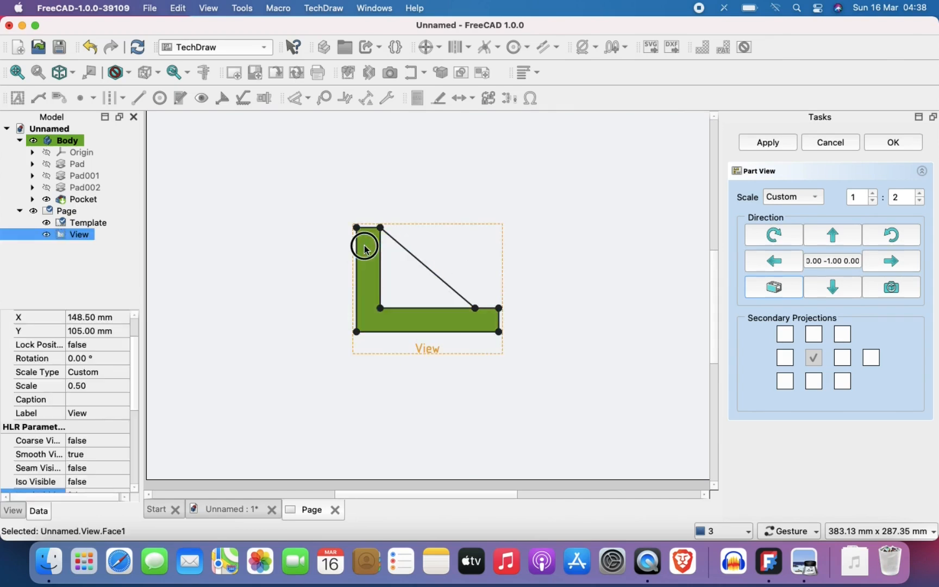
pyautogui.moveTo(436, 237); pyautogui.dragTo(417, 231)
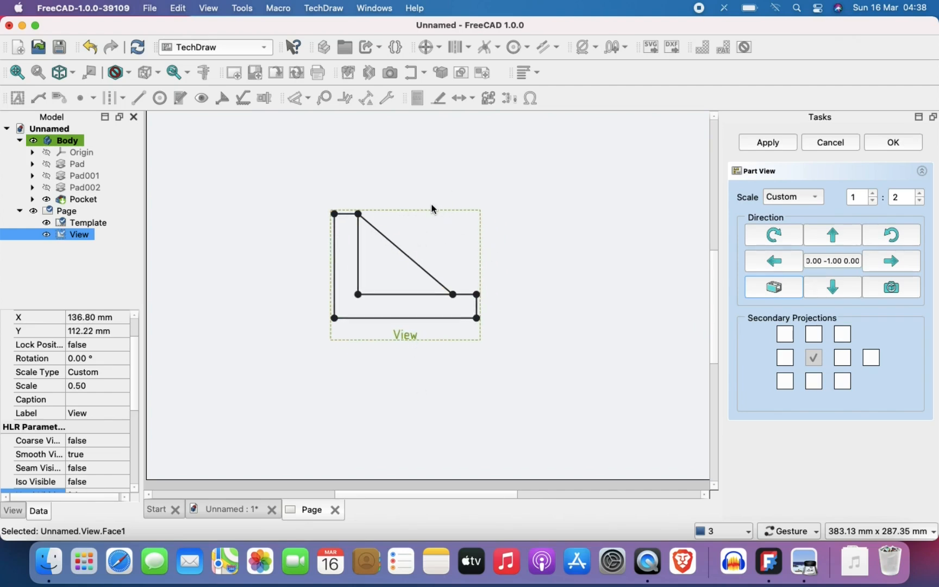
pyautogui.click(390, 241)
pyautogui.click(391, 258)
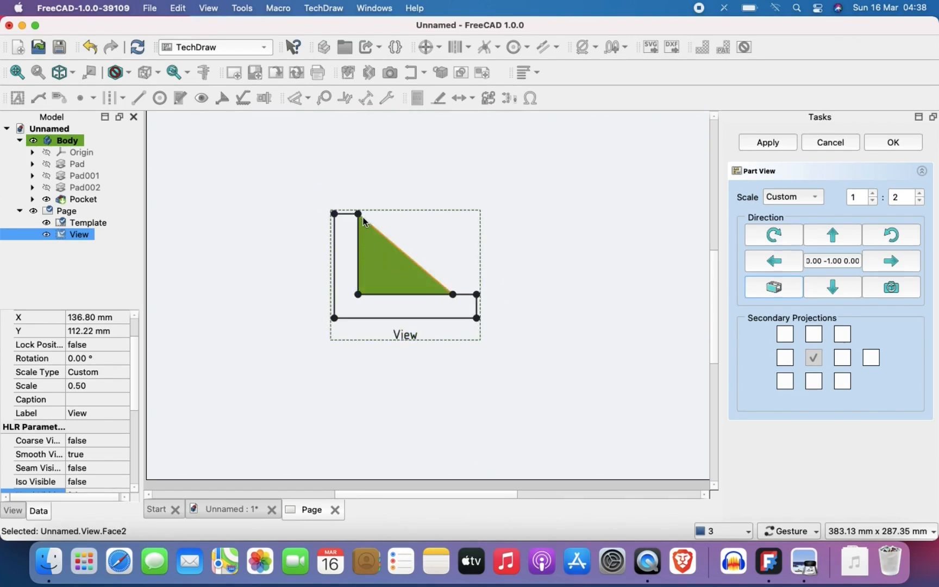
pyautogui.click(445, 211)
pyautogui.moveTo(458, 211); pyautogui.dragTo(407, 180)
pyautogui.click(533, 296)
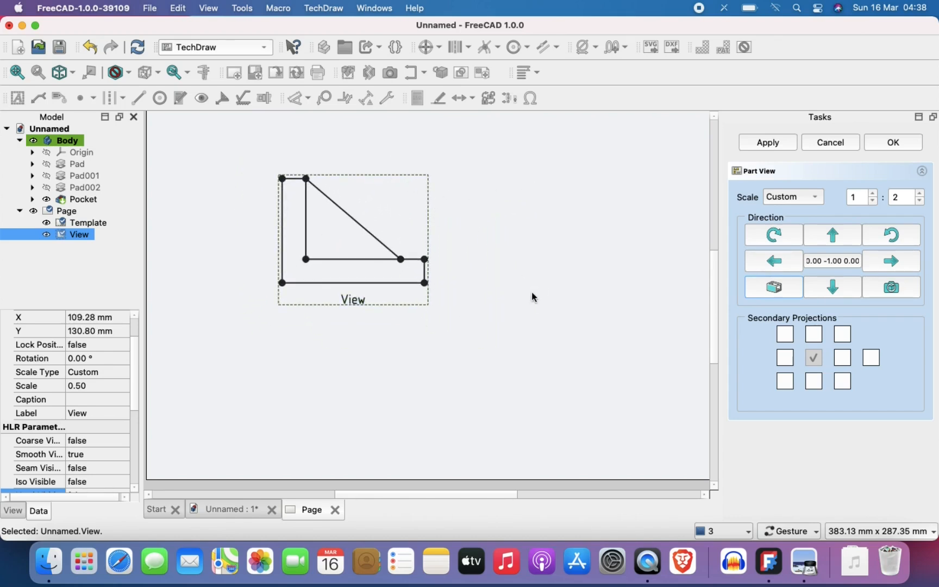
pyautogui.moveTo(353, 301); pyautogui.dragTo(446, 309)
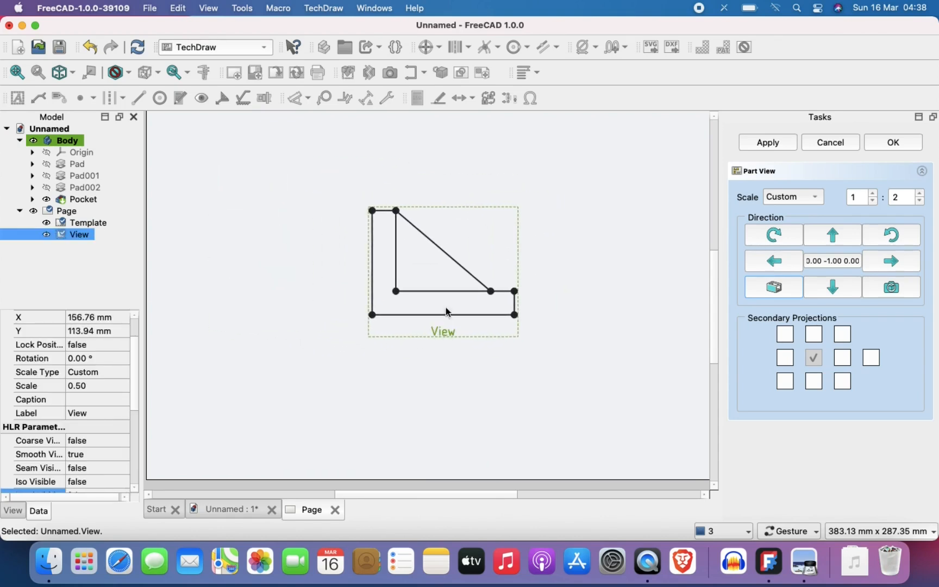
pyautogui.click(591, 392)
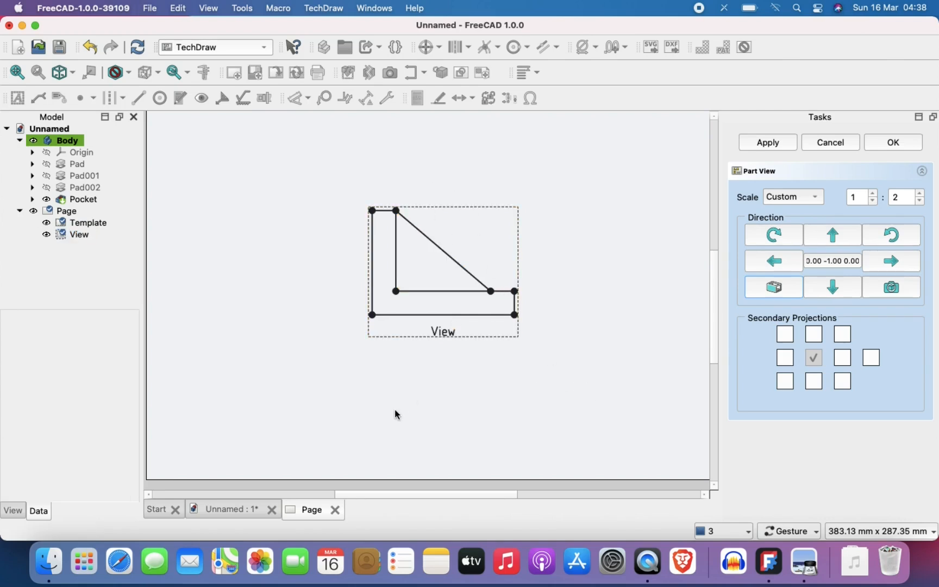
# - Cycle through the view's projection directions and set it to face the ribbed side along 1.00 0.00 0.00, checking against the 3D model
pyautogui.click(237, 510)
pyautogui.moveTo(476, 436); pyautogui.dragTo(391, 410)
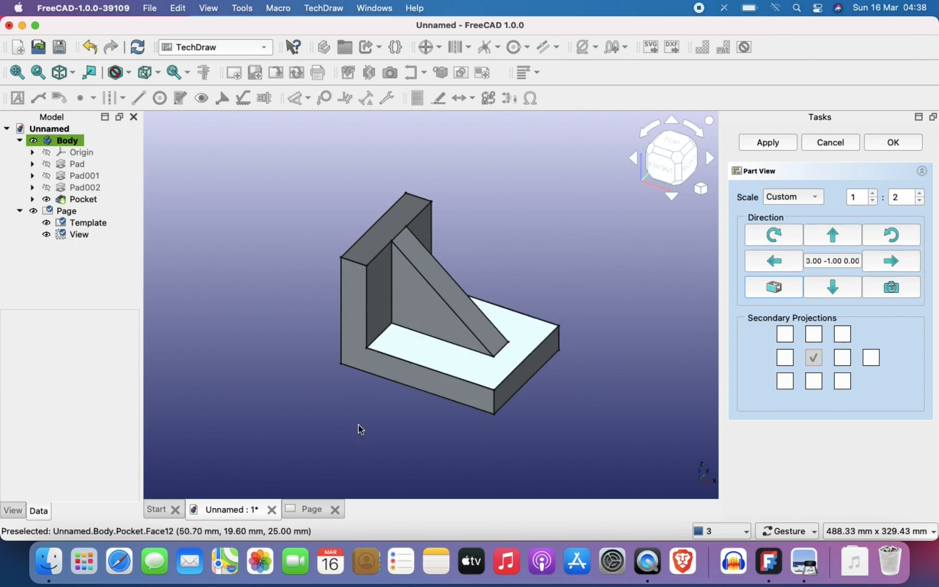
pyautogui.click(307, 510)
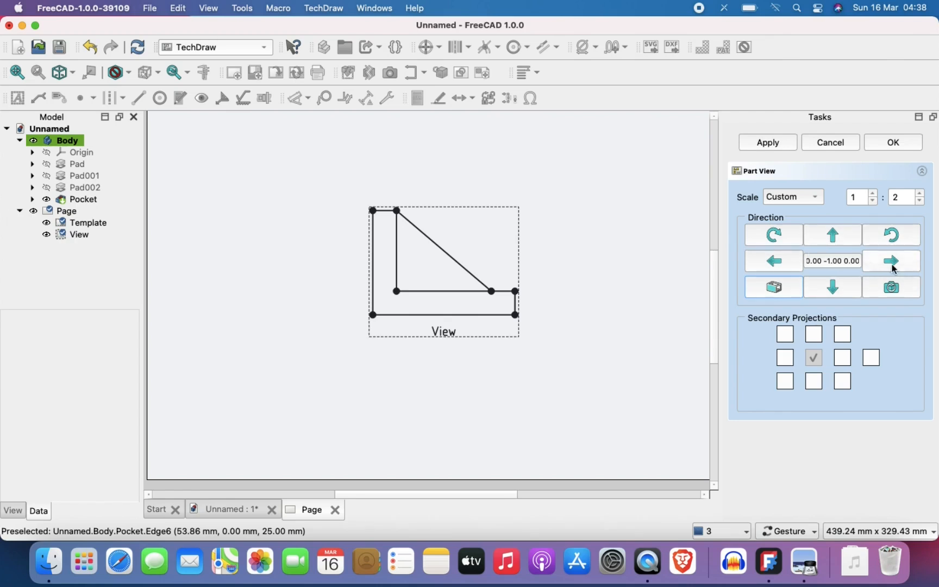
pyautogui.click(846, 239)
pyautogui.click(905, 263)
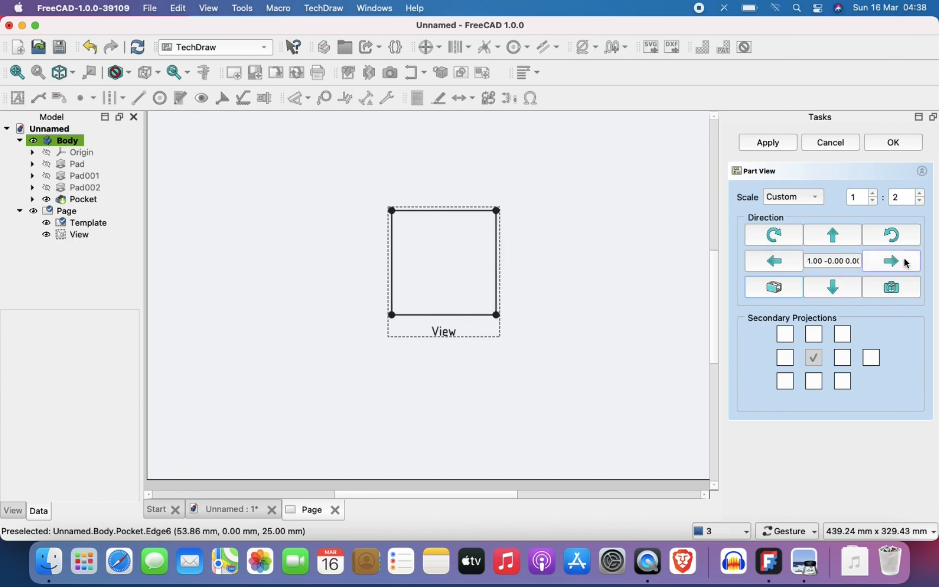
pyautogui.click(905, 262)
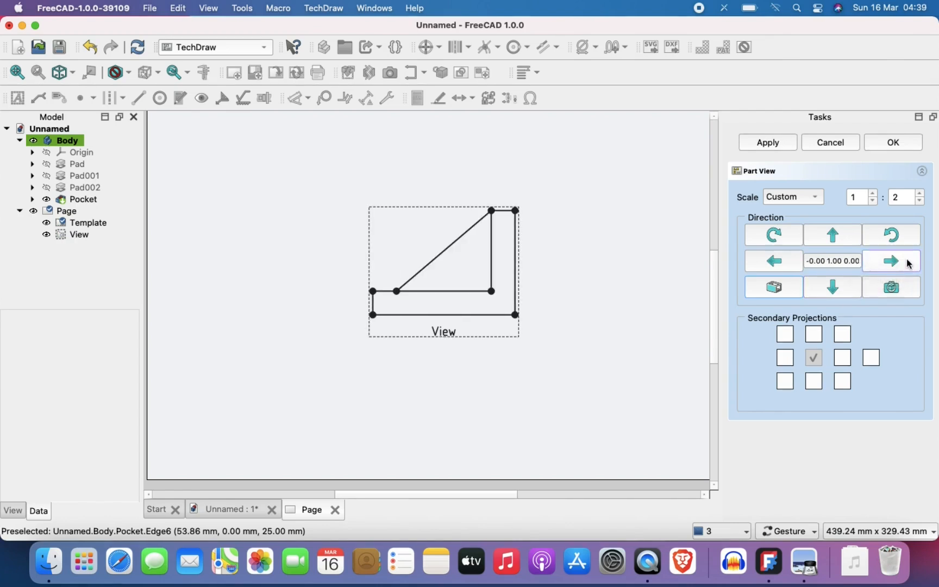
pyautogui.click(909, 264)
pyautogui.click(908, 263)
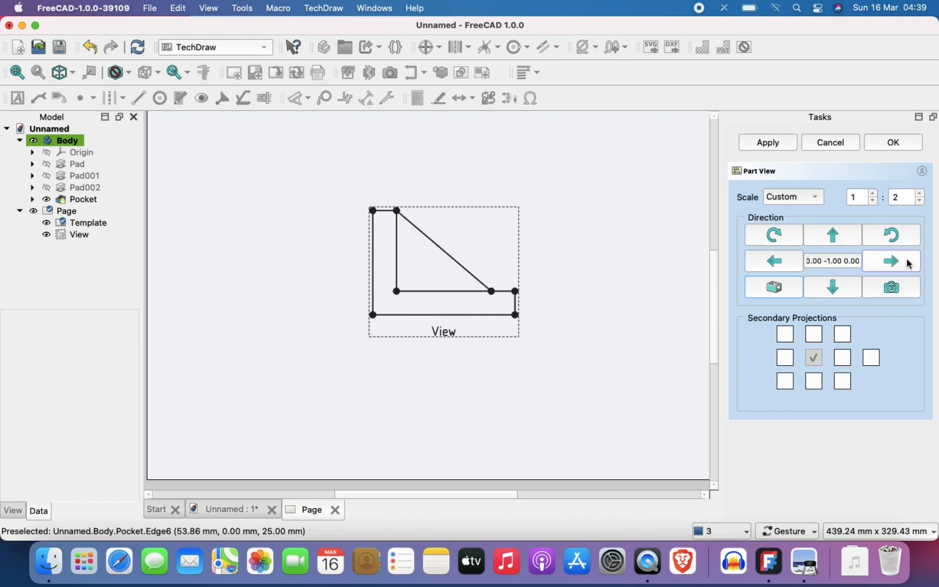
pyautogui.click(773, 262)
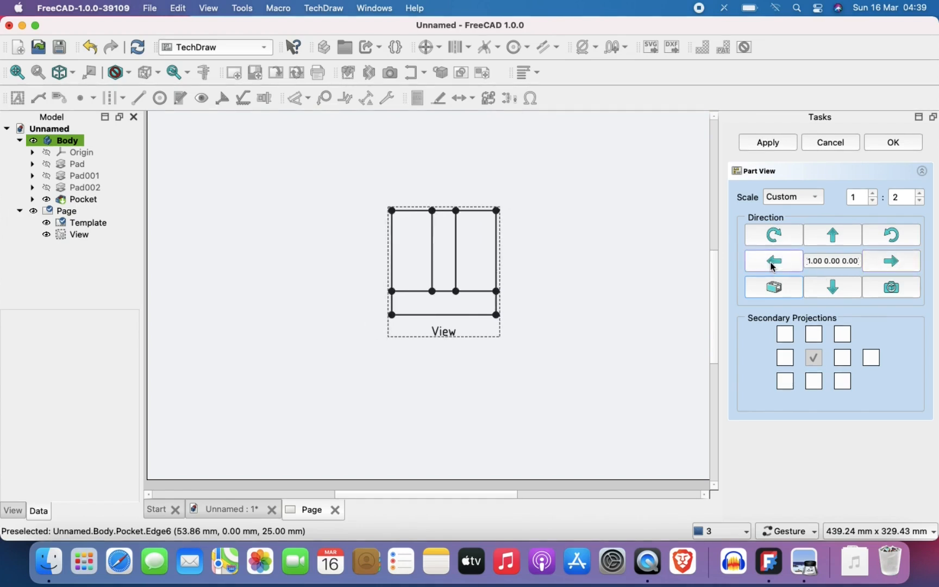
pyautogui.click(234, 509)
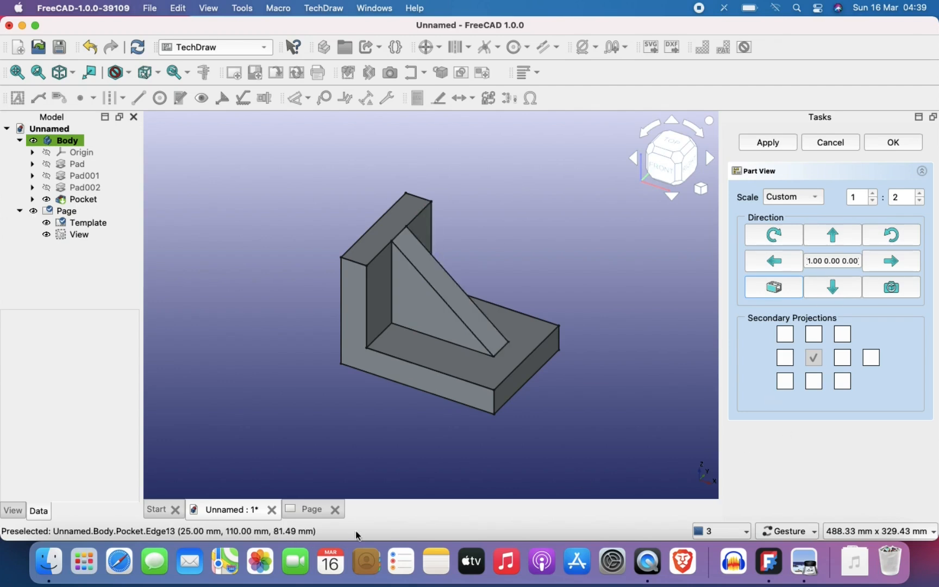
pyautogui.click(302, 509)
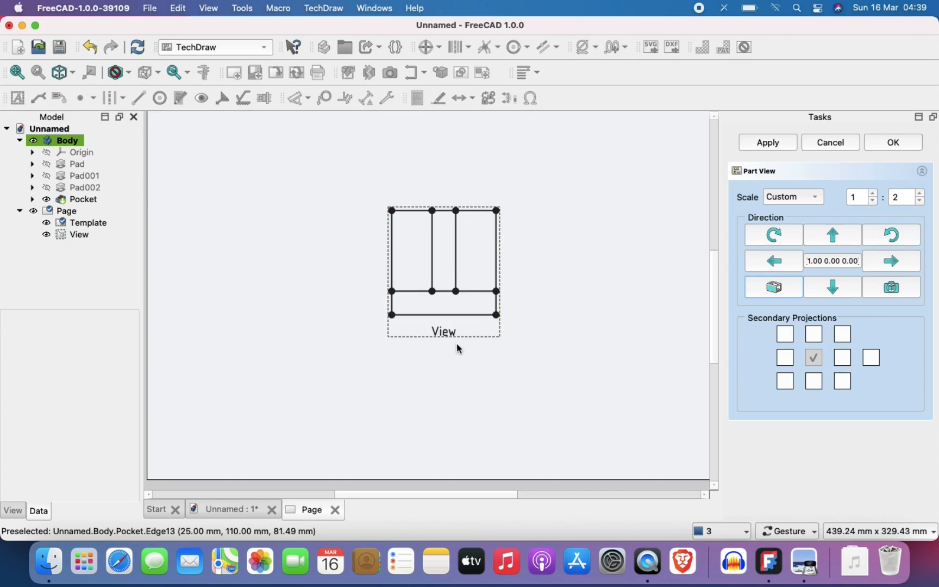
# - Add Top and Left secondary projections to the front view and reposition the projection group toward the page's upper-left area
pyautogui.click(445, 333)
pyautogui.moveTo(446, 333); pyautogui.dragTo(415, 302)
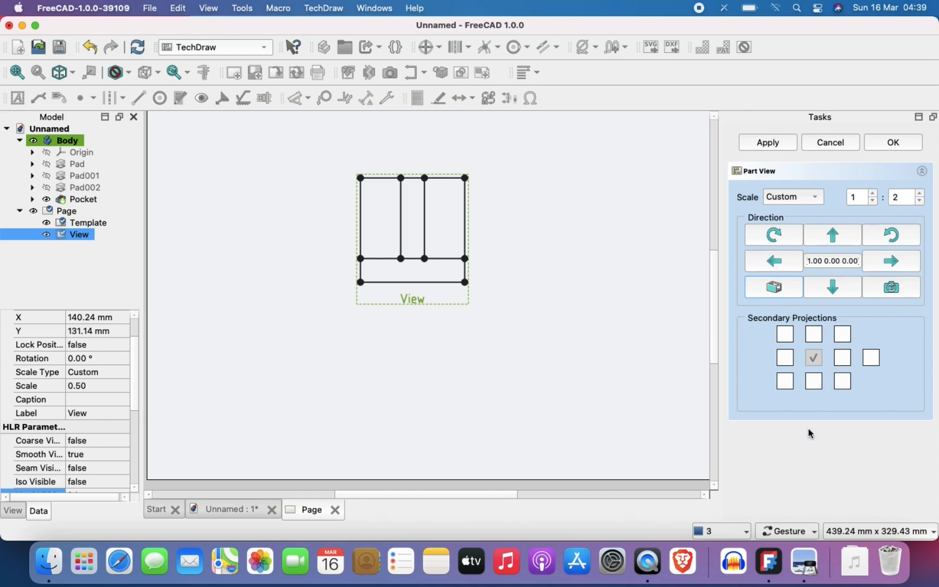
pyautogui.click(813, 381)
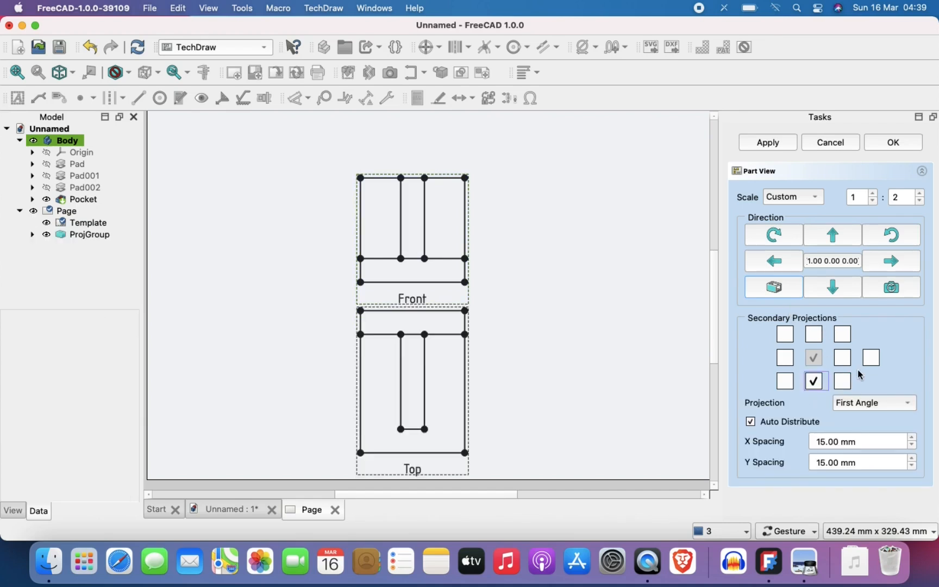
pyautogui.click(842, 358)
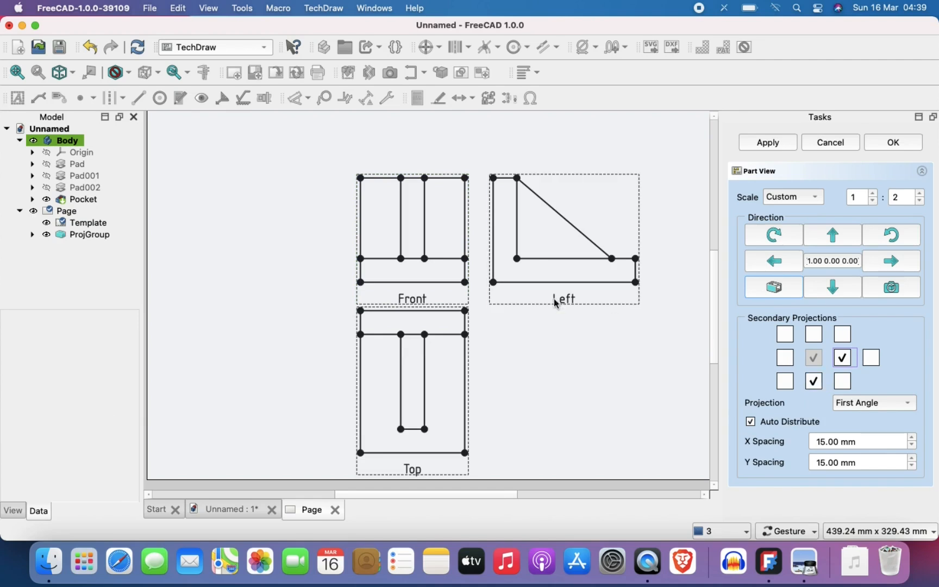
pyautogui.moveTo(400, 294); pyautogui.dragTo(305, 264)
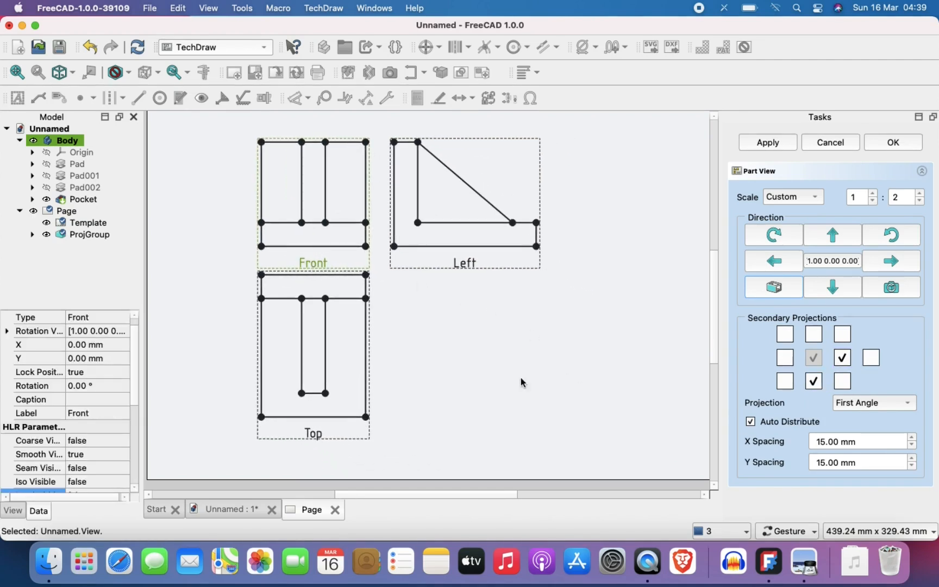
# - Try out the Bottom, Right and FrontBottomLeft secondary projections and turn them off again, keeping only Top and Left
pyautogui.scroll(-1, 494, 401)
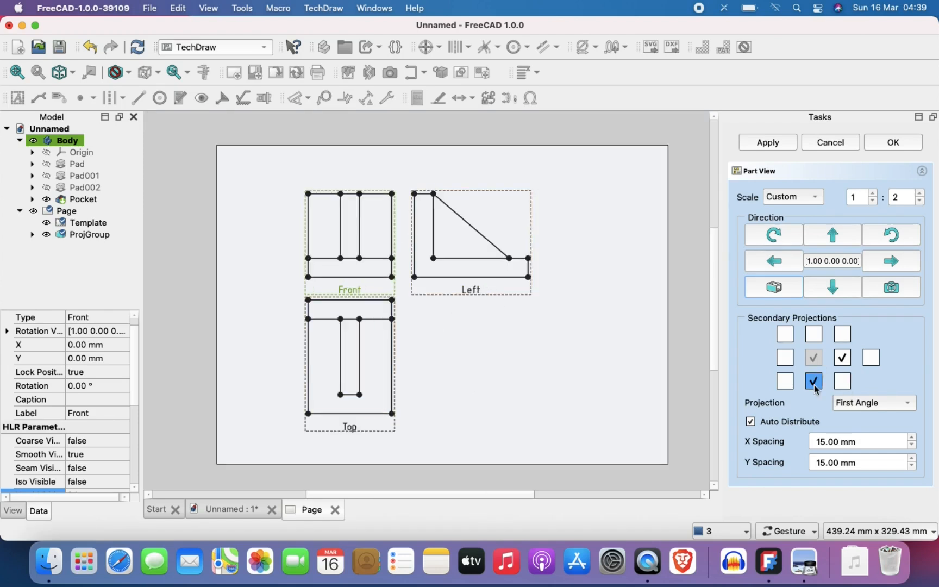
pyautogui.click(813, 335)
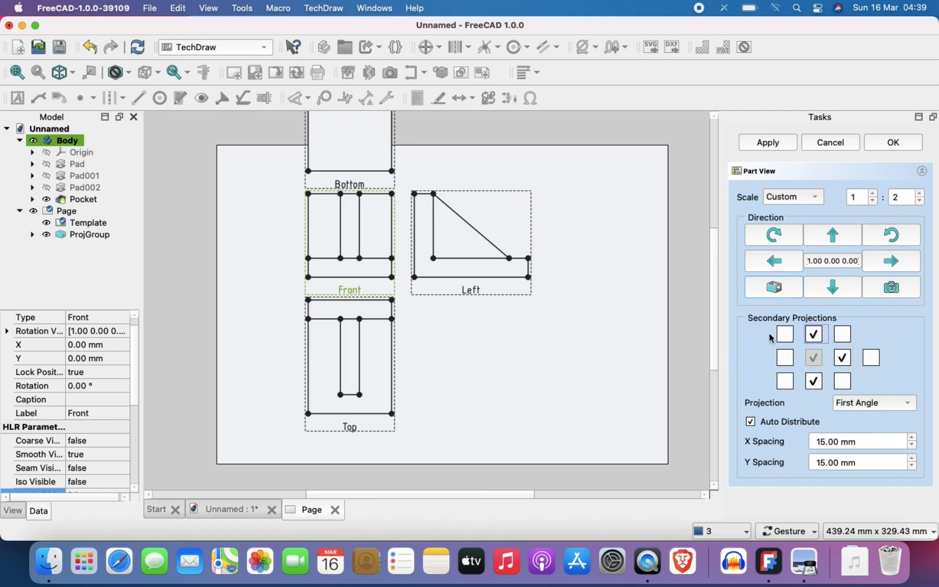
pyautogui.click(783, 357)
pyautogui.click(843, 335)
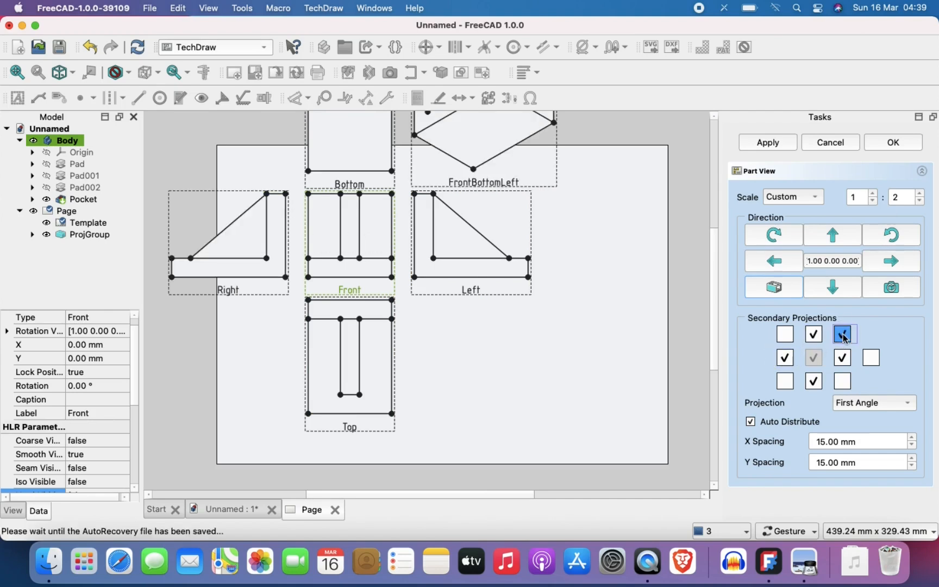
pyautogui.click(842, 335)
pyautogui.click(785, 358)
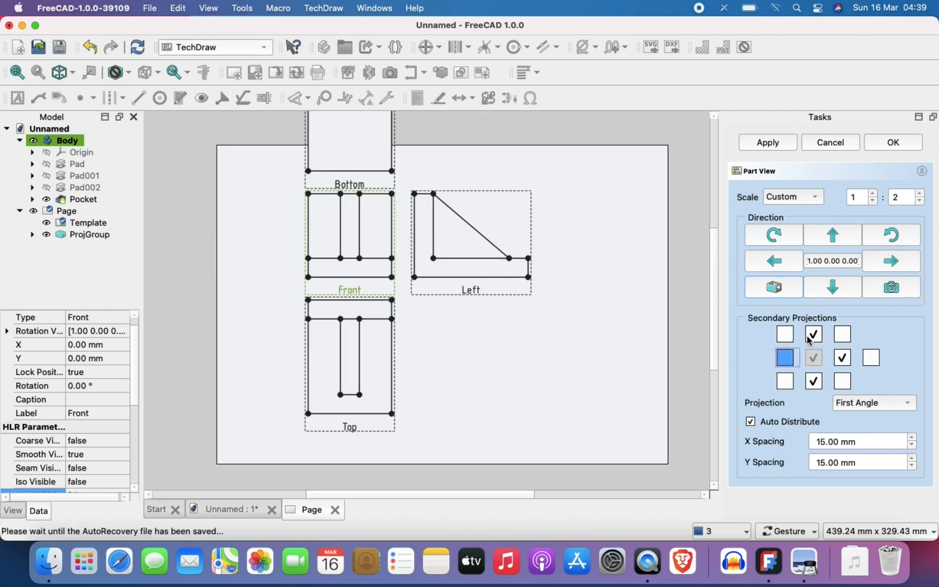
pyautogui.click(814, 335)
# - Move the projection group closer to the page's upper-left corner, at about X 66 mm, Y 158 mm
pyautogui.moveTo(360, 293); pyautogui.dragTo(327, 283)
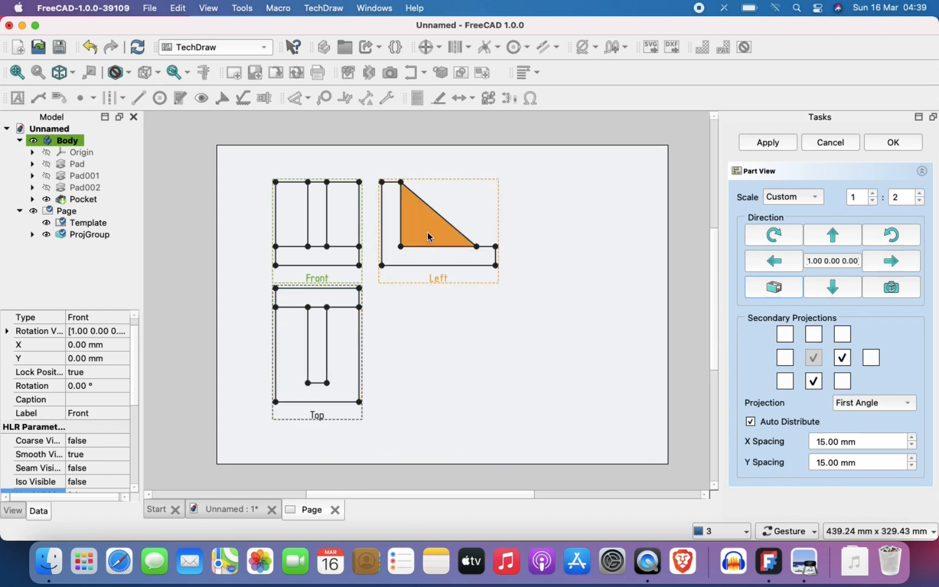
pyautogui.scroll(1, 425, 240)
pyautogui.scroll(-1, 426, 241)
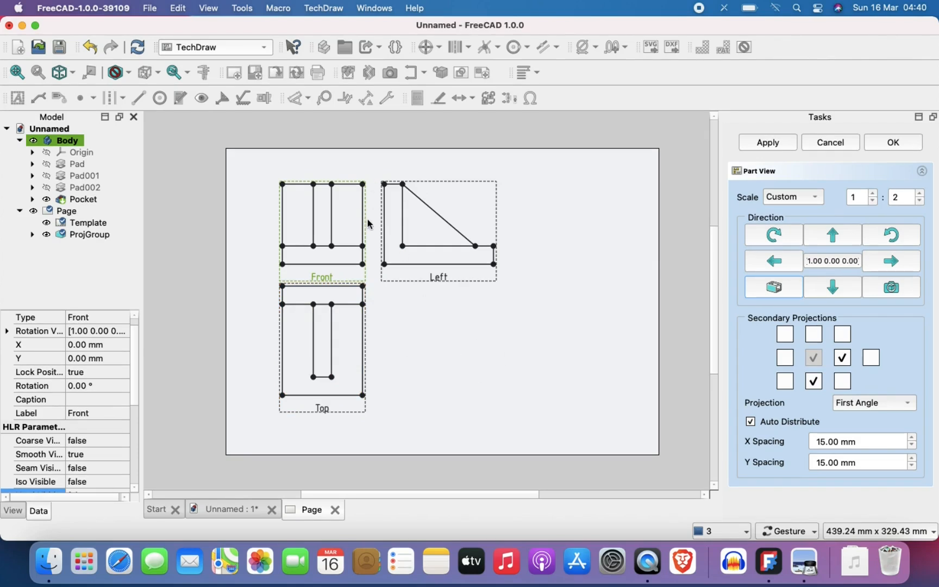
pyautogui.scroll(1, 367, 221)
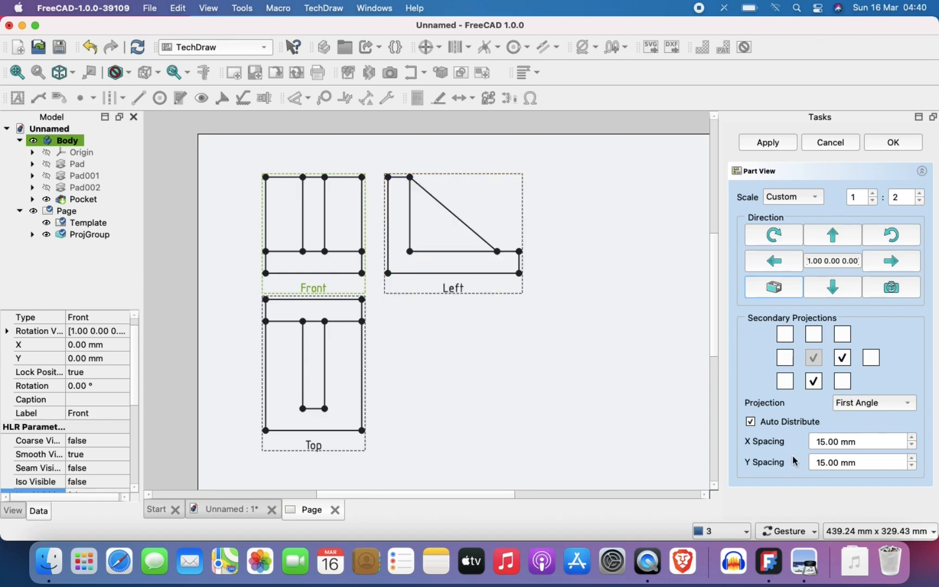
# - Set both the X and Y spacing of the projection group to 30 mm
pyautogui.click(825, 444)
pyautogui.press('BackSpace')
pyautogui.press('BackSpace')
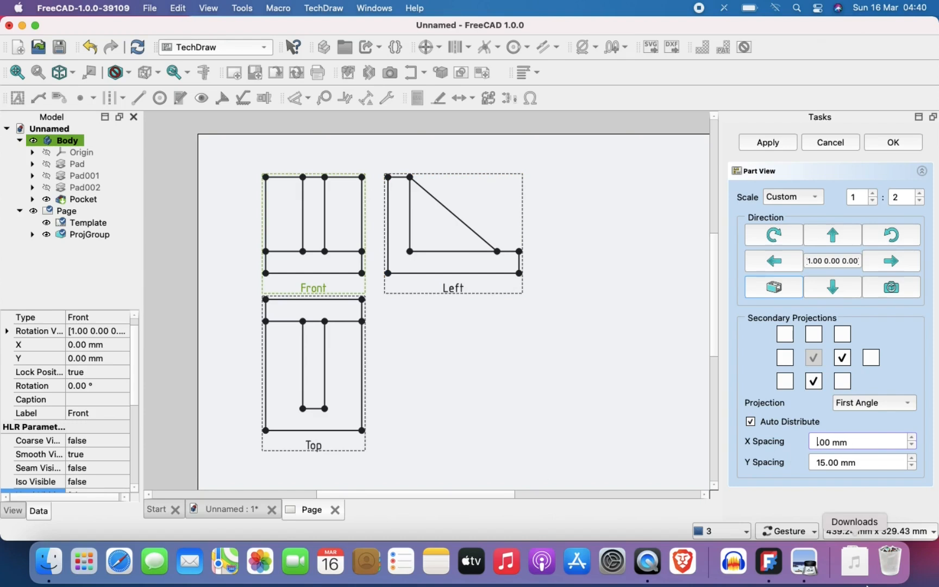
pyautogui.write('30')
pyautogui.click(825, 463)
pyautogui.press('BackSpace')
pyautogui.press('BackSpace')
pyautogui.write('30.')
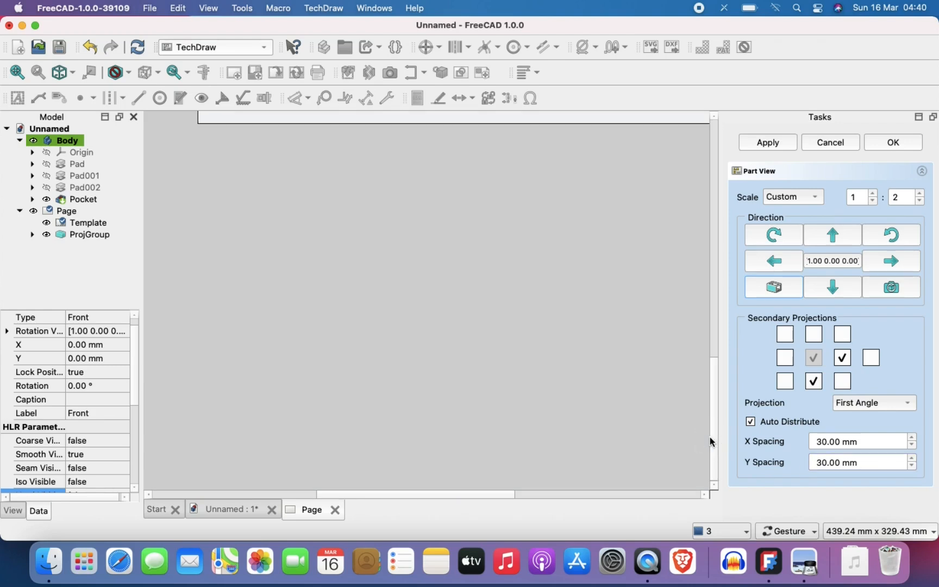
pyautogui.scroll(-2, 590, 357)
pyautogui.moveTo(591, 358); pyautogui.dragTo(512, 442, button='right')
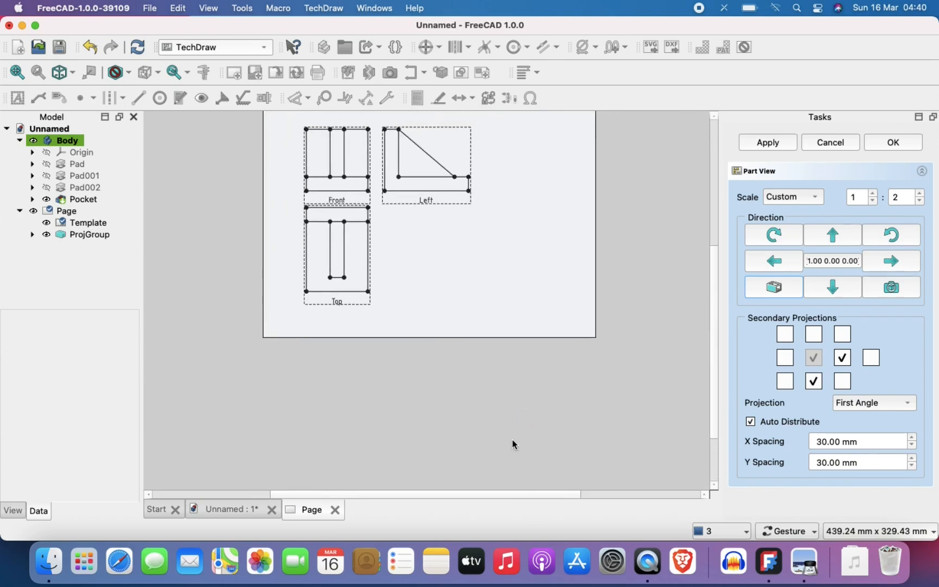
pyautogui.scroll(1, 436, 234)
pyautogui.moveTo(436, 234); pyautogui.dragTo(427, 294, button='right')
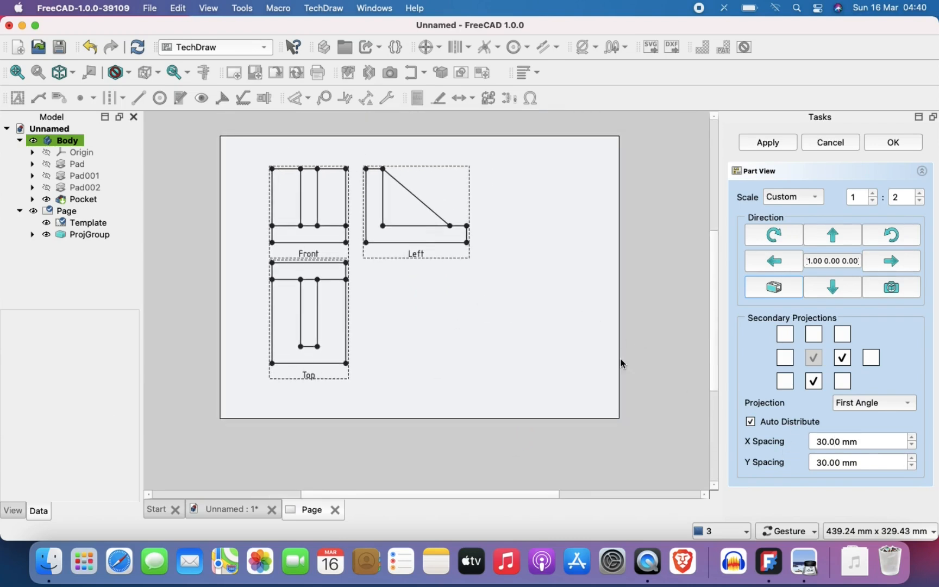
pyautogui.scroll(1, 327, 239)
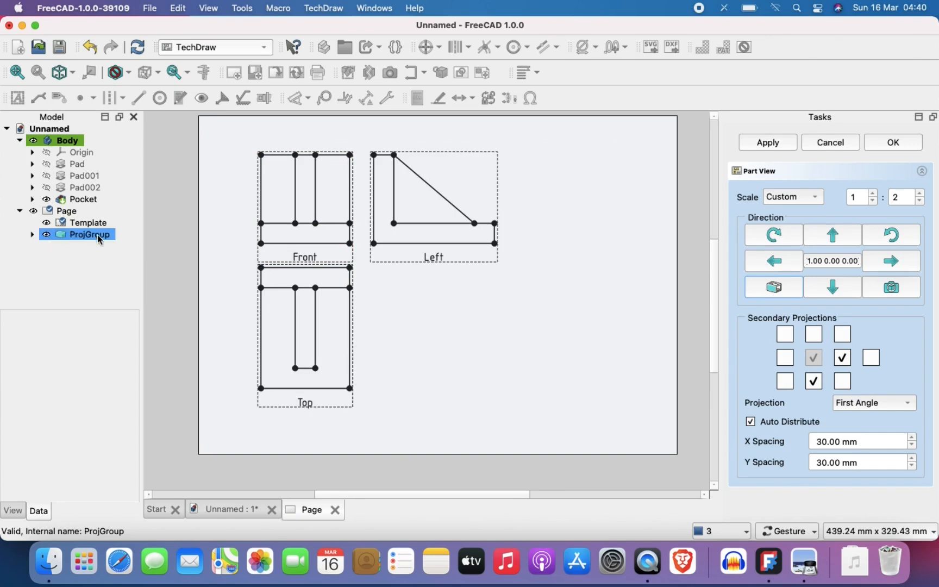
# - Expand the projection group in the model tree and recompute the group and its Front view to apply the spacing
pyautogui.click(31, 235)
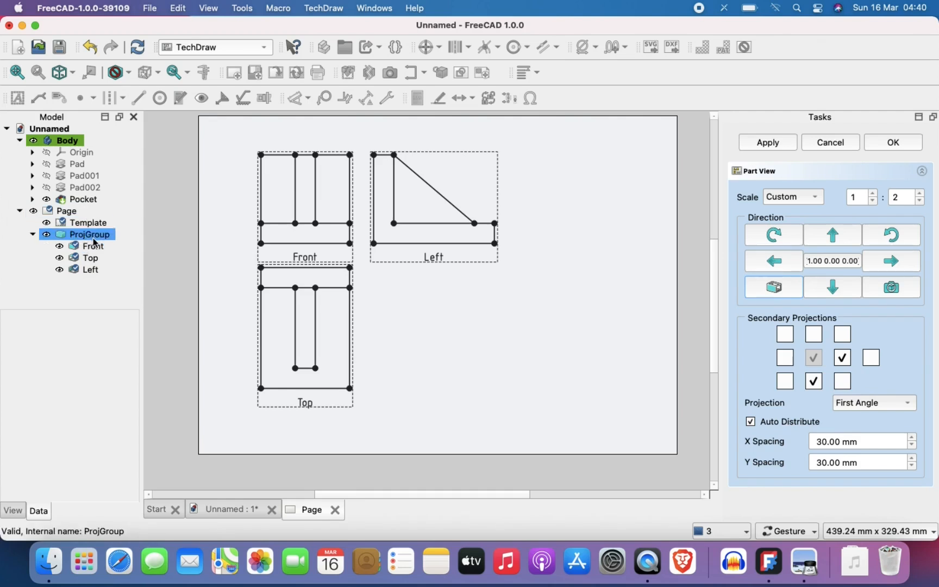
pyautogui.click(91, 246)
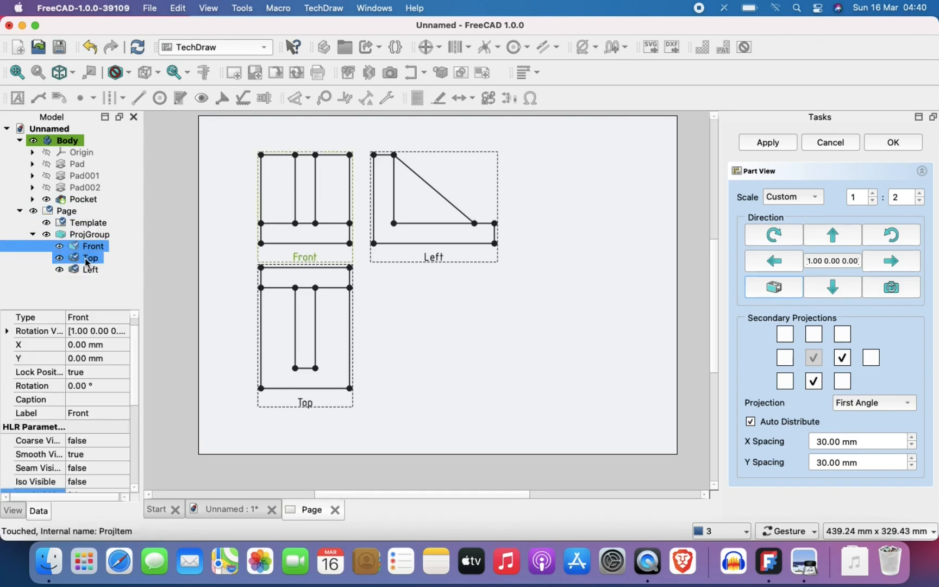
pyautogui.click(87, 260)
pyautogui.click(91, 269)
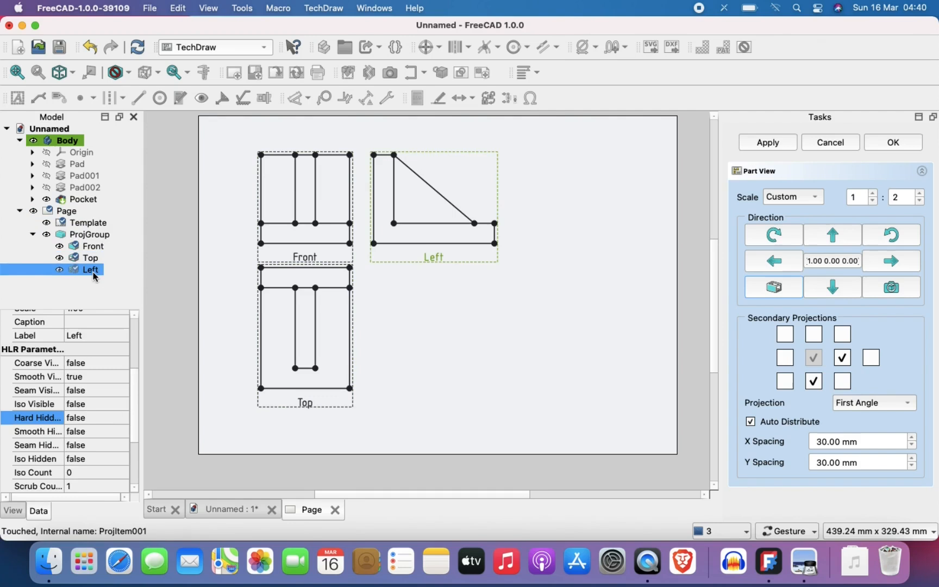
pyautogui.click(84, 238)
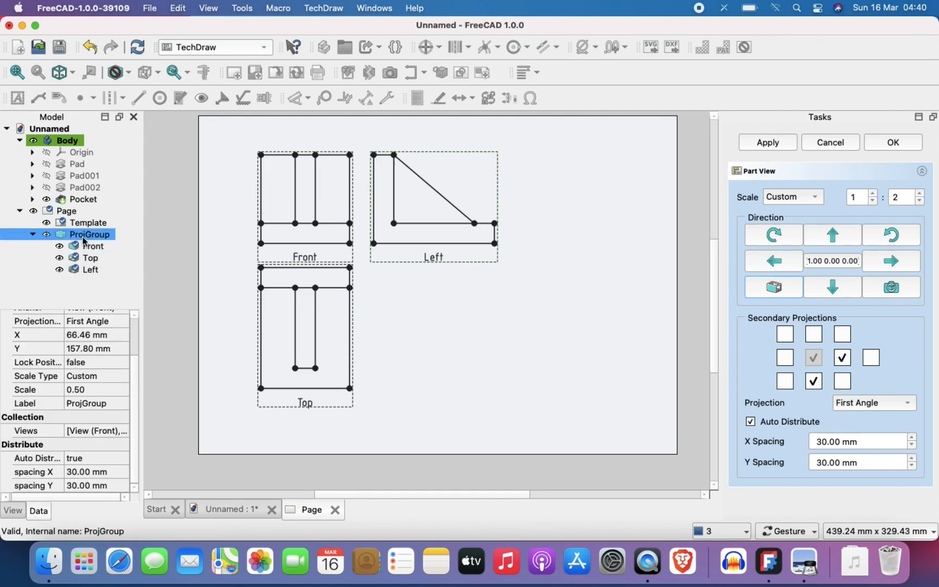
pyautogui.rightClick(85, 240)
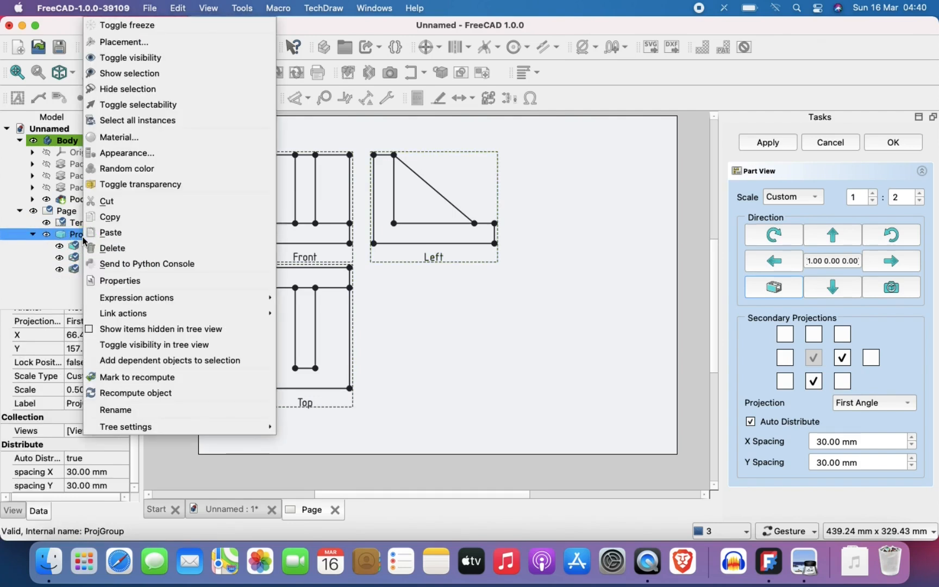
pyautogui.click(137, 392)
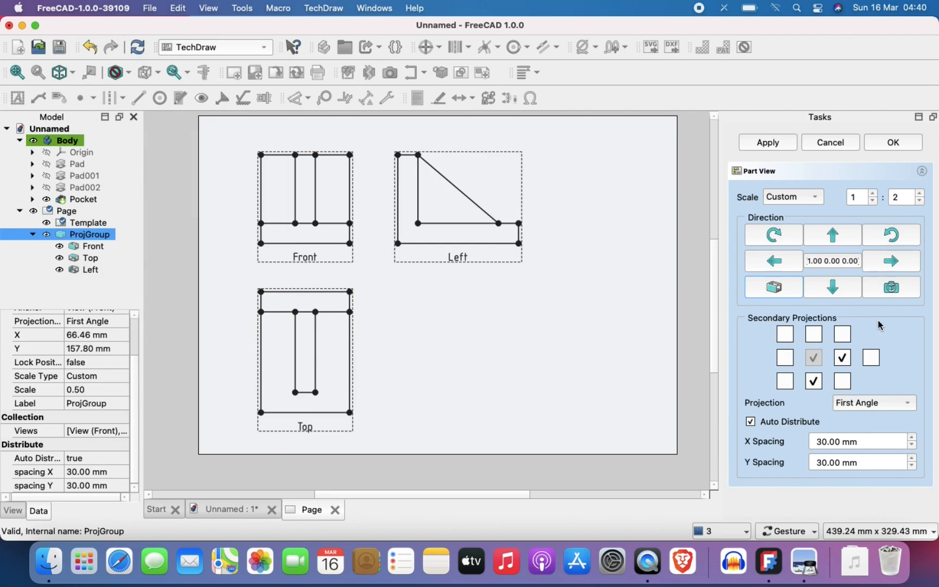
pyautogui.rightClick(100, 249)
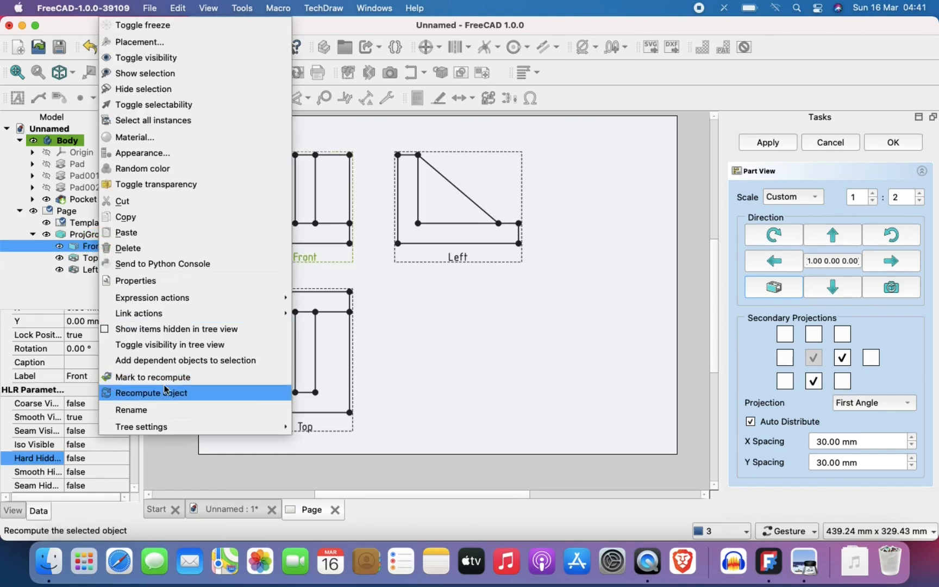
pyautogui.click(208, 385)
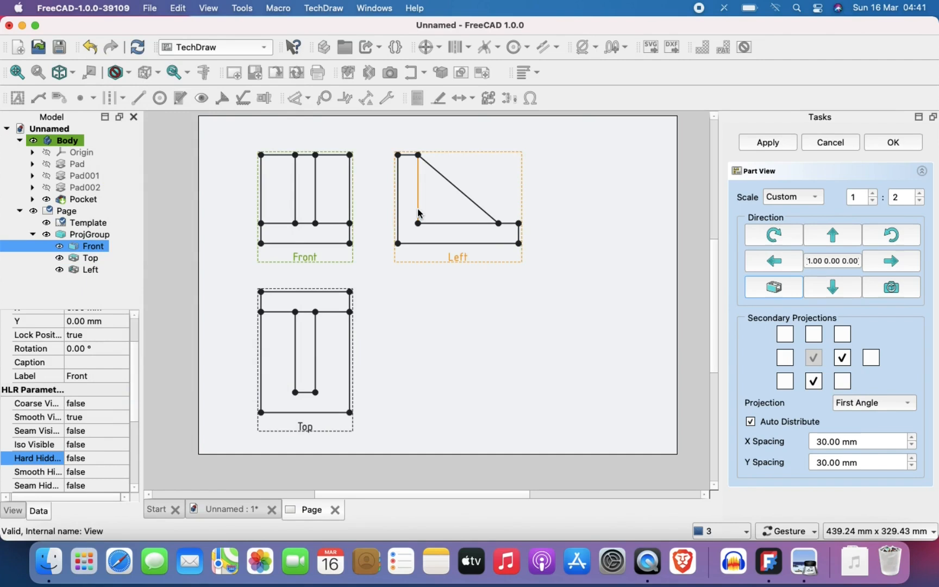
pyautogui.click(414, 299)
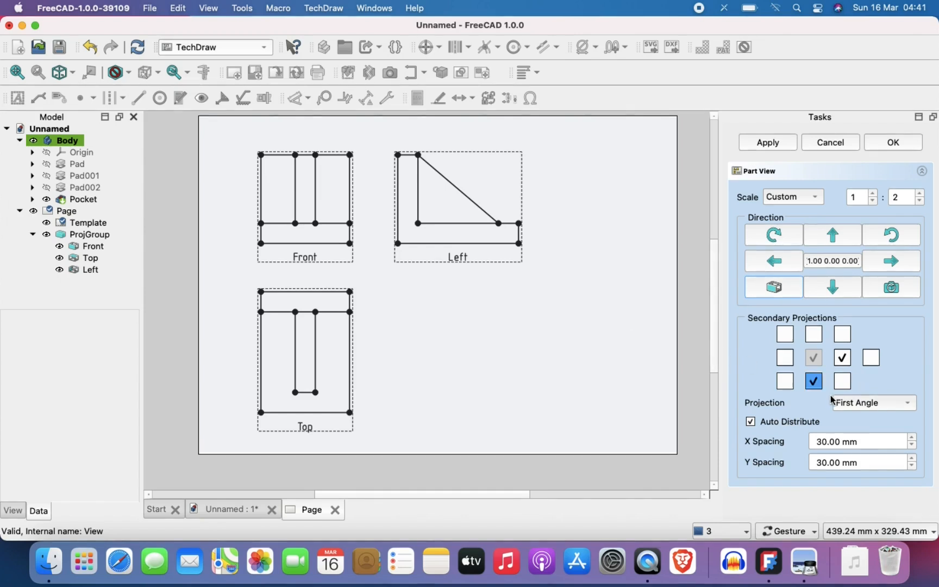
# - Try the Third Angle projection convention on the group and switch it back to First Angle
pyautogui.click(864, 403)
pyautogui.click(865, 419)
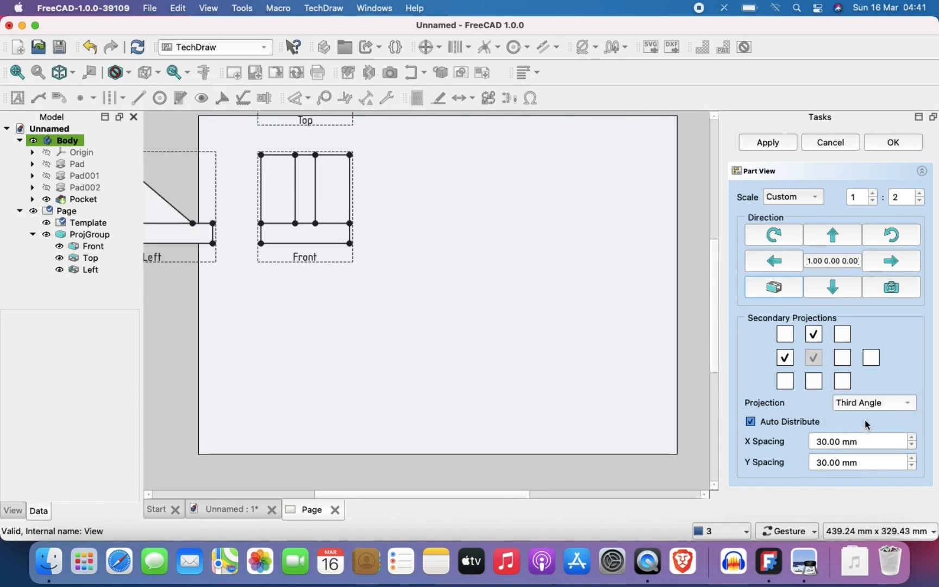
pyautogui.scroll(-3, 509, 325)
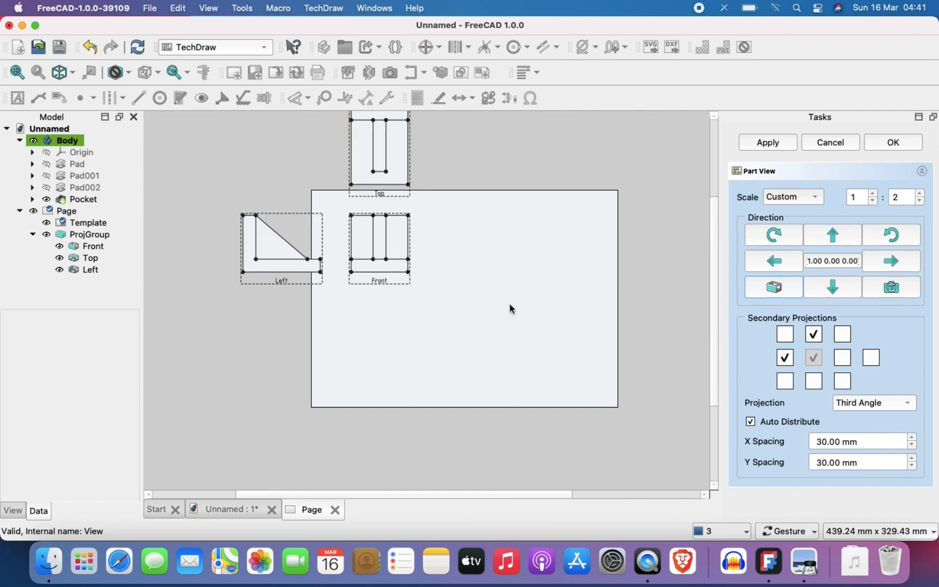
pyautogui.click(881, 406)
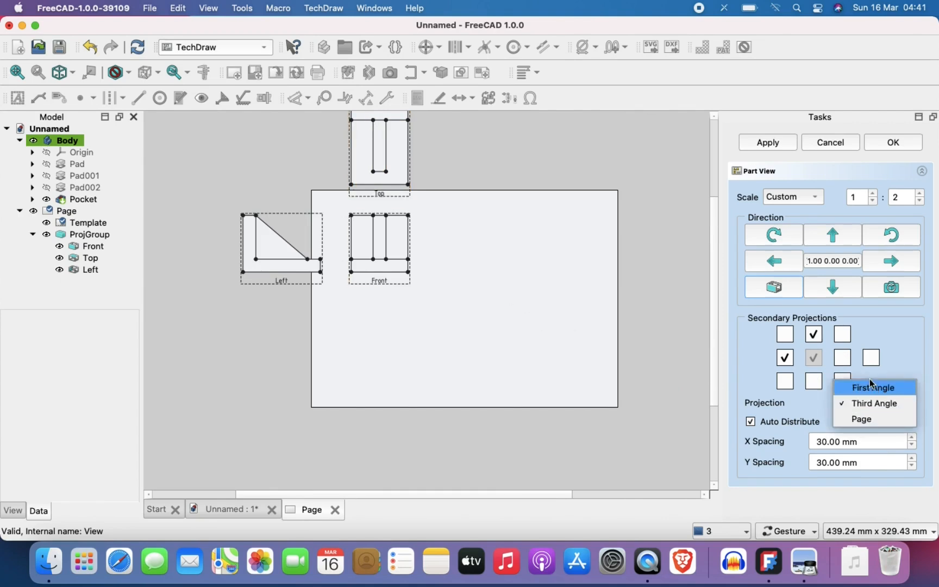
pyautogui.click(875, 388)
pyautogui.scroll(3, 574, 325)
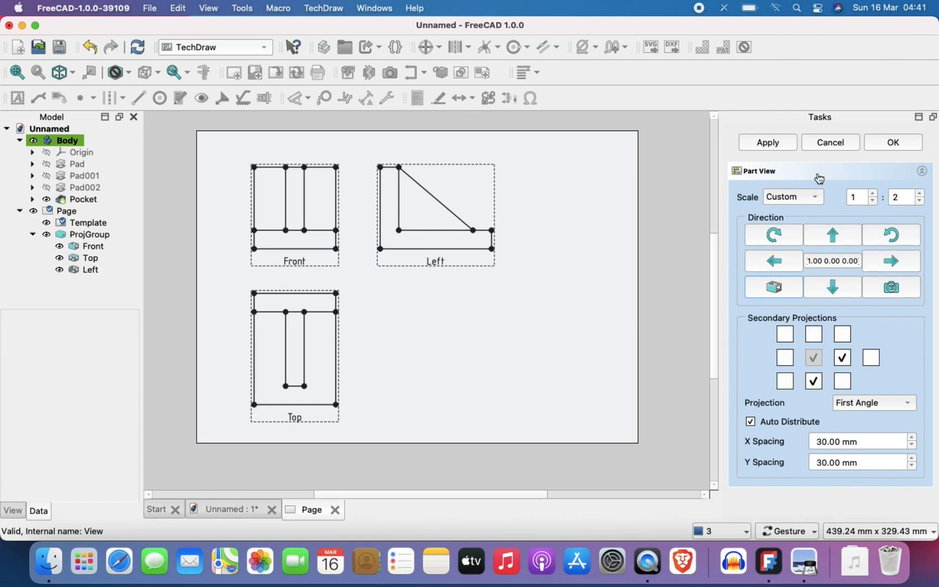
# - Accept the projection group settings and clear the selection on the page
pyautogui.click(910, 144)
pyautogui.click(433, 354)
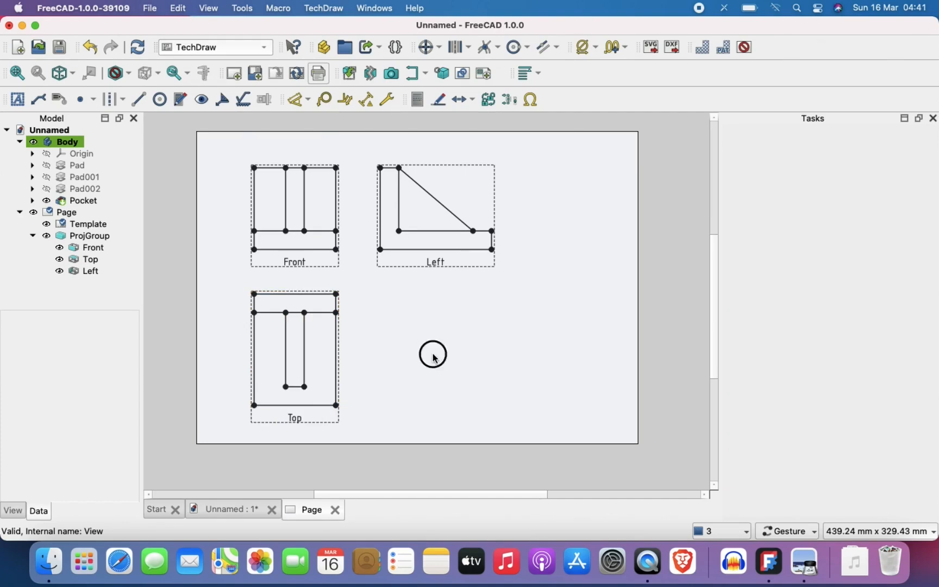
pyautogui.scroll(4, 375, 326)
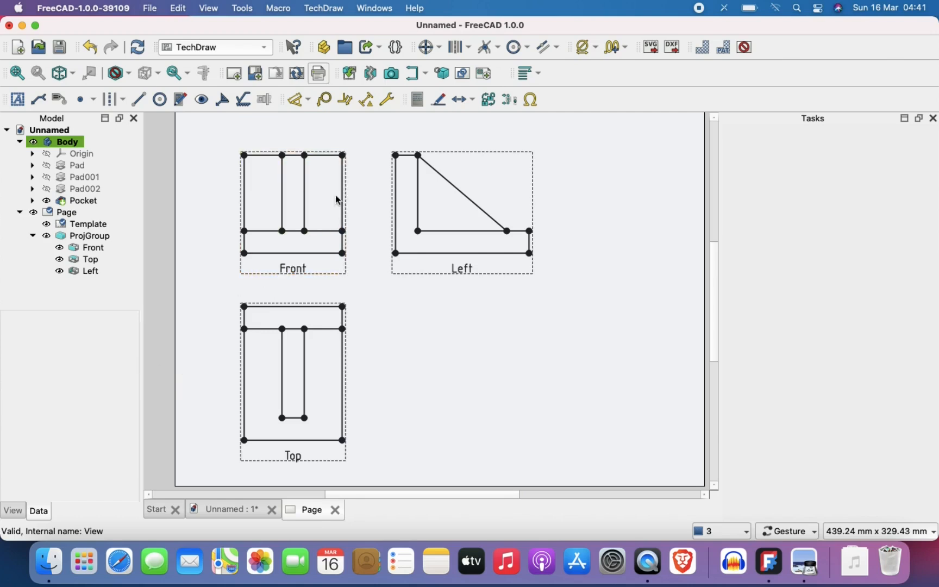
# - Dimension the Front view's overall width above the view and its overall height beside its left edge
pyautogui.click(298, 103)
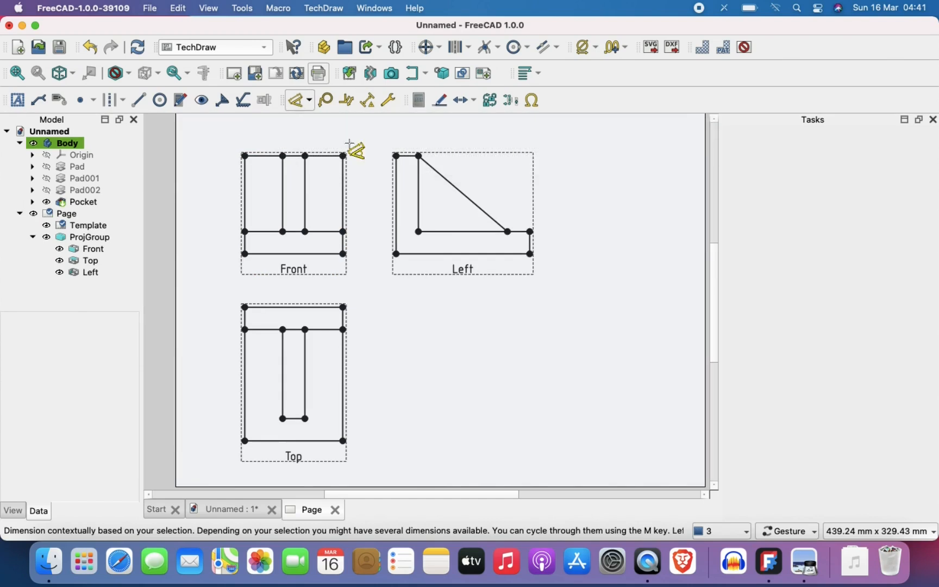
pyautogui.click(385, 202)
pyautogui.moveTo(385, 202); pyautogui.dragTo(401, 266, button='right')
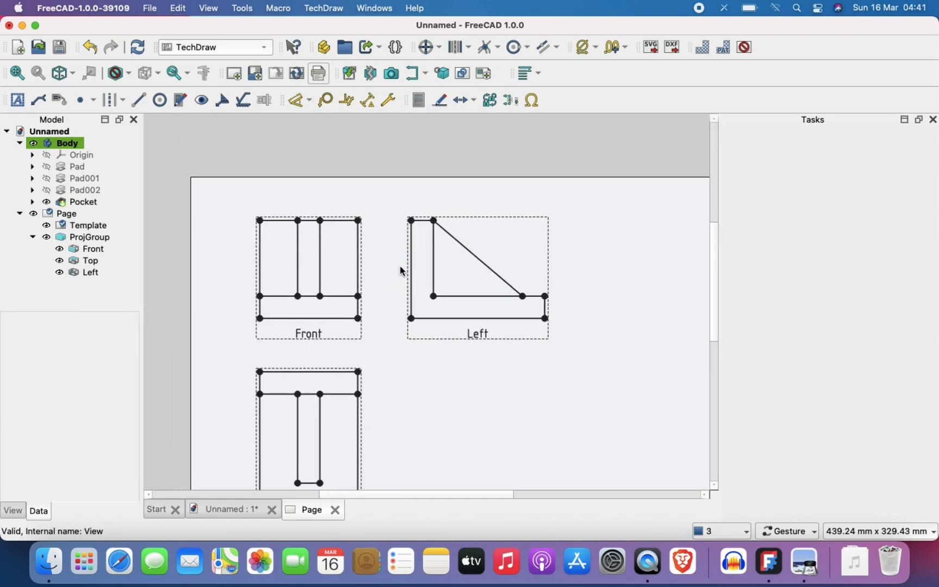
pyautogui.click(299, 101)
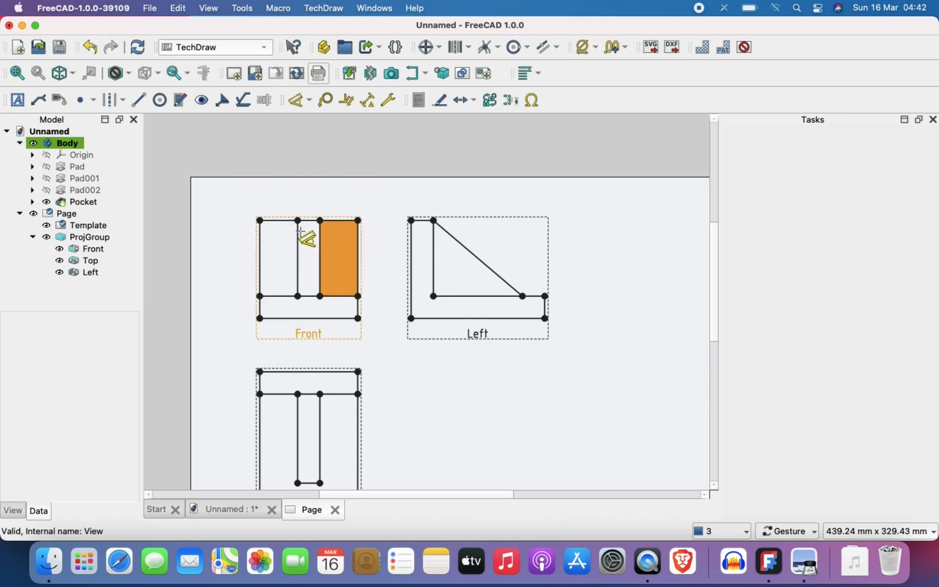
pyautogui.click(259, 220)
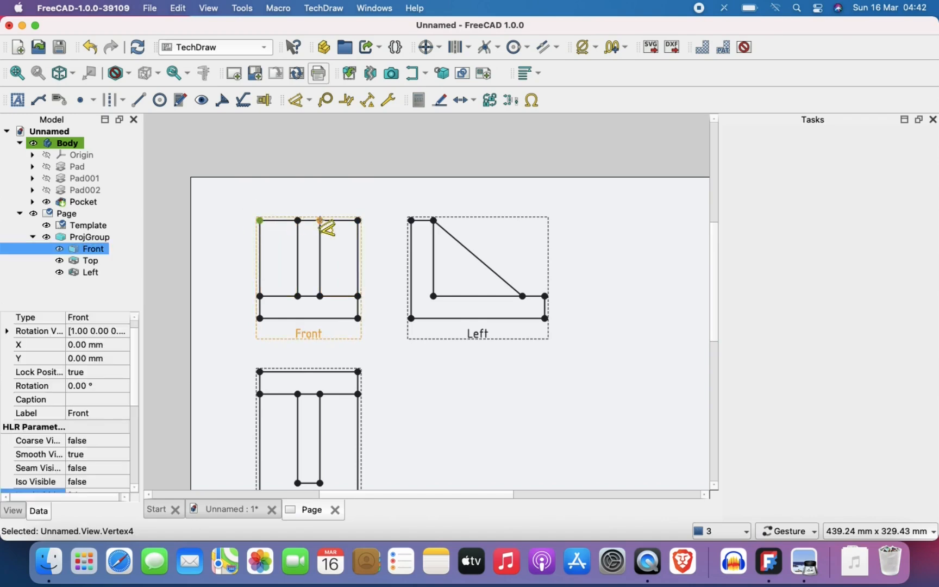
pyautogui.click(358, 220)
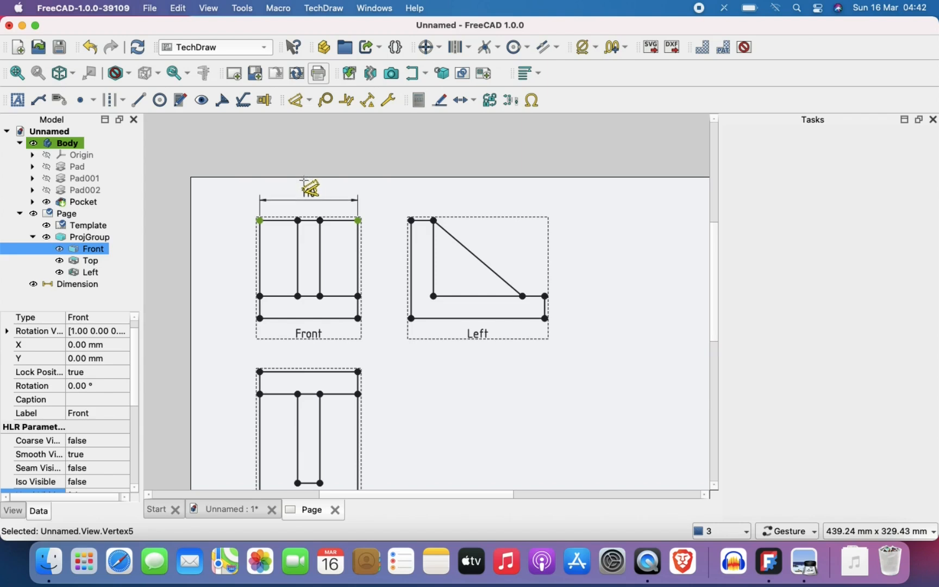
pyautogui.click(304, 181)
pyautogui.click(260, 220)
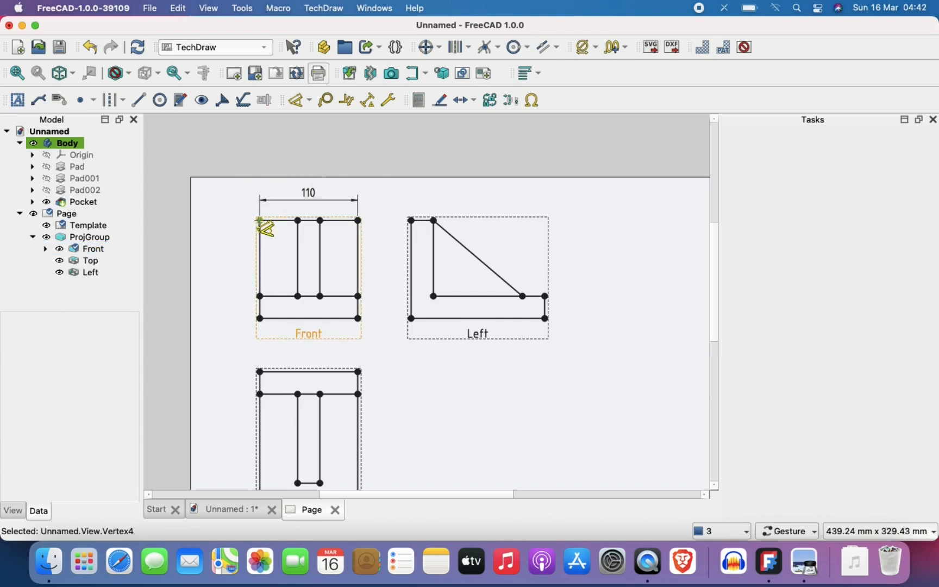
pyautogui.moveTo(261, 318); pyautogui.dragTo(223, 262)
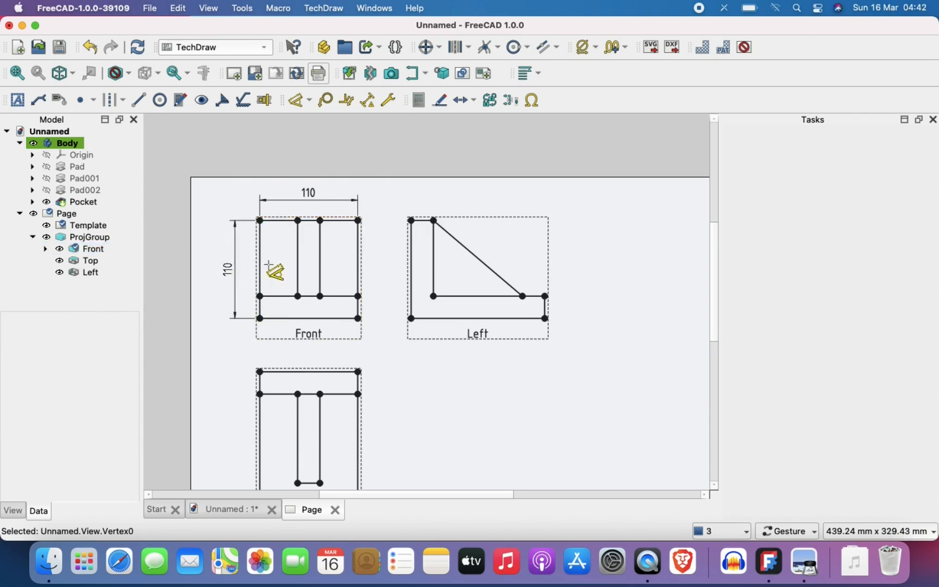
# - Dimension the Left view's overall width, placing the dimension above the view
pyautogui.click(411, 220)
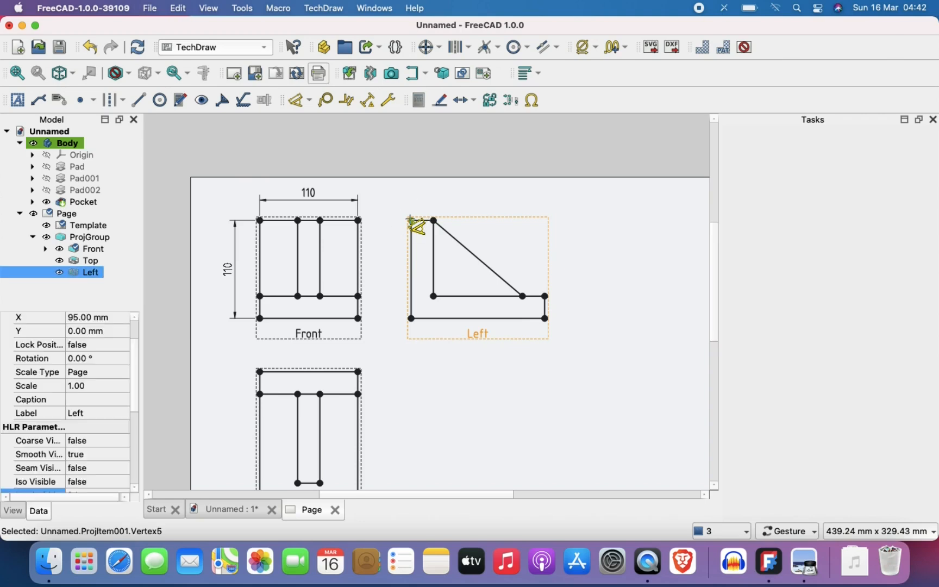
pyautogui.click(544, 296)
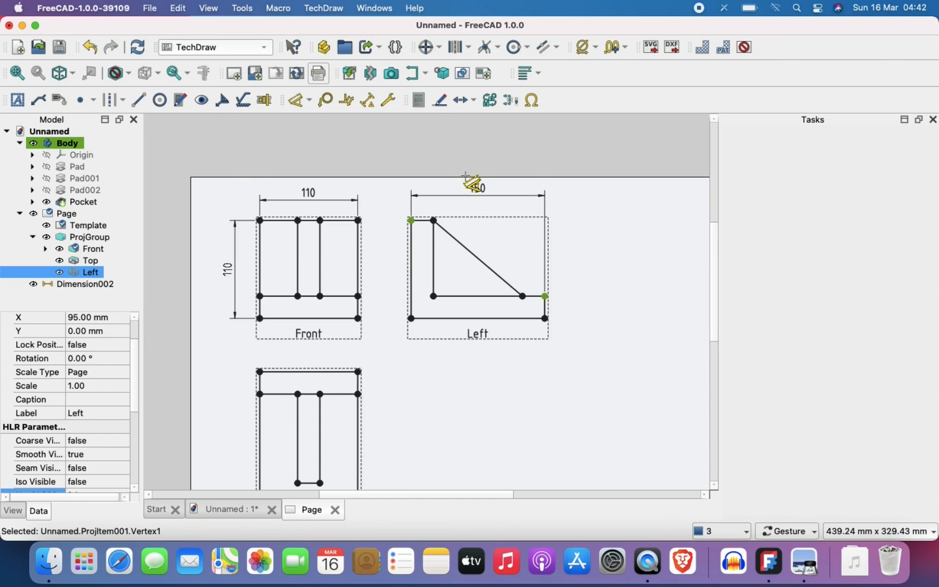
pyautogui.click(466, 181)
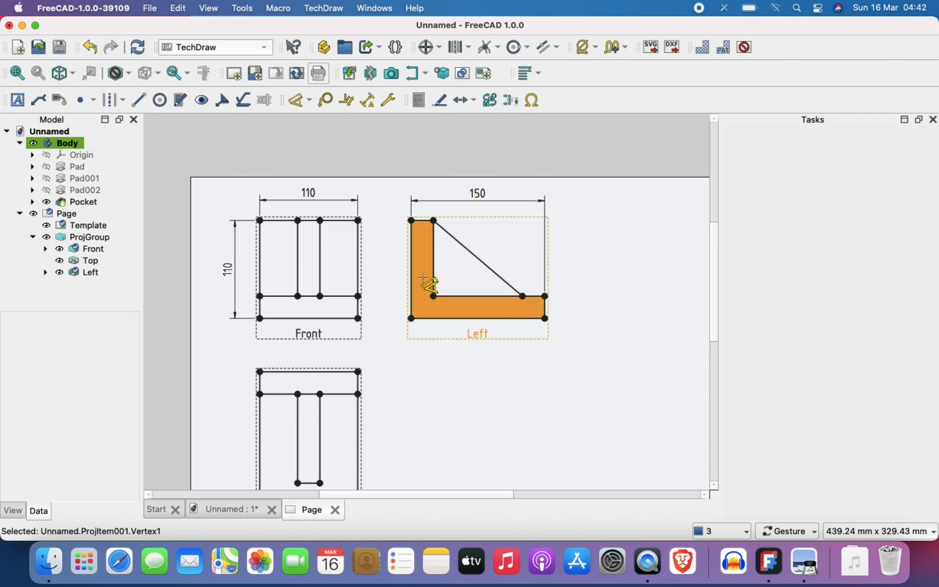
pyautogui.scroll(2, 424, 278)
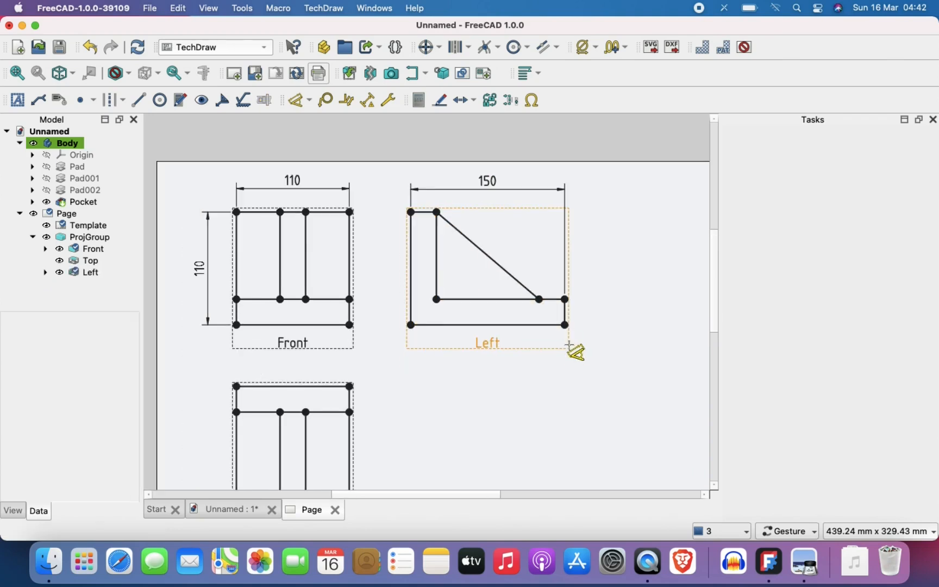
pyautogui.scroll(-2, 593, 423)
pyautogui.moveTo(587, 417)
pyautogui.mouseDown(button='right')
pyautogui.moveTo(560, 243)
pyautogui.moveTo(332, 188)
pyautogui.mouseUp(button='right')
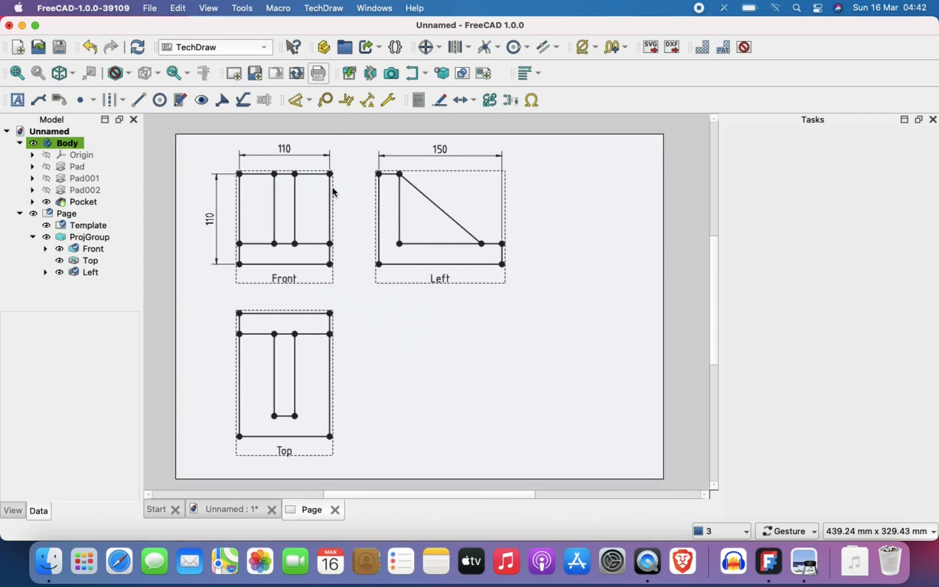
# - Dimension the length of the Top view's left edge below the wall line, placing it beside that edge
pyautogui.click(298, 100)
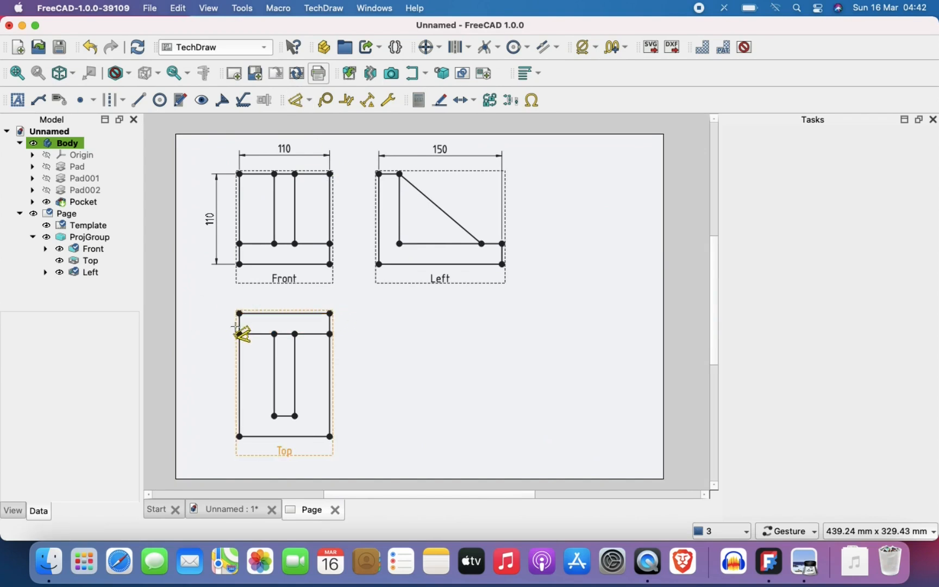
pyautogui.click(238, 380)
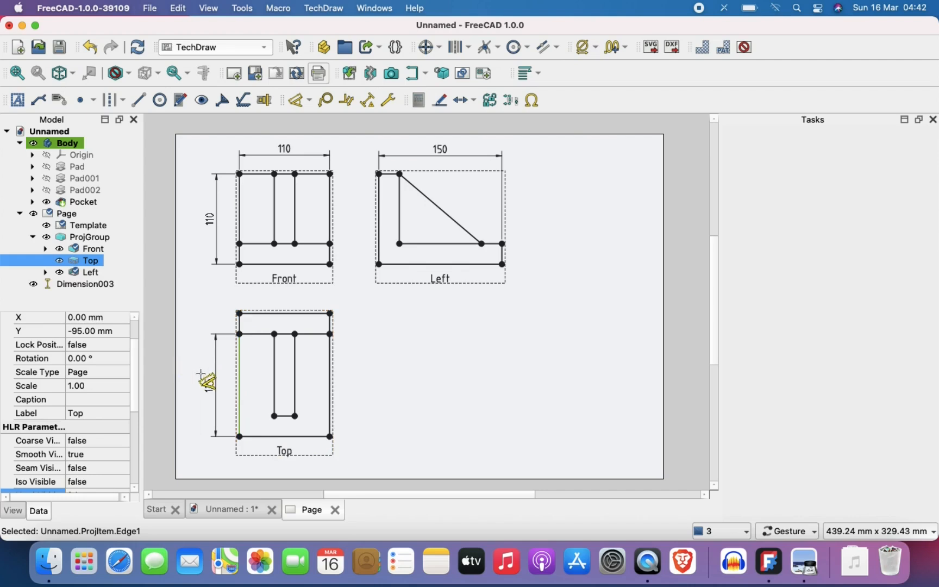
pyautogui.click(200, 375)
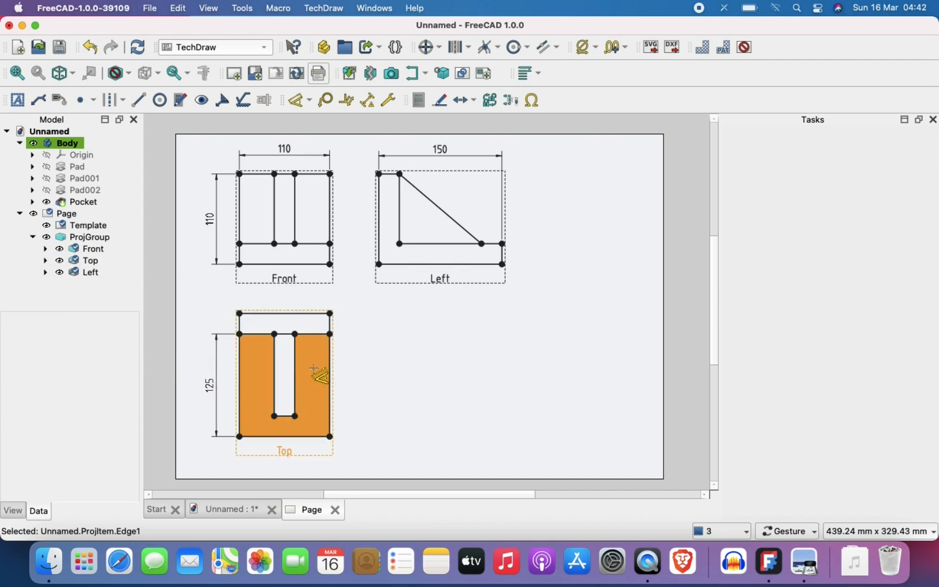
pyautogui.click(326, 382)
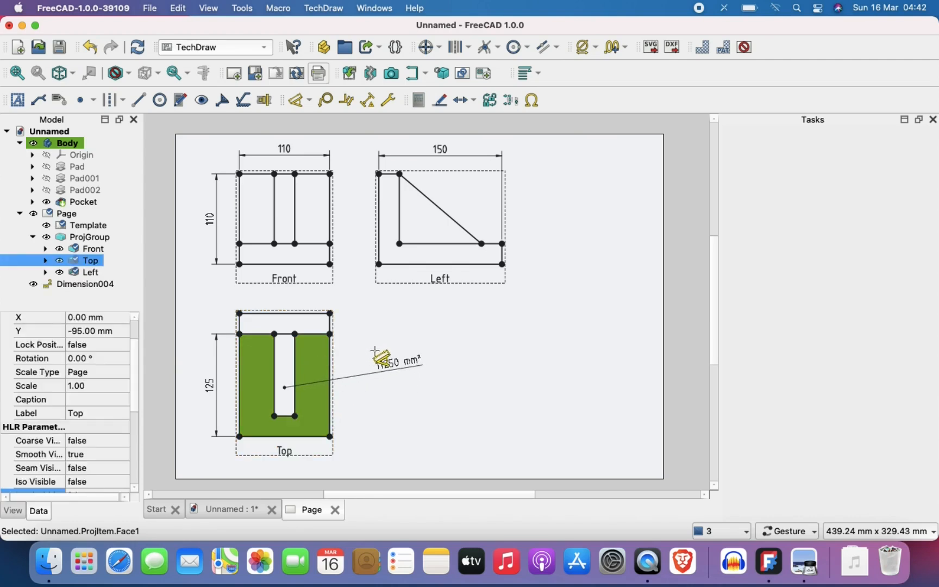
pyautogui.press('Escape')
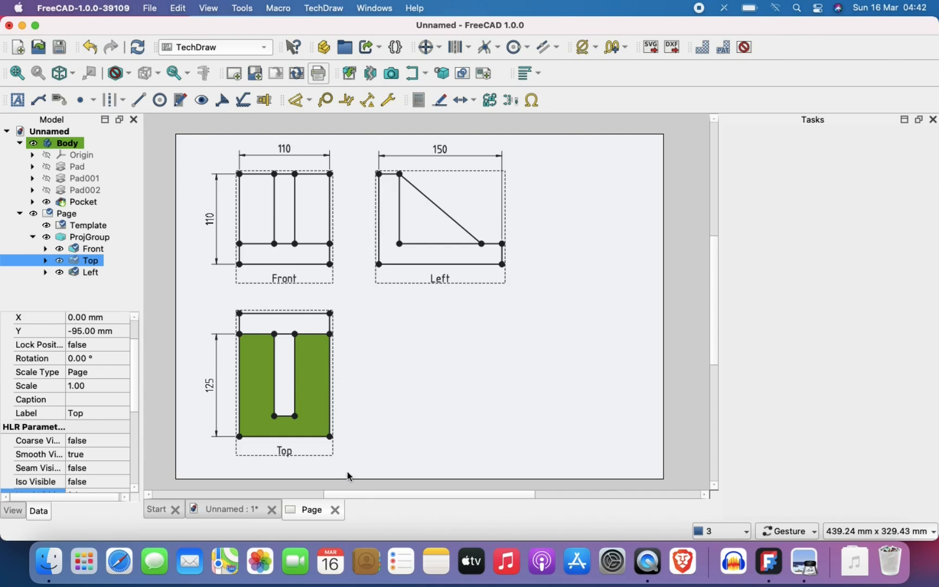
pyautogui.click(358, 419)
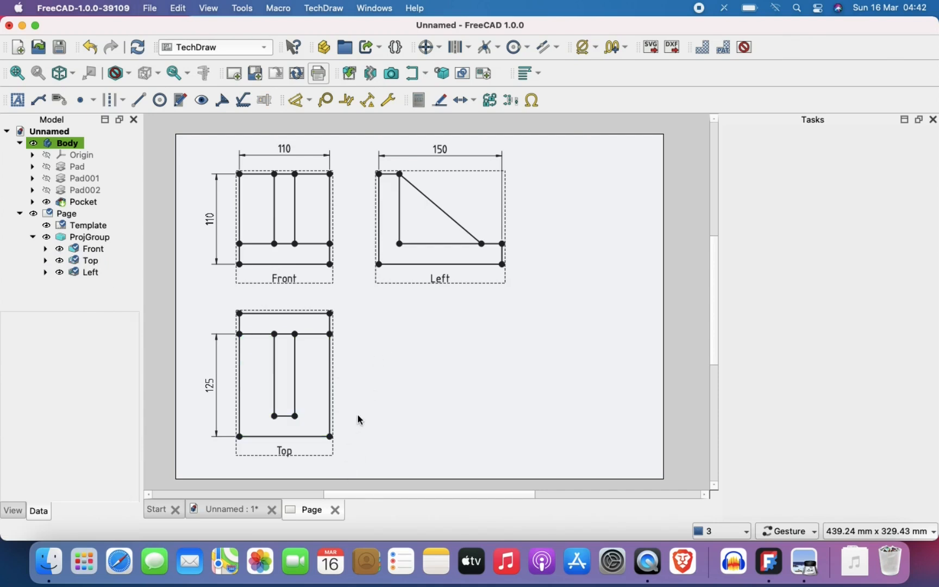
pyautogui.scroll(2, 348, 328)
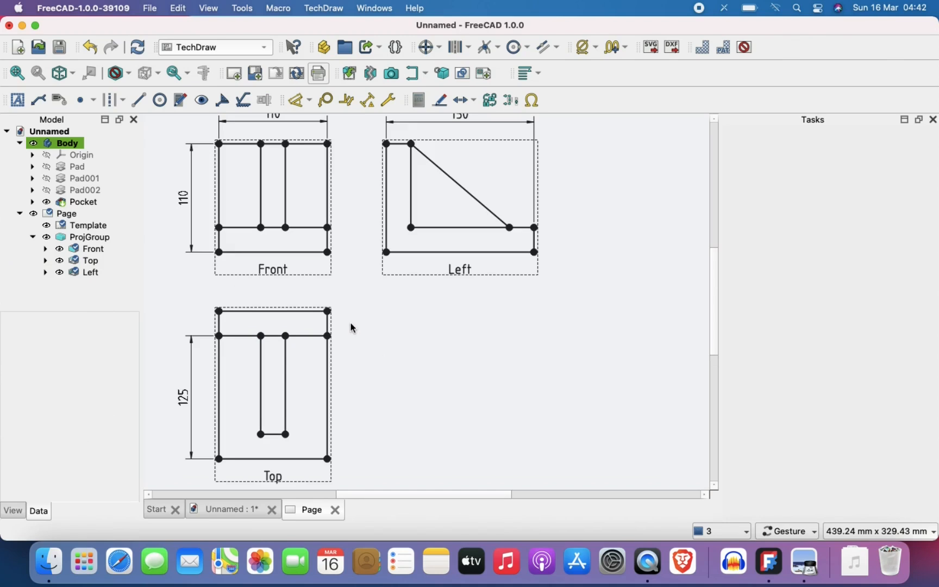
pyautogui.scroll(-1, 353, 328)
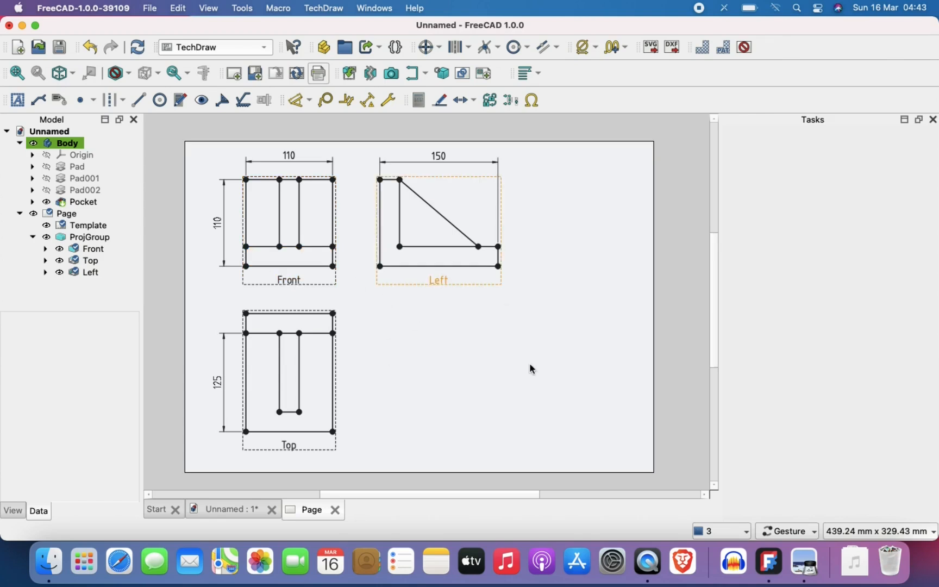
# - Delete the Left view's overall width dimension and the Top view's edge length dimension
pyautogui.click(440, 155)
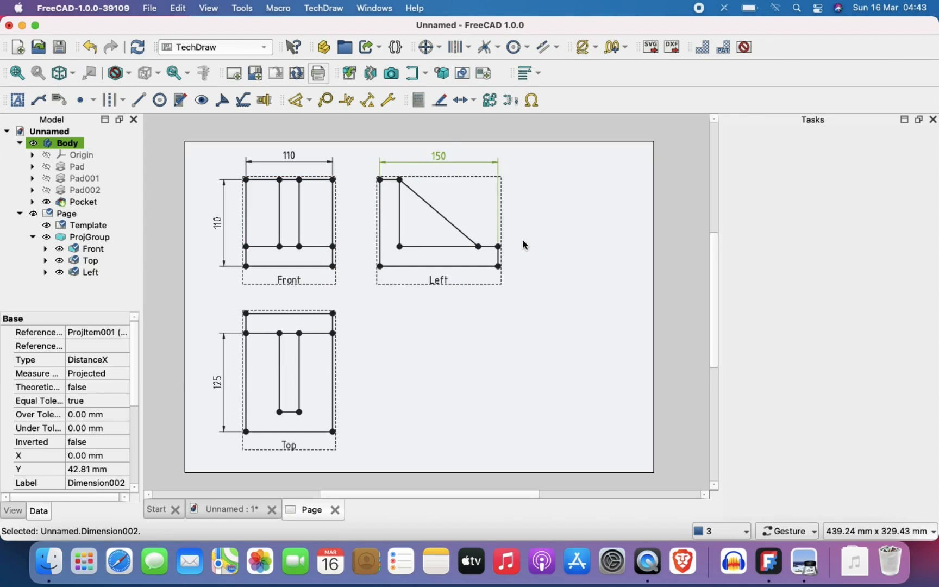
pyautogui.press('Delete')
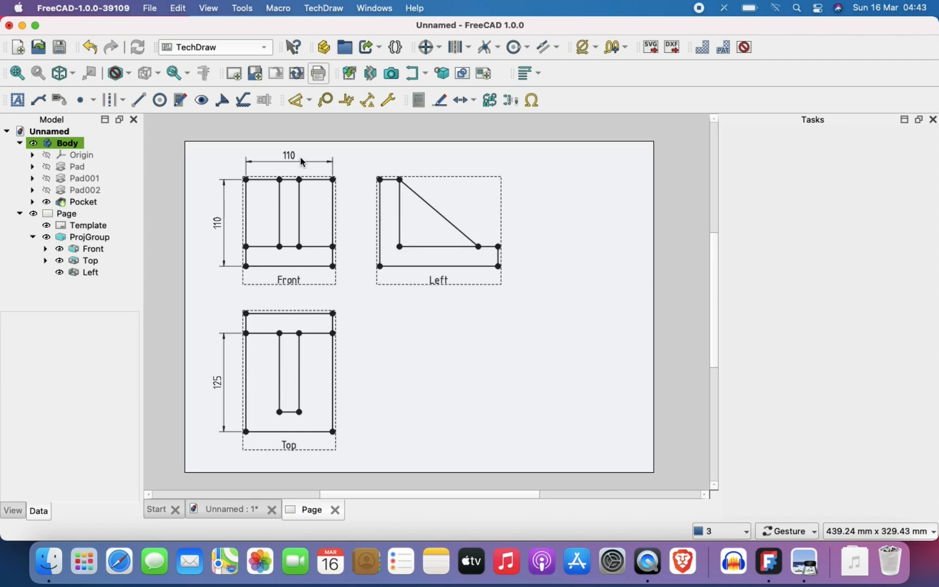
pyautogui.click(215, 383)
pyautogui.press('Delete')
pyautogui.moveTo(383, 373)
pyautogui.mouseDown(button='right')
pyautogui.moveTo(384, 99)
pyautogui.moveTo(371, 181)
pyautogui.moveTo(342, 191)
pyautogui.moveTo(315, 174)
pyautogui.mouseUp(button='right')
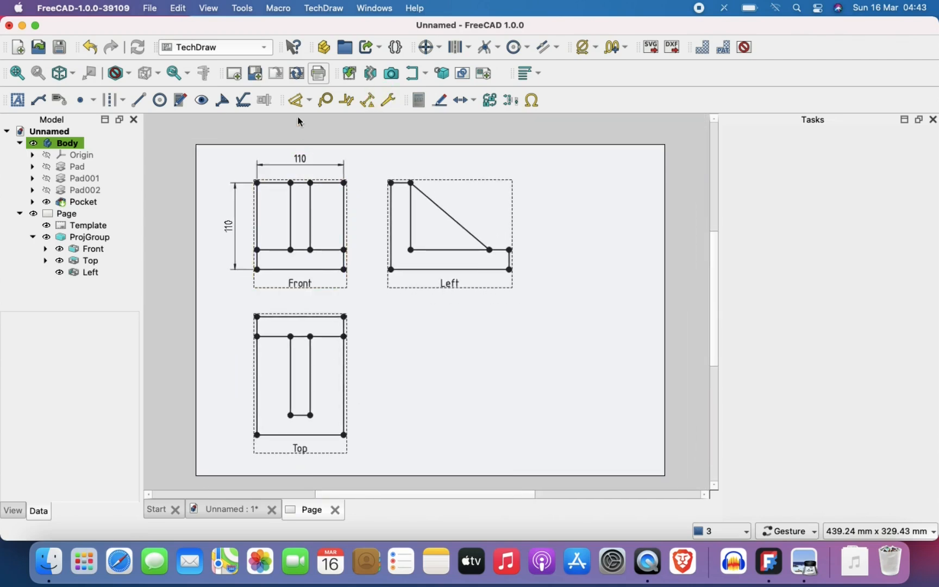
# - Dimension the Top view's overall width below the view and move the dimension clear of the view label
pyautogui.click(298, 100)
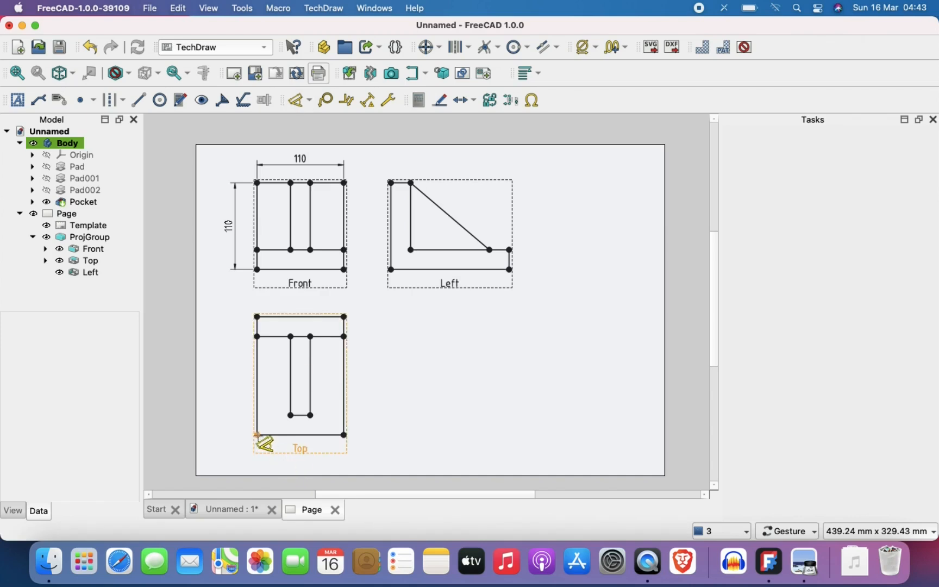
pyautogui.click(257, 435)
pyautogui.click(343, 435)
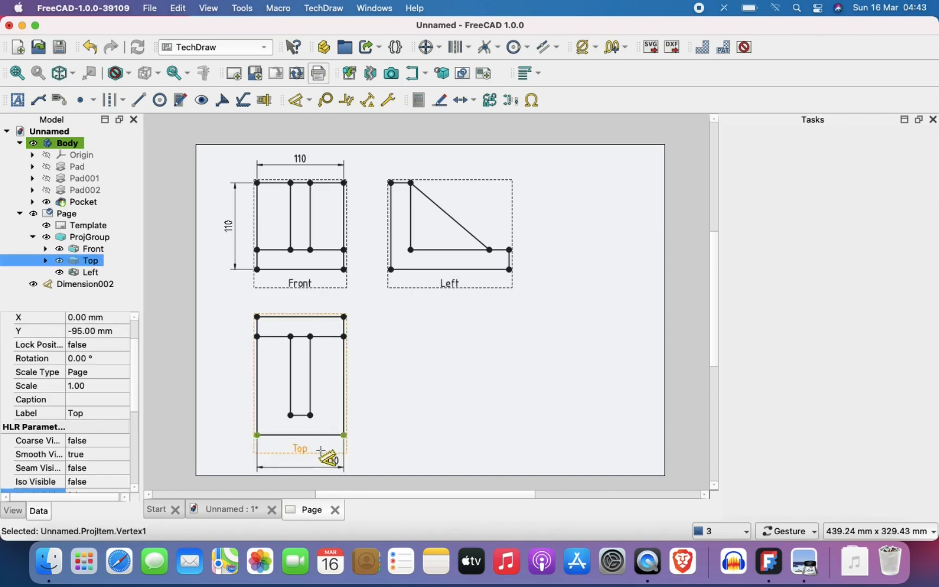
pyautogui.click(292, 441)
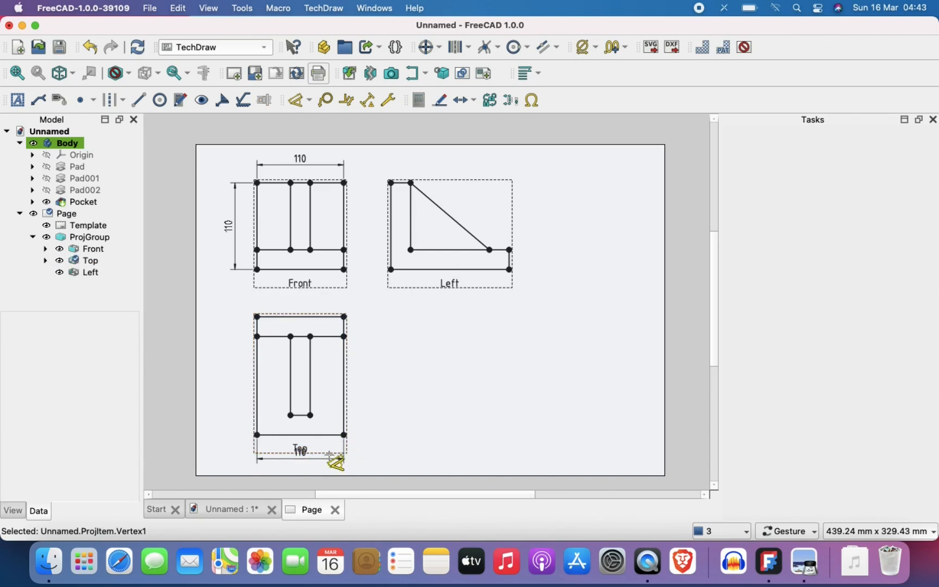
pyautogui.moveTo(301, 449); pyautogui.dragTo(303, 465)
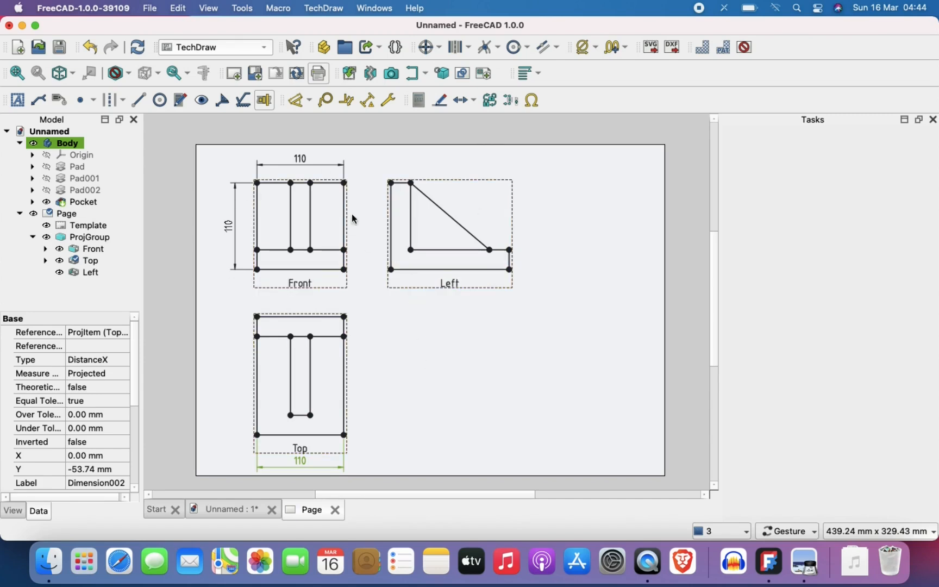
# - Delete the Top view's overall width dimension
pyautogui.click(300, 158)
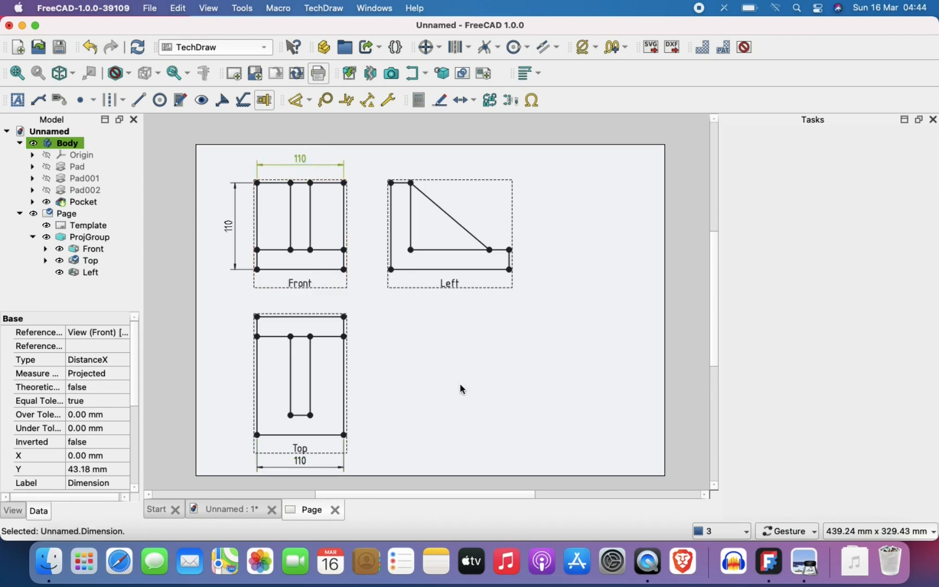
pyautogui.click(302, 461)
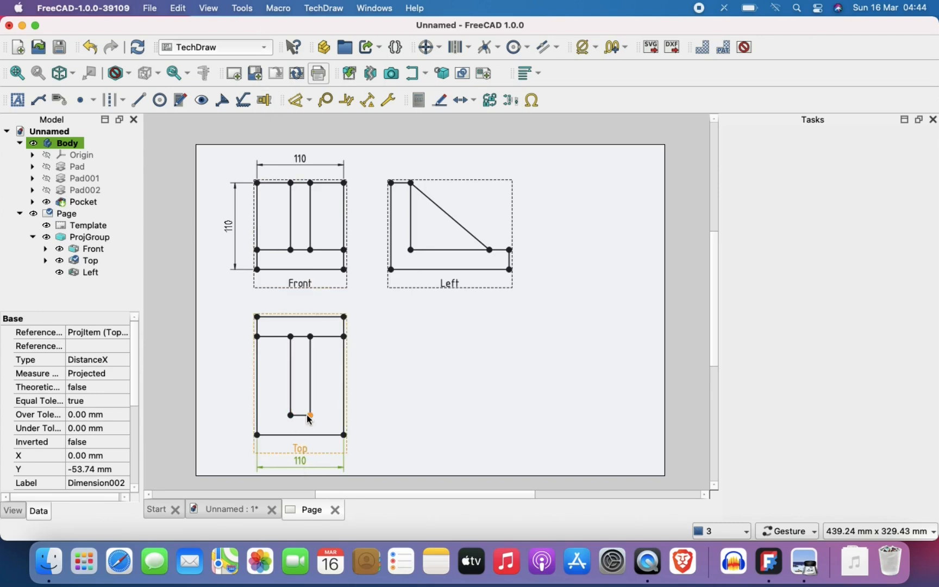
pyautogui.press('Delete')
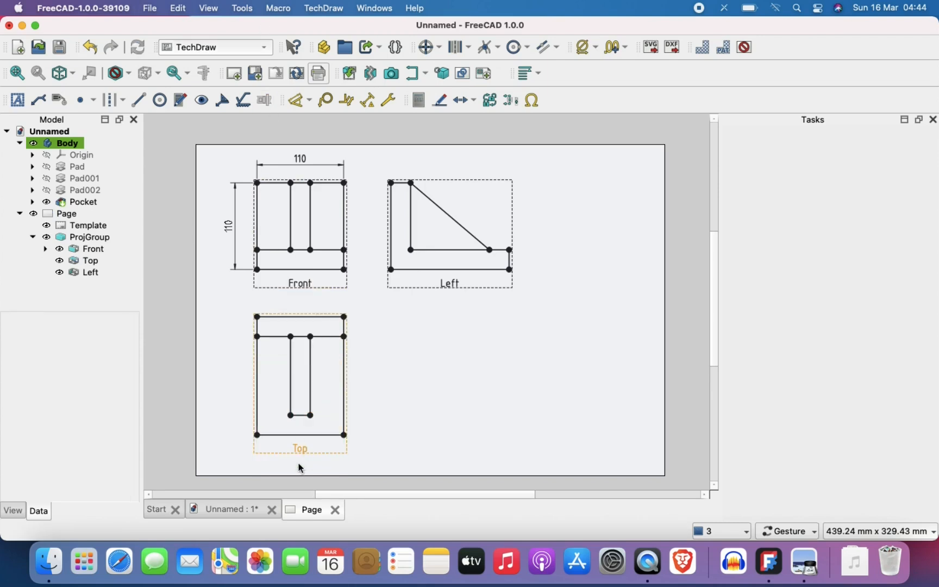
# - Chain-dimension the Left view's wall height above the base and its base thickness beside the right edge, and delete the wall height dimension
pyautogui.scroll(1, 316, 338)
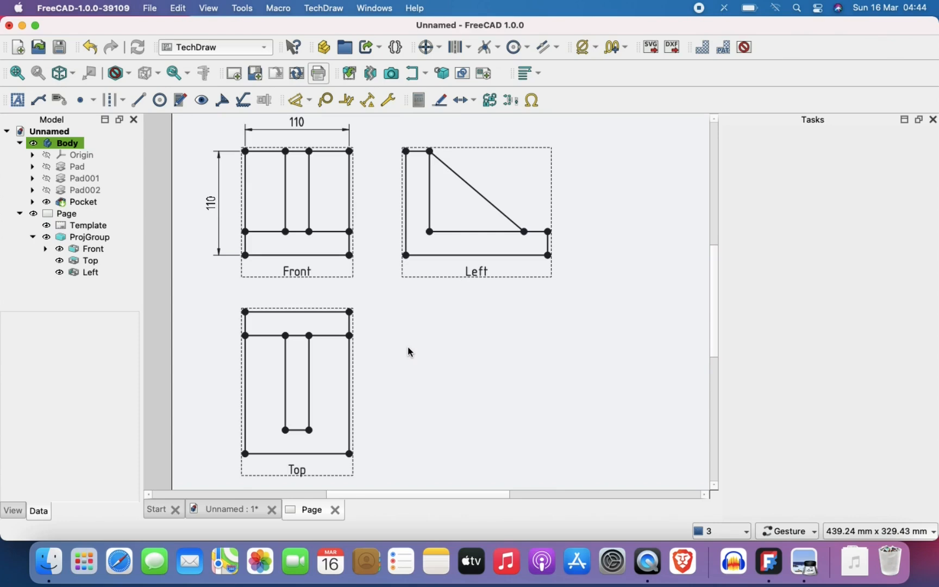
pyautogui.scroll(3, 364, 350)
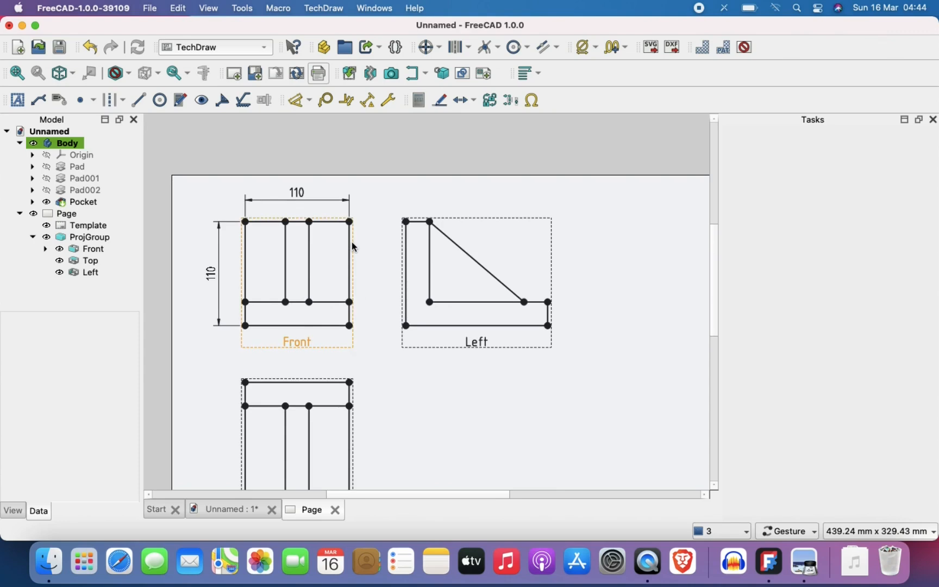
pyautogui.scroll(1, 352, 246)
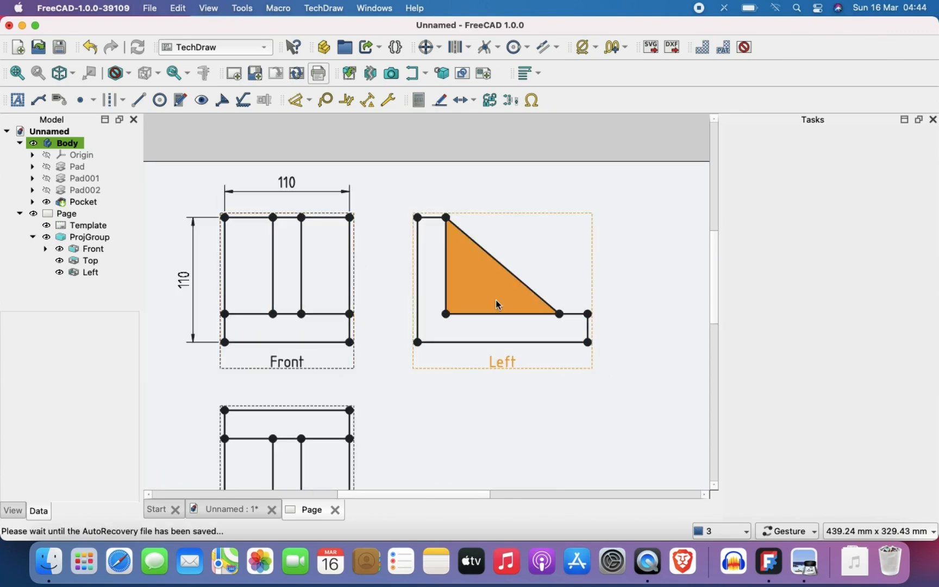
pyautogui.click(299, 103)
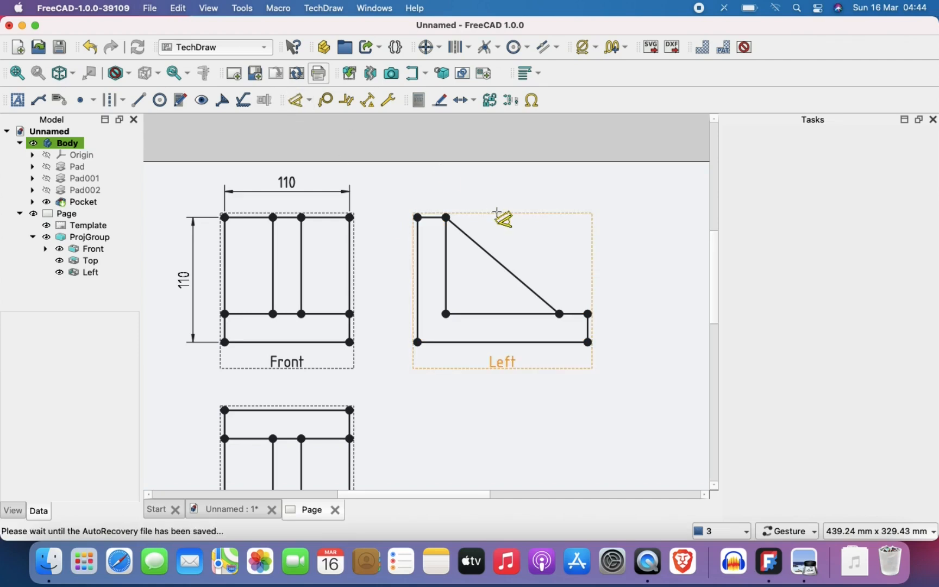
pyautogui.click(446, 217)
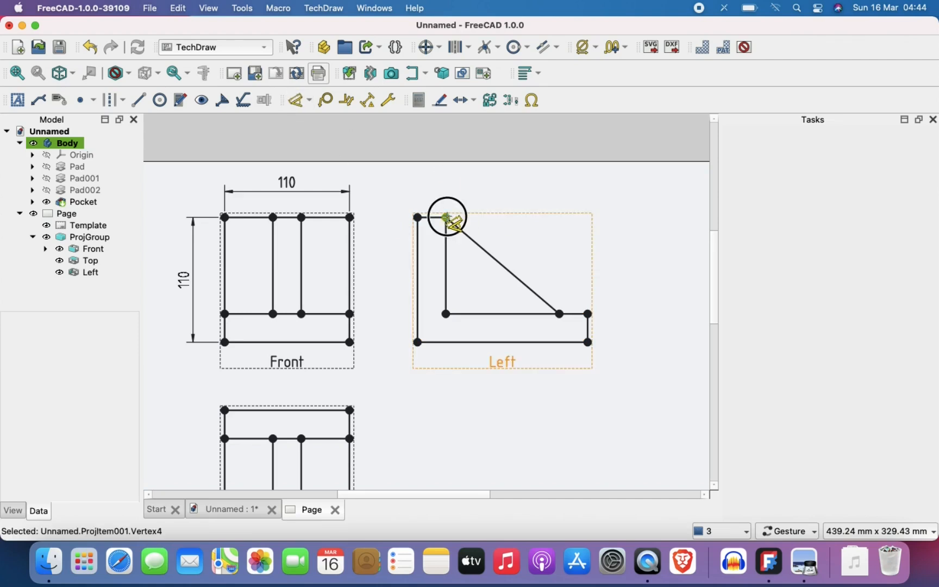
pyautogui.click(587, 314)
pyautogui.click(588, 342)
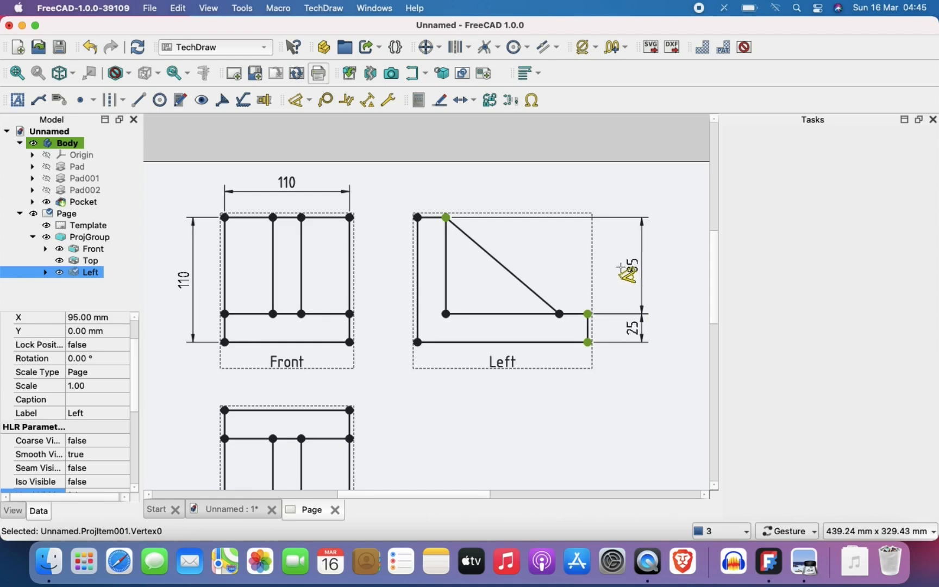
pyautogui.click(632, 288)
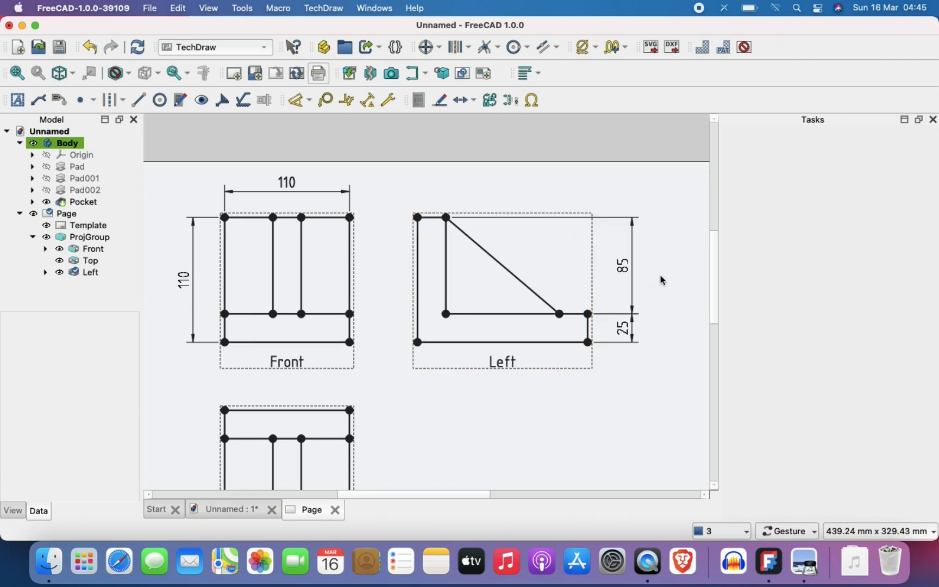
pyautogui.click(624, 266)
pyautogui.press('Delete')
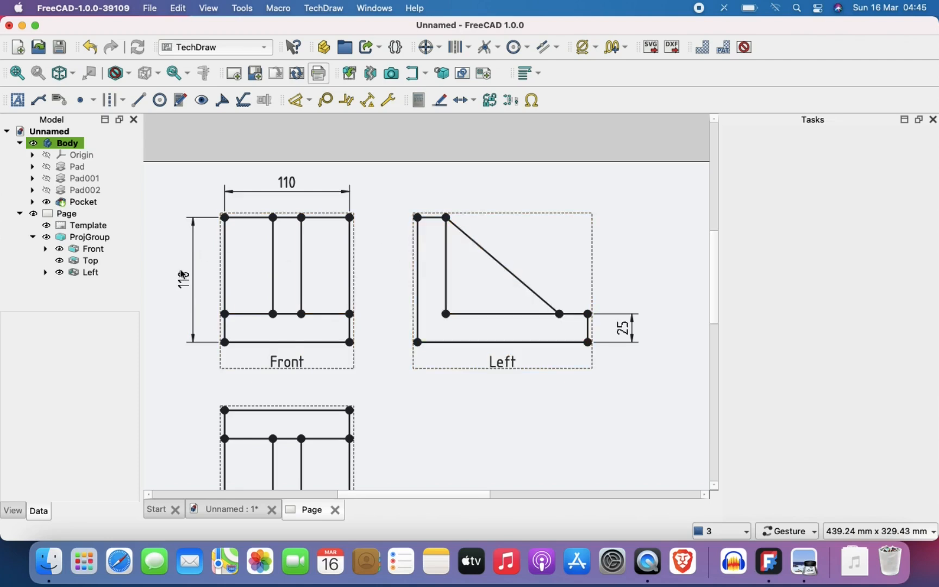
# - Move the Front view's overall height and overall width dimensions slightly farther away from the view
pyautogui.click(182, 282)
pyautogui.moveTo(183, 282); pyautogui.dragTo(177, 280)
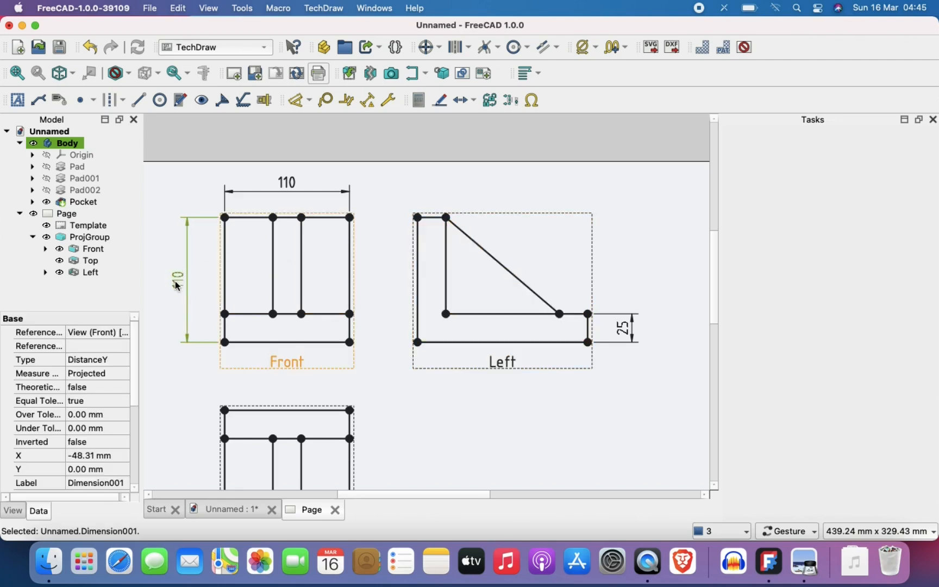
pyautogui.click(285, 185)
pyautogui.moveTo(285, 185); pyautogui.dragTo(284, 177)
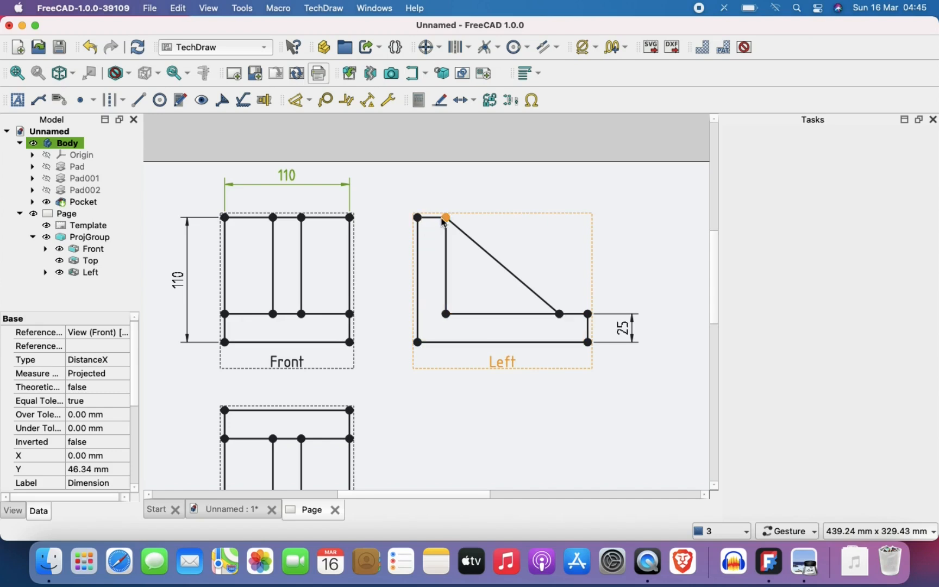
pyautogui.click(297, 100)
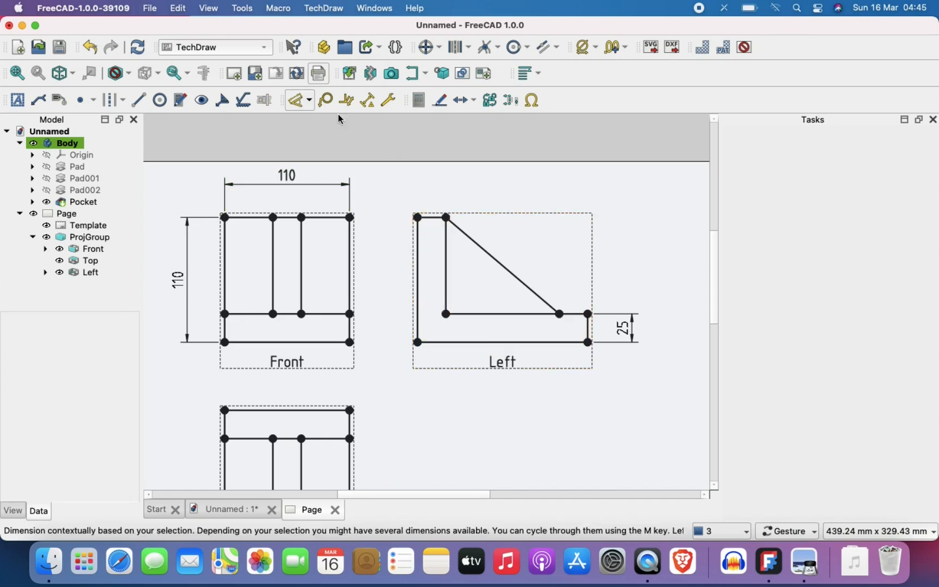
pyautogui.click(417, 217)
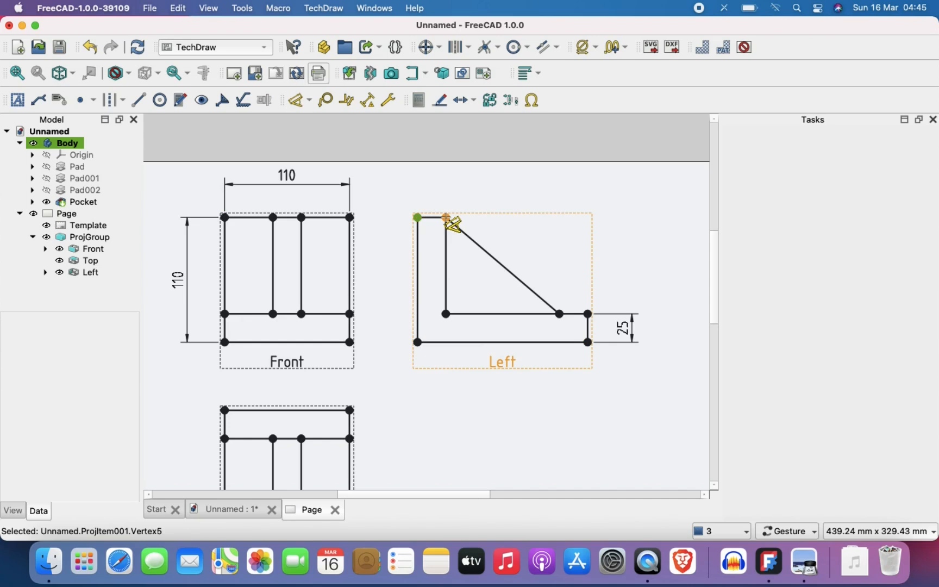
pyautogui.click(445, 217)
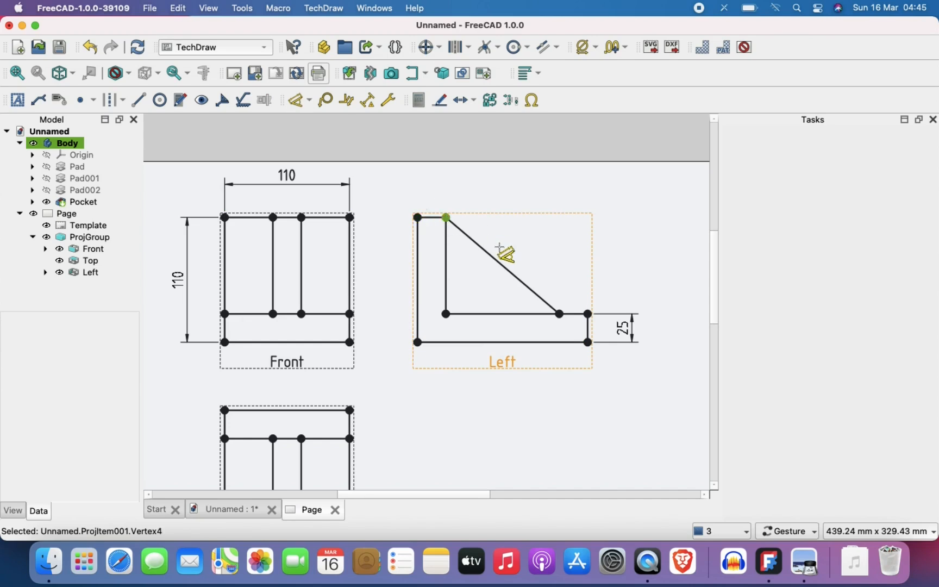
pyautogui.click(560, 314)
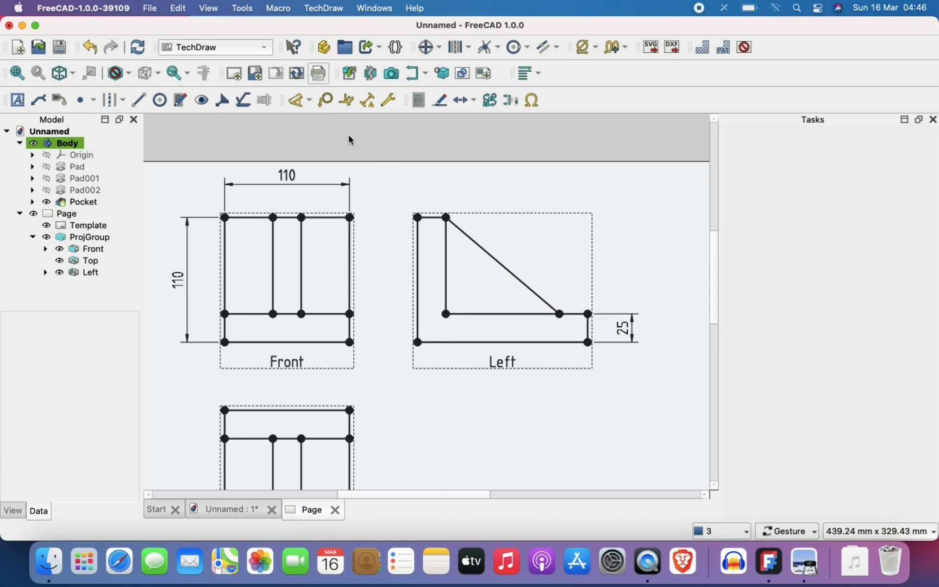
pyautogui.click(417, 217)
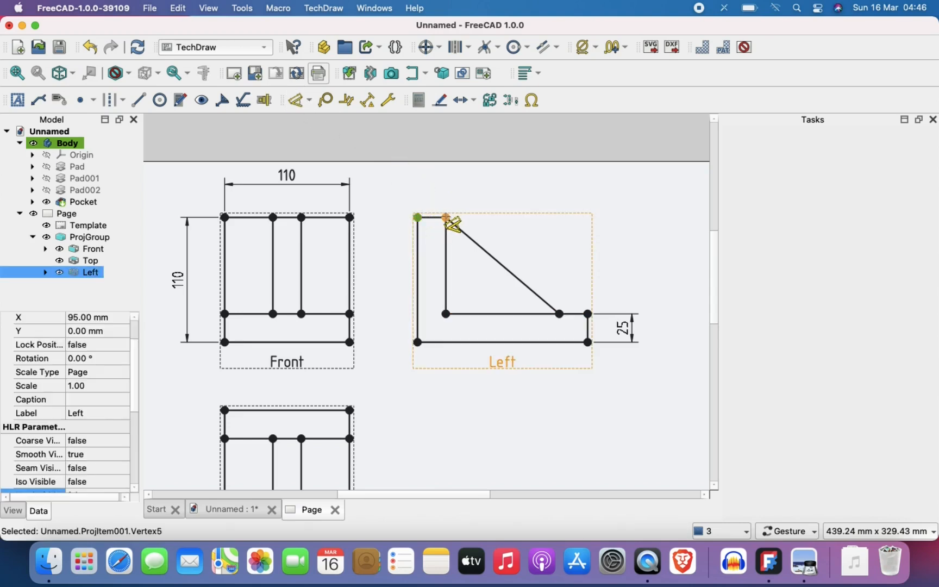
pyautogui.click(415, 185)
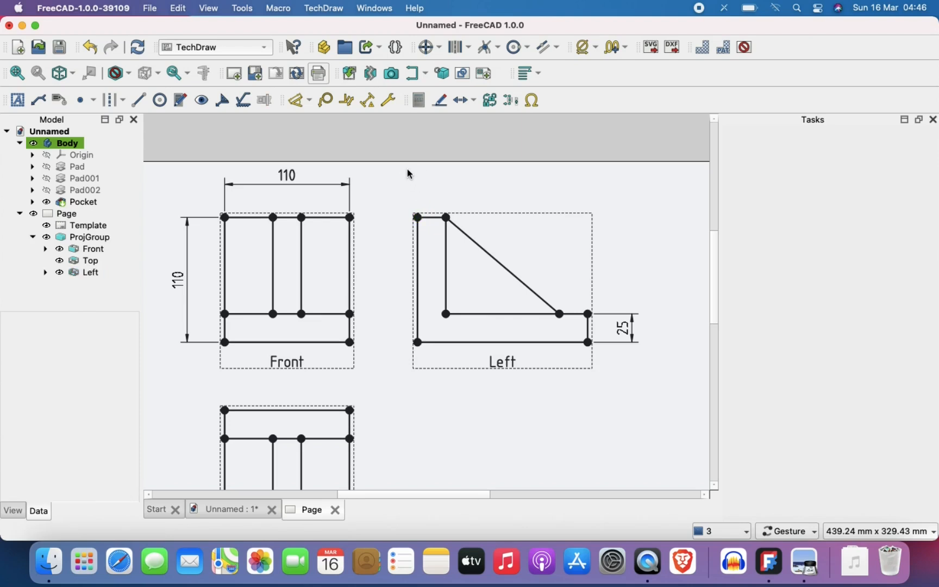
# - Chain-dimension the Left view's wall thickness and horizontal rib length, placing both dimensions in line above the view
pyautogui.click(298, 107)
pyautogui.click(418, 217)
pyautogui.click(447, 217)
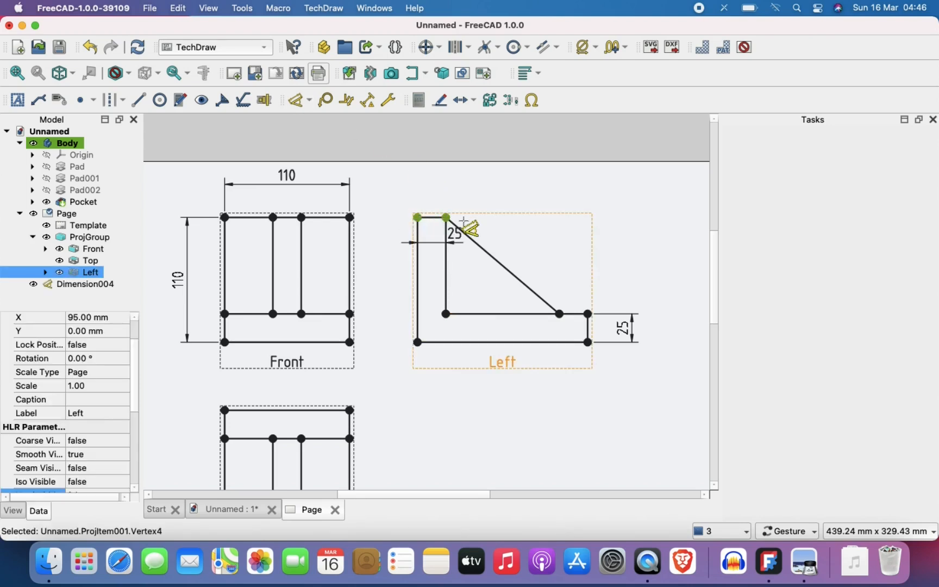
pyautogui.click(559, 314)
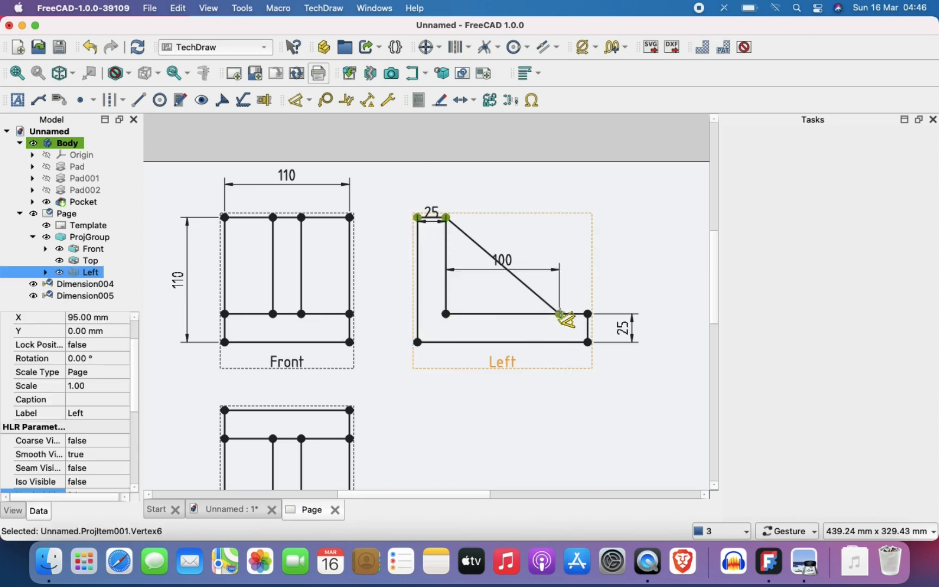
pyautogui.click(457, 161)
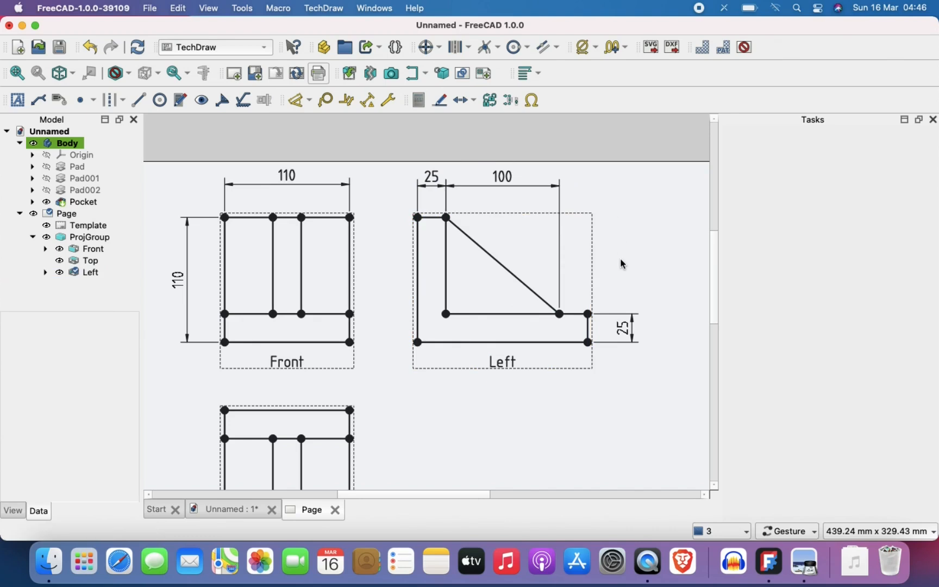
# - Dimension the Left view's overall base length and place the dimension below the view label
pyautogui.moveTo(644, 374); pyautogui.dragTo(644, 329, button='right')
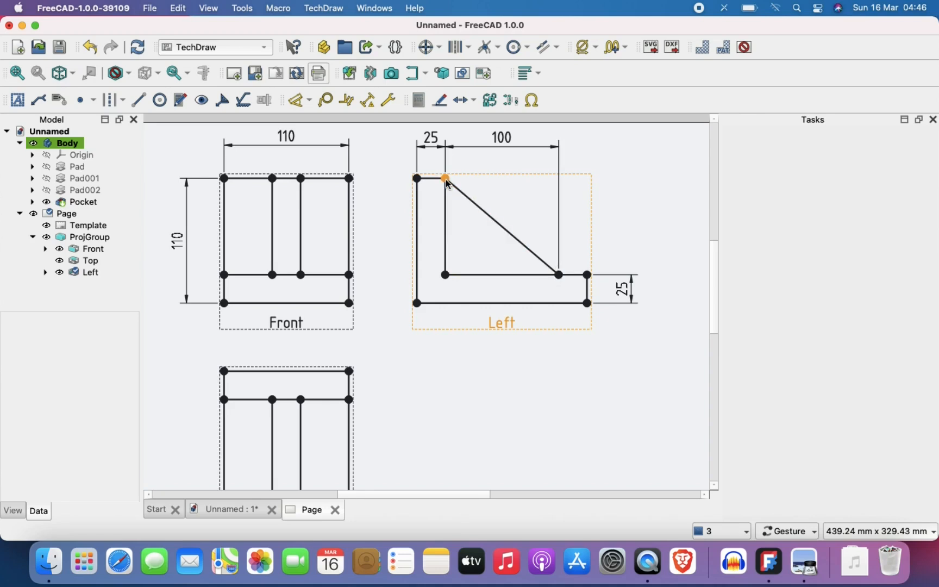
pyautogui.scroll(-2, 563, 464)
pyautogui.moveTo(562, 462)
pyautogui.mouseDown(button='right')
pyautogui.moveTo(500, 327)
pyautogui.moveTo(538, 382)
pyautogui.mouseUp(button='right')
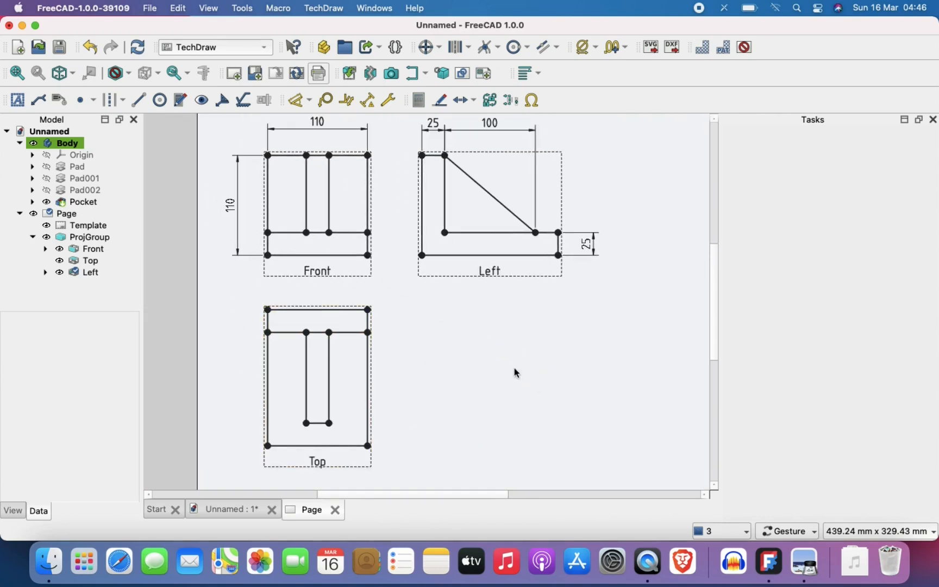
pyautogui.scroll(1, 507, 308)
pyautogui.moveTo(507, 310); pyautogui.dragTo(495, 421, button='right')
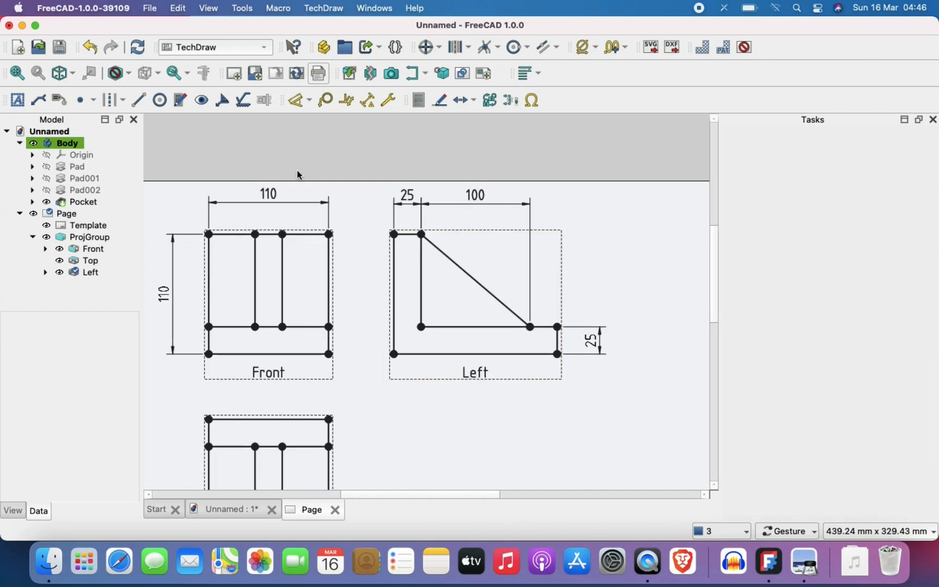
pyautogui.click(298, 101)
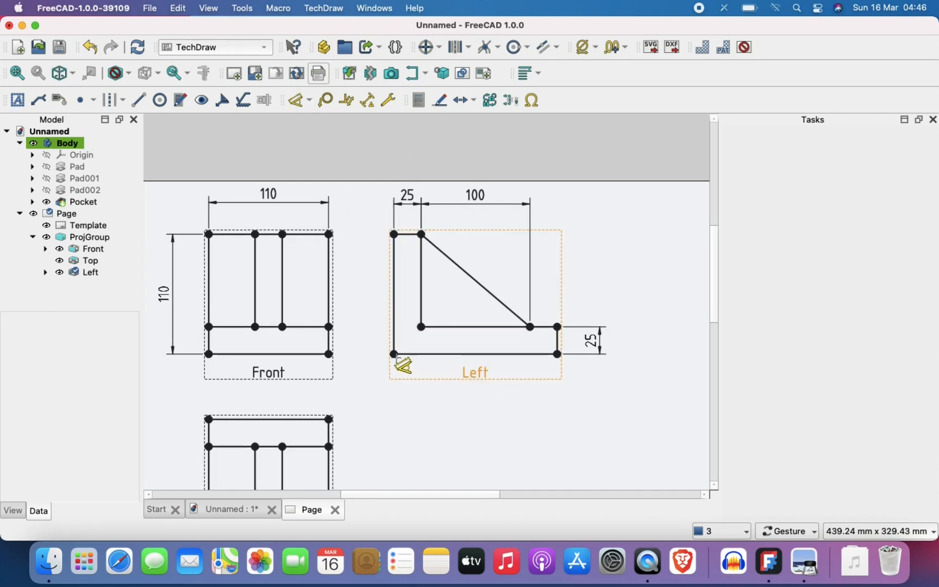
pyautogui.click(394, 354)
pyautogui.click(557, 353)
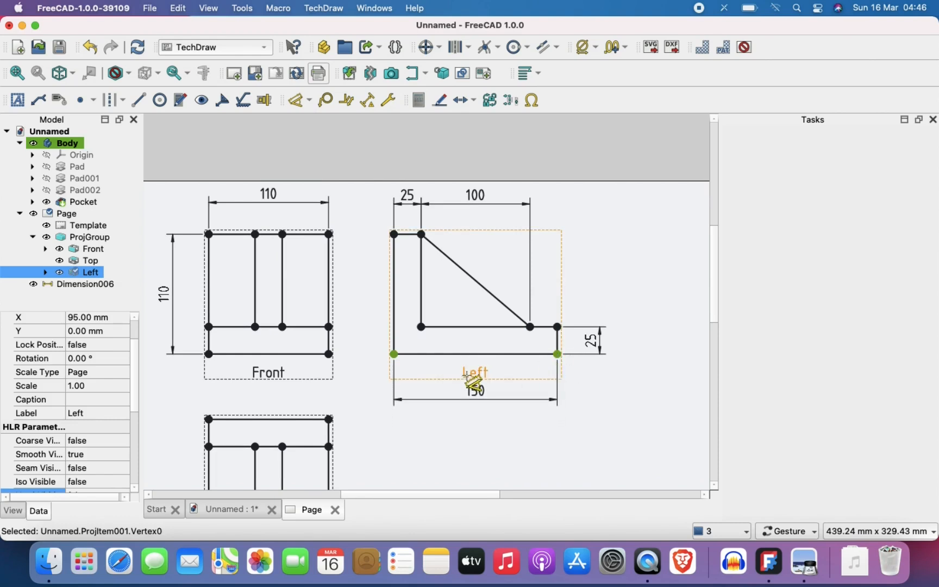
pyautogui.click(498, 379)
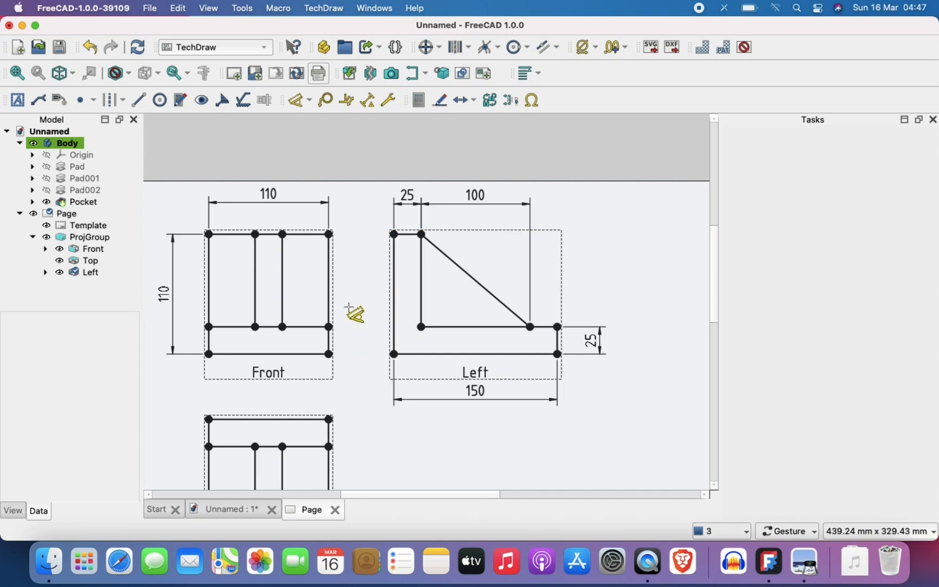
# - Delete the Front view's overall width dimension above the view and recreate it below the view label
pyautogui.click(266, 199)
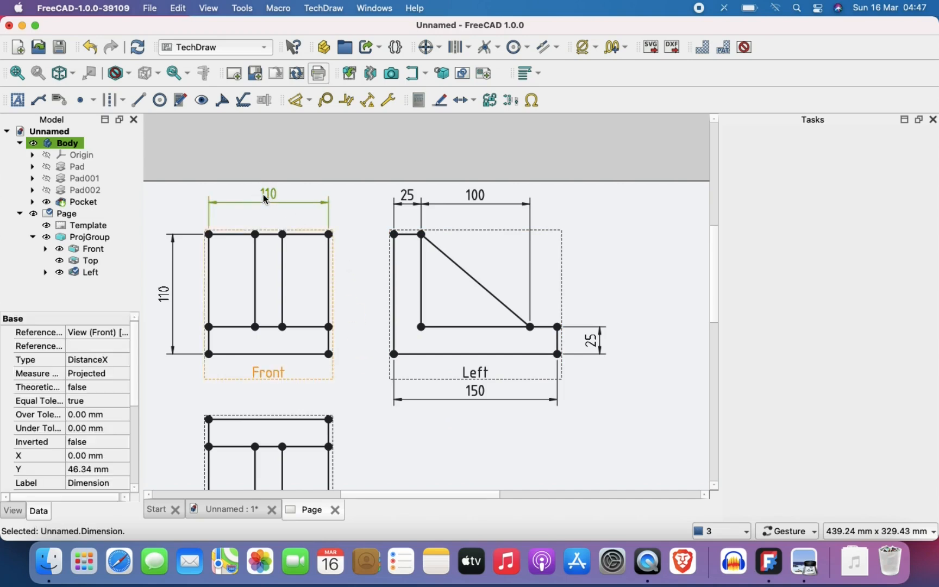
pyautogui.press('Delete')
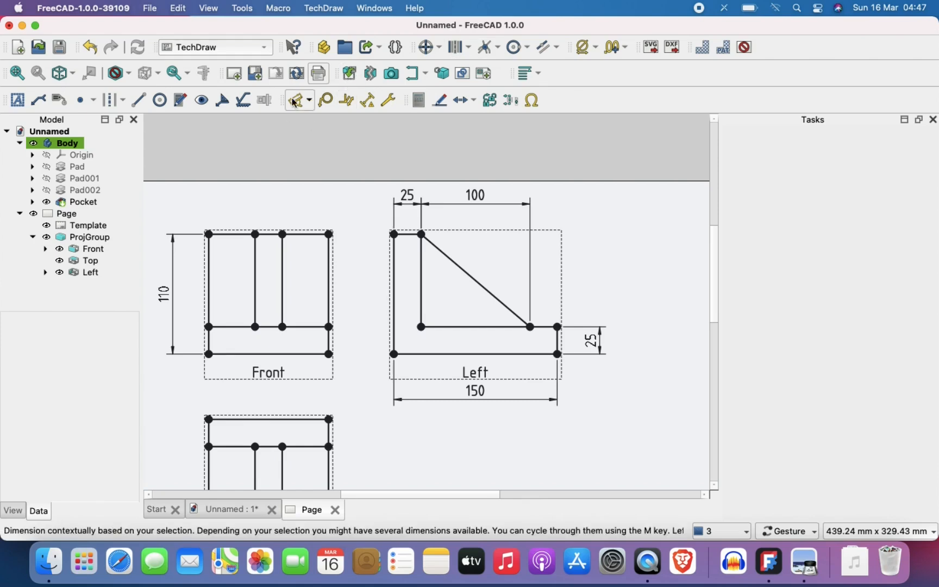
pyautogui.click(209, 354)
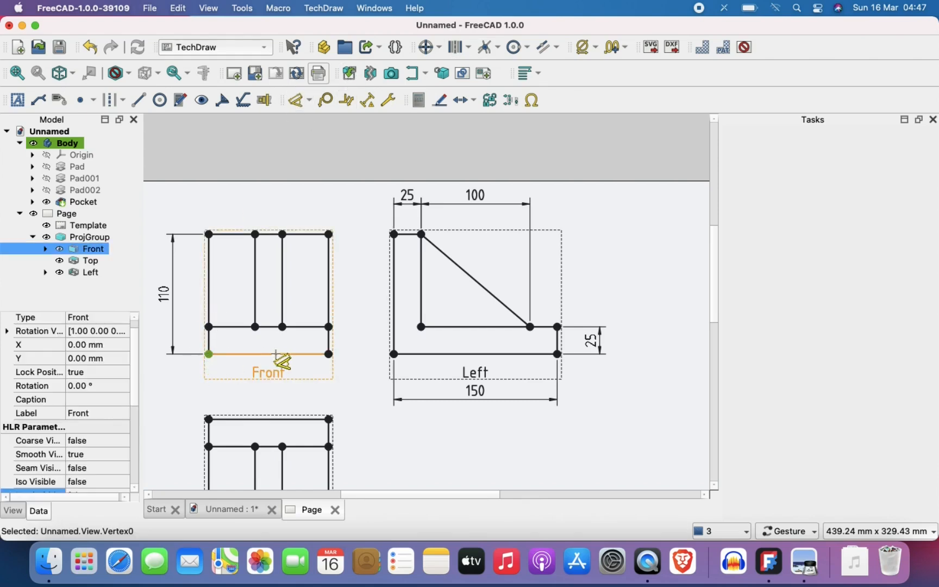
pyautogui.click(328, 354)
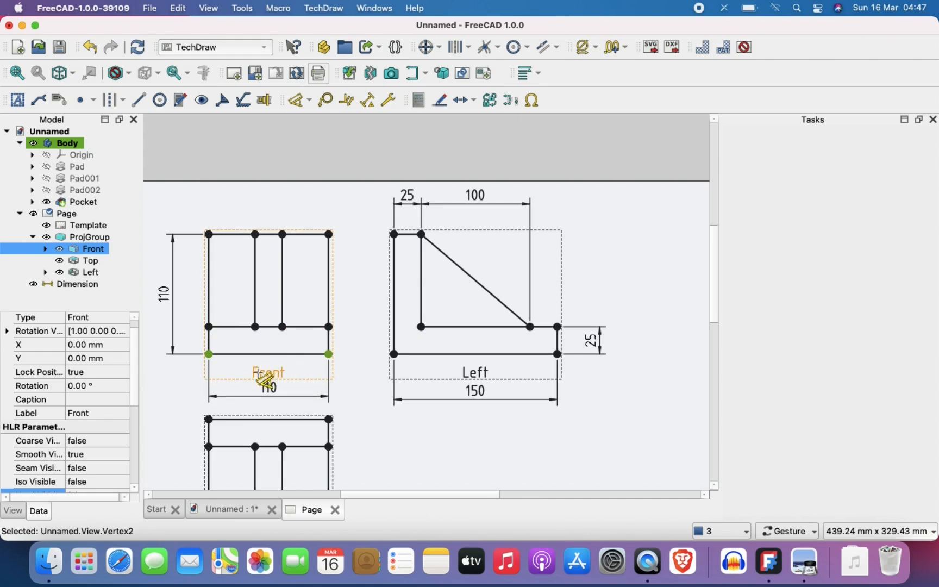
pyautogui.click(266, 382)
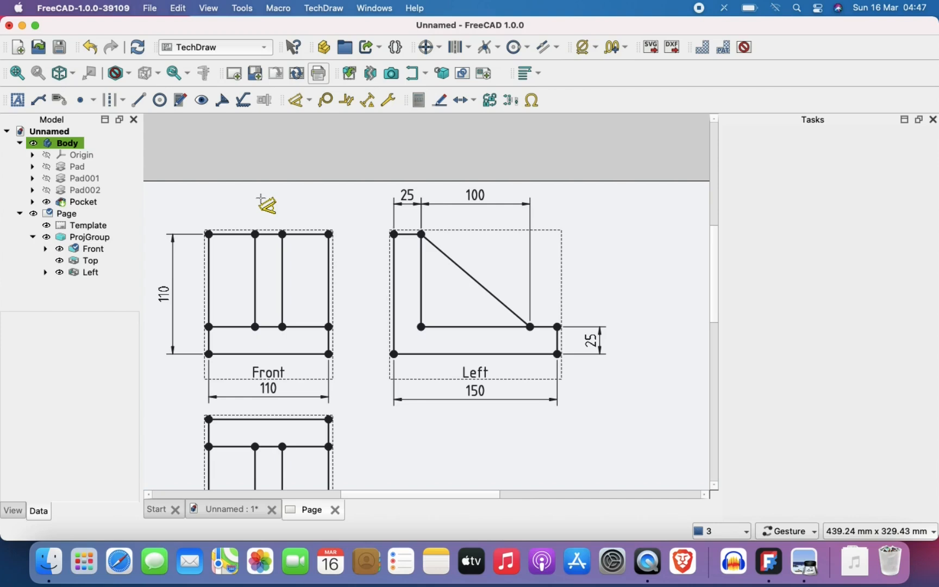
# - Check Practice 6.pdf and chain-dimension the Front view's rib offset and rib thickness above the view
pyautogui.click(804, 562)
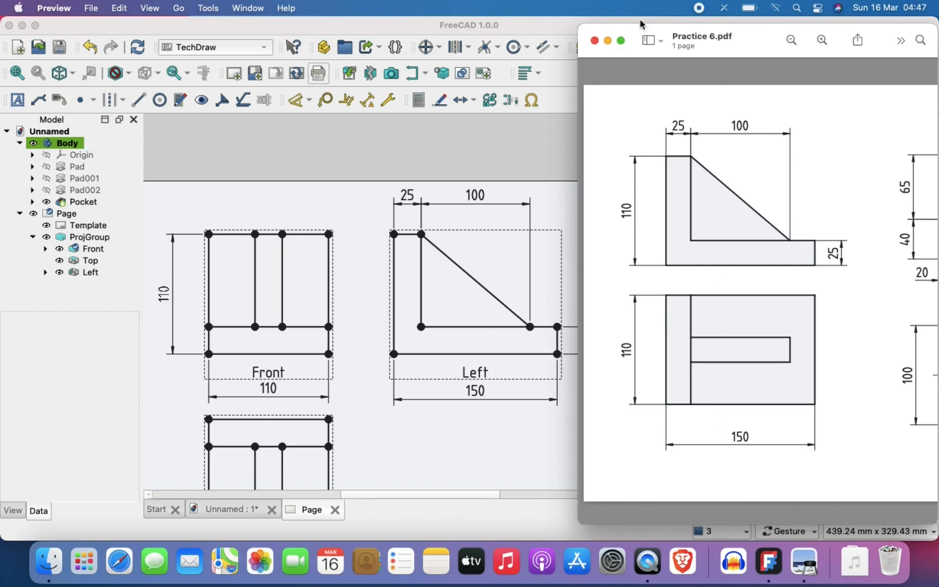
pyautogui.click(518, 129)
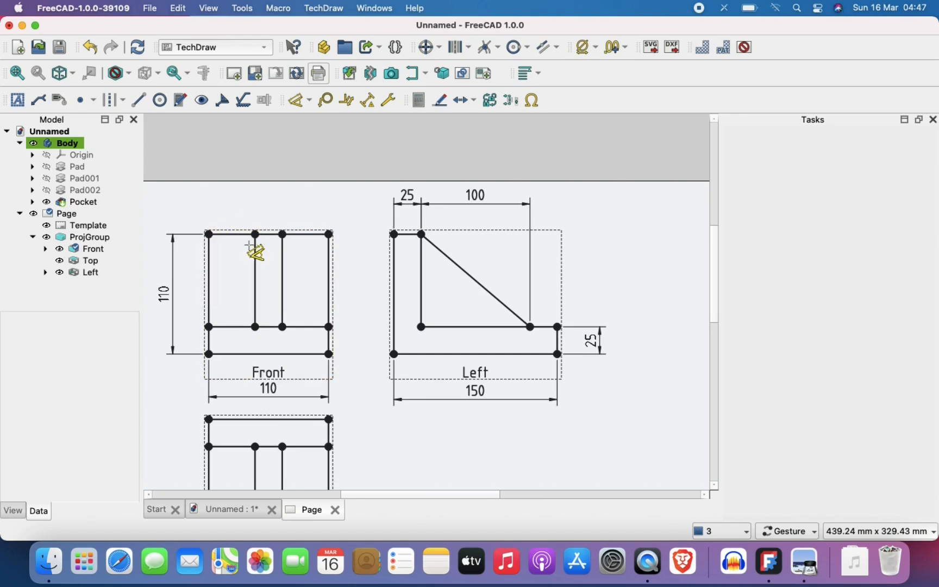
pyautogui.click(208, 234)
pyautogui.click(255, 234)
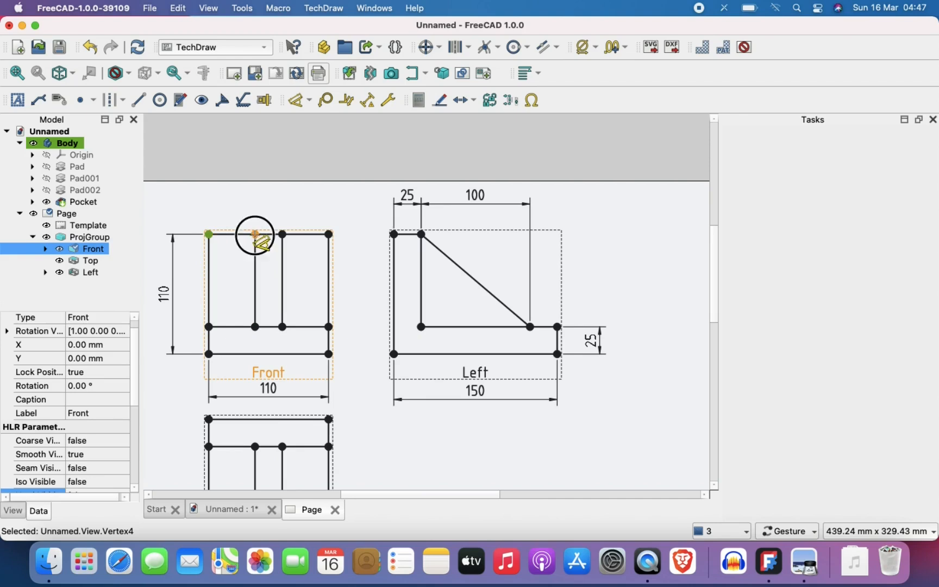
pyautogui.click(282, 234)
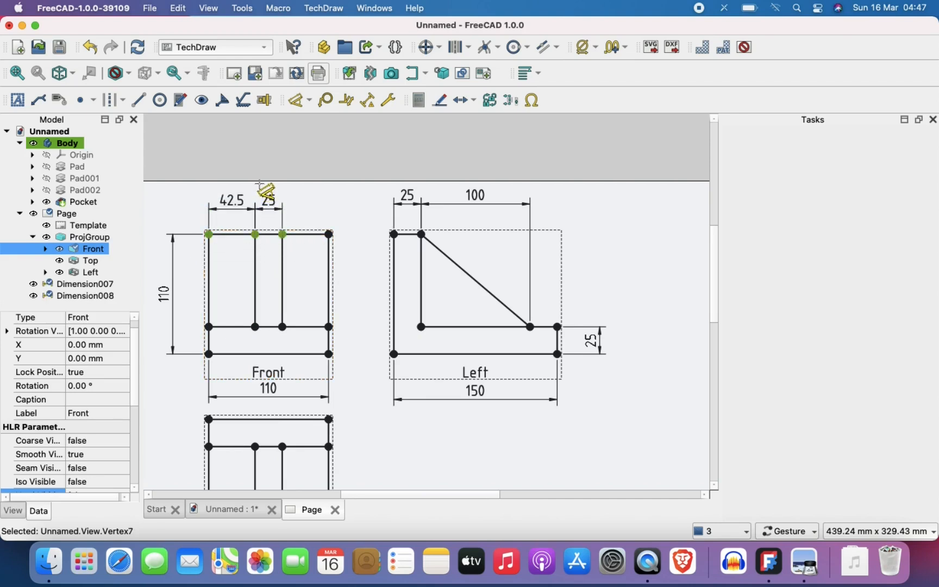
pyautogui.click(266, 191)
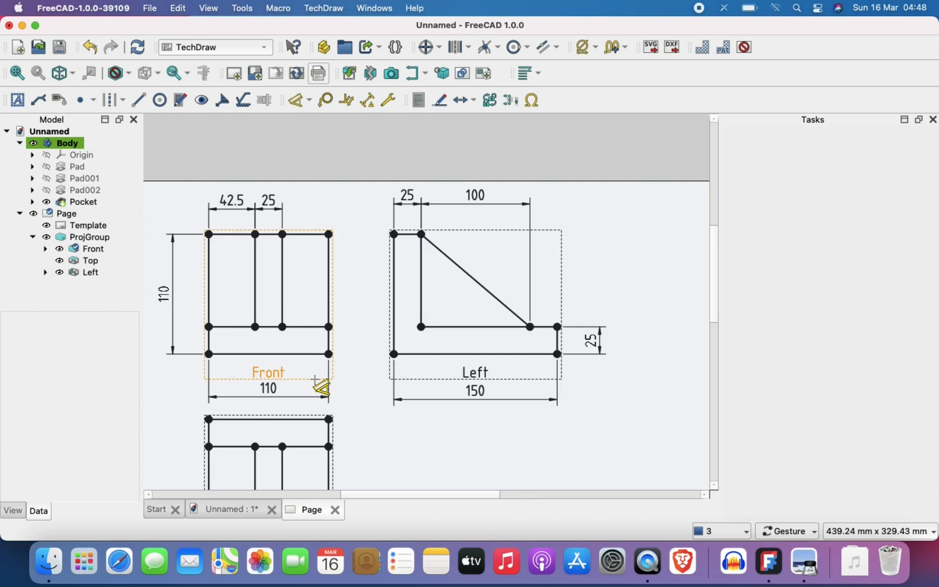
# - Dimension the Top view's overall depth beside its left edge and delete that dimension again
pyautogui.moveTo(294, 375)
pyautogui.mouseDown()
pyautogui.moveTo(306, 266)
pyautogui.moveTo(281, 341)
pyautogui.mouseUp()
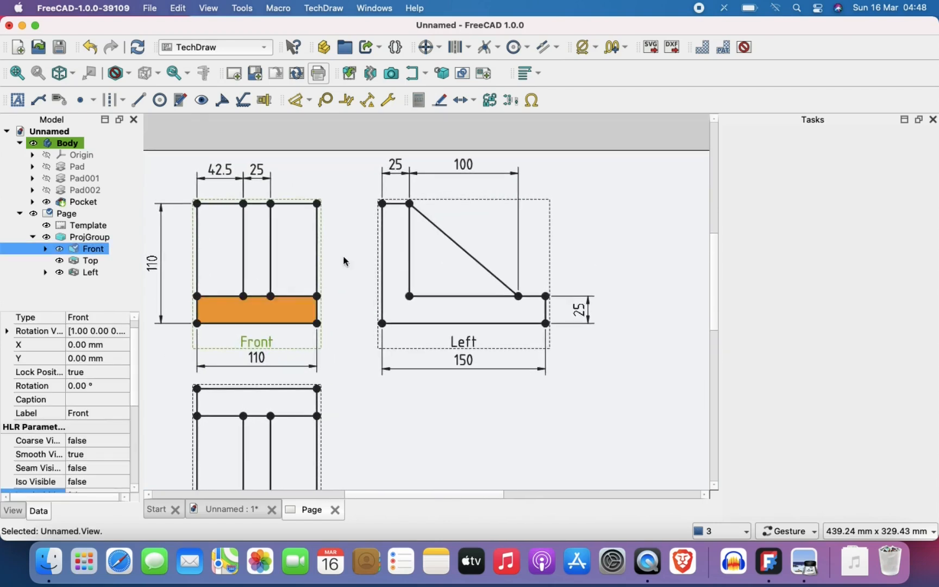
pyautogui.scroll(-1, 399, 408)
pyautogui.moveTo(387, 377); pyautogui.dragTo(365, 286, button='right')
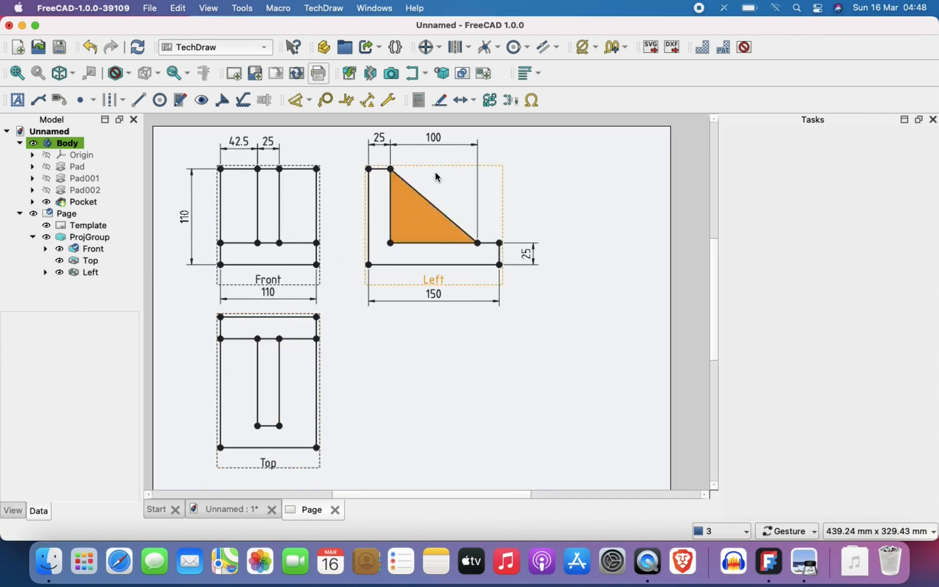
pyautogui.click(295, 101)
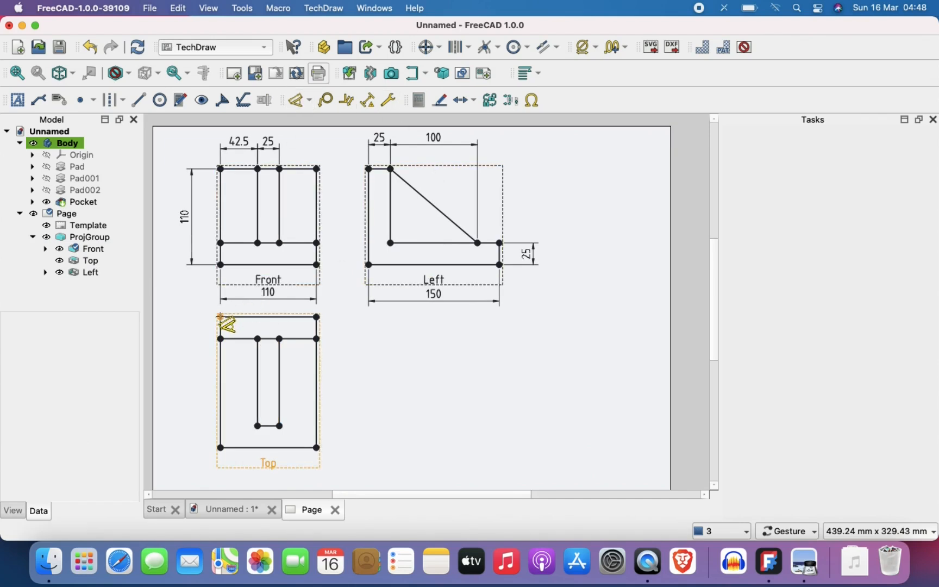
pyautogui.click(220, 316)
pyautogui.click(220, 448)
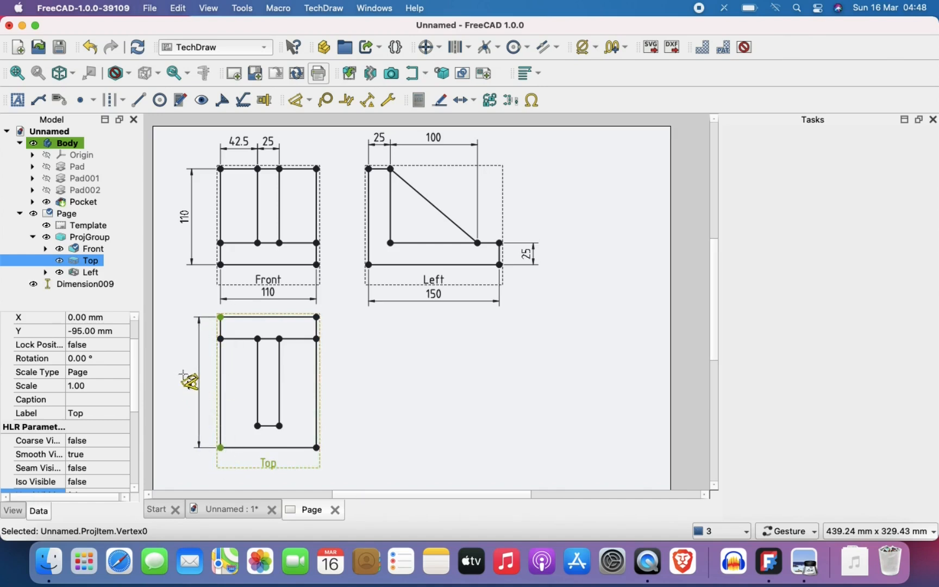
pyautogui.click(183, 373)
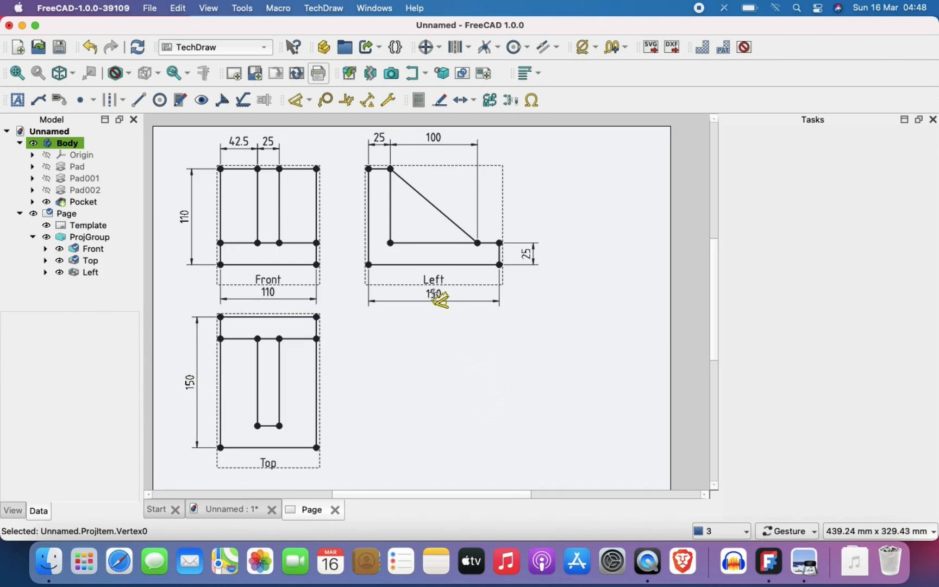
pyautogui.click(190, 379)
pyautogui.press('Delete')
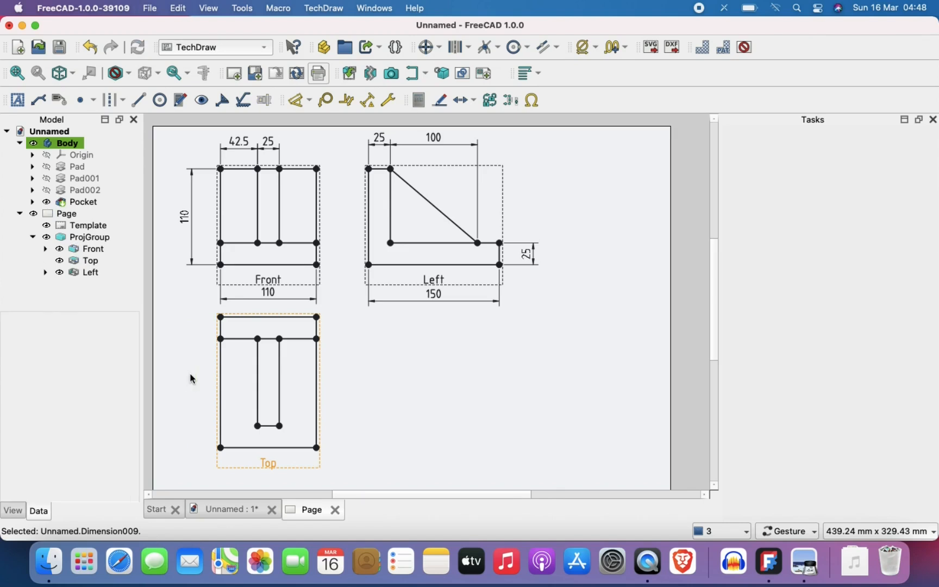
pyautogui.click(304, 270)
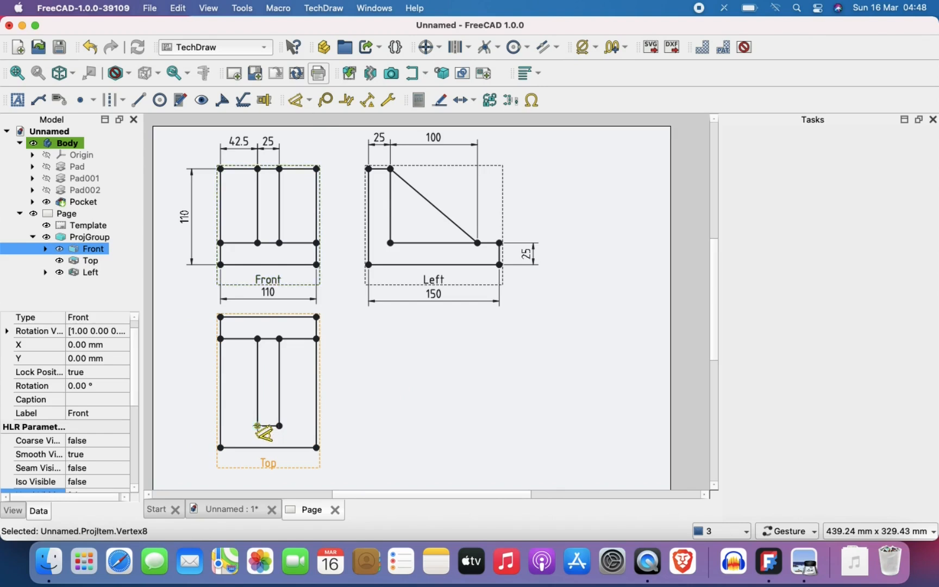
pyautogui.click(257, 426)
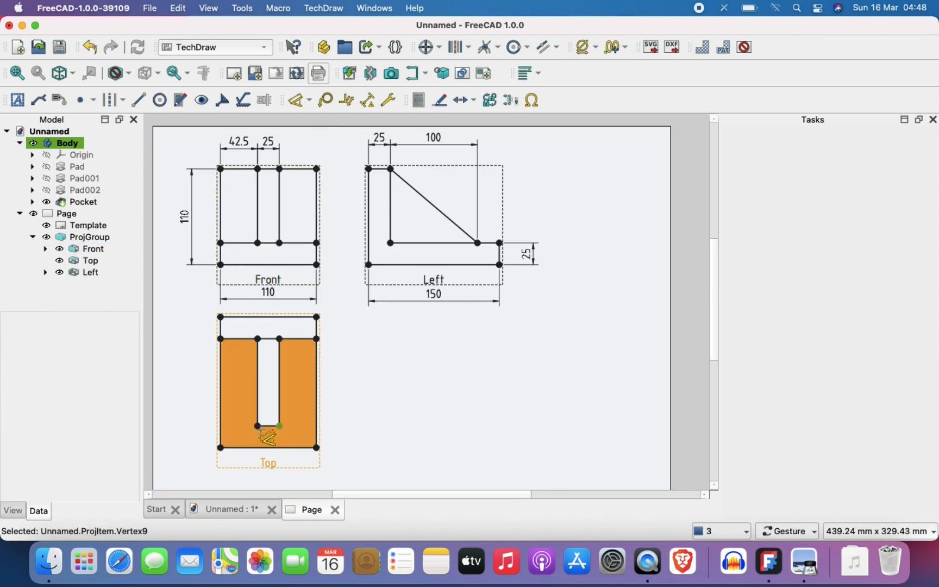
pyautogui.press('Escape')
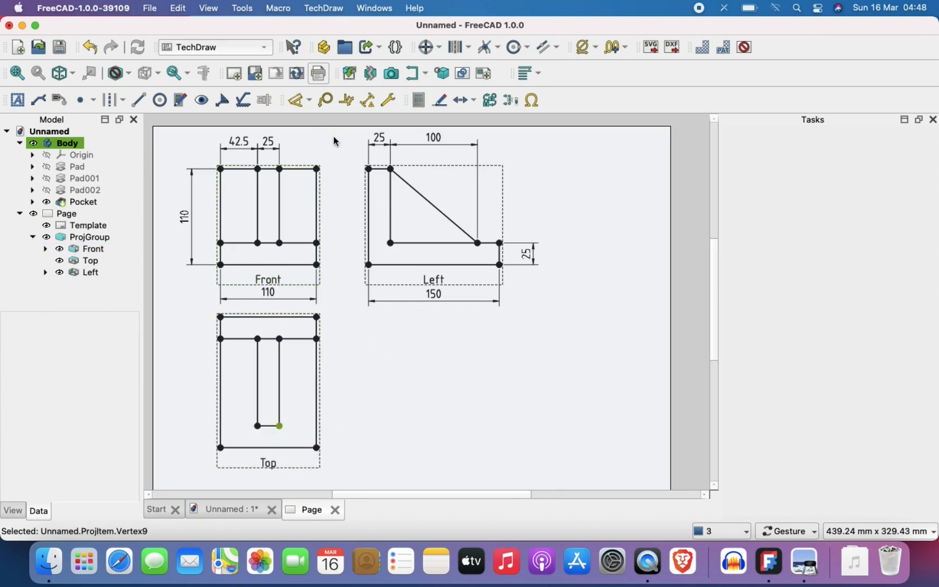
# - Dimension the rib thickness in the Top view below the view label and delete that dimension again
pyautogui.click(294, 103)
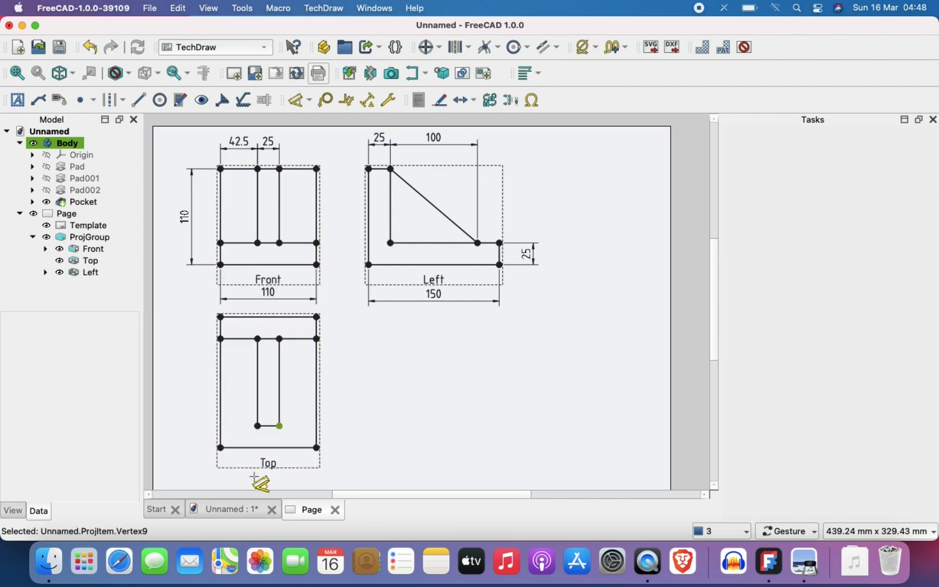
pyautogui.click(258, 426)
pyautogui.click(280, 426)
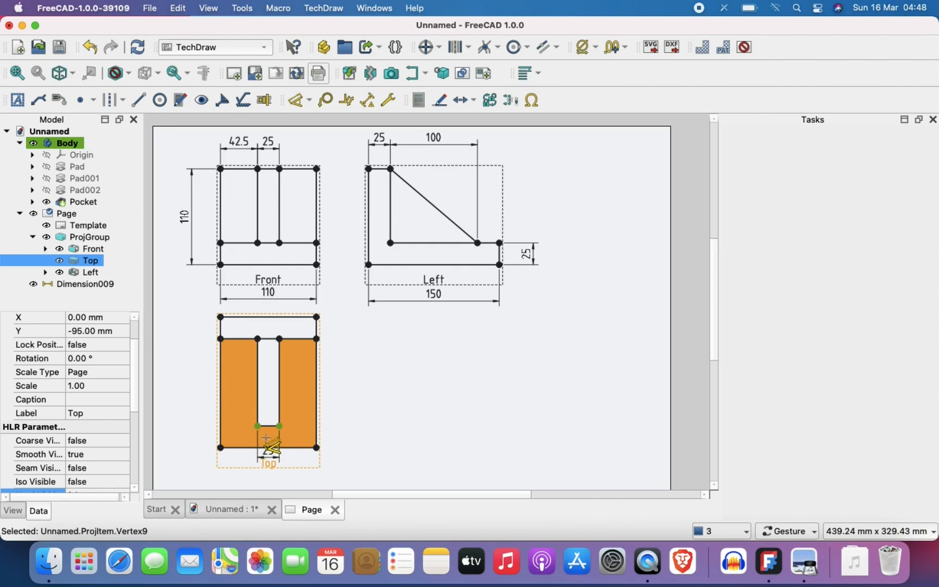
pyautogui.click(269, 466)
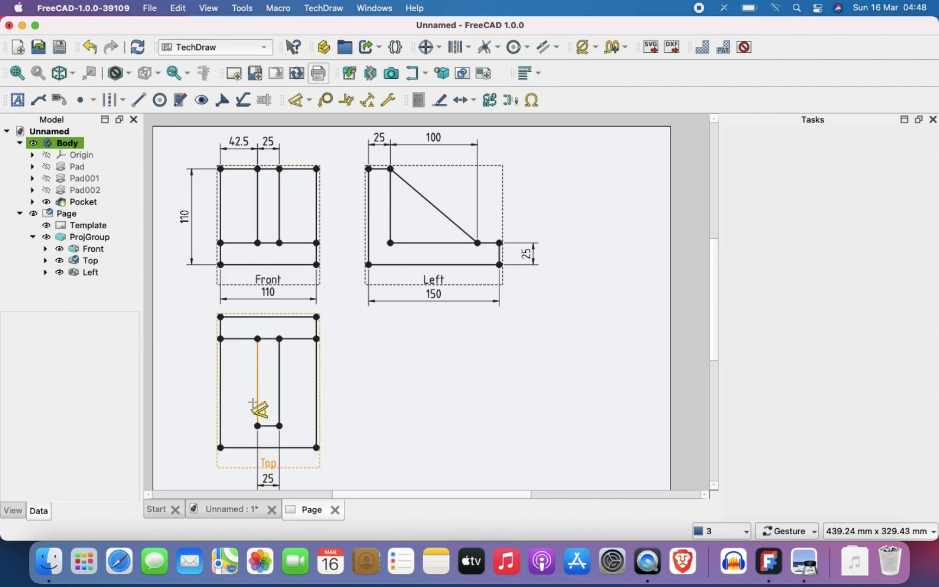
pyautogui.click(266, 480)
pyautogui.press('Delete')
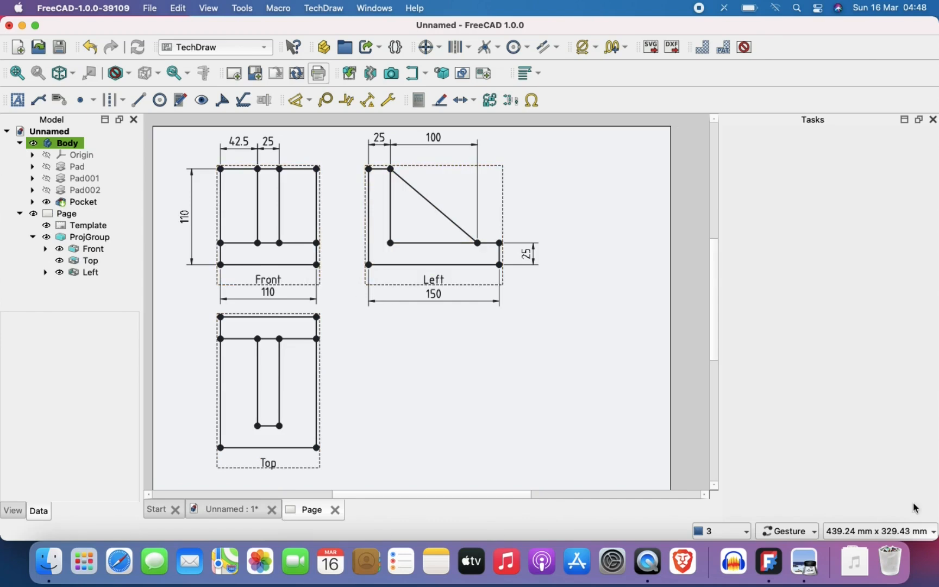
# - Consult Practice 6.pdf, delete the Top view and shift the remaining Front and Left views slightly lower and further right on the page
pyautogui.click(803, 570)
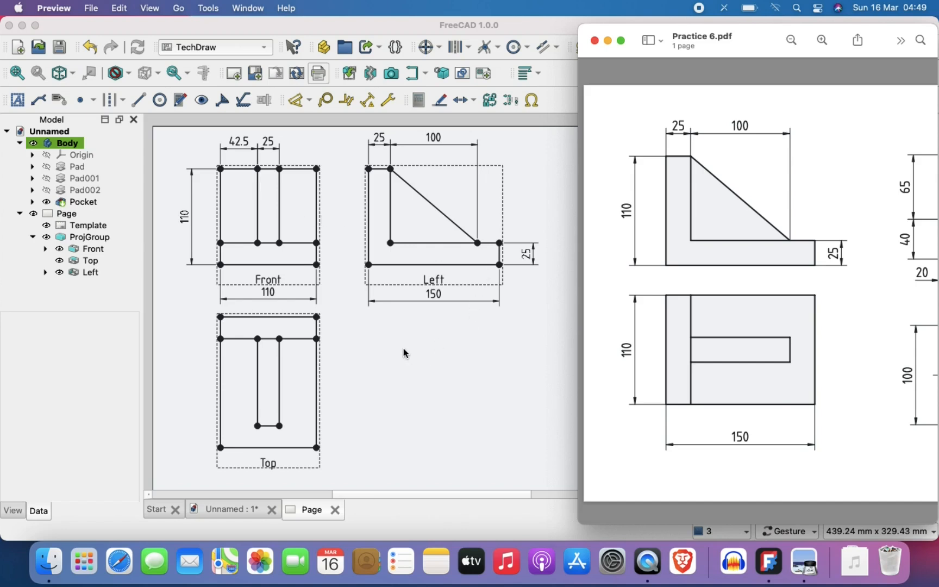
pyautogui.click(419, 430)
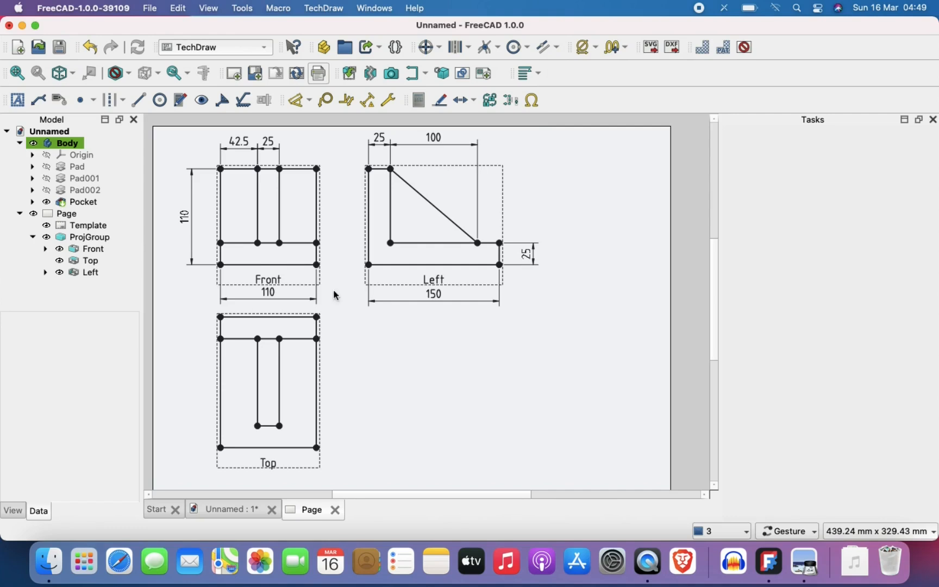
pyautogui.click(265, 465)
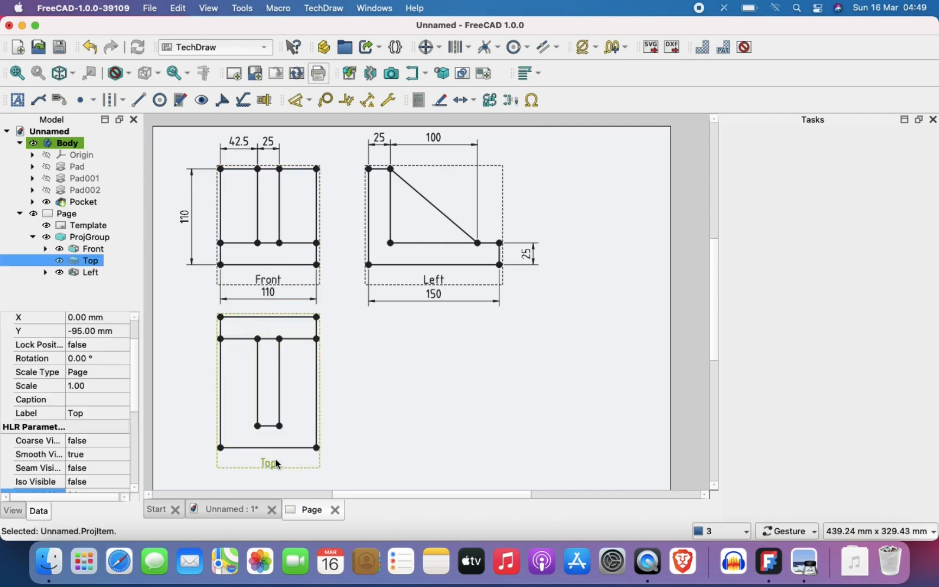
pyautogui.click(434, 426)
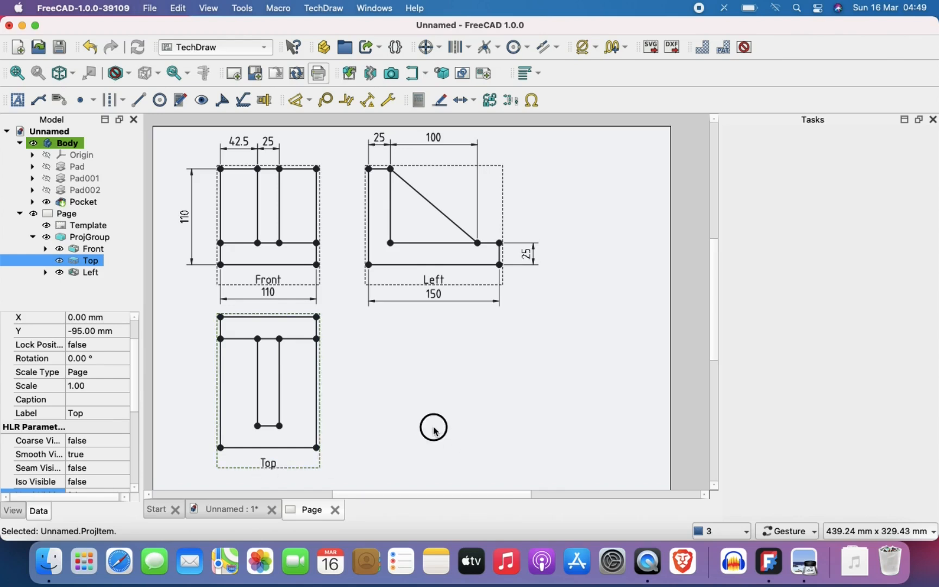
pyautogui.click(269, 464)
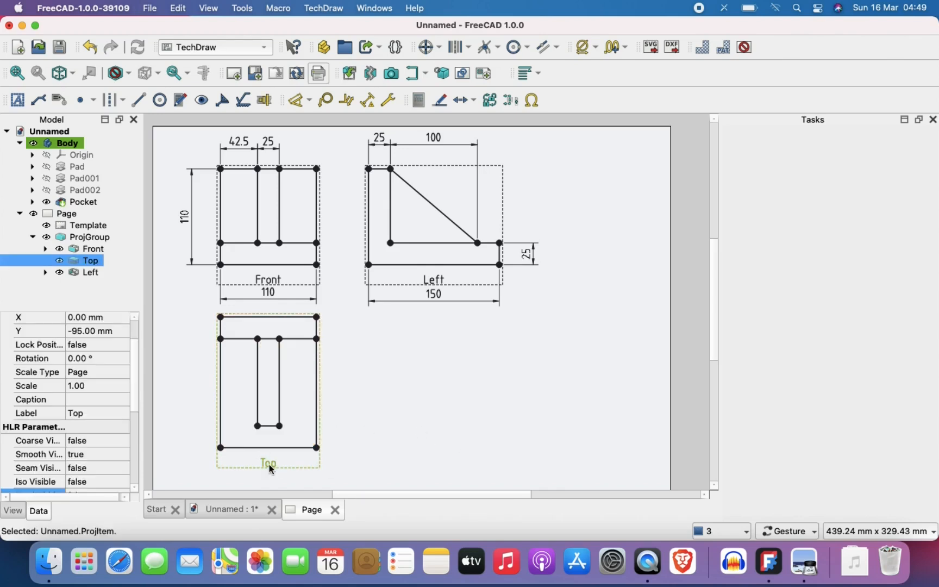
pyautogui.press('Delete')
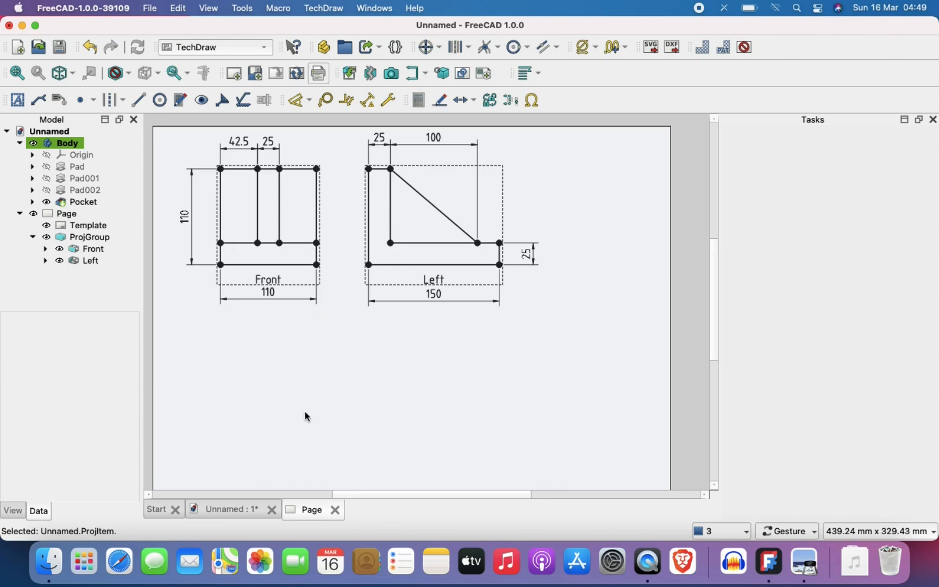
pyautogui.moveTo(265, 278); pyautogui.dragTo(286, 314)
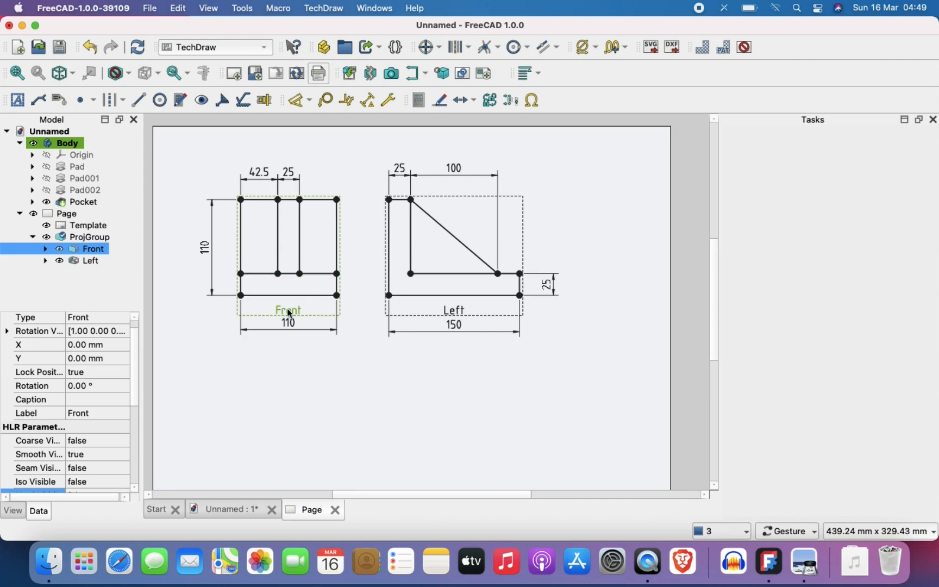
pyautogui.moveTo(285, 313); pyautogui.dragTo(277, 309)
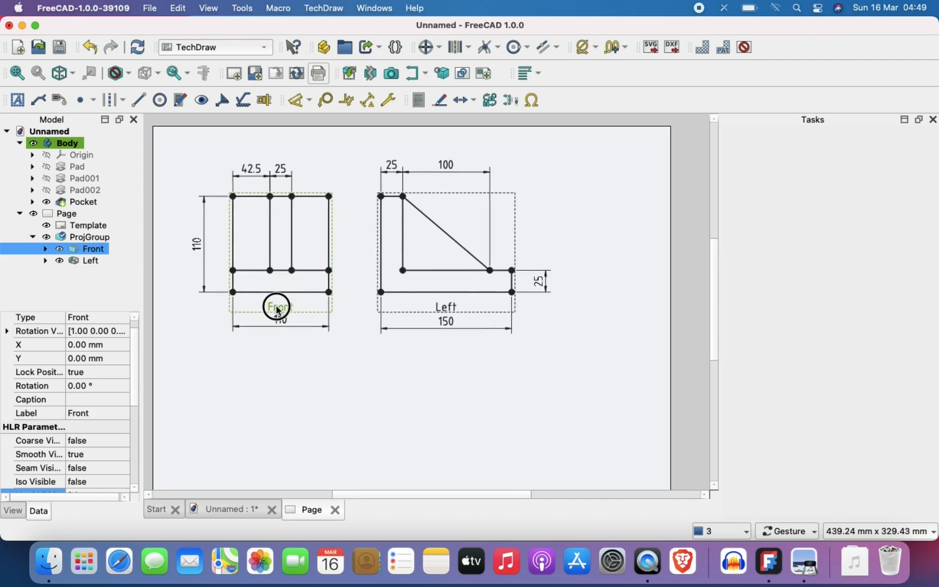
# - Export the drawing page as a PDF named PR7 in the FreeCAD folder
pyautogui.rightClick(327, 360)
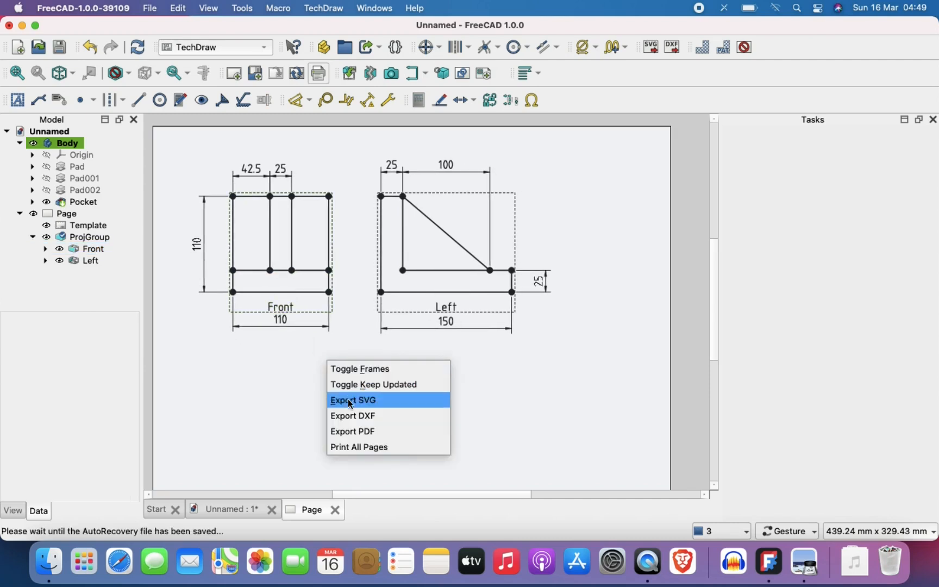
pyautogui.click(366, 432)
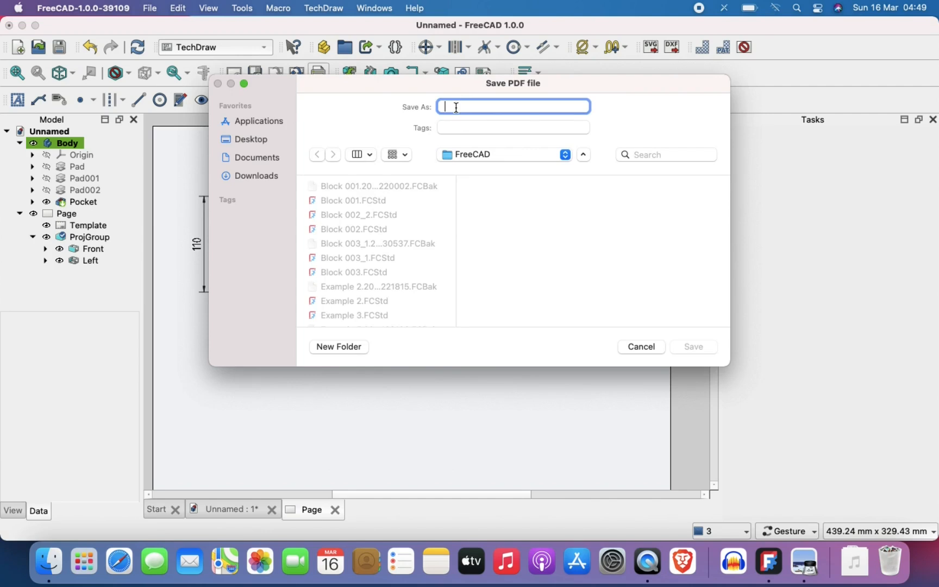
pyautogui.write('Practice')
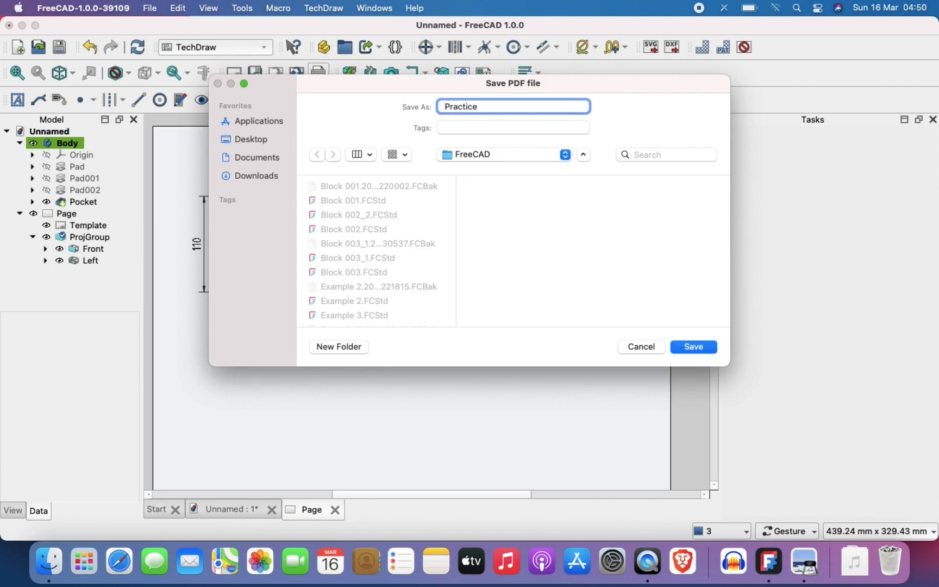
pyautogui.press('BackSpace')
pyautogui.press('BackSpace')
pyautogui.press('BackSpace')
pyautogui.press('BackSpace')
pyautogui.press('BackSpace')
pyautogui.press('BackSpace')
pyautogui.press('Return')
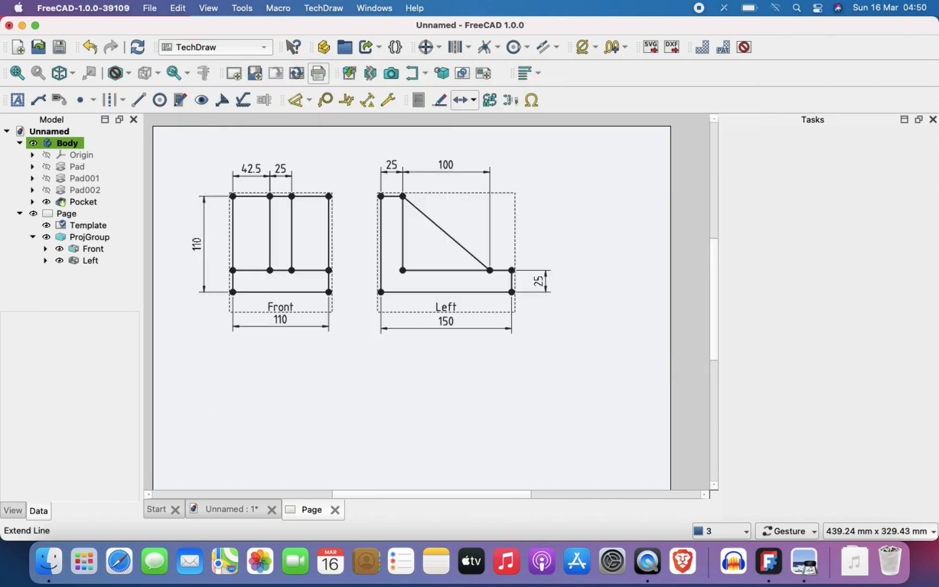
# - Find the exported PR7.pdf with a system-wide search and open it in Preview to check the drawing
pyautogui.press('super+space')
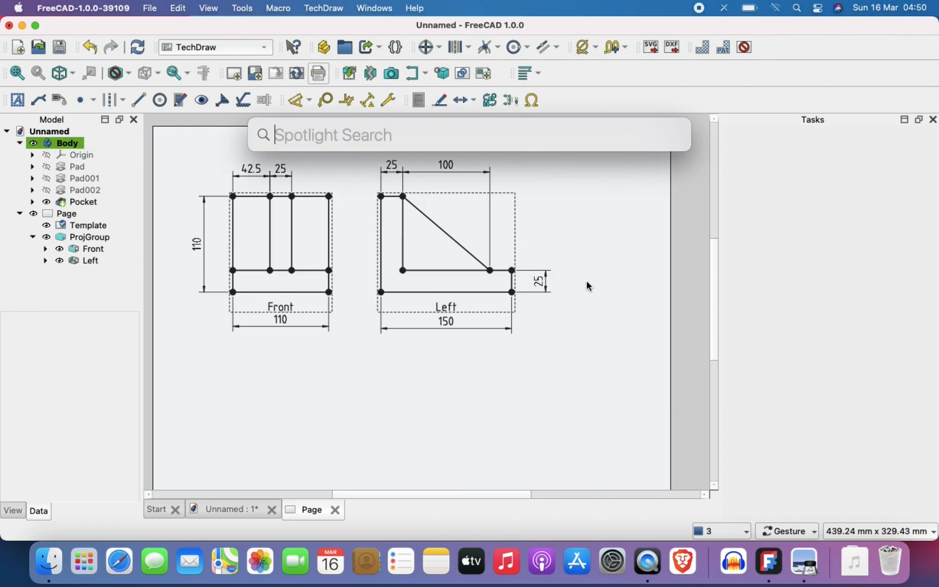
pyautogui.write('PR7')
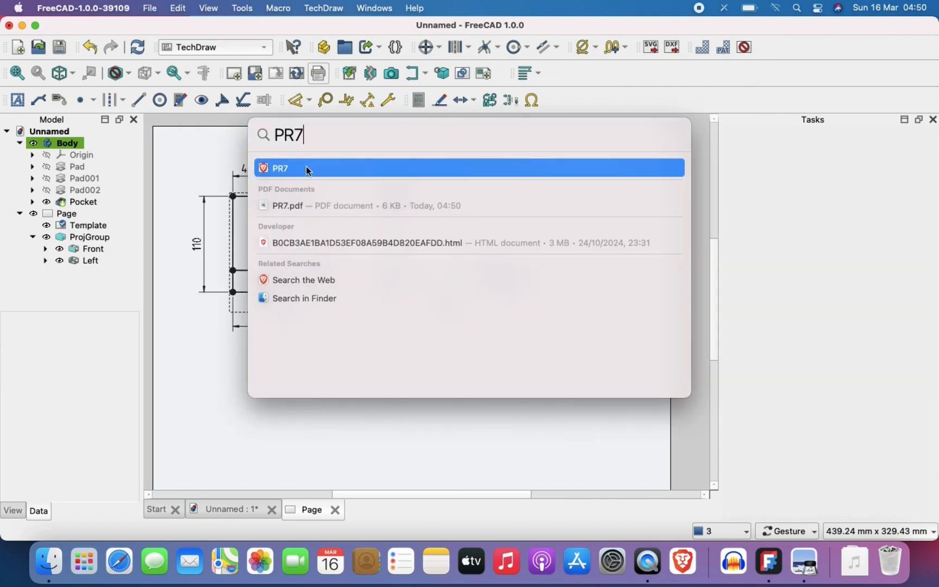
pyautogui.click(307, 168)
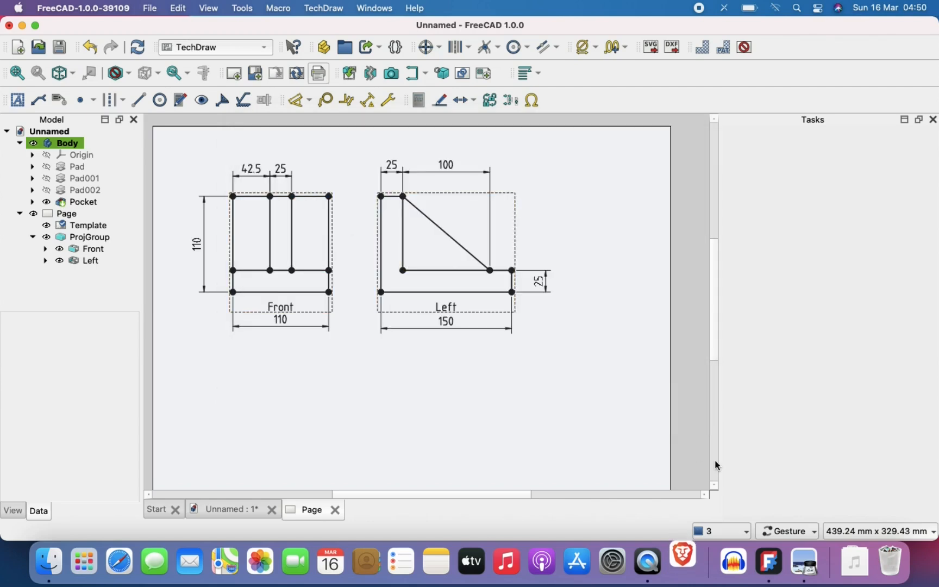
pyautogui.press('super+space')
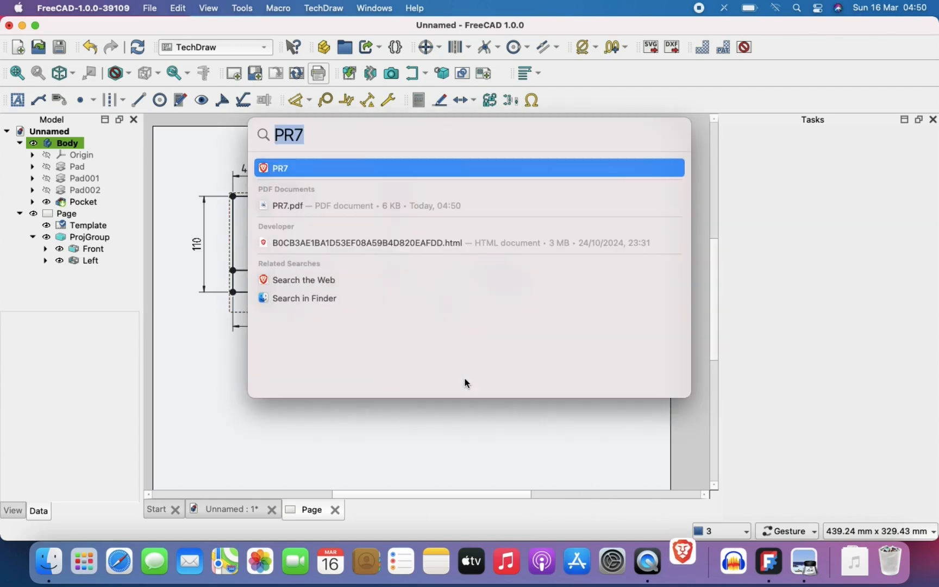
pyautogui.click(273, 205)
pyautogui.click(273, 204)
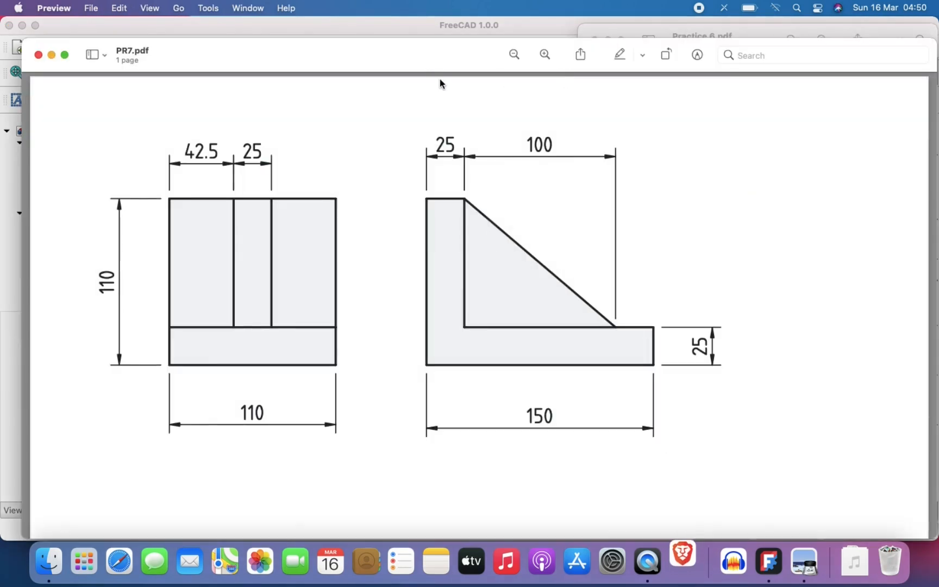
pyautogui.moveTo(439, 70); pyautogui.dragTo(432, 56)
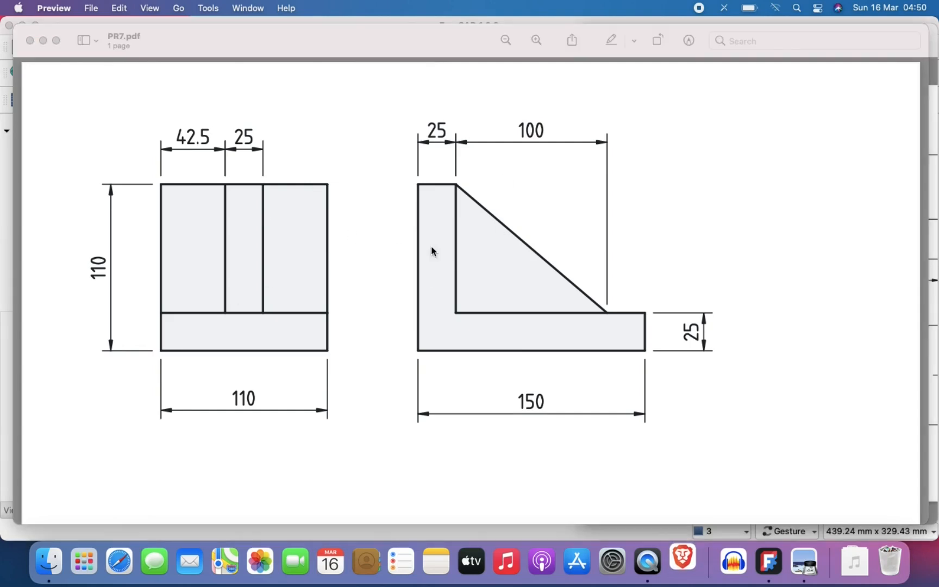
pyautogui.click(856, 117)
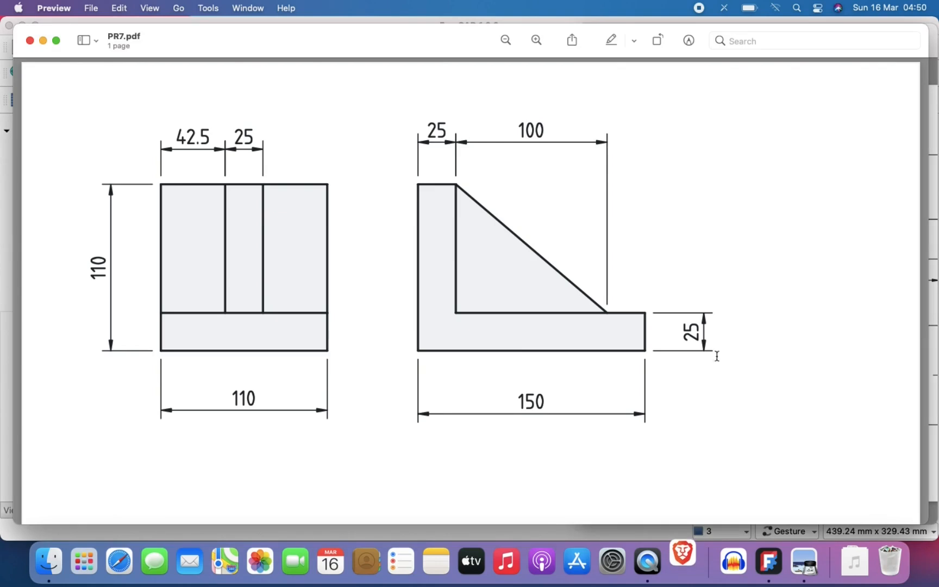
pyautogui.rightClick(682, 553)
pyautogui.click(693, 508)
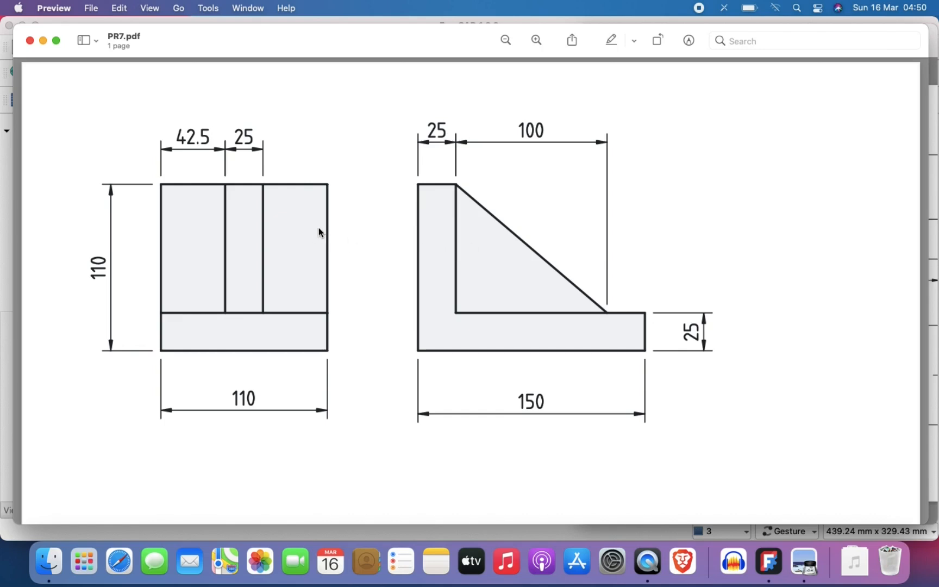
# - Switch back to FreeCAD, look at the TechDraw dimension preferences and close them without changes
pyautogui.click(1, 210)
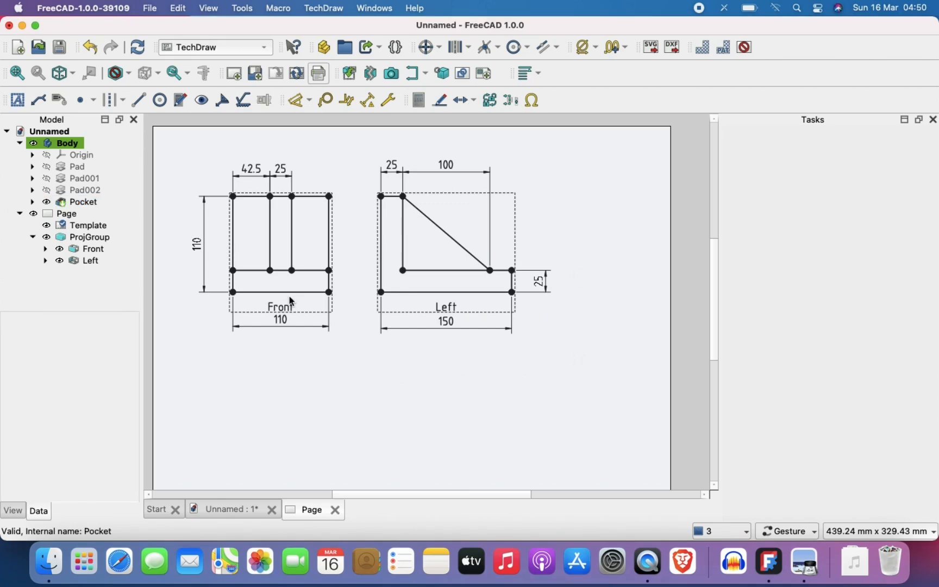
pyautogui.click(150, 8)
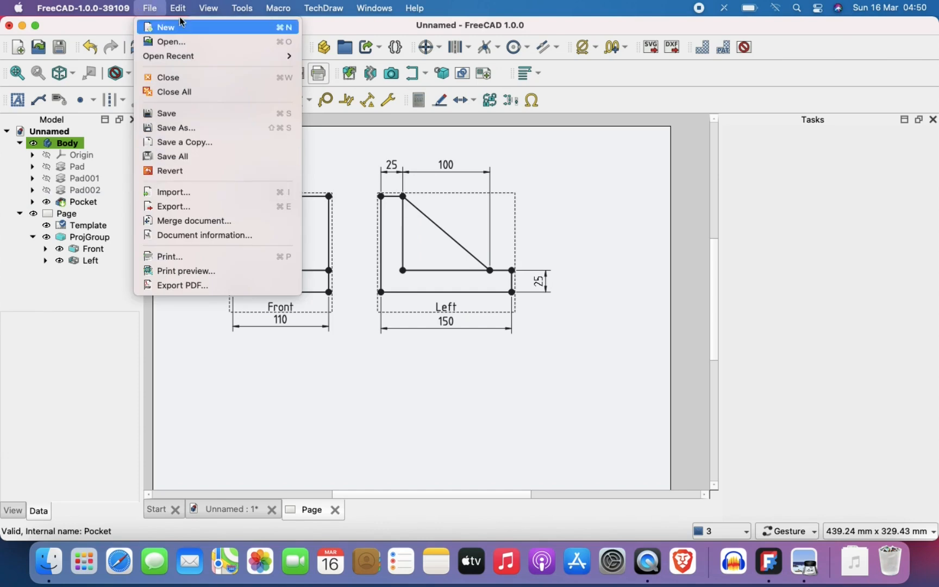
pyautogui.moveTo(119, 4)
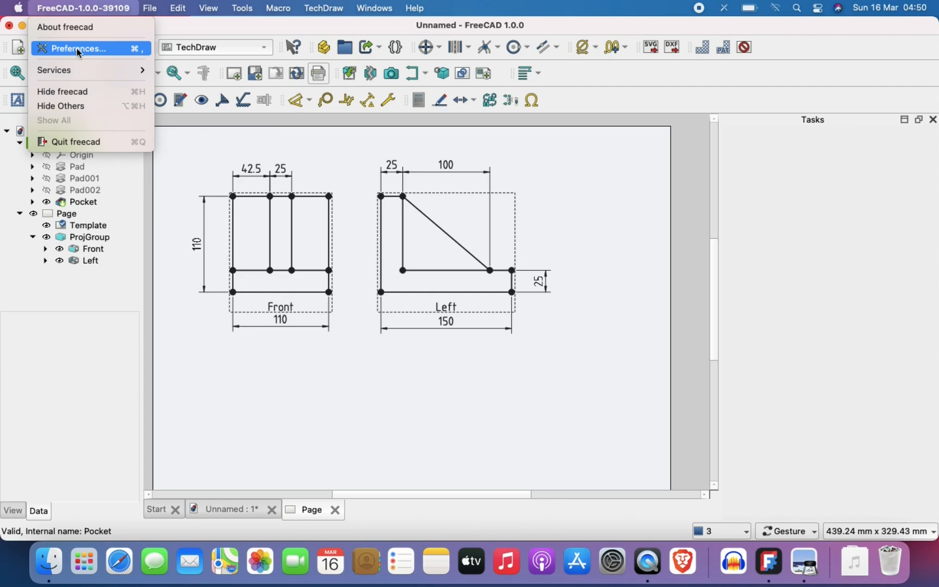
pyautogui.click(79, 52)
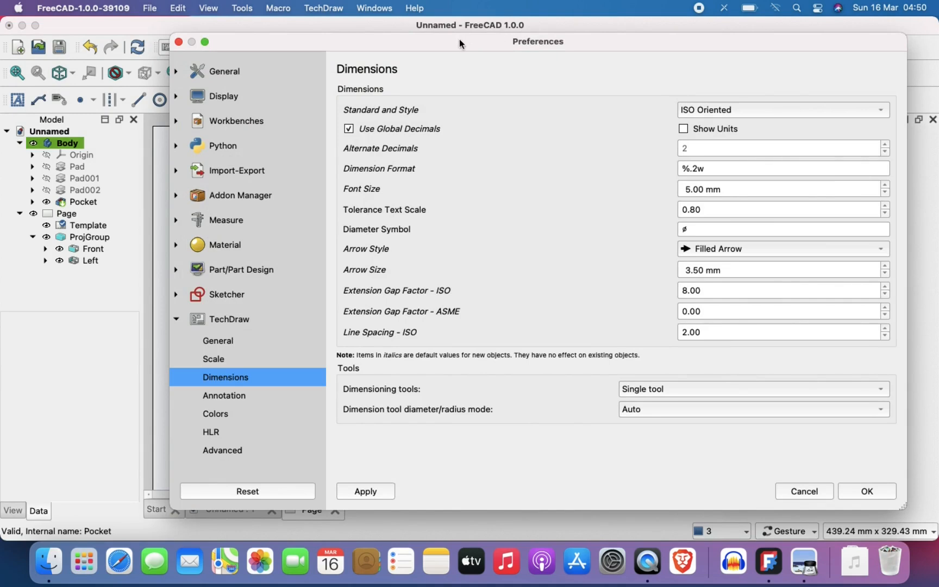
pyautogui.click(179, 41)
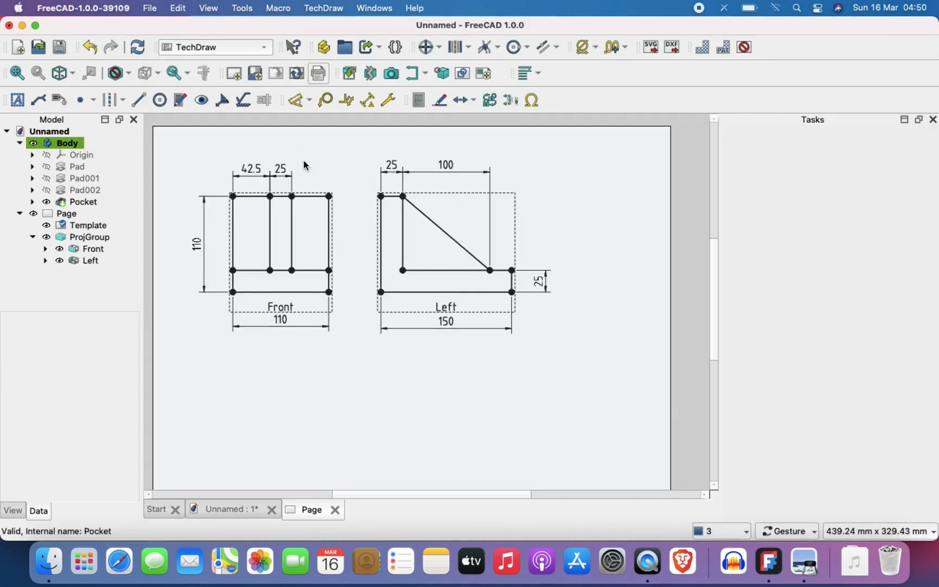
# - Inspect the Front and Left views on the page and bring up PR7.pdf in Preview for comparison
pyautogui.scroll(1, 428, 196)
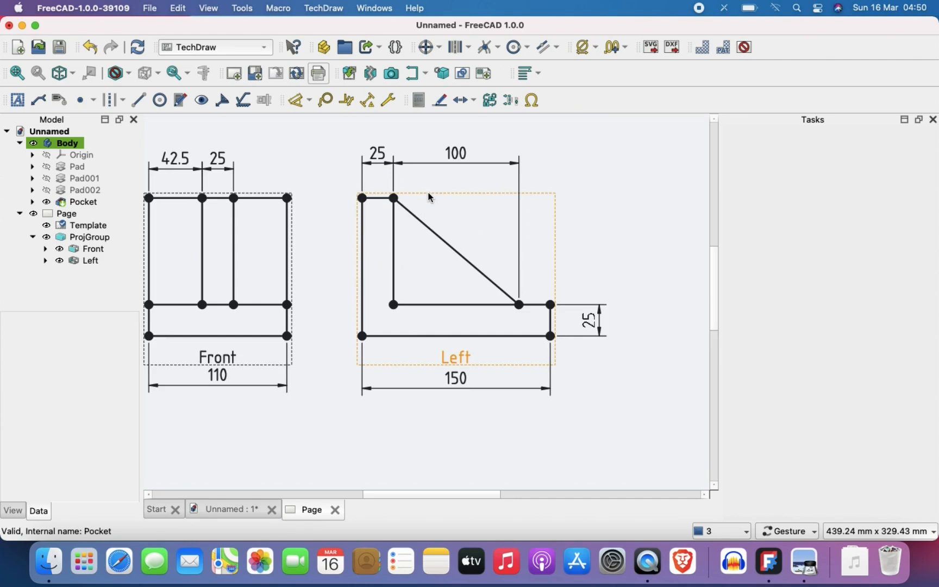
pyautogui.scroll(-2, 429, 194)
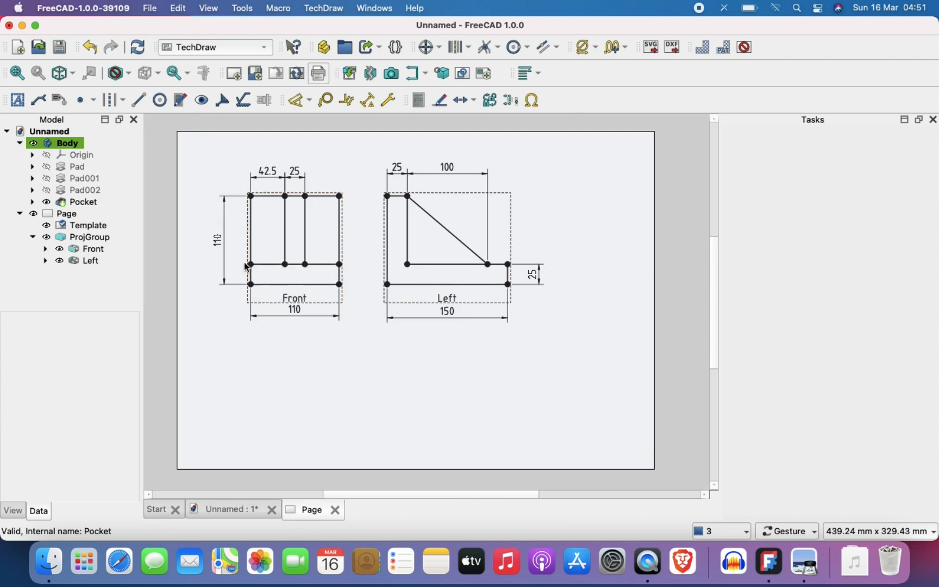
pyautogui.click(807, 578)
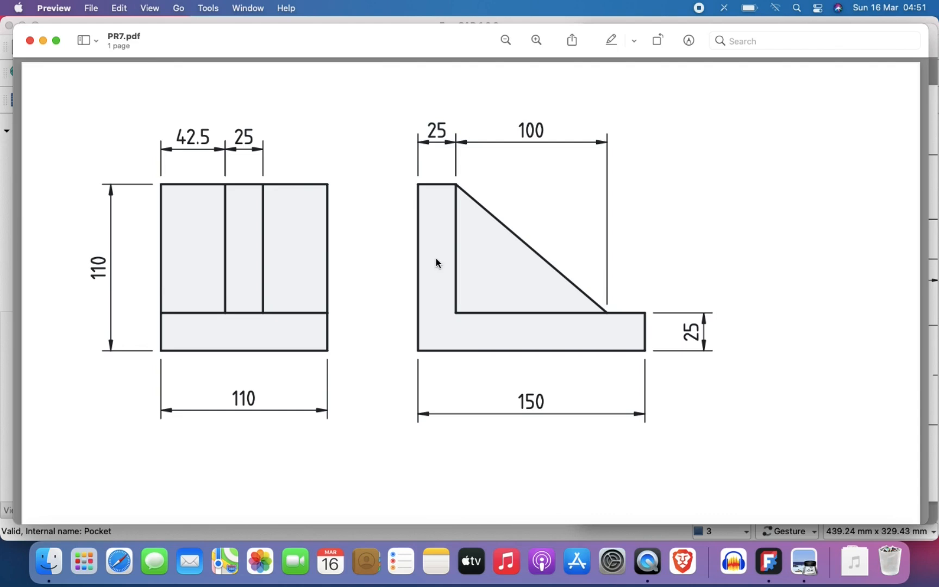
# - Switch back to FreeCAD and toggle the page's view frames off and on to compare how the views display
pyautogui.click(5, 286)
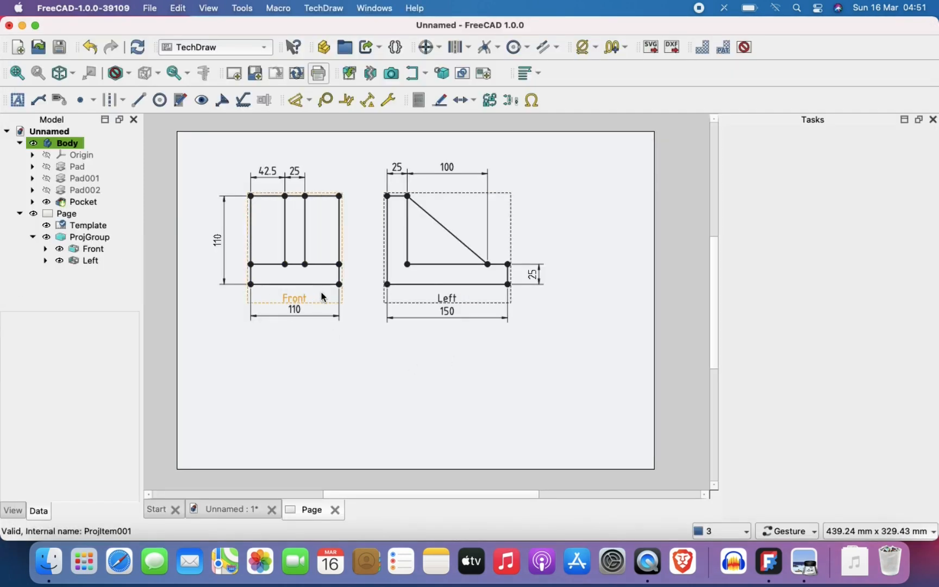
pyautogui.rightClick(366, 360)
pyautogui.click(404, 370)
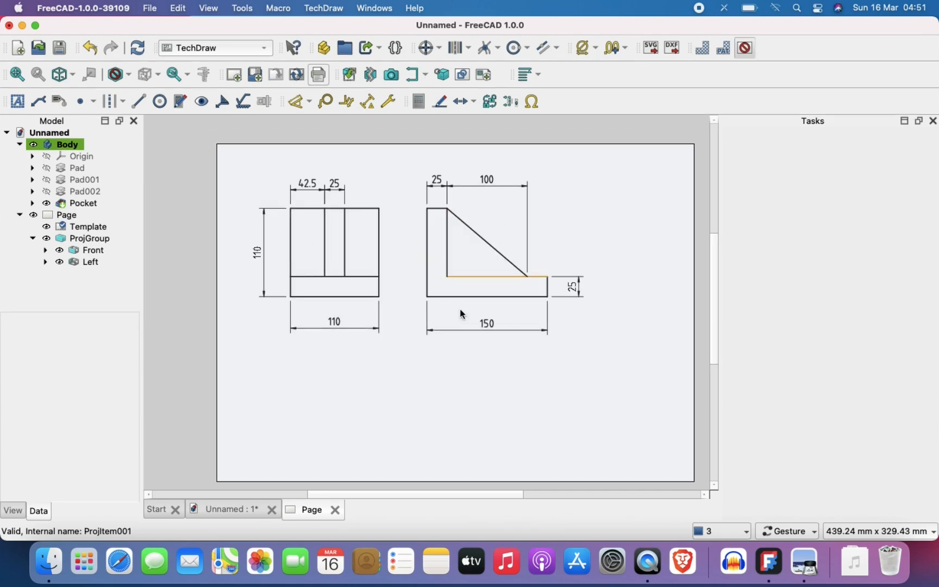
pyautogui.rightClick(378, 389)
pyautogui.click(420, 404)
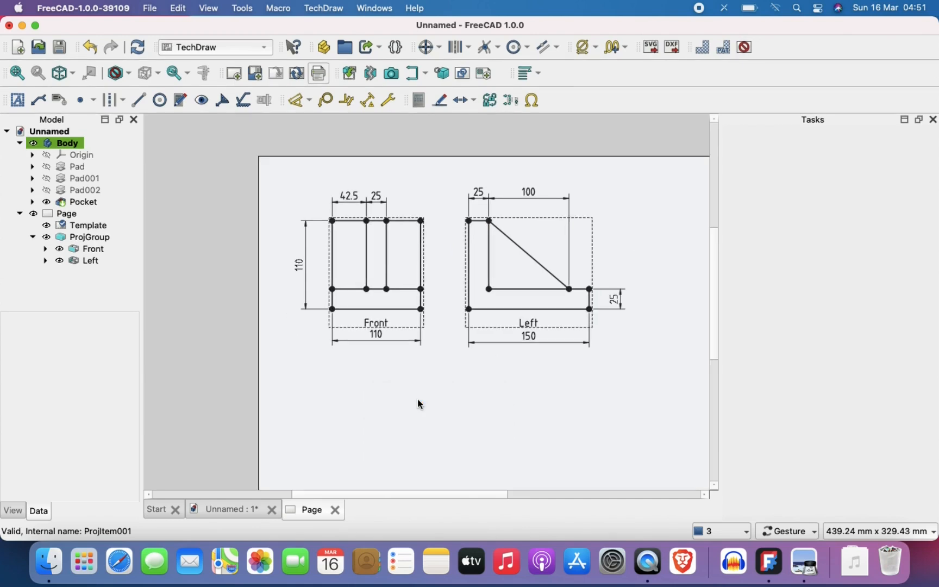
pyautogui.moveTo(417, 402); pyautogui.dragTo(342, 376, button='right')
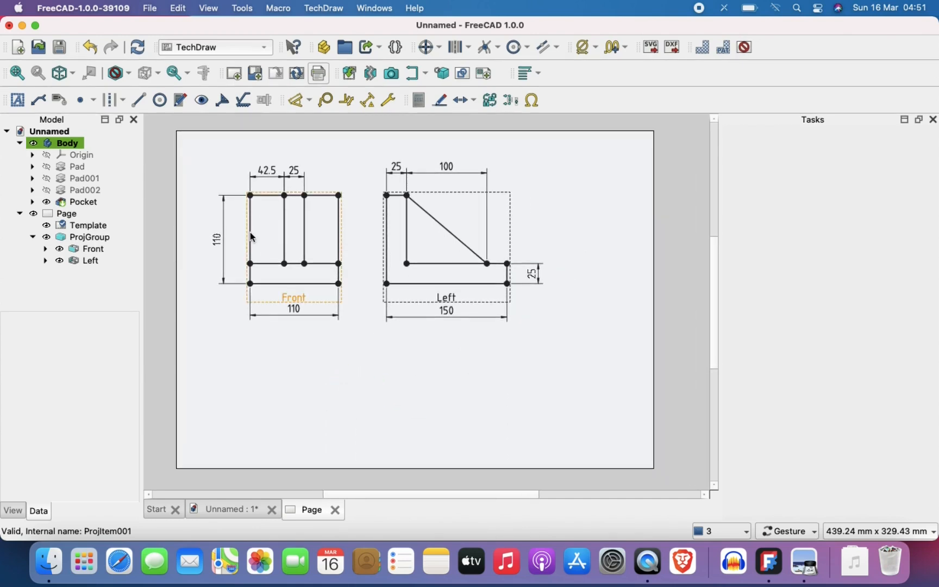
pyautogui.rightClick(313, 366)
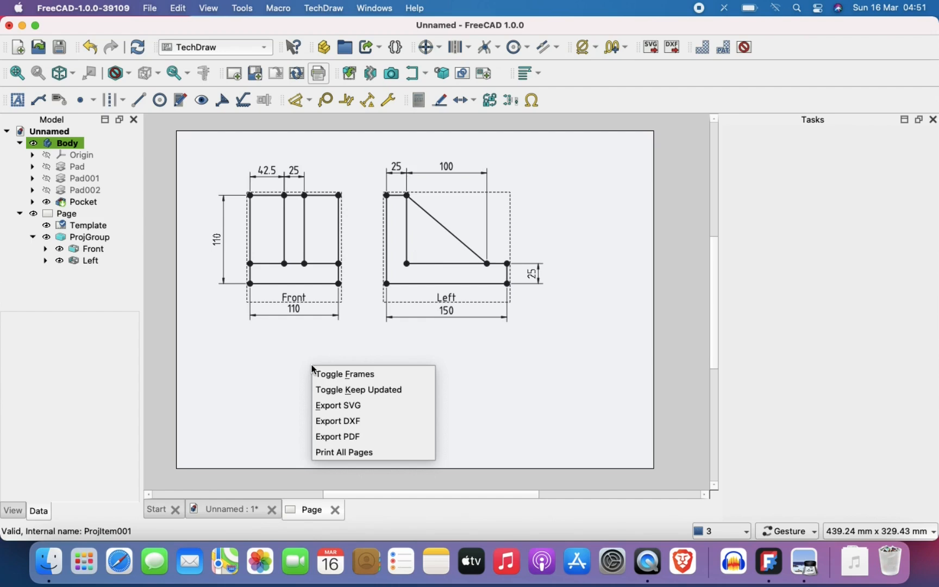
pyautogui.click(504, 393)
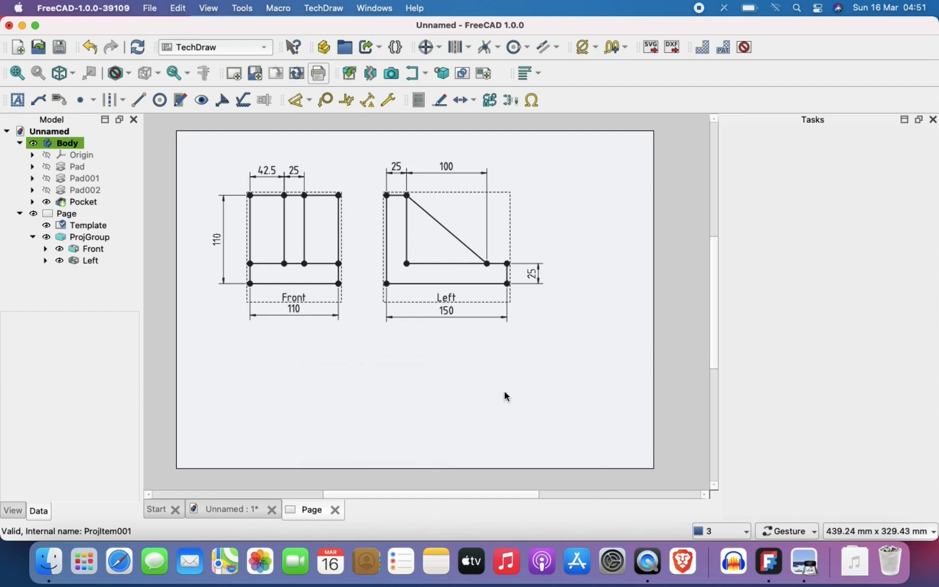
# - Examine the shaded faces, outlines and dimension lines in PR7.pdf up close in Preview, and return to the FreeCAD page
pyautogui.click(813, 576)
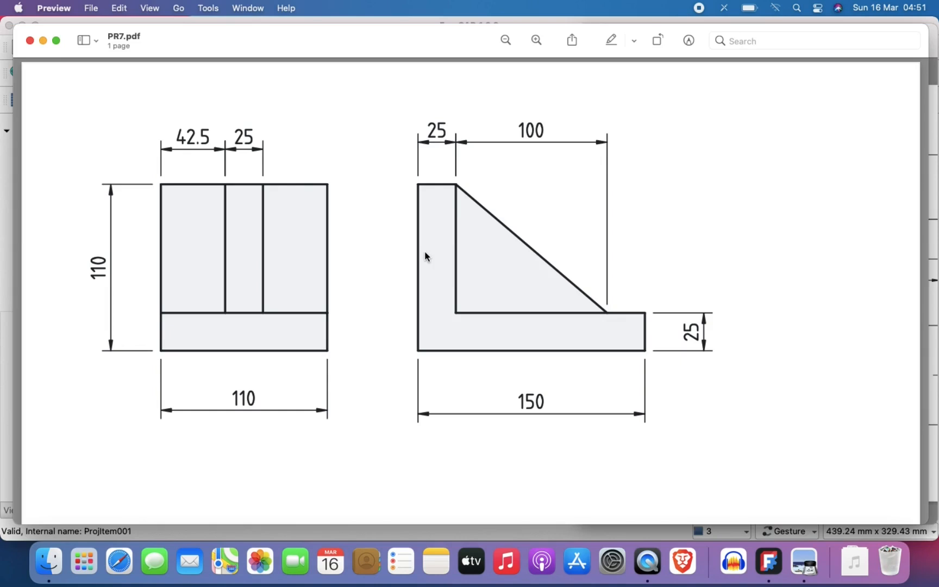
pyautogui.scroll(1, 228, 185)
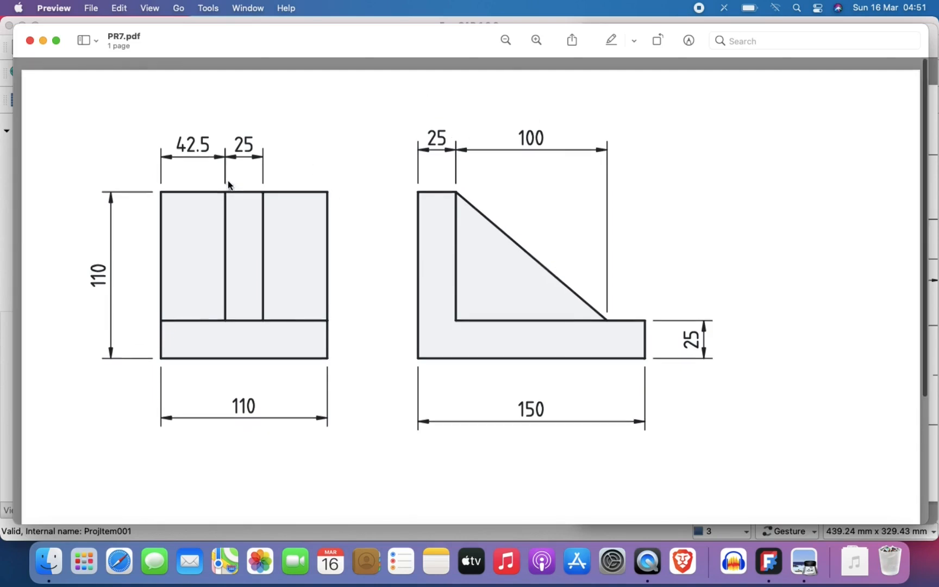
pyautogui.keyDown('ctrl'); pyautogui.scroll(10, 227, 180); pyautogui.keyUp('ctrl')
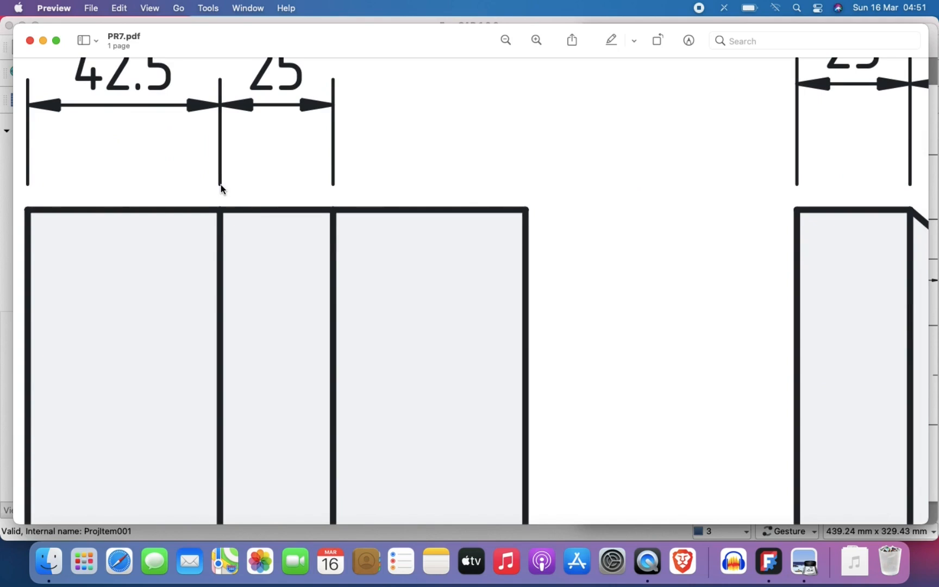
pyautogui.scroll(-5, 223, 182)
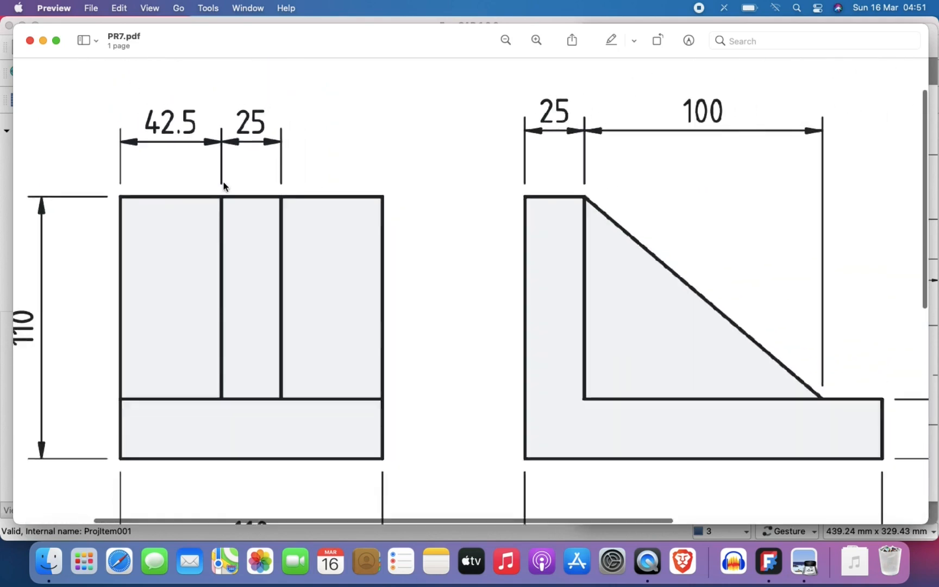
pyautogui.scroll(-3, 223, 185)
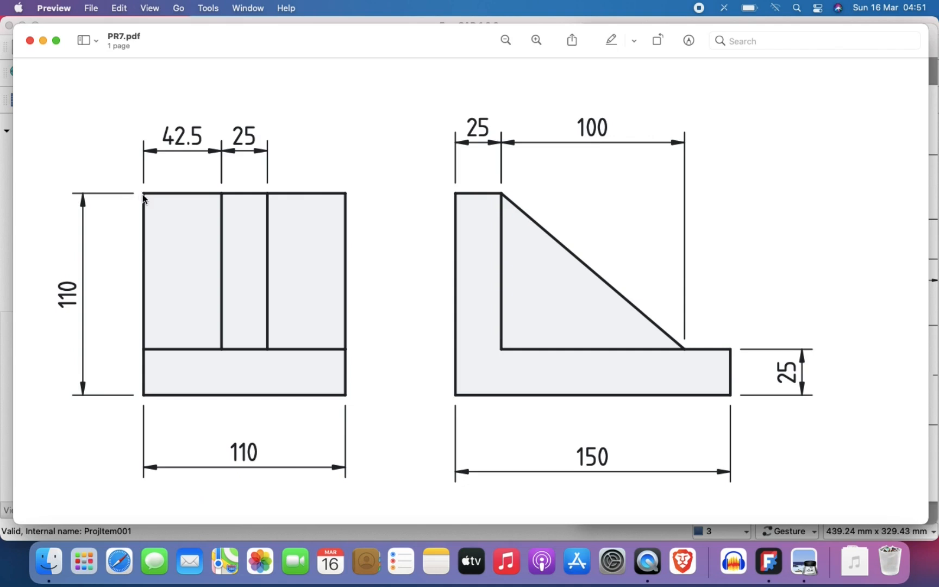
pyautogui.click(1, 199)
pyautogui.click(237, 347)
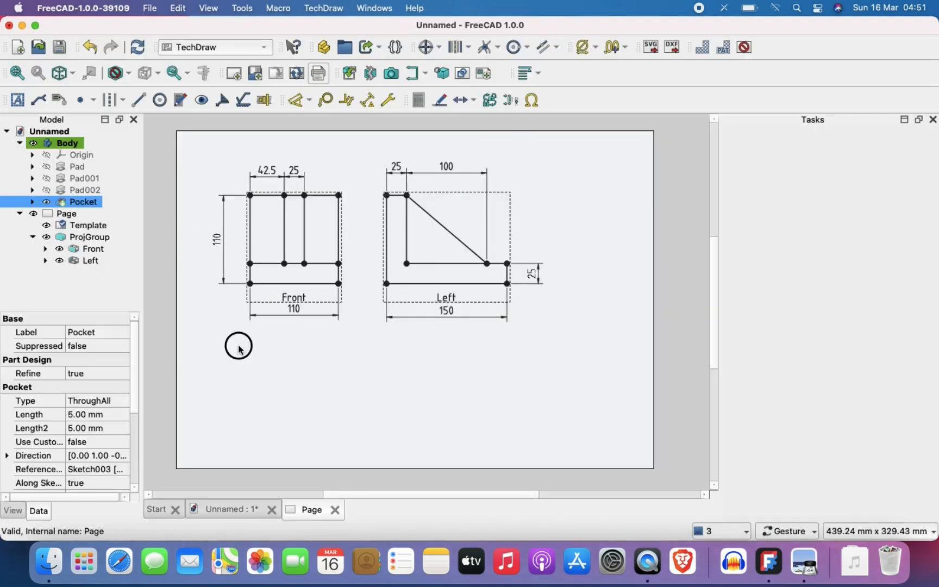
# - Compare PR7.pdf in Preview once more with the Front and Left views on the FreeCAD page
pyautogui.click(61, 6)
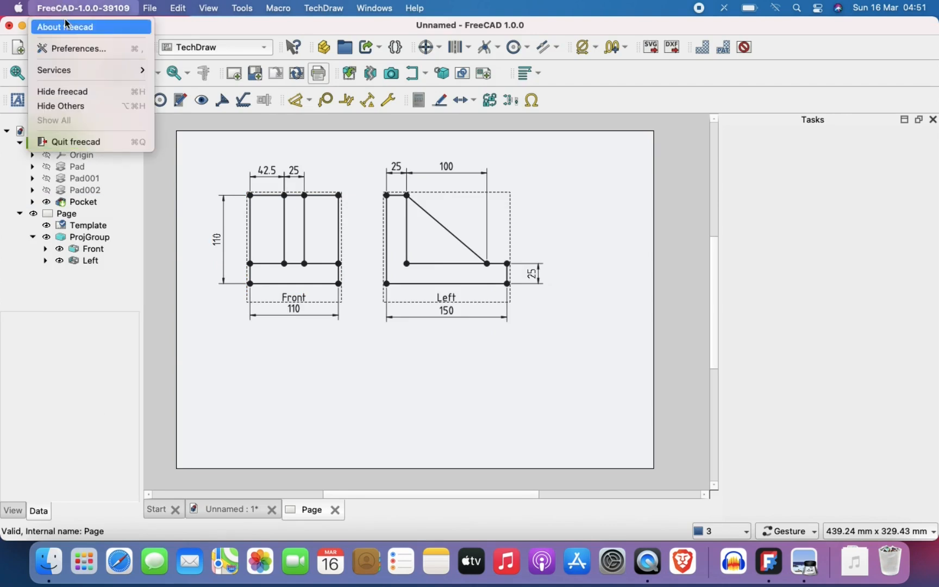
pyautogui.click(252, 377)
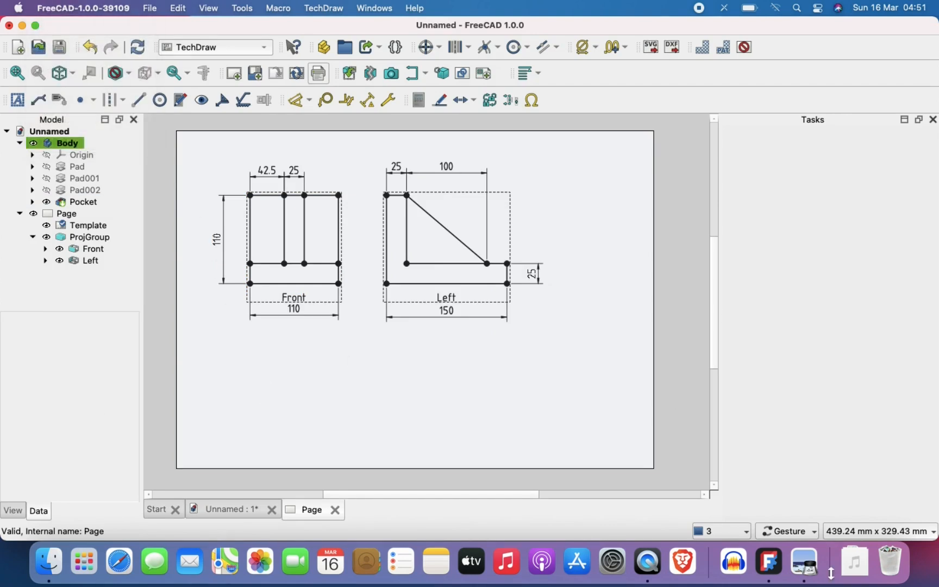
pyautogui.click(816, 583)
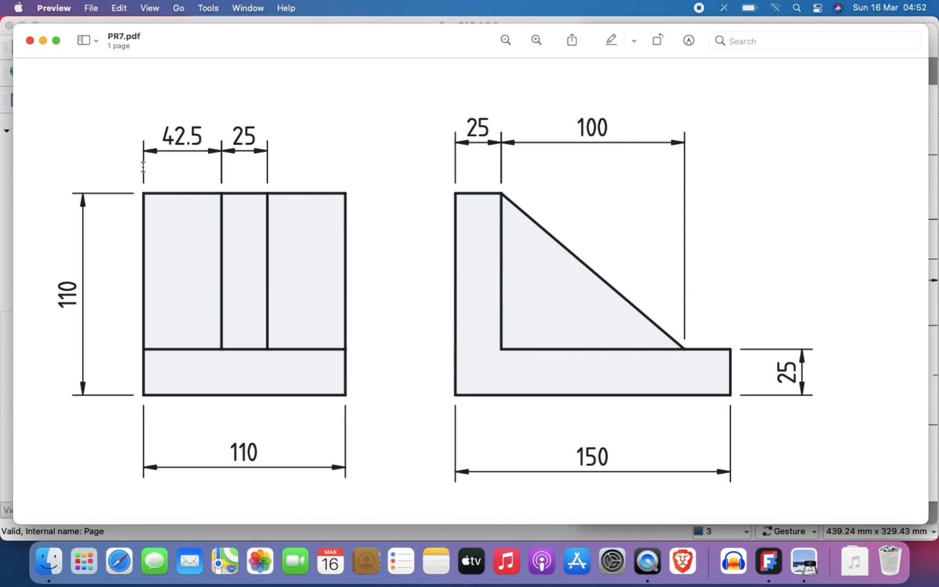
pyautogui.click(5, 188)
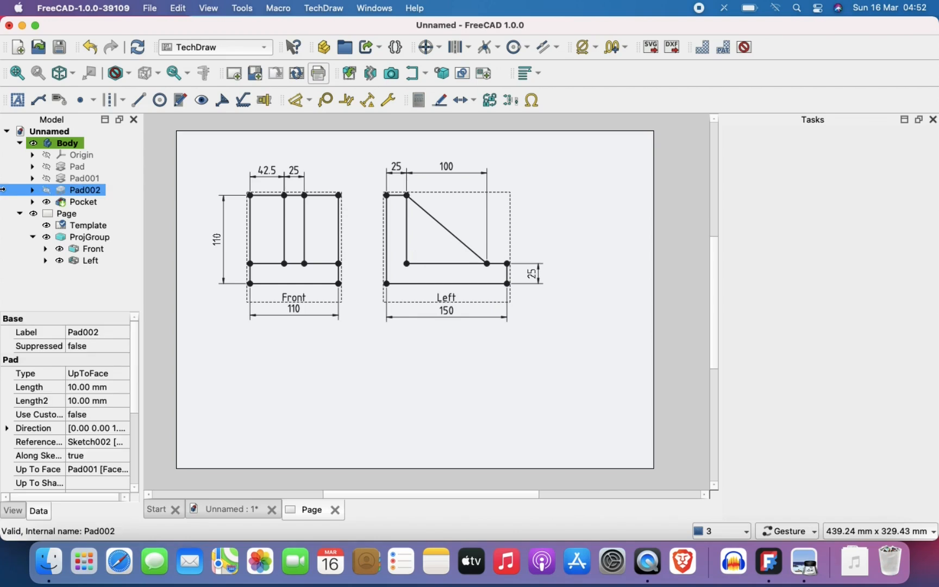
pyautogui.click(78, 215)
pyautogui.click(298, 390)
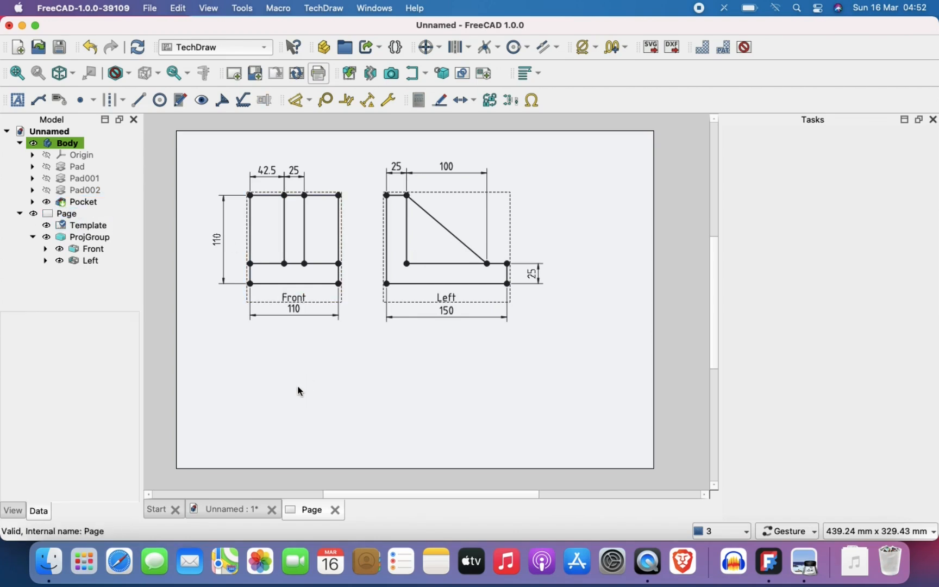
# - Look through the TechDraw preferences from General and Scale to Dimensions, Annotation, Colors, HLR and Advanced for a face shading option
pyautogui.click(148, 9)
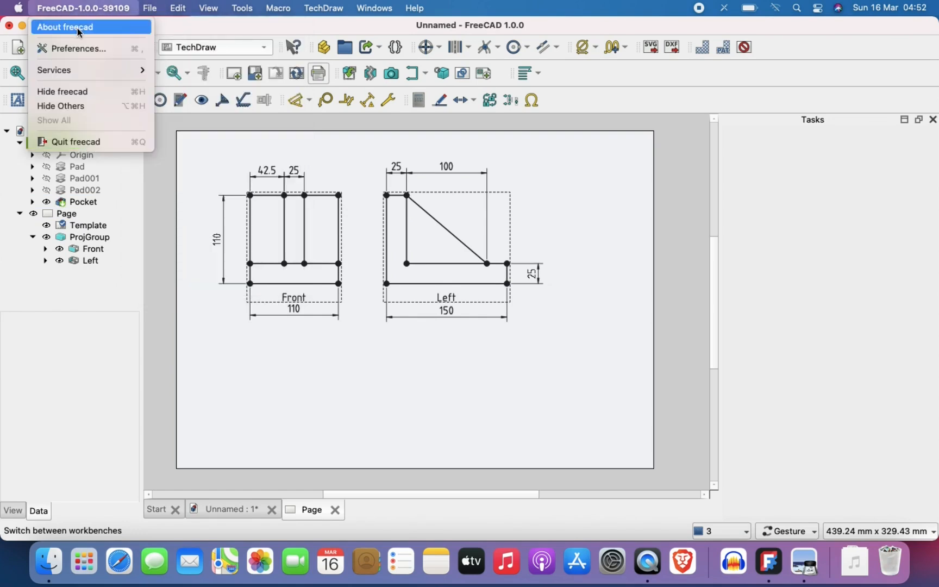
pyautogui.moveTo(50, 9)
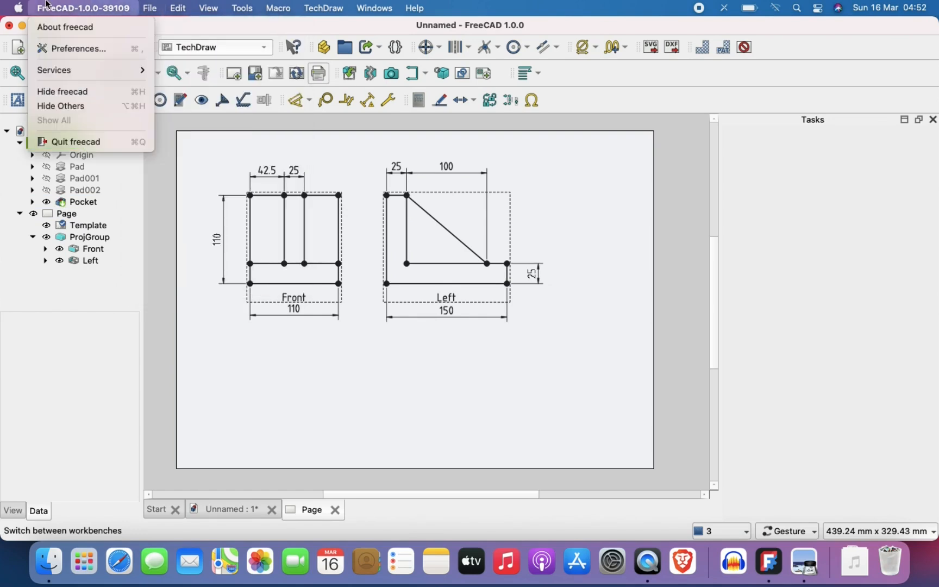
pyautogui.click(69, 50)
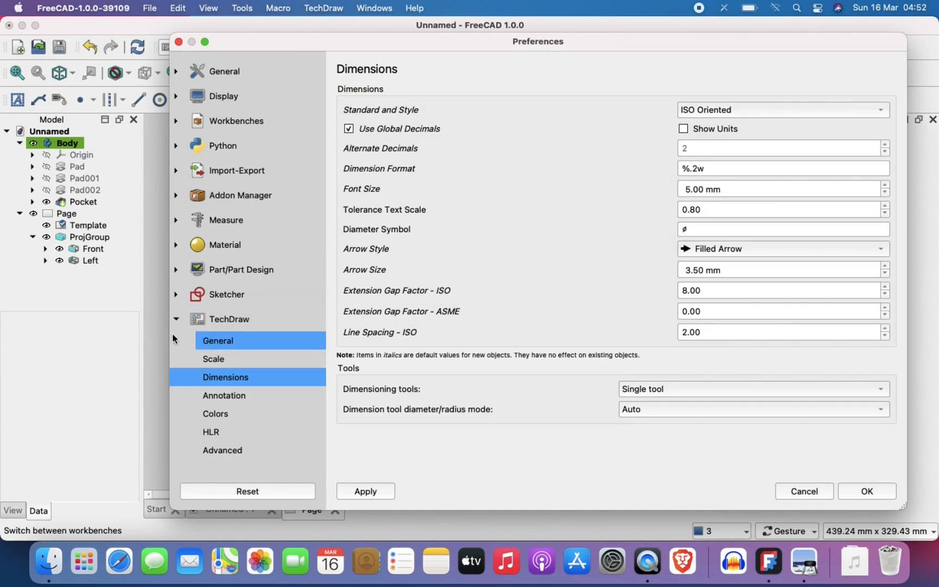
pyautogui.click(176, 319)
pyautogui.click(176, 71)
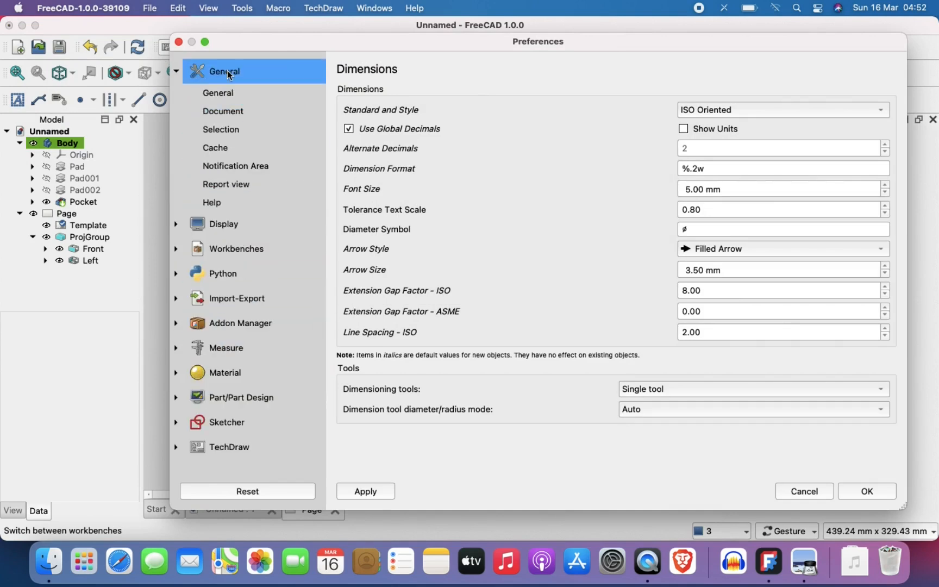
pyautogui.click(234, 445)
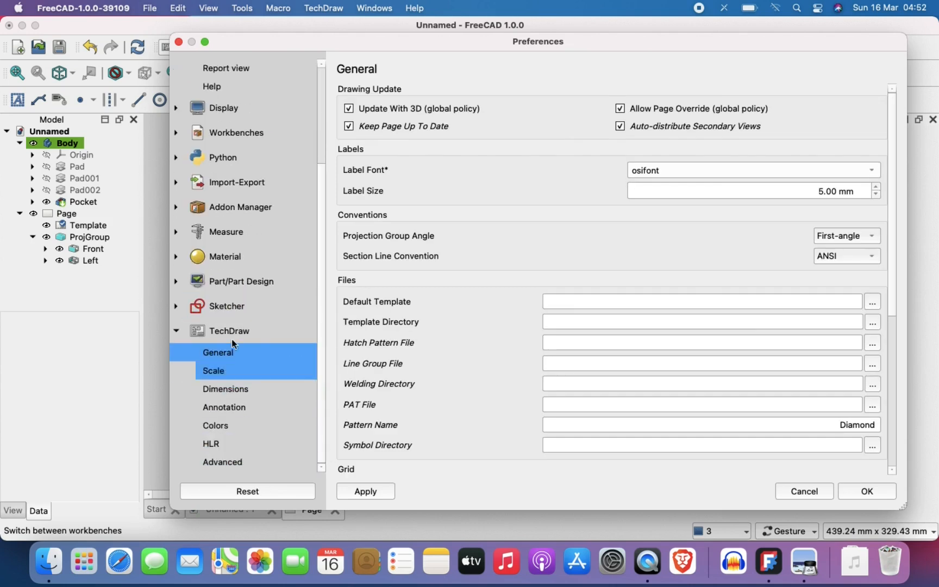
pyautogui.scroll(-5, 442, 404)
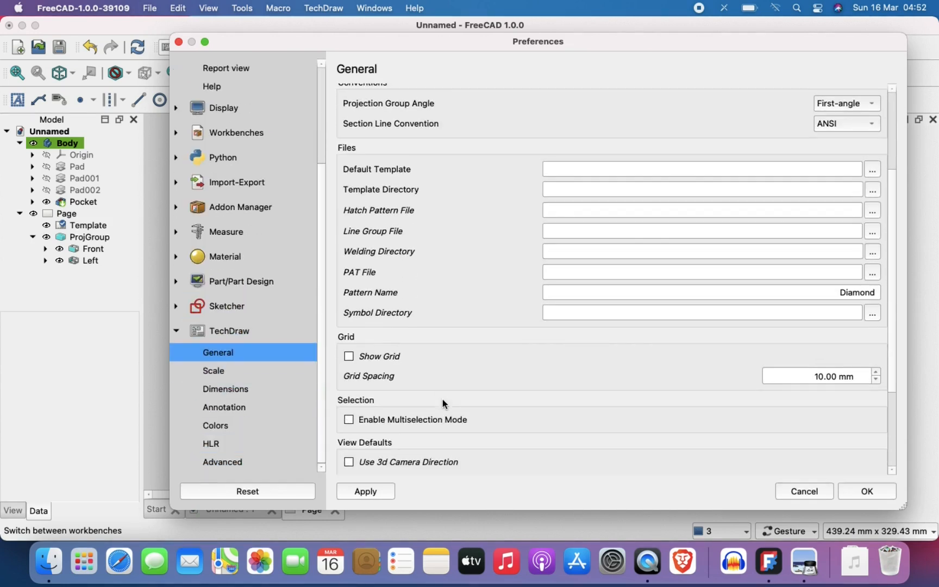
pyautogui.click(241, 372)
pyautogui.click(236, 389)
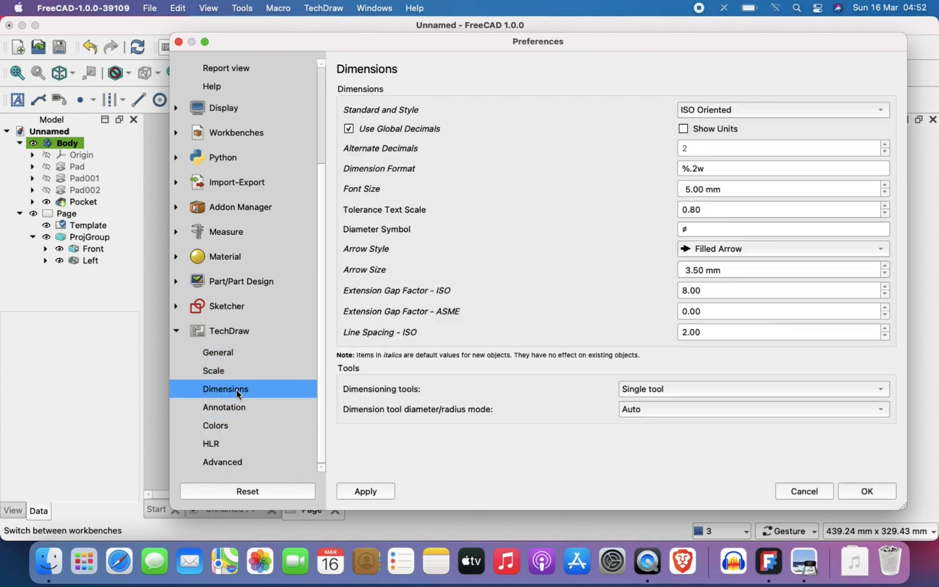
pyautogui.click(240, 408)
pyautogui.click(240, 426)
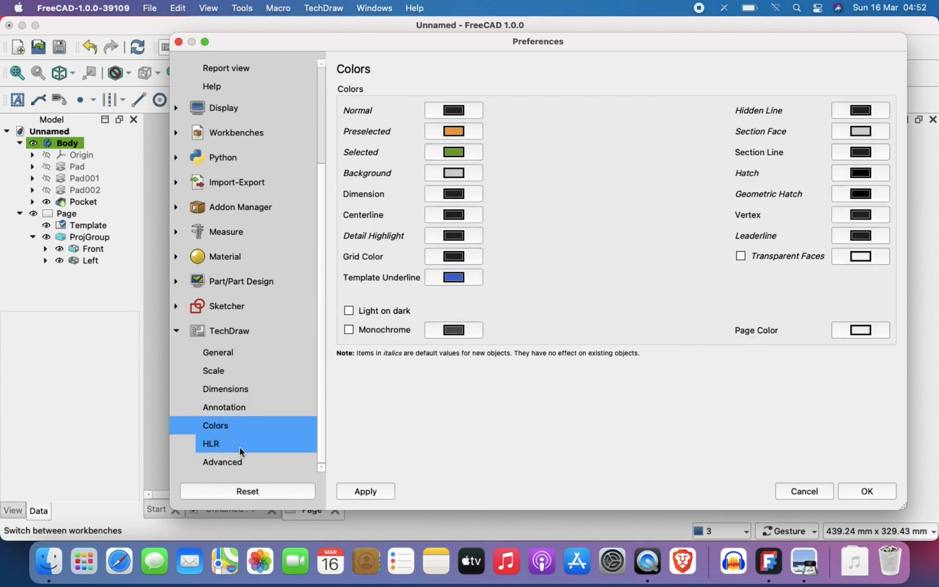
pyautogui.click(240, 445)
pyautogui.click(245, 462)
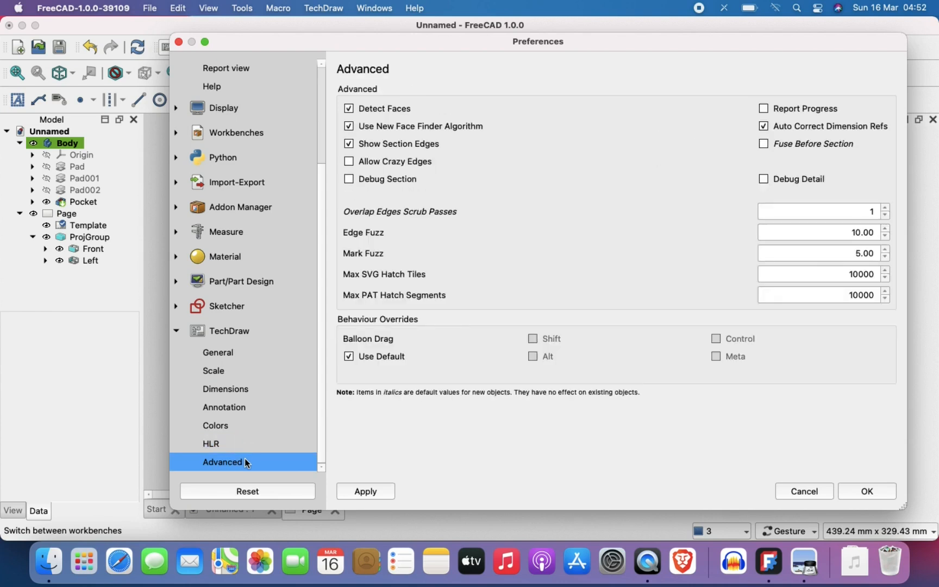
# - Enable Transparent Faces in the TechDraw color preferences and accept the change
pyautogui.click(225, 424)
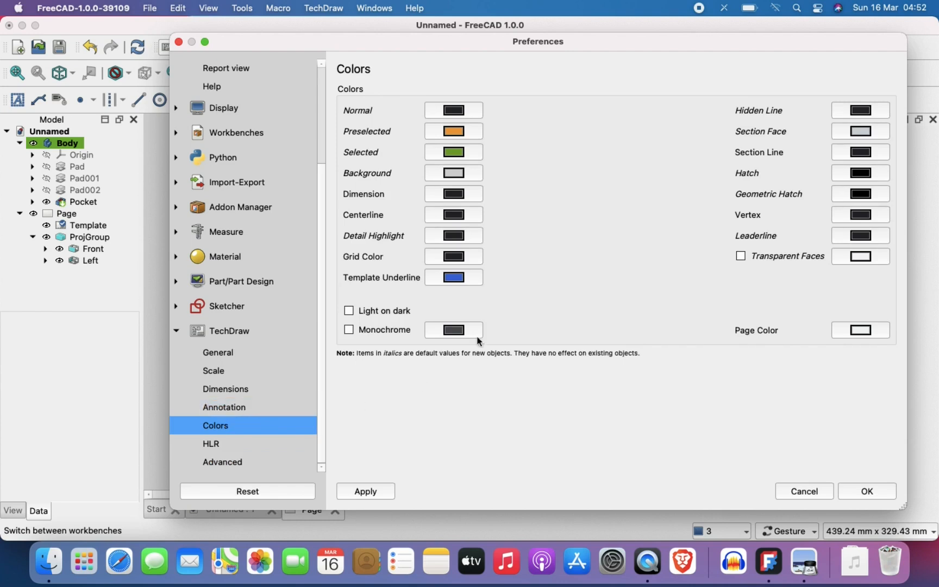
pyautogui.click(741, 257)
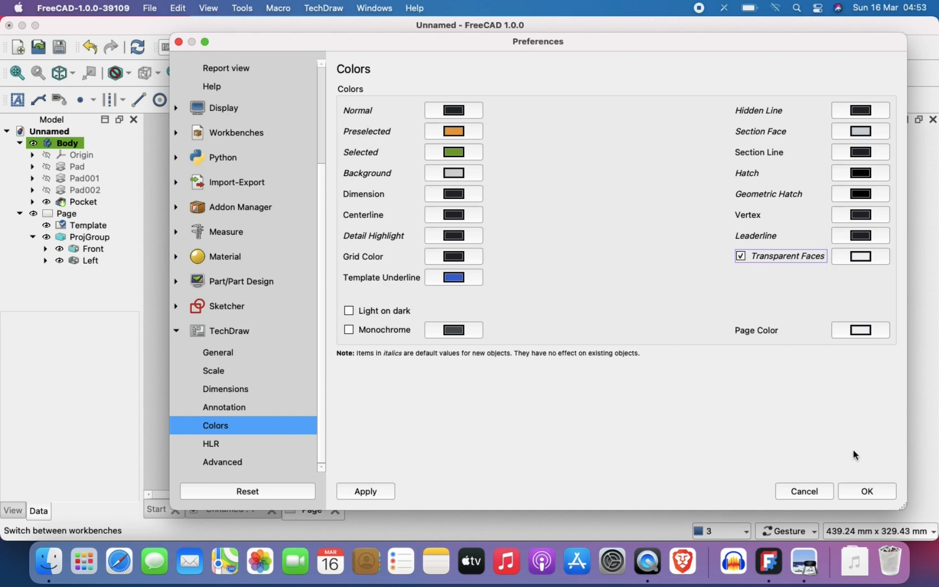
pyautogui.click(869, 492)
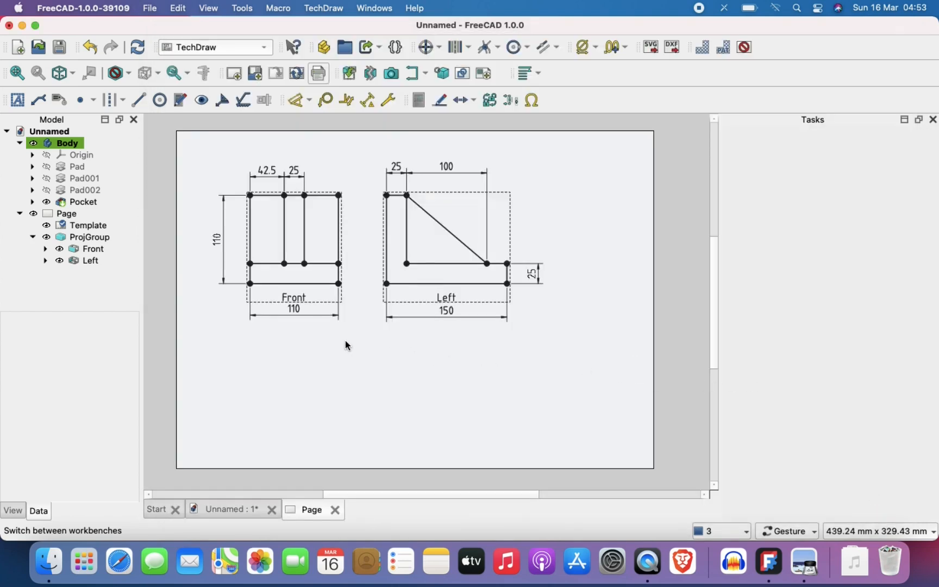
# - Insert a new default drawing page alongside the existing dimensioned page
pyautogui.click(33, 237)
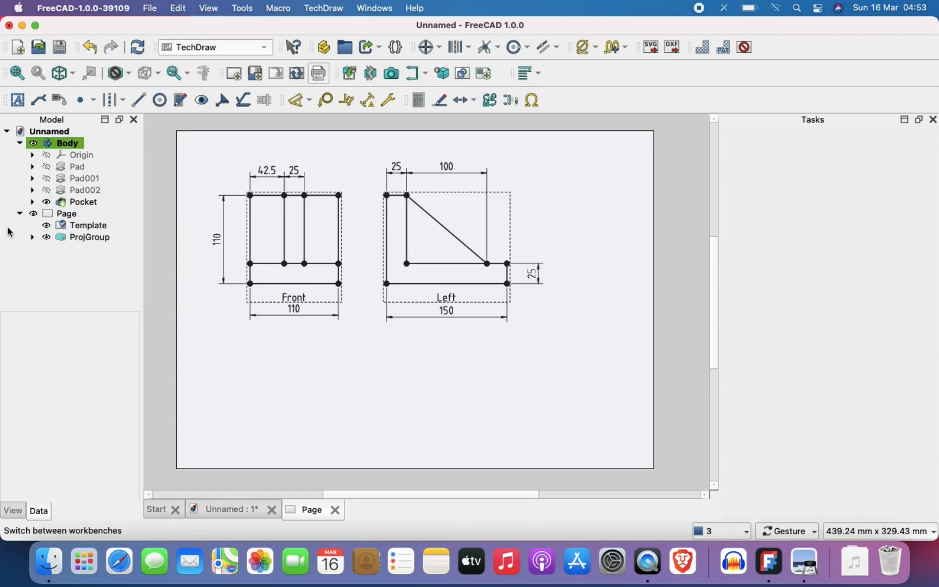
pyautogui.click(42, 214)
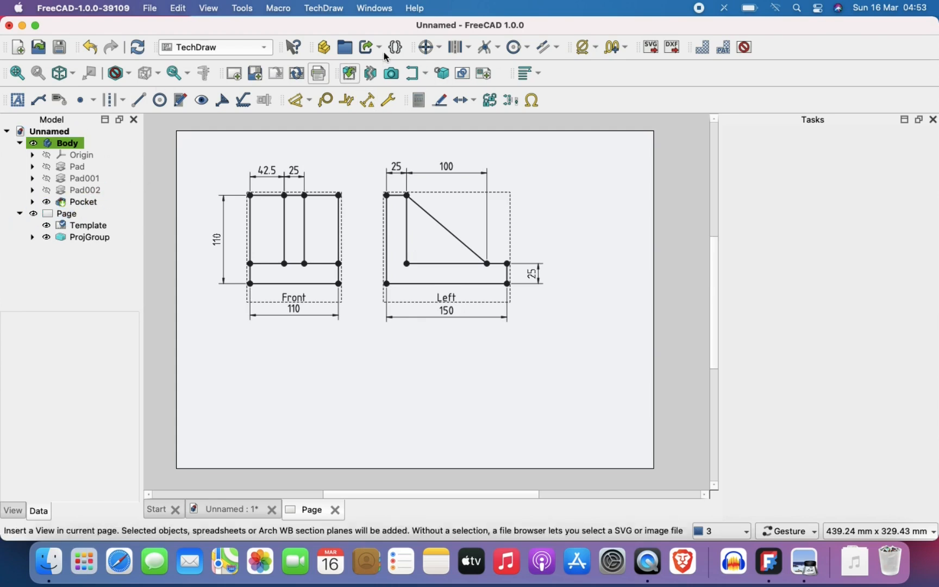
pyautogui.click(233, 74)
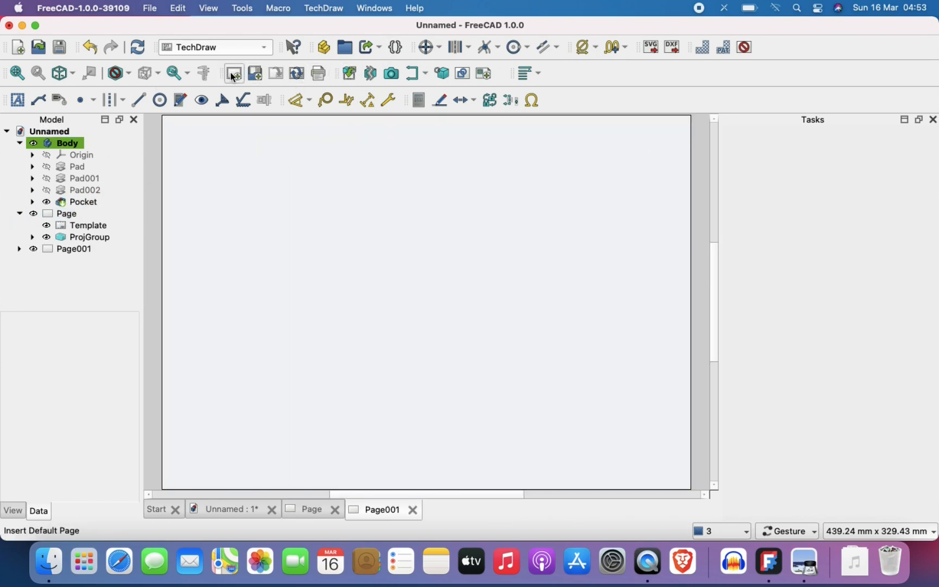
pyautogui.click(64, 251)
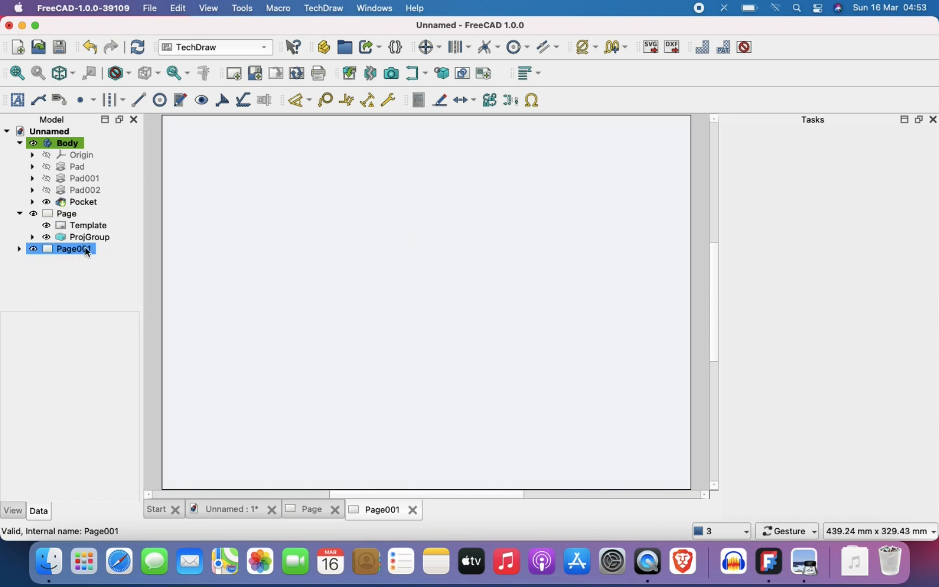
pyautogui.click(385, 246)
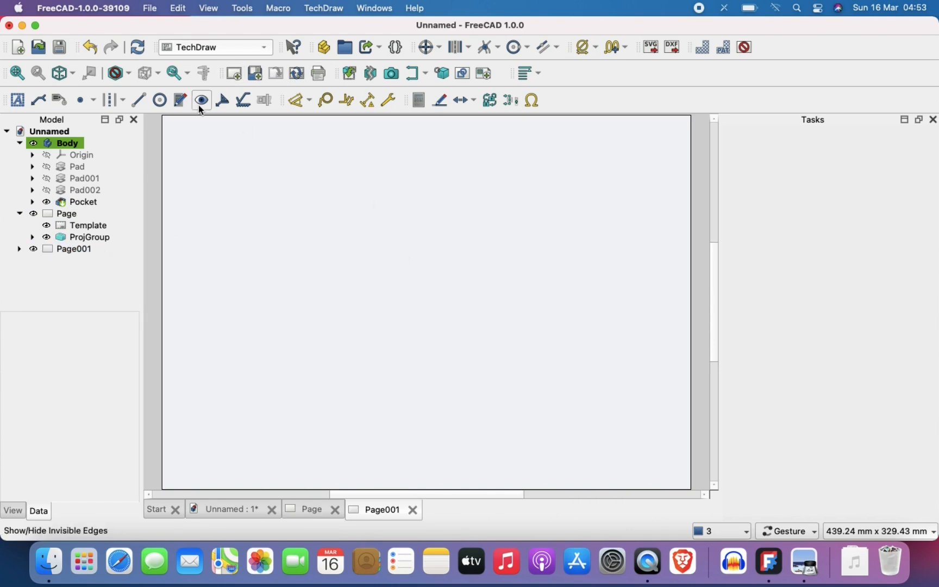
# - Place a single front view of the Body on the new page at the page scale
pyautogui.click(66, 144)
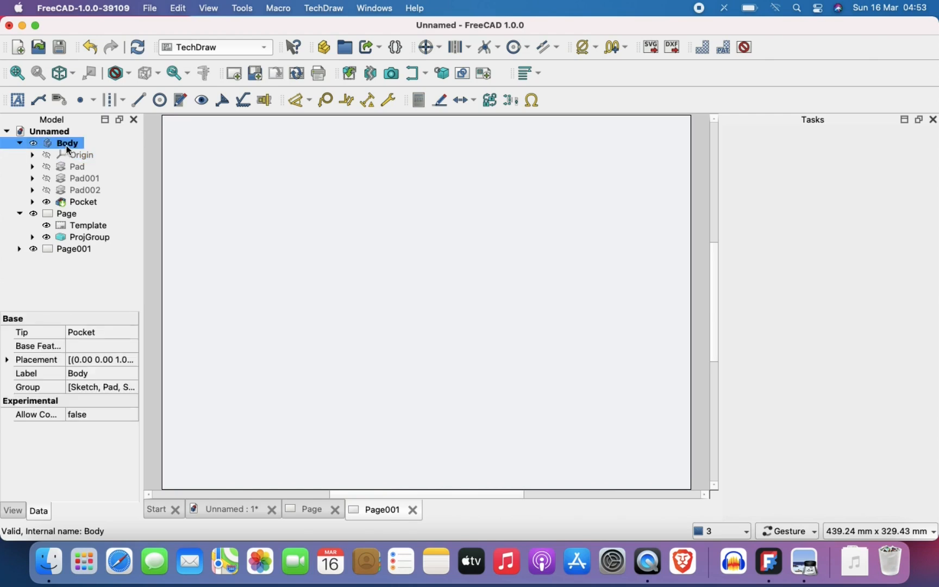
pyautogui.click(350, 72)
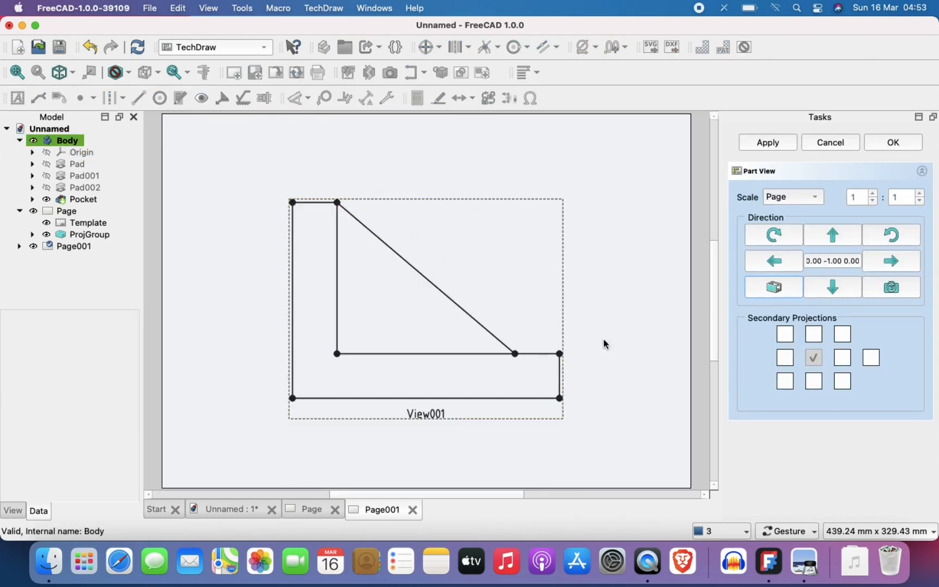
pyautogui.click(900, 142)
pyautogui.click(592, 351)
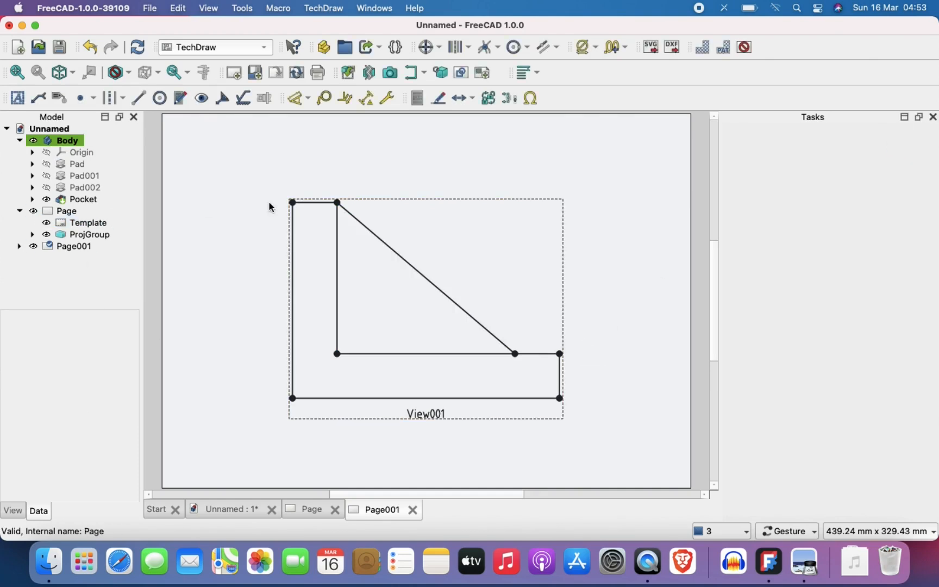
# - Export the new page as a PDF named PR8 in the FreeCAD folder
pyautogui.rightClick(232, 245)
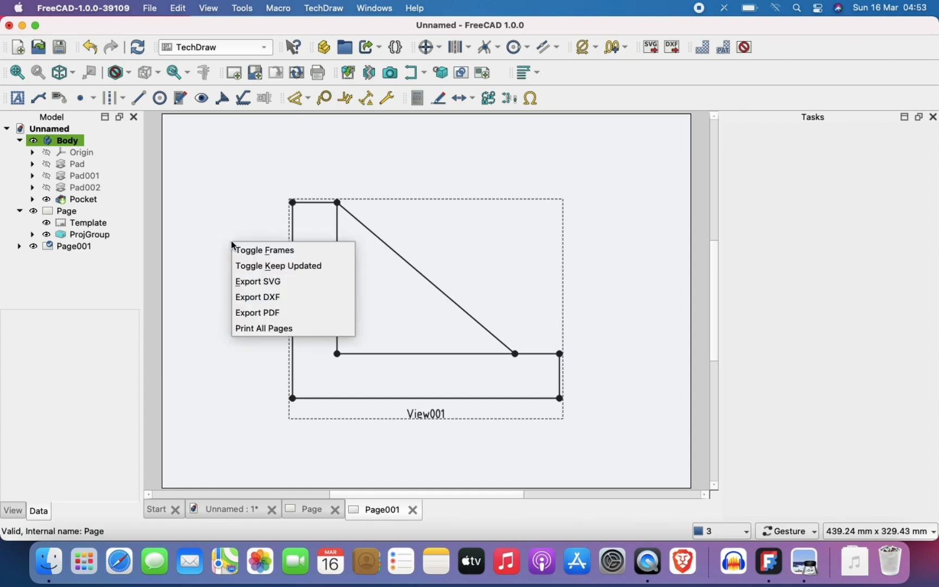
pyautogui.click(294, 310)
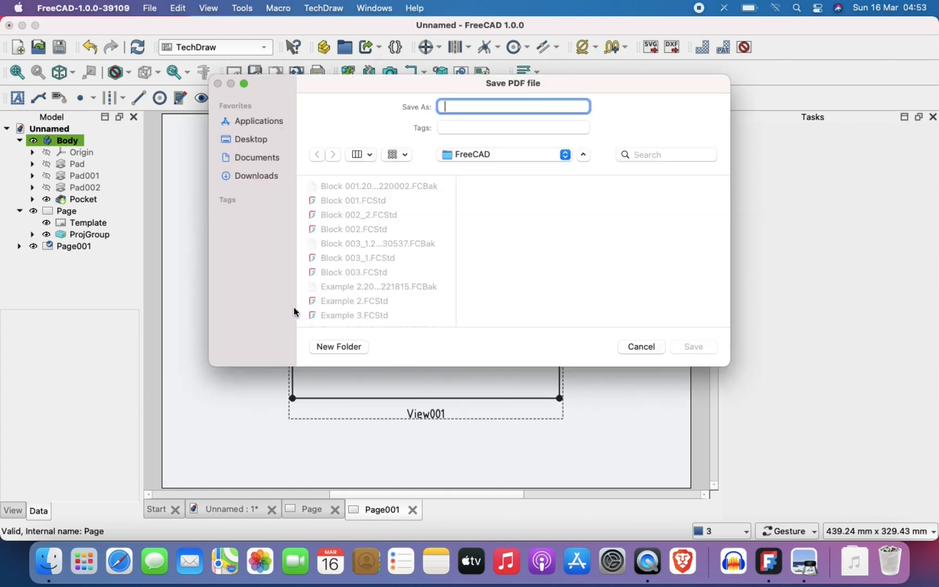
pyautogui.write('PR')
pyautogui.write('O')
pyautogui.press('Return')
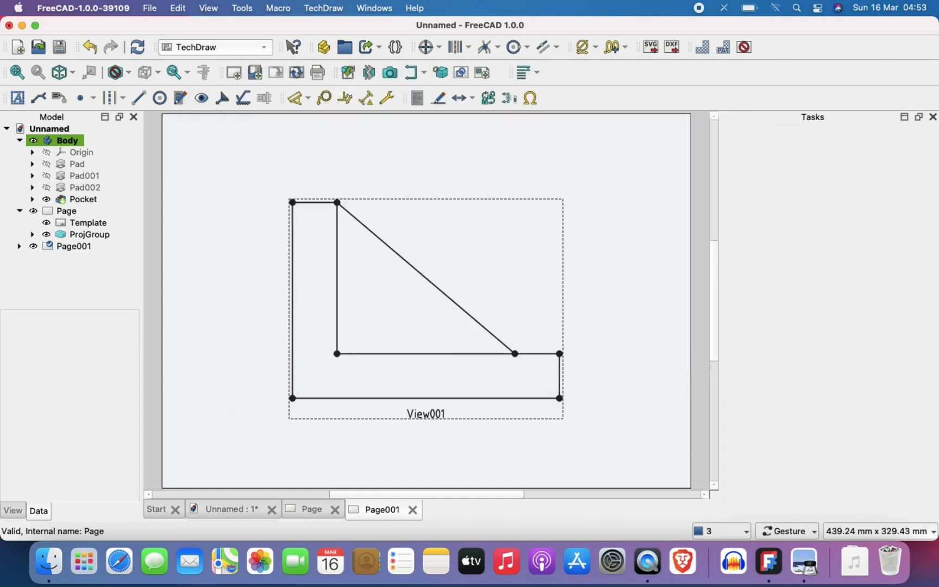
# - Find and open PR8.pdf in Preview, check its face shading, close it and return to the FreeCAD page
pyautogui.press('super+space')
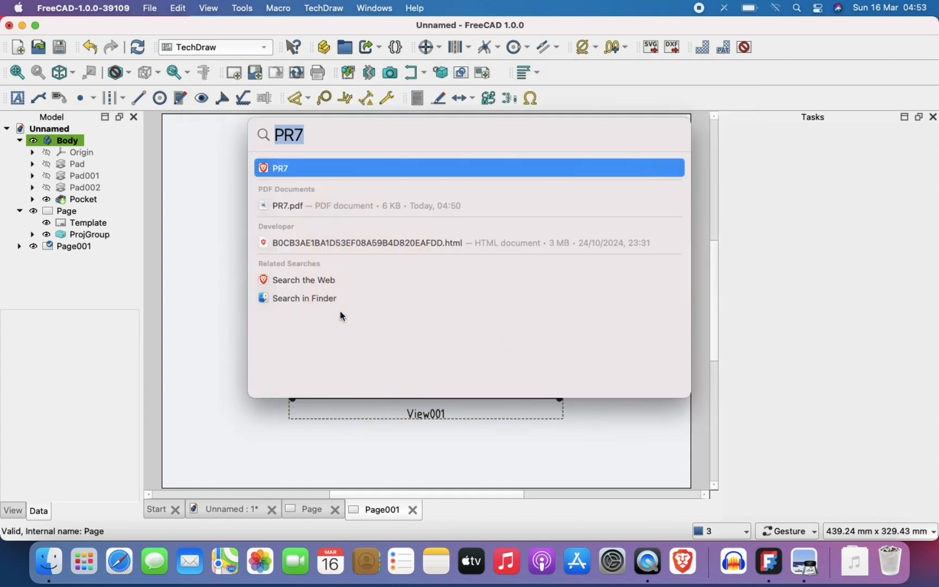
pyautogui.press('Right')
pyautogui.press('BackSpace')
pyautogui.write('8')
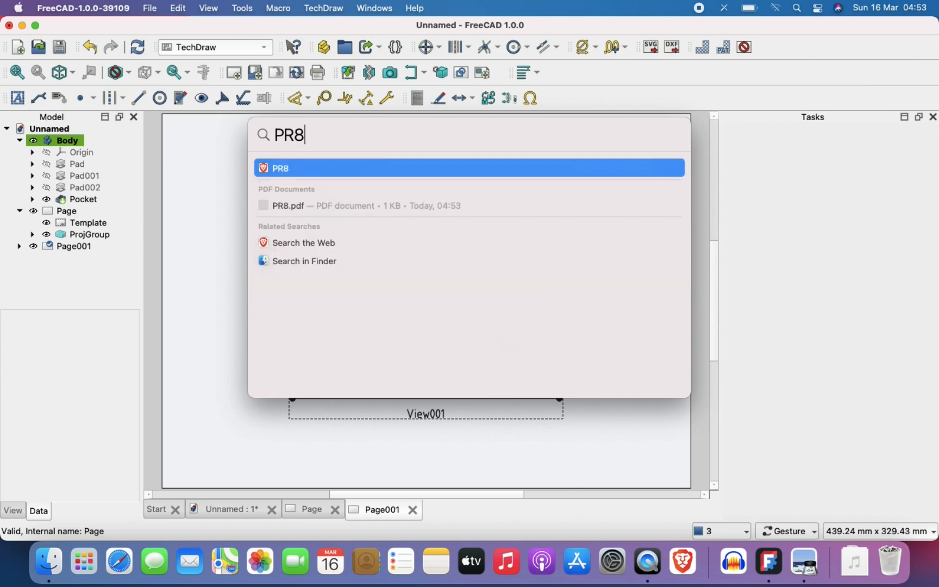
pyautogui.doubleClick(289, 208)
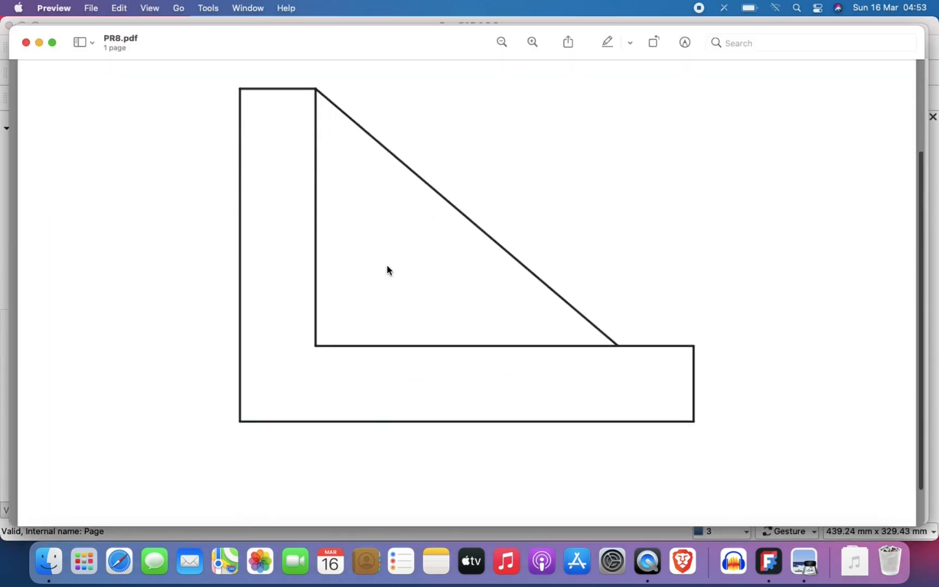
pyautogui.scroll(-3, 386, 265)
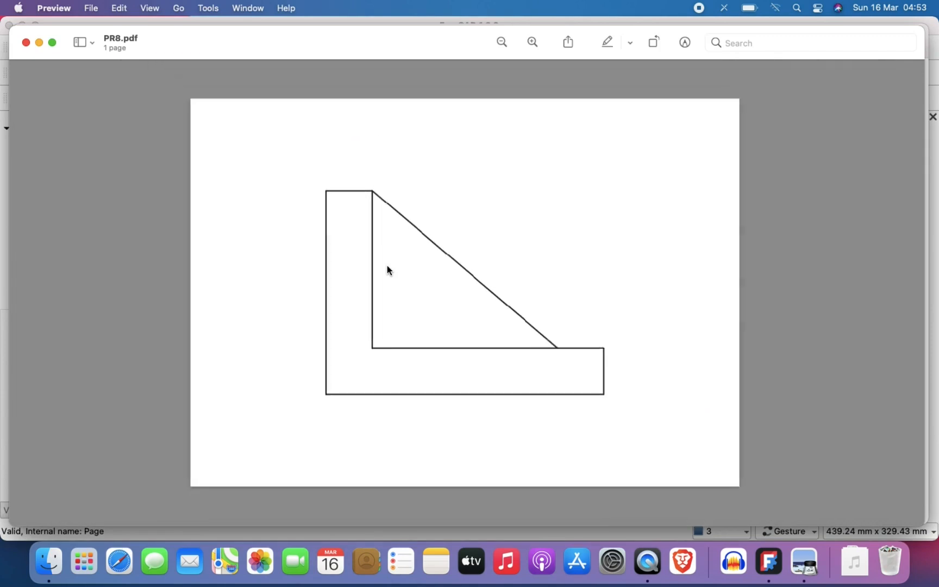
pyautogui.click(26, 43)
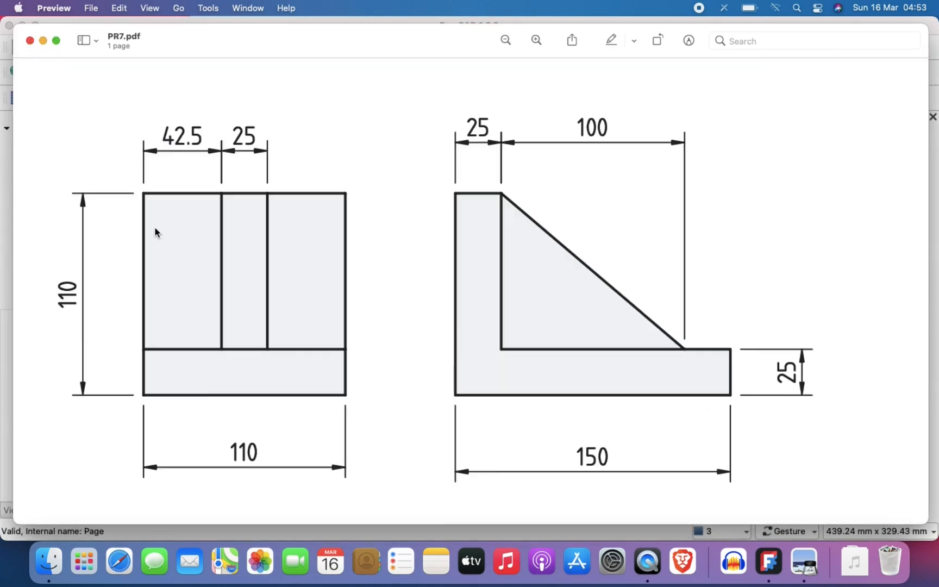
pyautogui.click(2, 280)
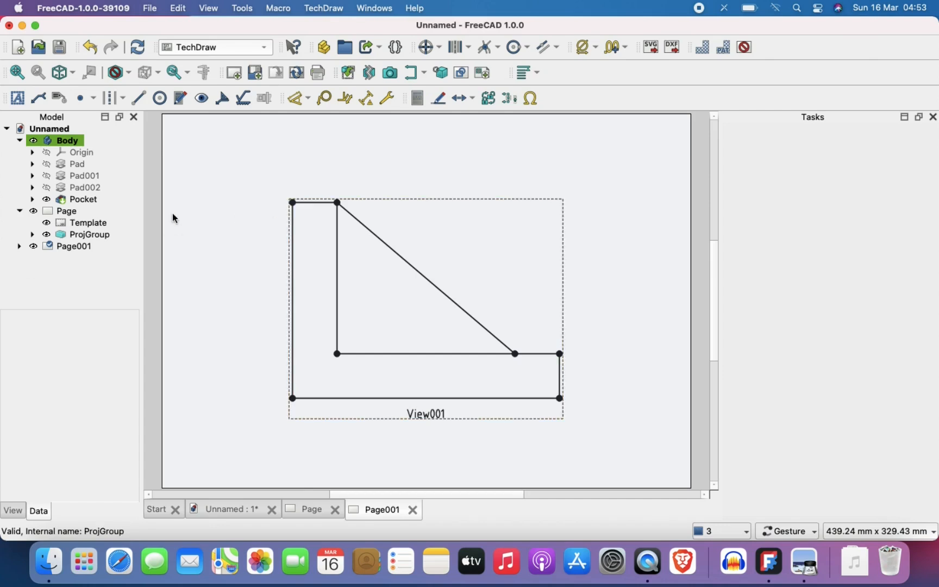
# - Examine the ISO extension gap factor in the TechDraw dimension preferences and compare it with the extension line gaps in PR7.pdf
pyautogui.click(65, 7)
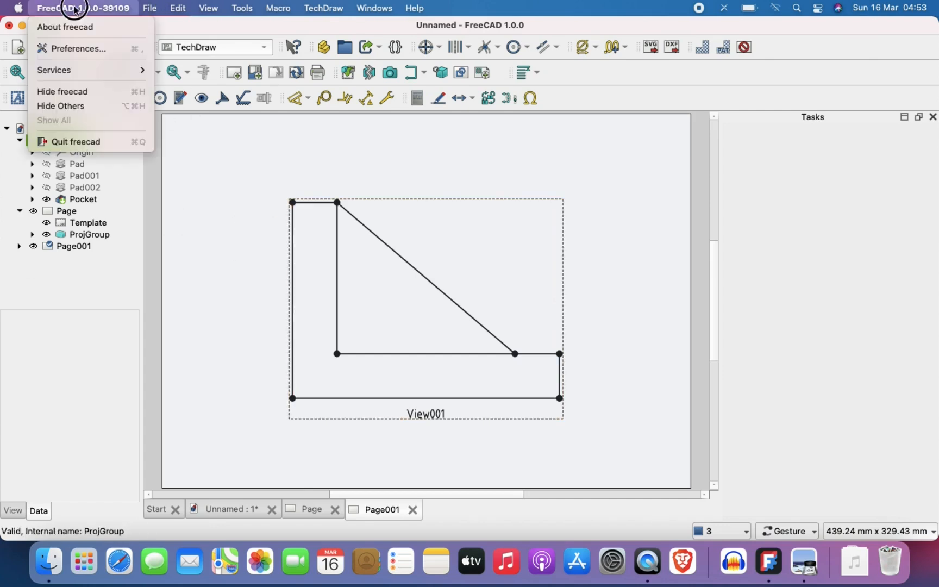
pyautogui.click(71, 48)
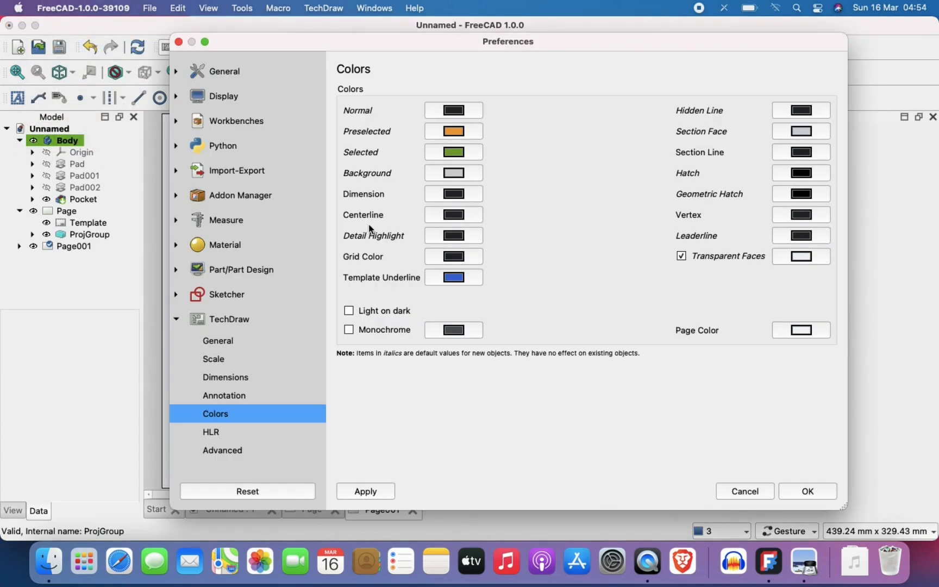
pyautogui.click(248, 383)
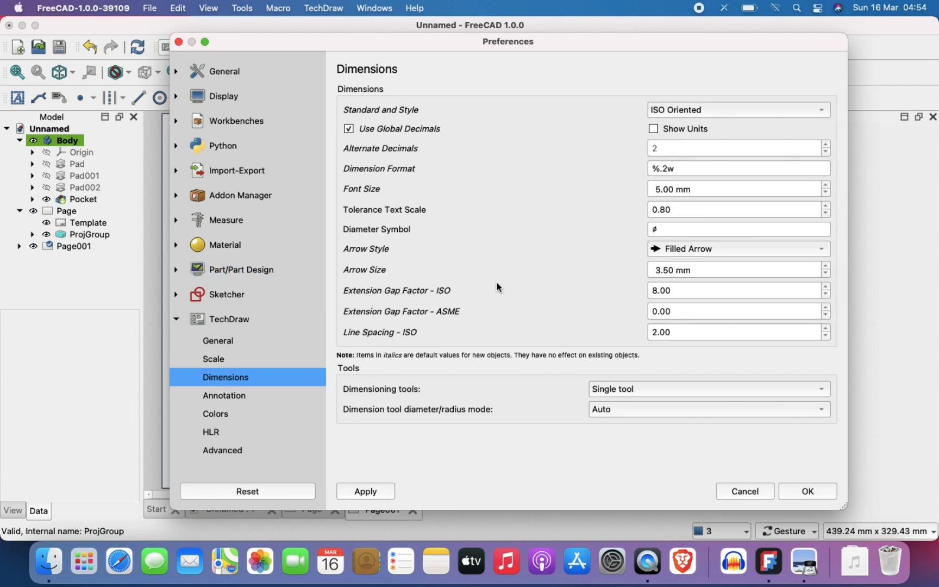
pyautogui.click(656, 292)
pyautogui.click(804, 562)
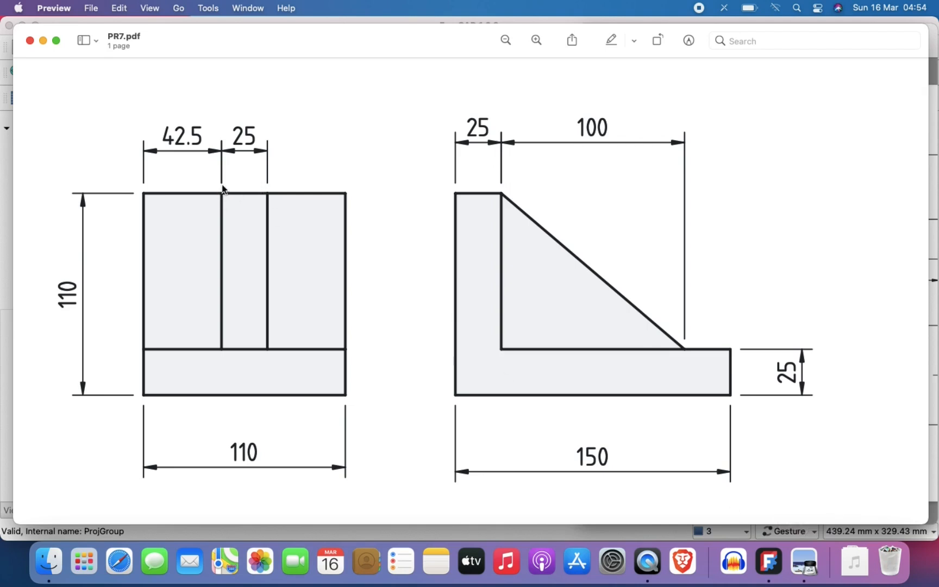
pyautogui.click(3, 220)
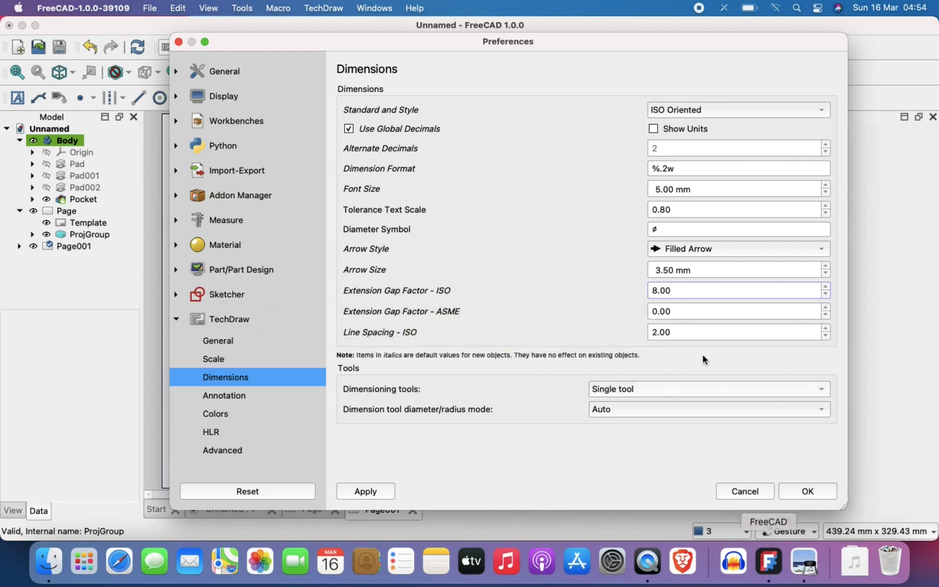
pyautogui.moveTo(679, 292); pyautogui.dragTo(644, 291)
pyautogui.click(622, 360)
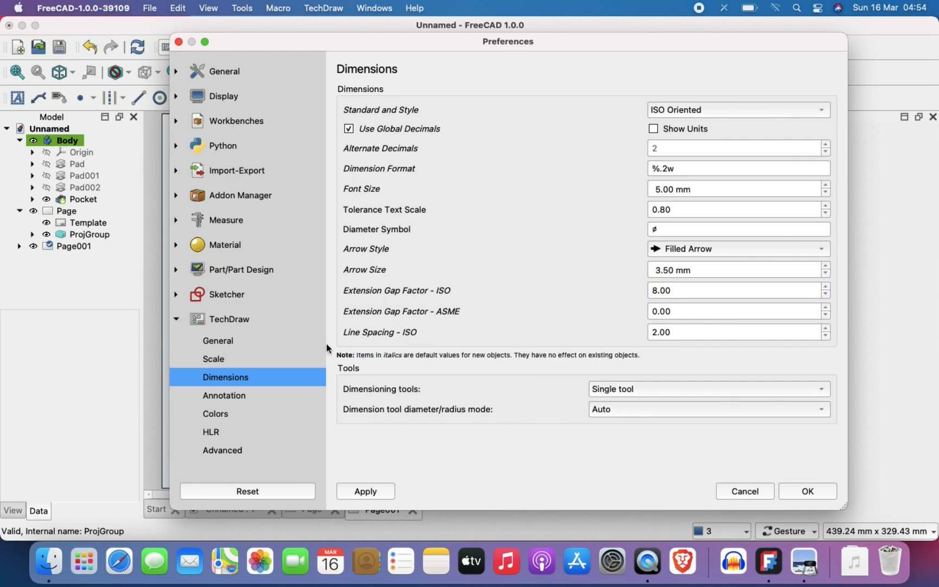
# - Review the dimensioning tool choices and the Annotation, Scale, General and Colors pages of the TechDraw preferences
pyautogui.click(667, 389)
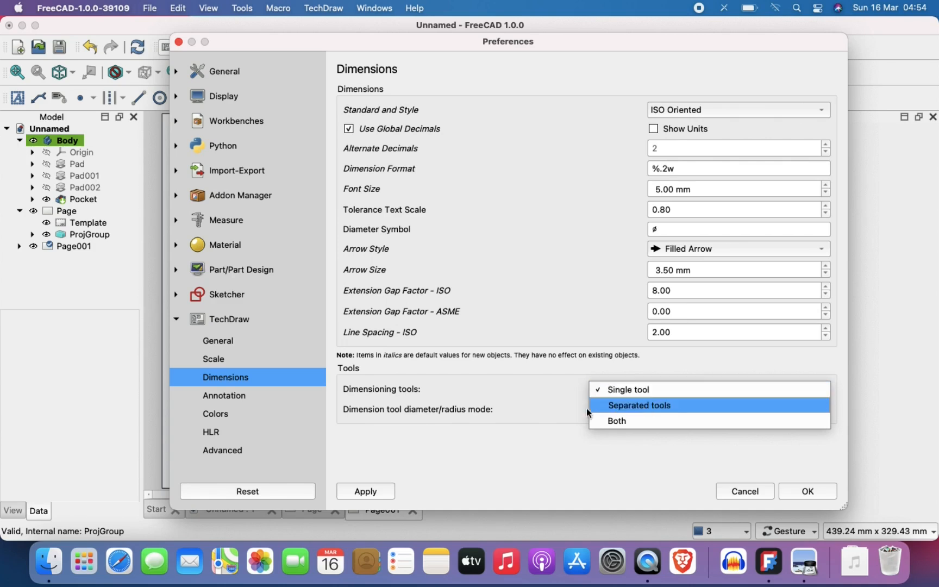
pyautogui.click(520, 366)
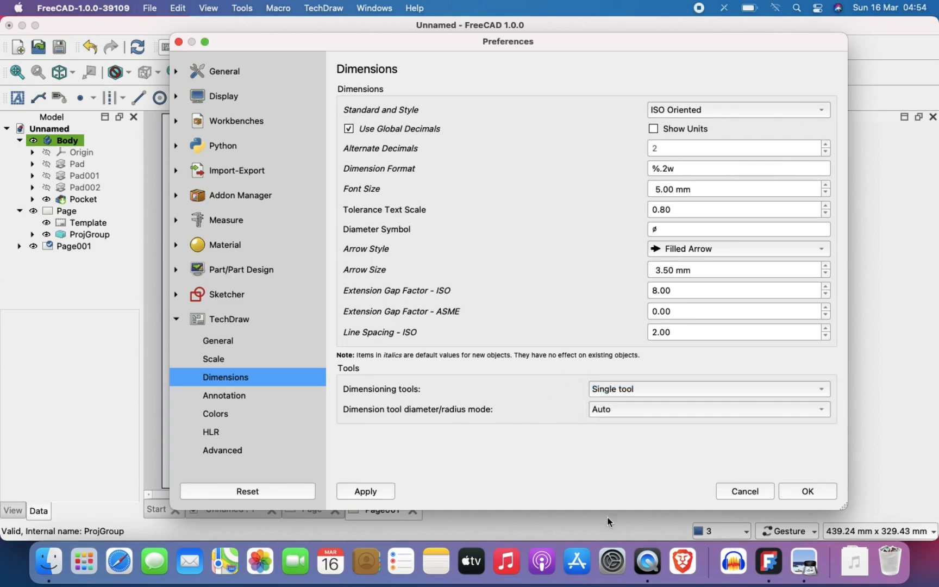
pyautogui.click(204, 399)
pyautogui.click(231, 357)
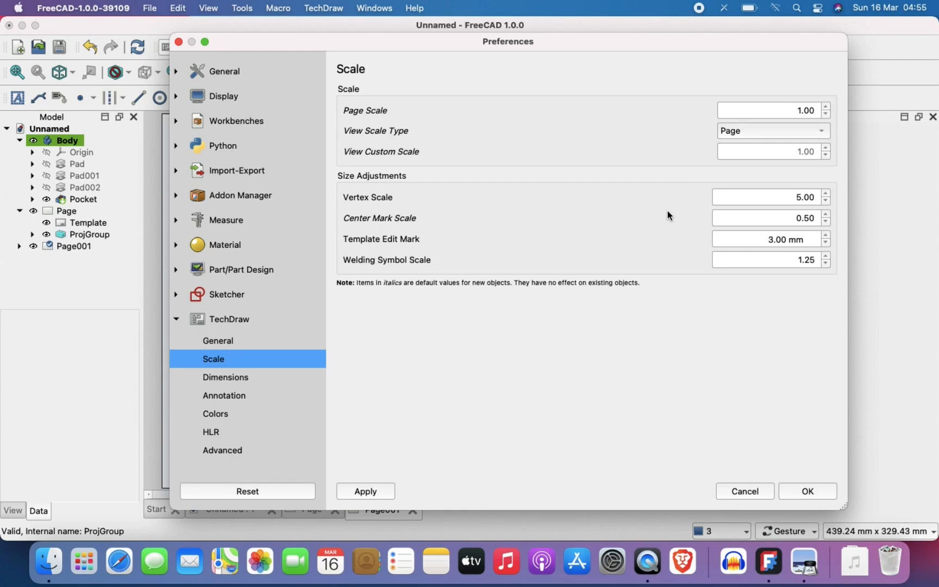
pyautogui.click(259, 340)
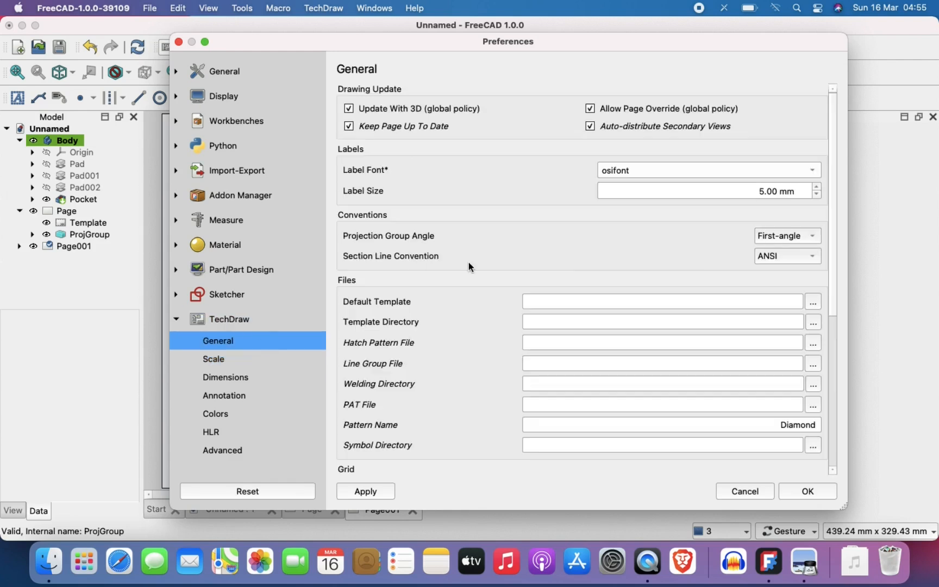
pyautogui.scroll(-5, 469, 262)
pyautogui.scroll(5, 469, 262)
pyautogui.click(229, 414)
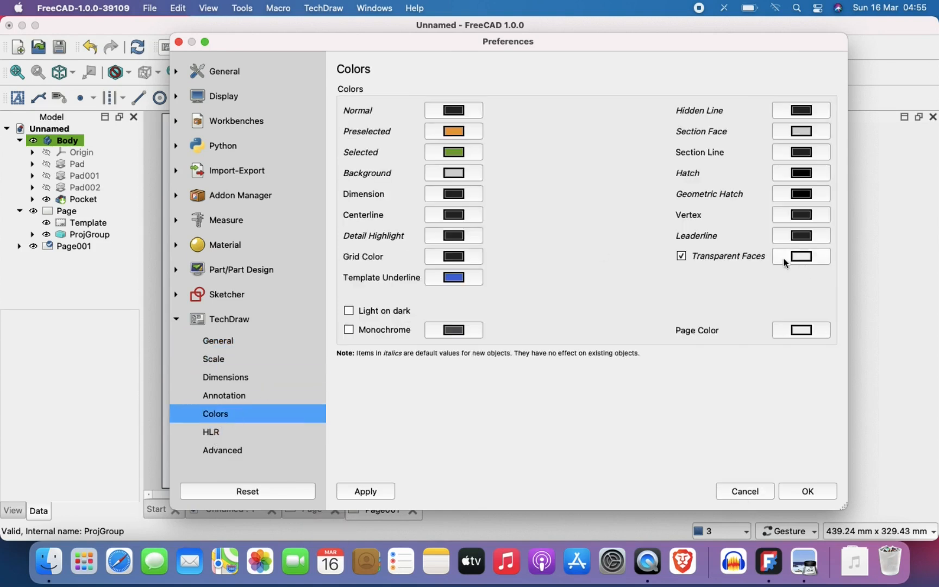
# - Check the ISO extension gap factor once more in the TechDraw dimension preferences and accept the preferences
pyautogui.click(242, 378)
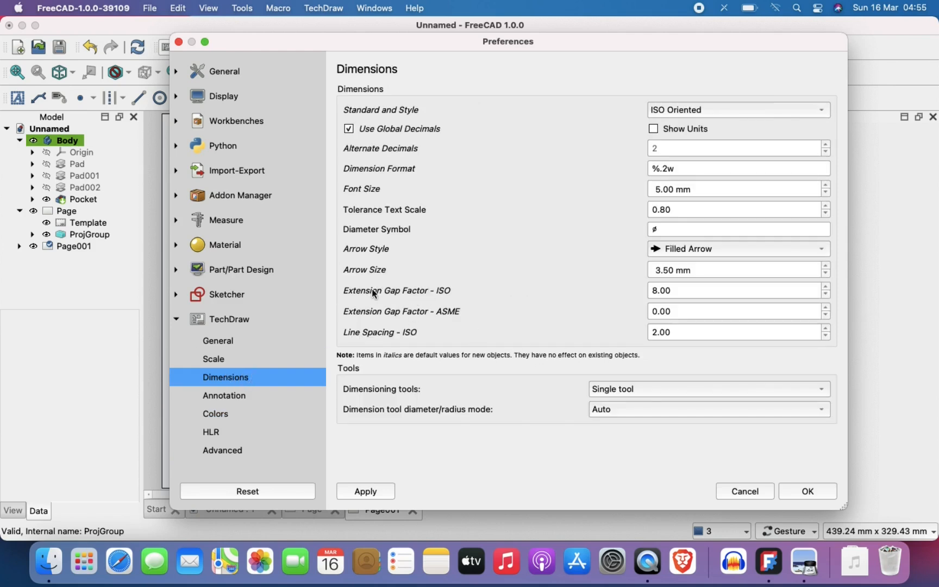
pyautogui.click(656, 294)
pyautogui.moveTo(656, 295); pyautogui.dragTo(641, 295)
pyautogui.click(615, 357)
pyautogui.click(822, 492)
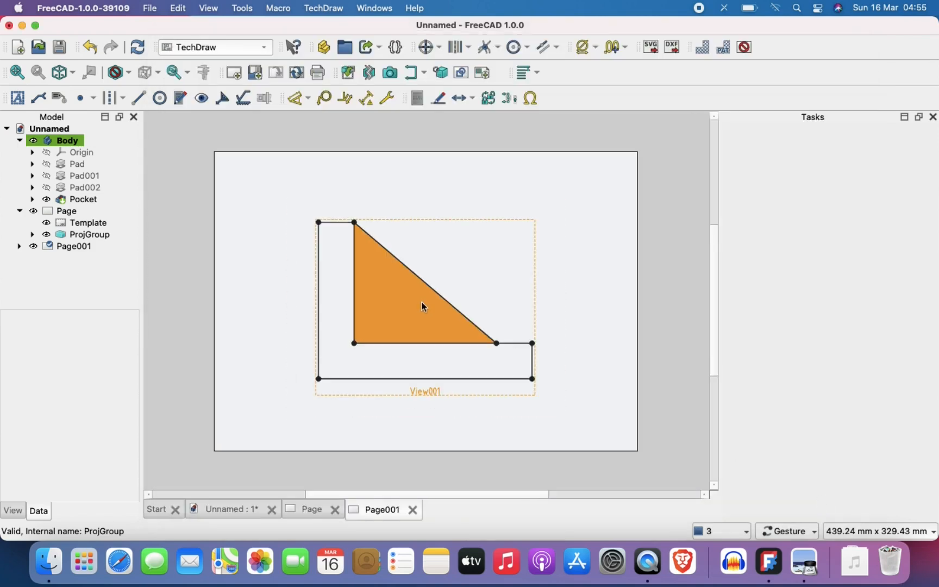
# - Delete Page001 together with its template and view, and return to the 3D model of the bracket
pyautogui.moveTo(421, 301); pyautogui.dragTo(421, 340, button='right')
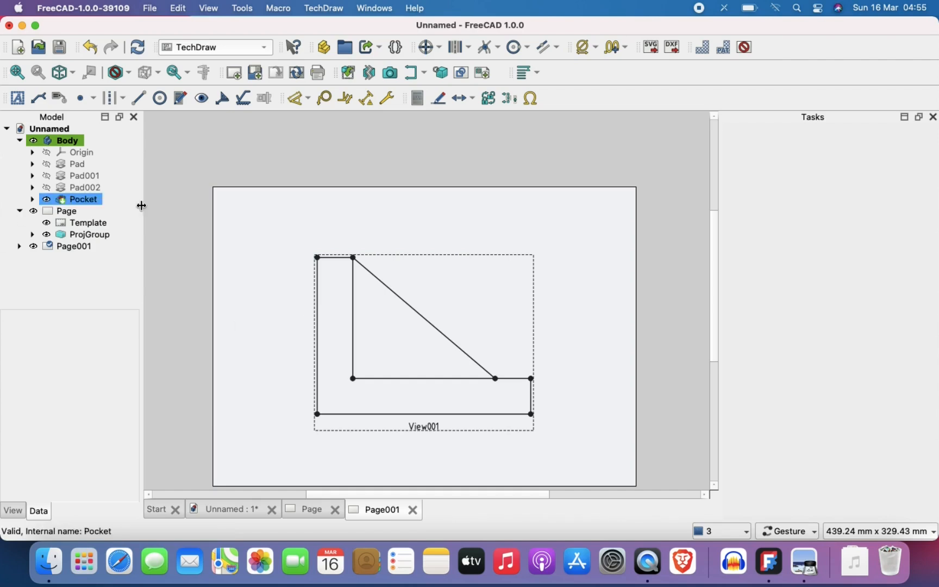
pyautogui.click(65, 249)
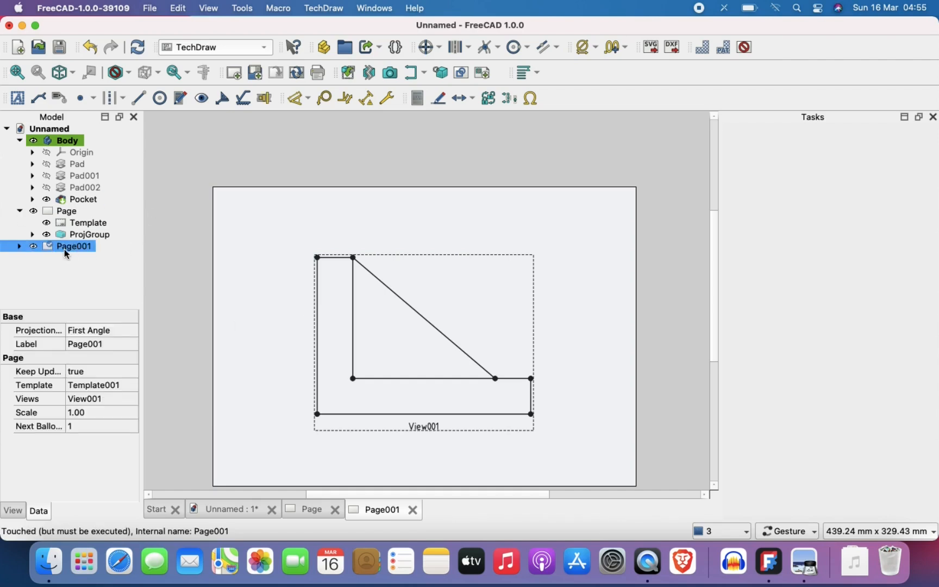
pyautogui.press('Delete')
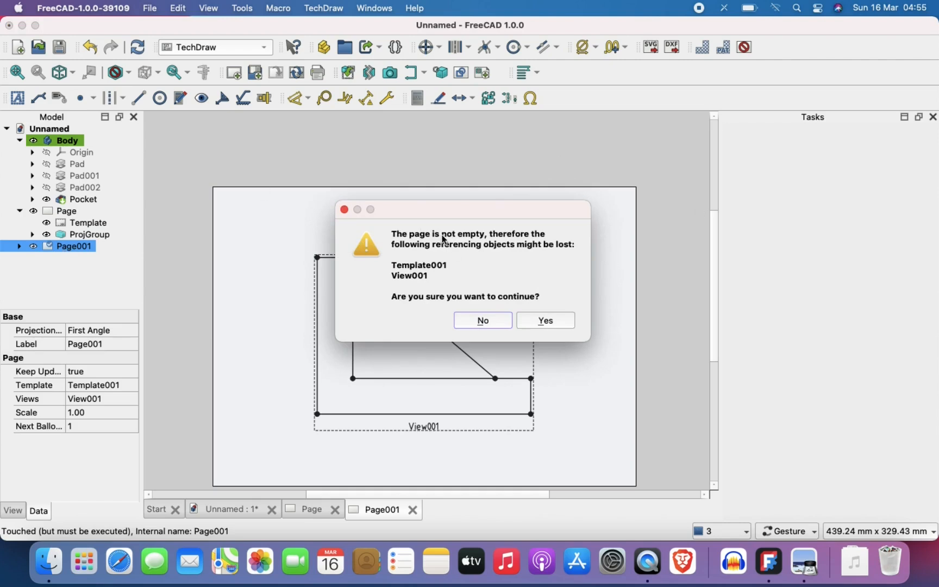
pyautogui.click(546, 320)
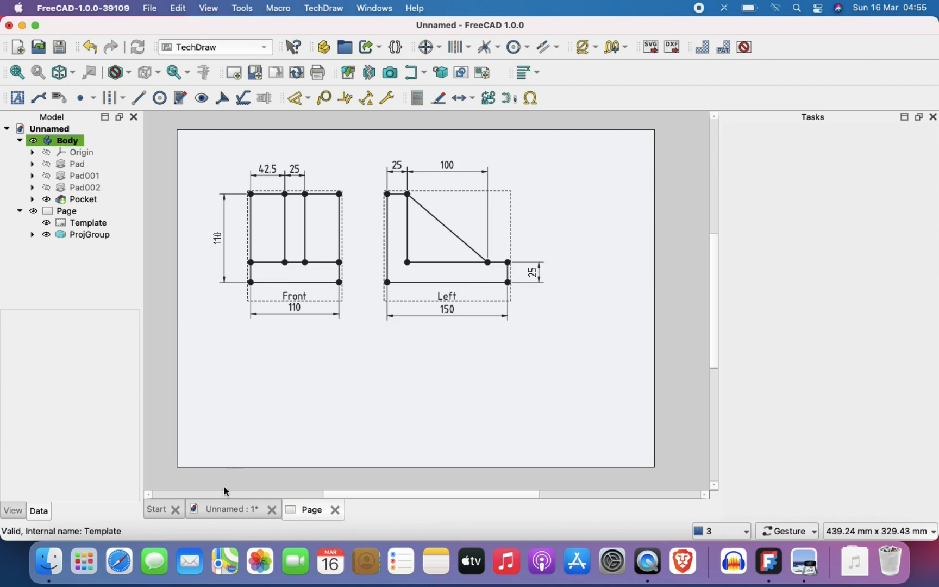
pyautogui.click(227, 509)
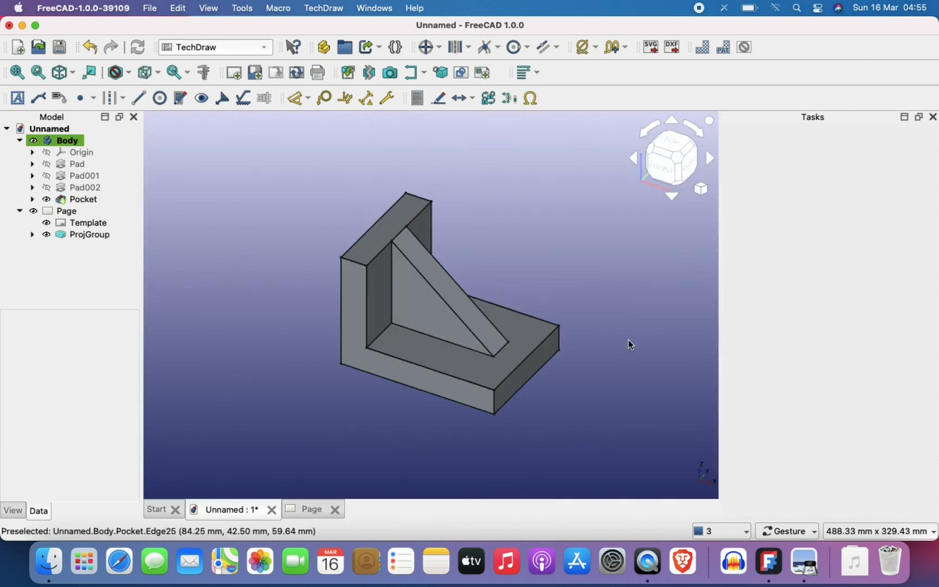
# - Switch to Preview, bring up the Practice 6.pdf drawing and close the PR7.pdf window
pyautogui.click(804, 561)
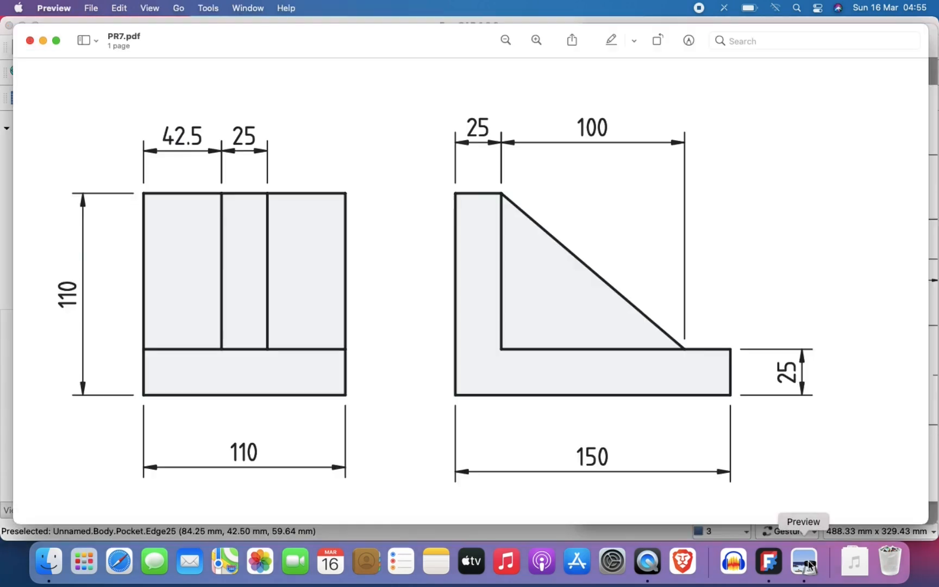
pyautogui.scroll(-3, 572, 267)
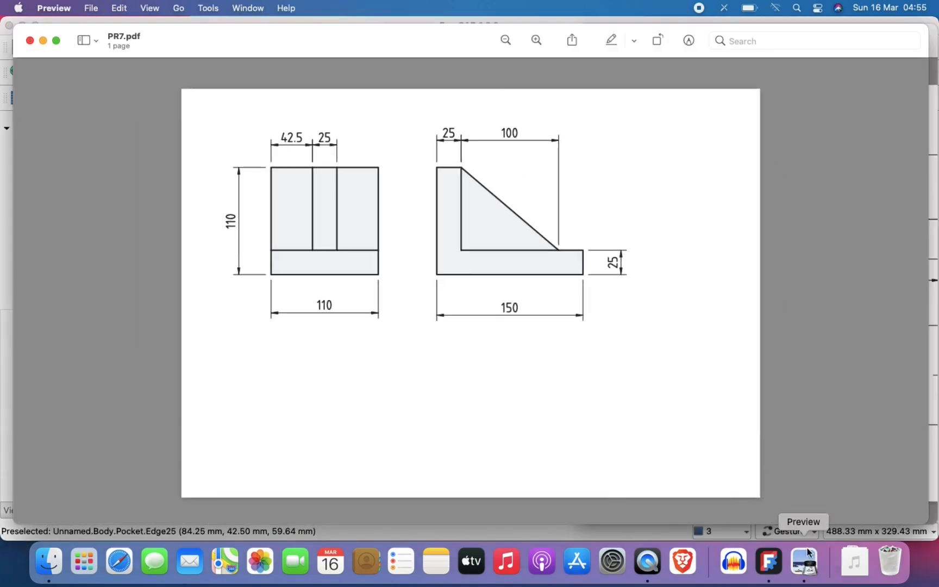
pyautogui.rightClick(807, 572)
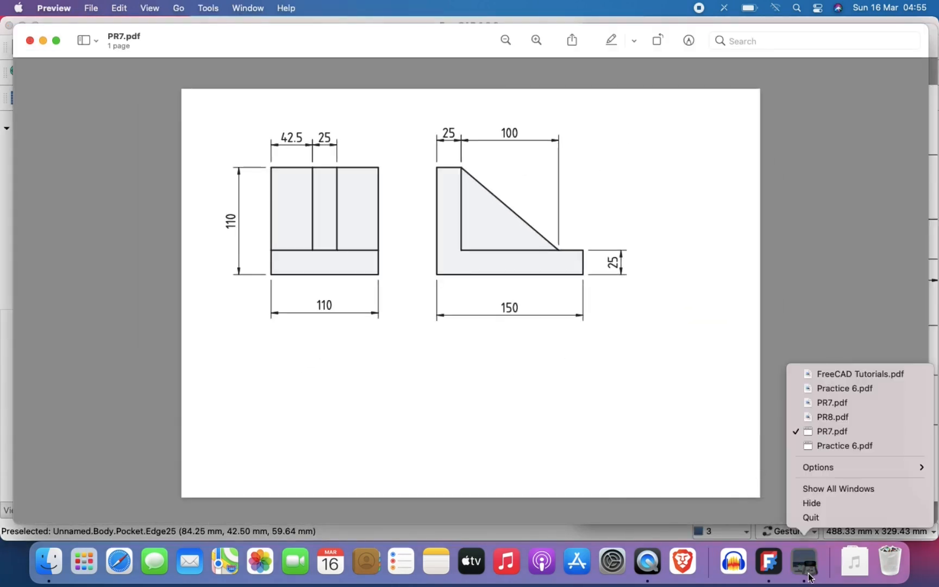
pyautogui.click(856, 445)
pyautogui.click(254, 220)
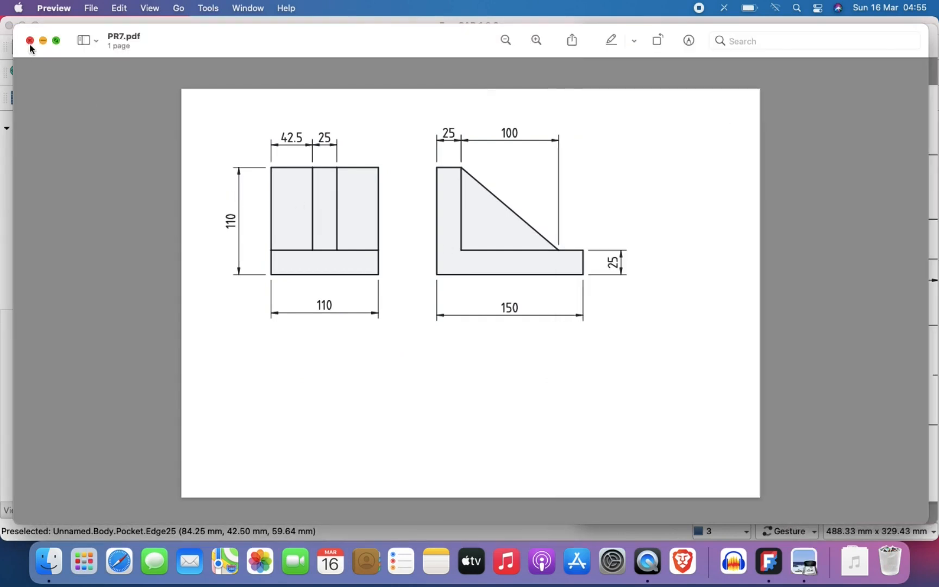
pyautogui.click(30, 41)
# - Examine the dimensioned views of the second part, the block with the square hole, in Practice 6.pdf and return to the bracket model in FreeCAD
pyautogui.moveTo(763, 36); pyautogui.dragTo(635, 36)
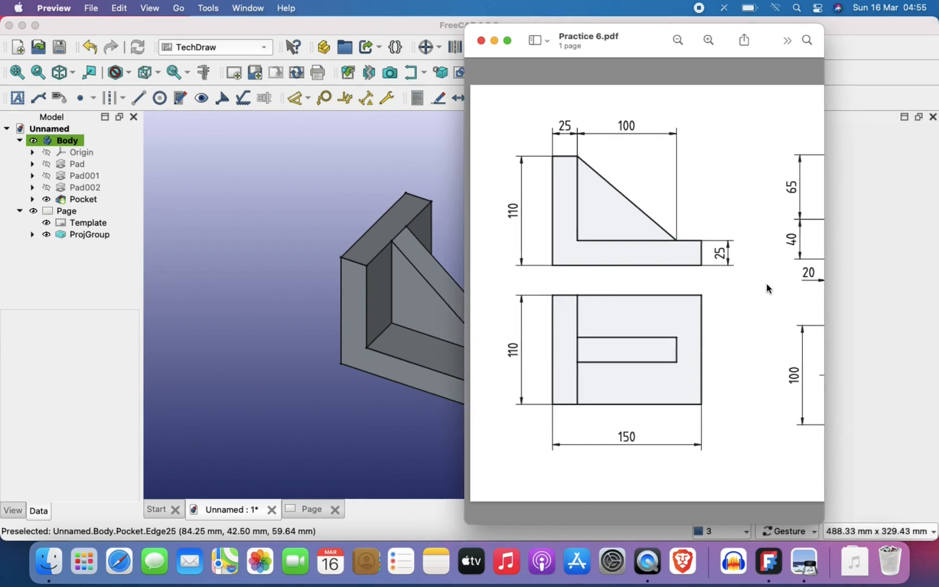
pyautogui.hscroll(8, 767, 289)
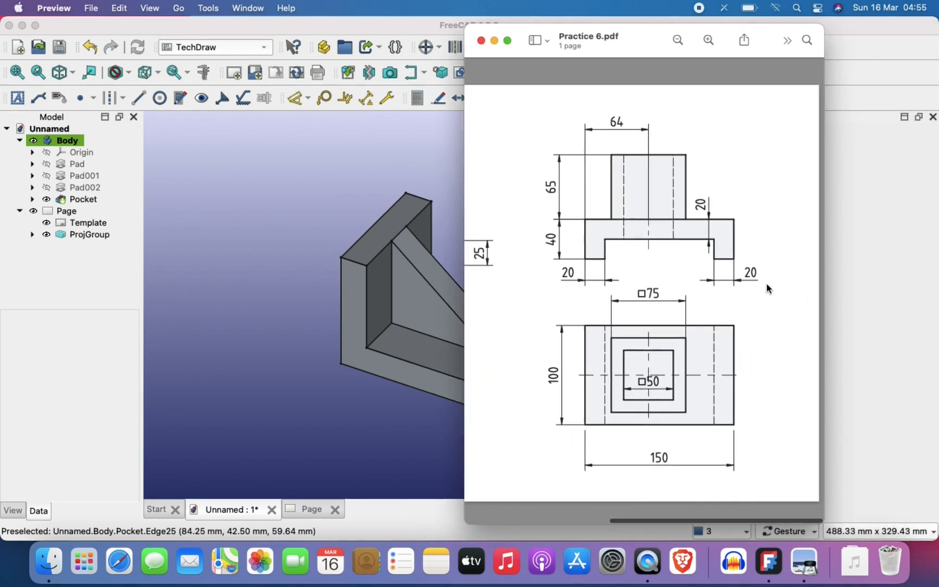
pyautogui.keyDown('ctrl'); pyautogui.scroll(3, 761, 274); pyautogui.keyUp('ctrl')
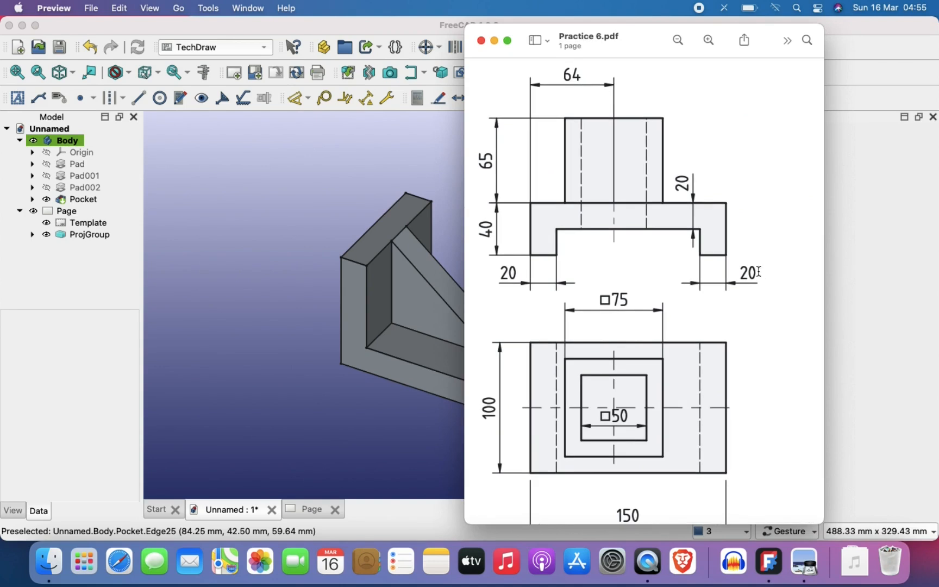
pyautogui.keyDown('ctrl'); pyautogui.scroll(-1, 759, 272); pyautogui.keyUp('ctrl')
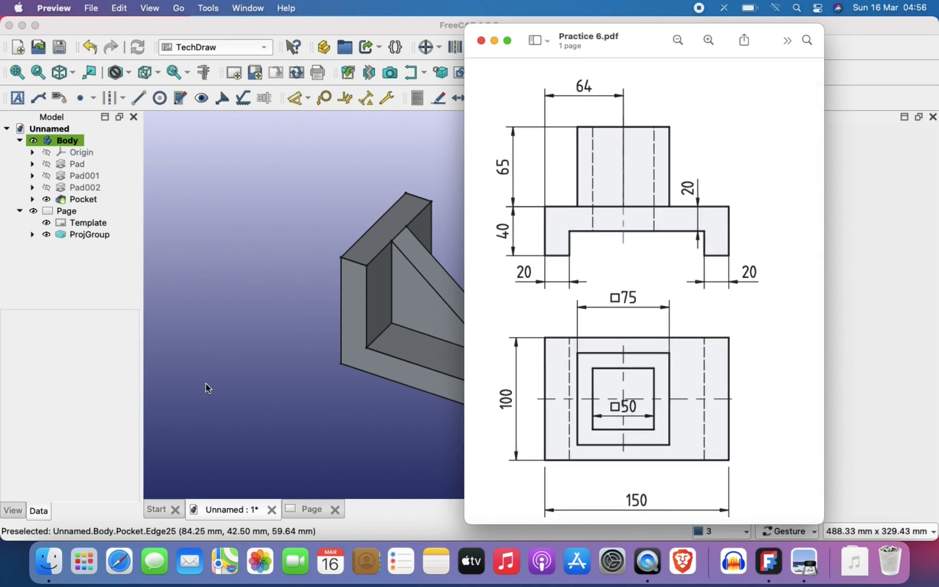
pyautogui.moveTo(653, 51); pyautogui.dragTo(738, 53)
pyautogui.click(227, 203)
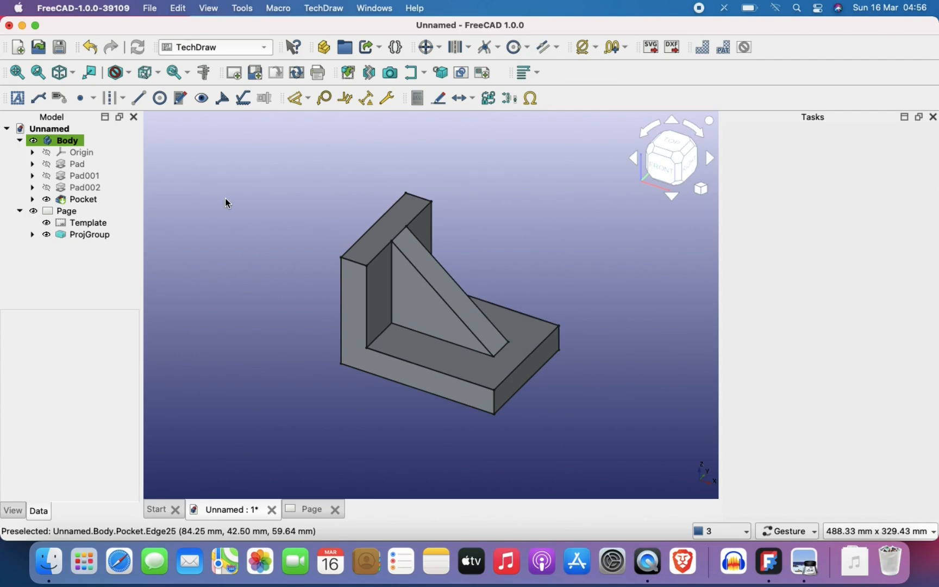
# - Hide the finished bracket body in the 3D view
pyautogui.click(63, 142)
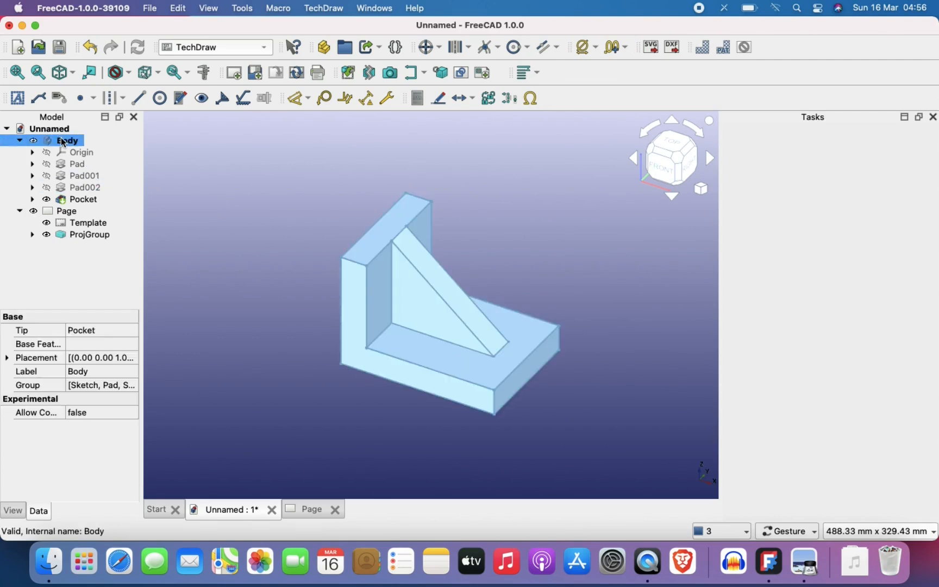
pyautogui.click(298, 214)
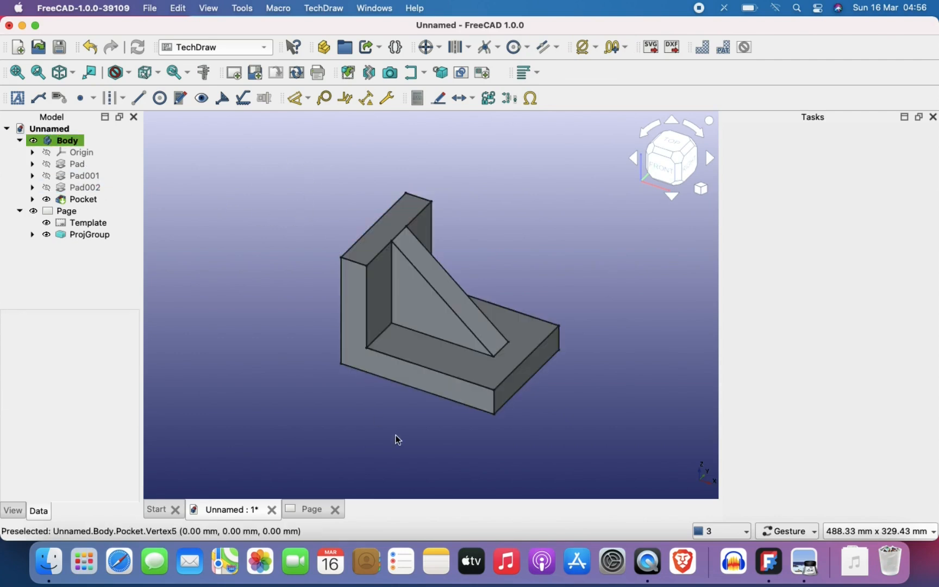
pyautogui.click(19, 140)
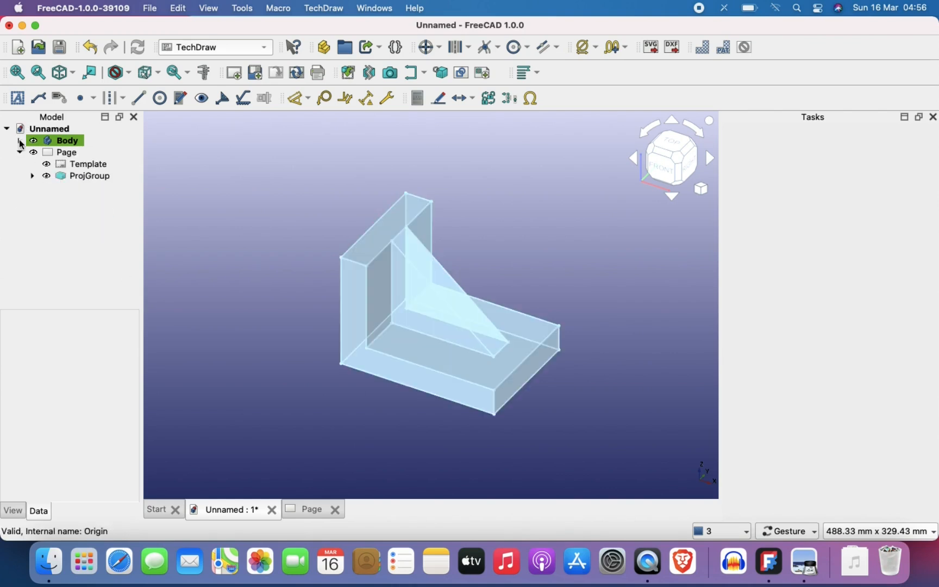
pyautogui.click(19, 140)
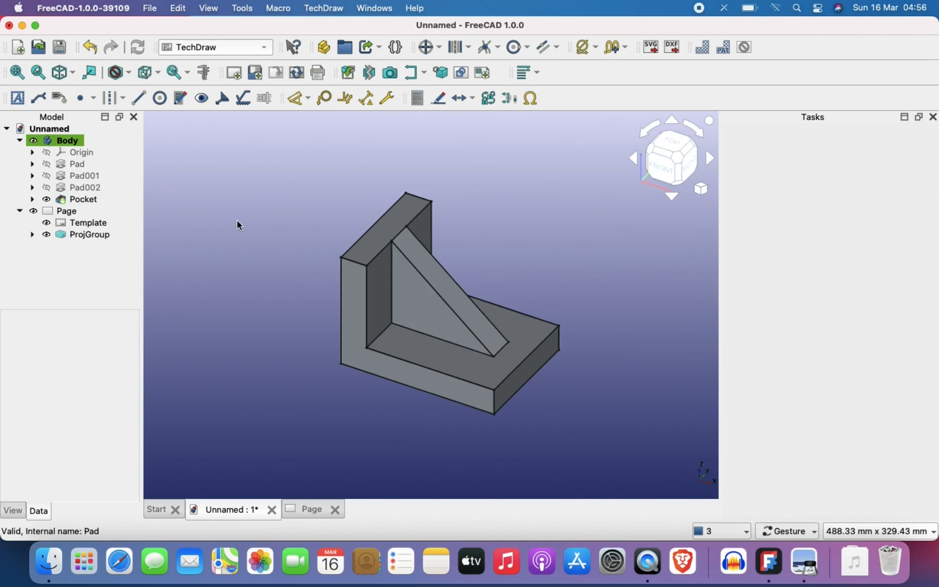
pyautogui.click(35, 143)
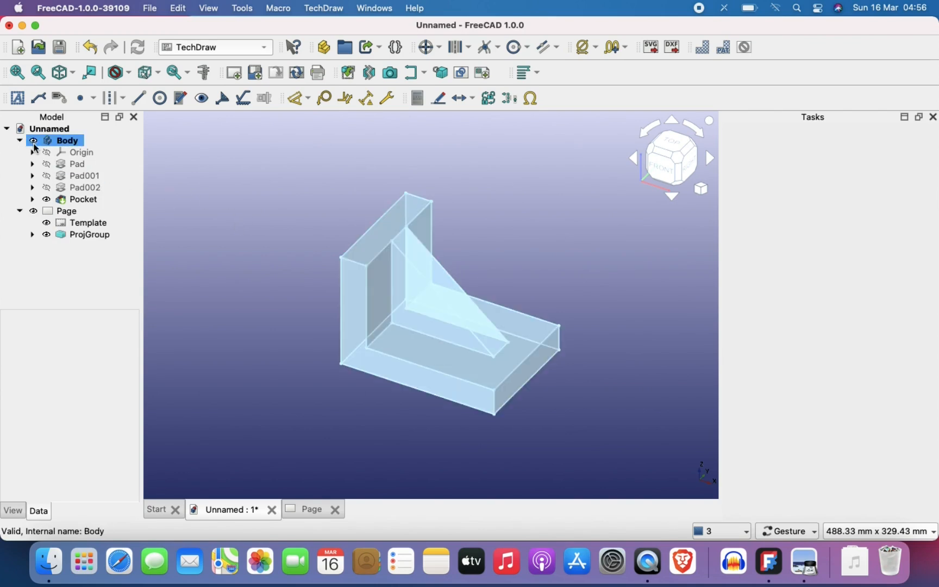
pyautogui.click(33, 141)
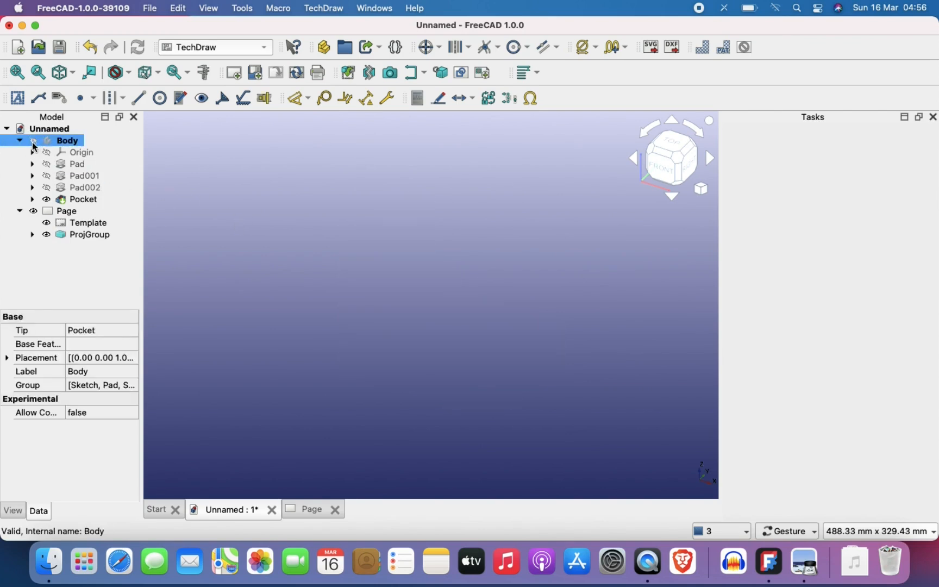
pyautogui.click(366, 205)
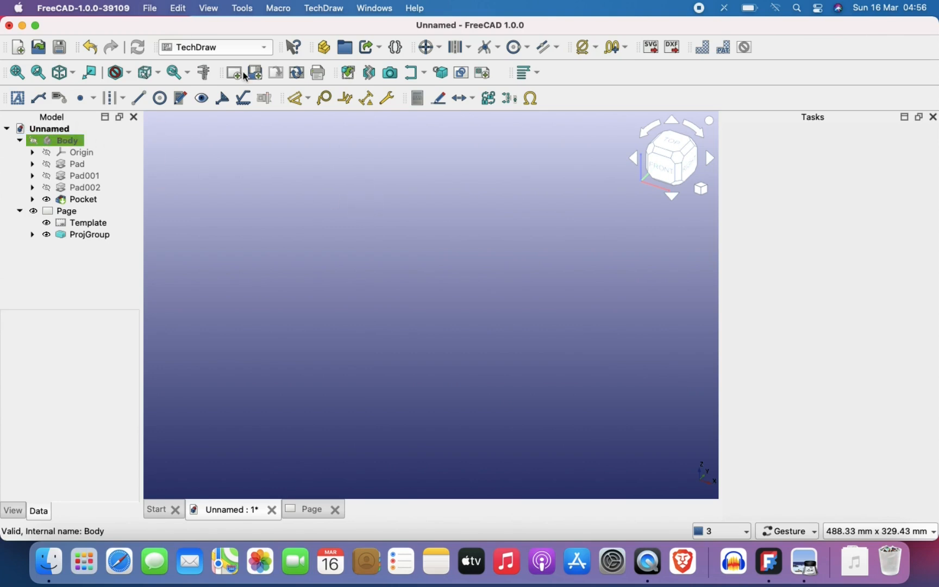
# - Switch to the Part Design workbench and create a second body in the document
pyautogui.click(217, 47)
pyautogui.click(211, 166)
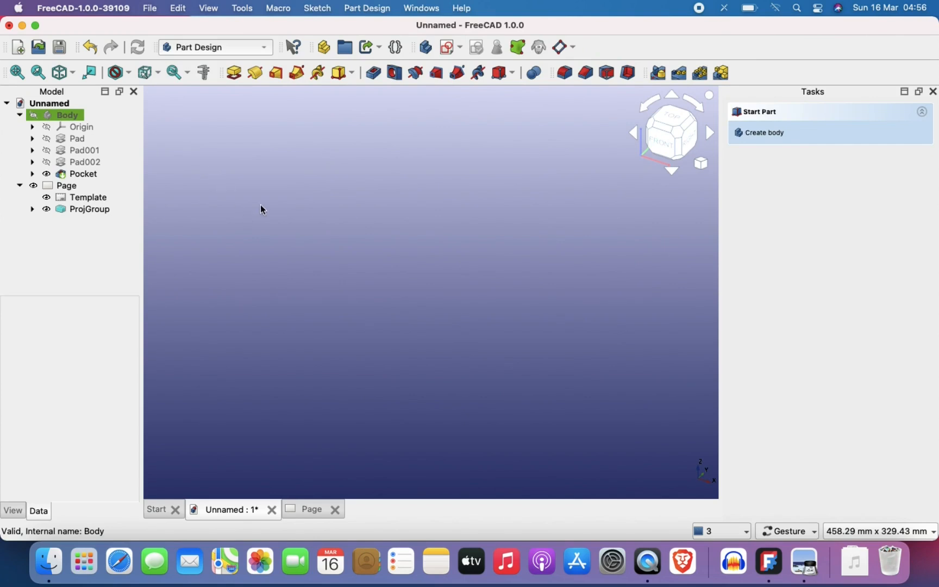
pyautogui.click(427, 52)
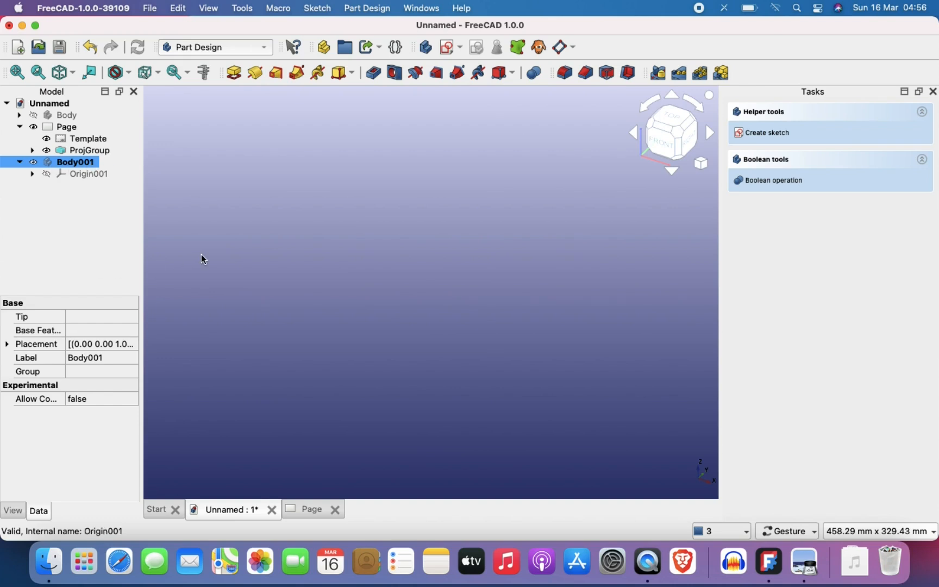
pyautogui.click(219, 259)
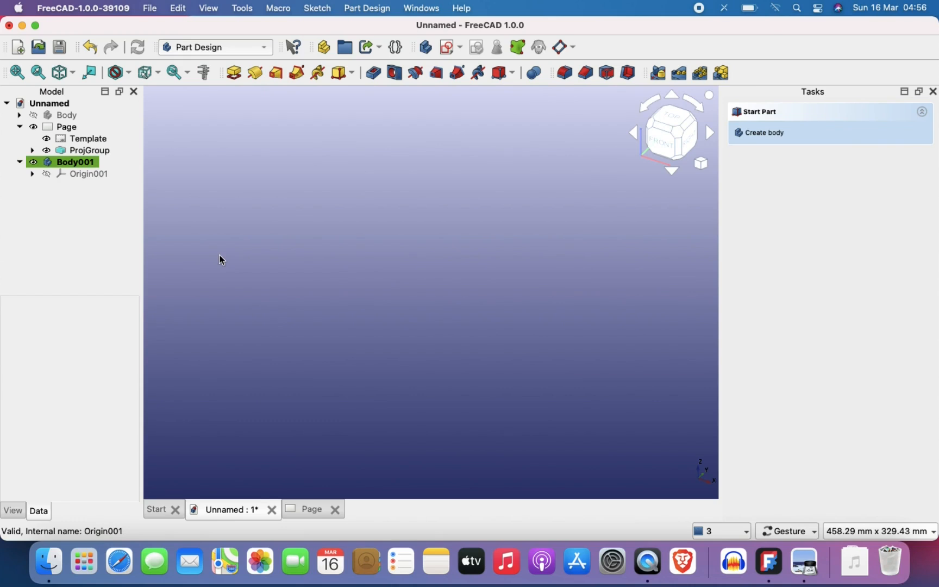
pyautogui.click(37, 164)
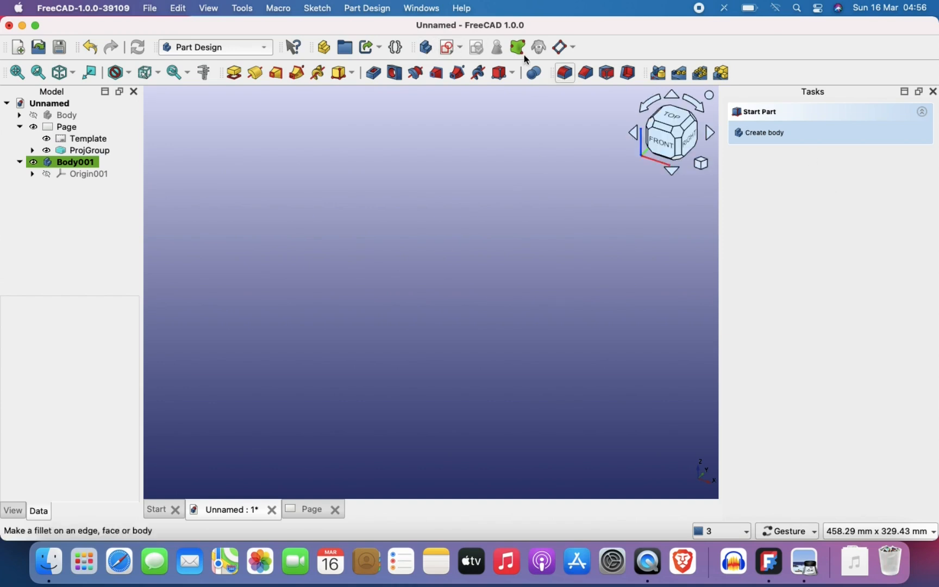
# - Start a sketch on the new body's XY plane, consulting the Practice 6 drawing for the part's shape
pyautogui.click(450, 49)
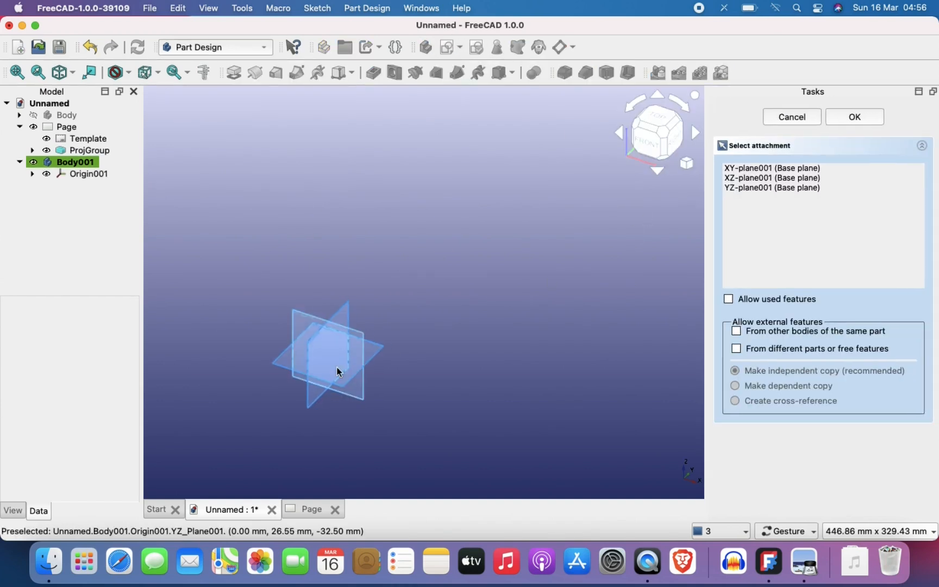
pyautogui.scroll(4, 337, 370)
pyautogui.scroll(5, 497, 325)
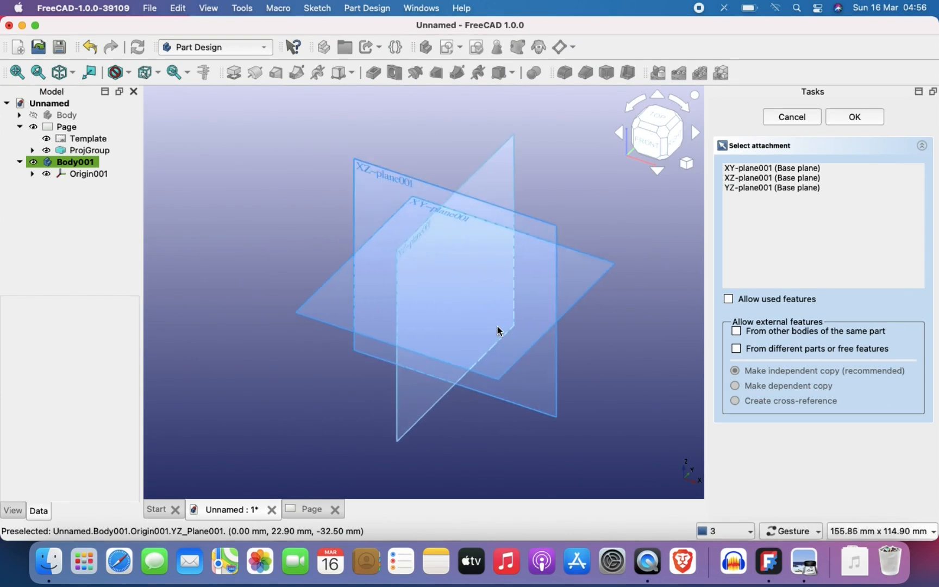
pyautogui.click(804, 562)
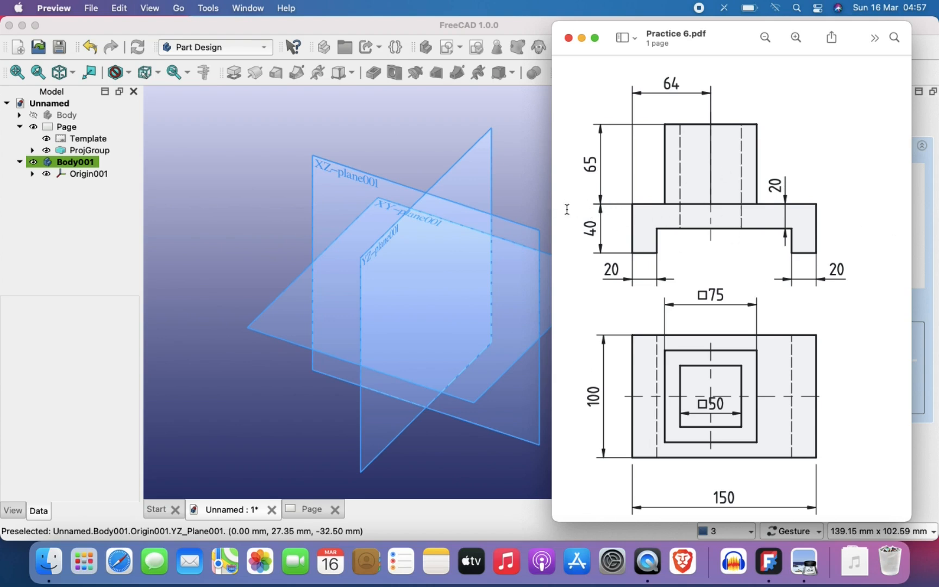
pyautogui.click(382, 212)
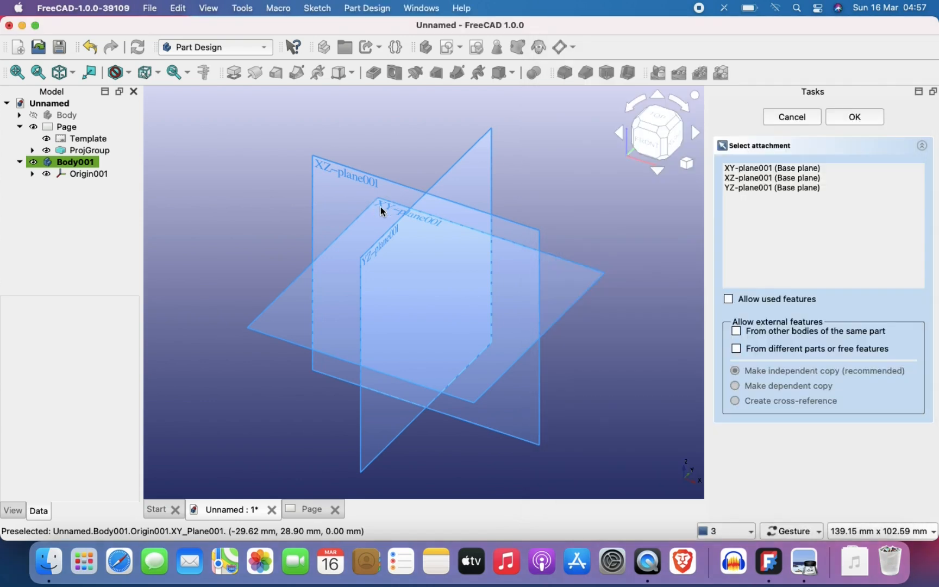
pyautogui.click(382, 211)
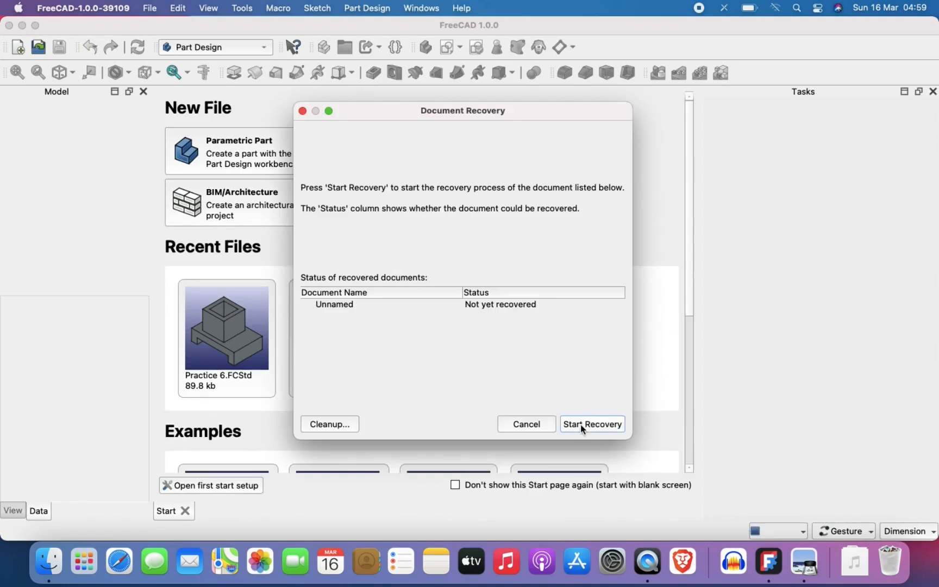
# - Recover the unsaved document, save it as PR7, and narrow the window to fit beside the Practice 6 drawing
pyautogui.click(582, 425)
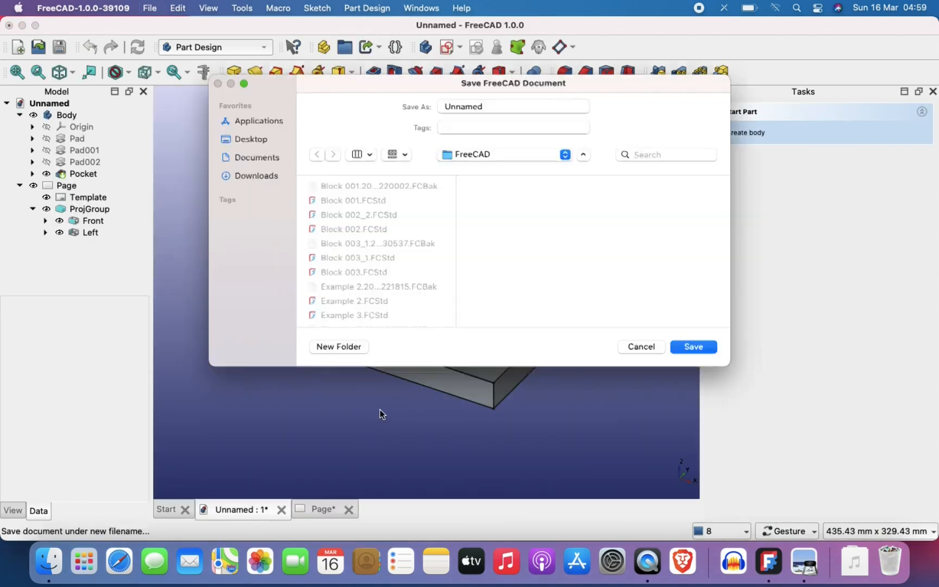
pyautogui.write('PR7')
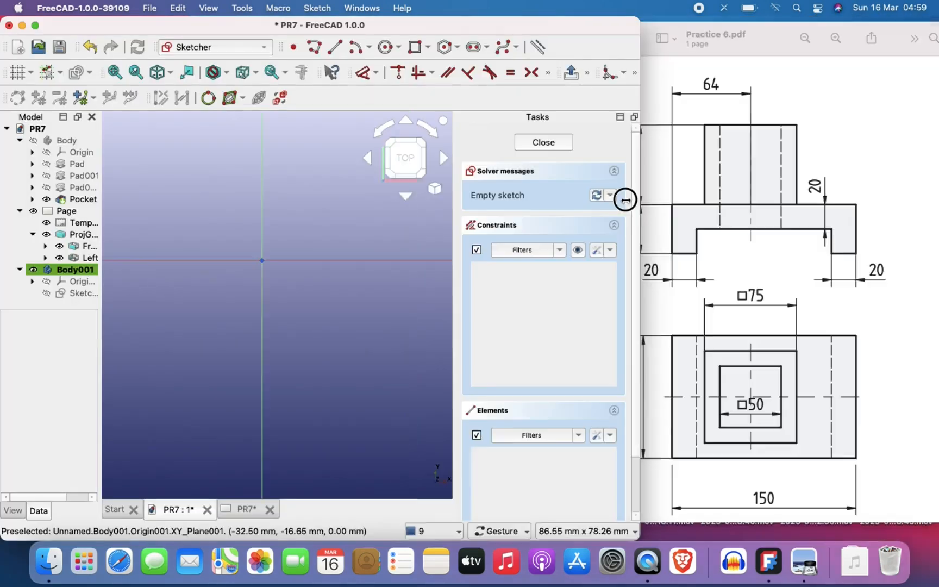
pyautogui.moveTo(625, 200); pyautogui.dragTo(591, 200)
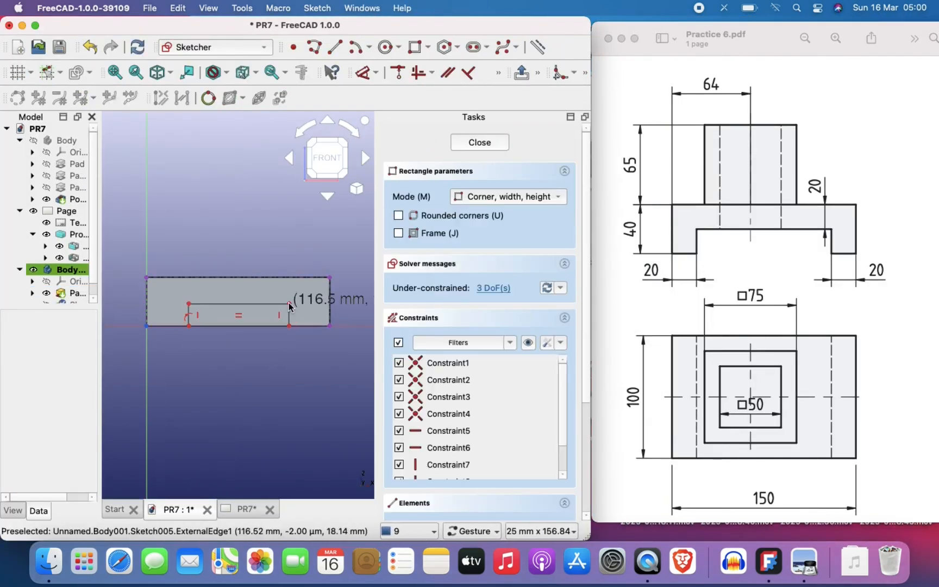
# - Finish the notch rectangle on the block's front face with its upper corner at about 116.5 mm across and 18 mm up
pyautogui.click(289, 307)
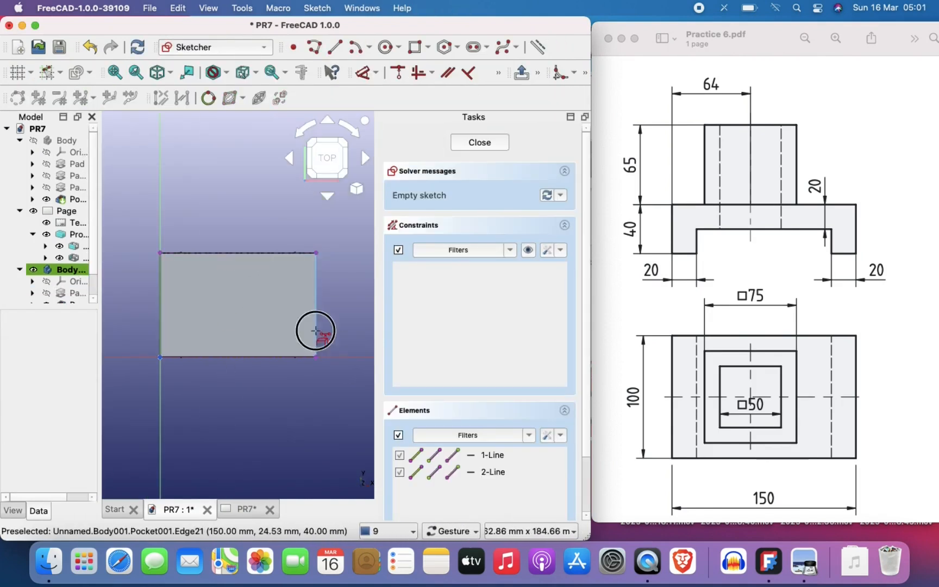
# - Sketch a 75 × 75 mm centred square on the block's top face, centred at about X 40.7 mm, Y 62.5 mm
pyautogui.press('g')
pyautogui.press('r')
pyautogui.click(202, 292)
pyautogui.write('75')
pyautogui.press('Tab')
pyautogui.write('75')
pyautogui.press('Return')
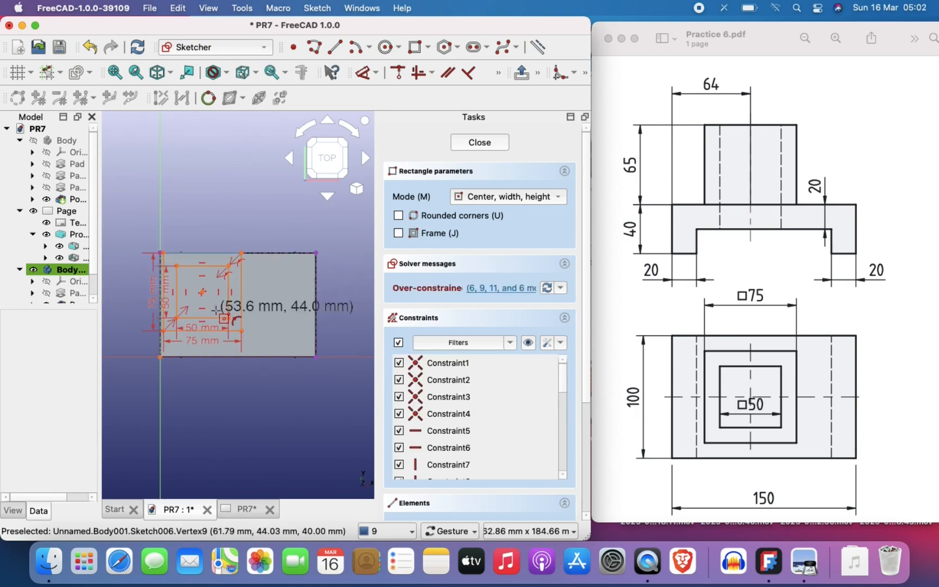
pyautogui.click(465, 374)
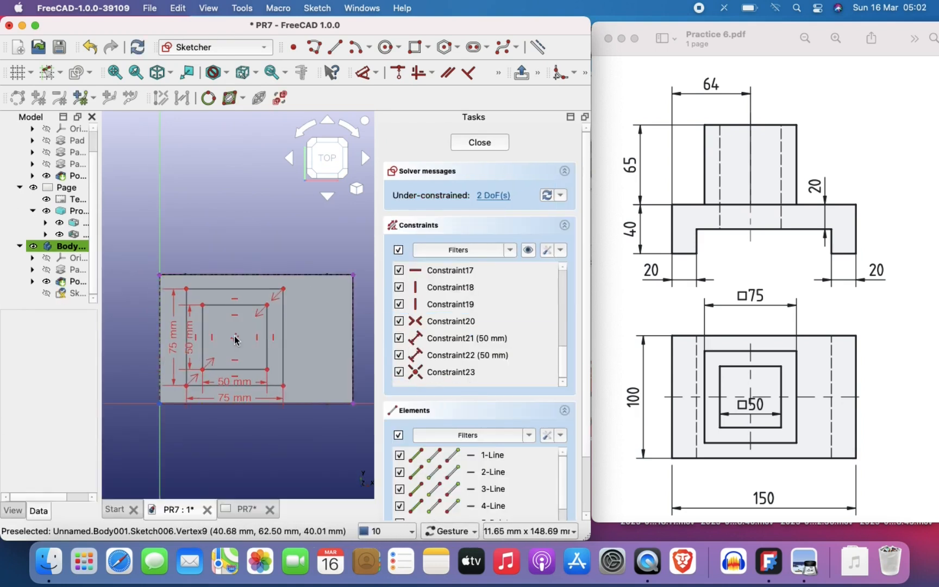
pyautogui.click(132, 250)
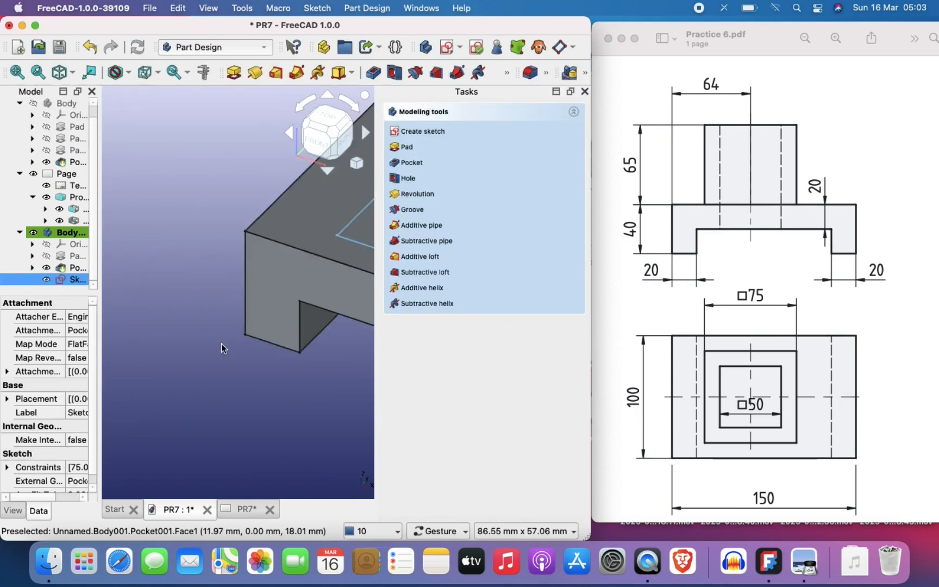
# - Start a sketch on the square floor face inside the hollow tower
pyautogui.scroll(-3, 230, 347)
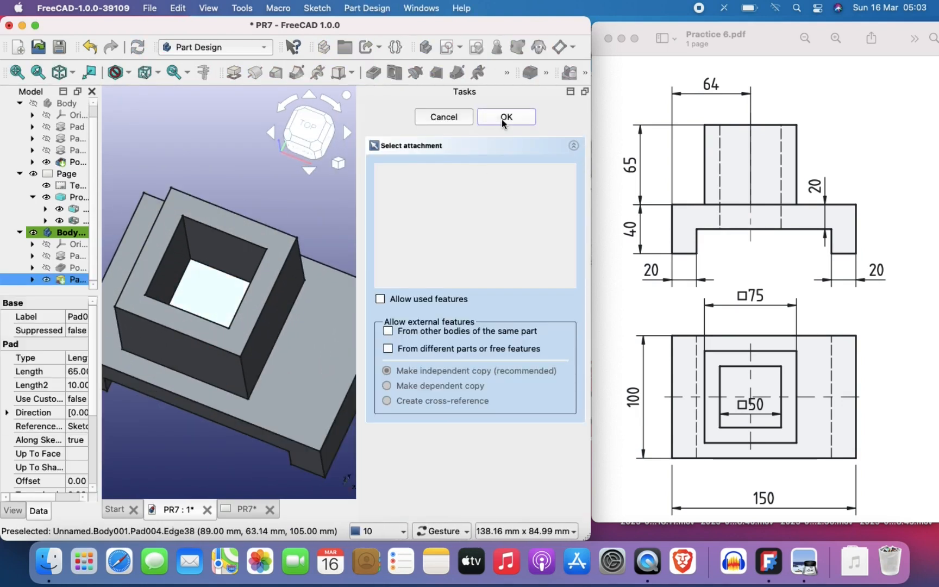
pyautogui.click(504, 117)
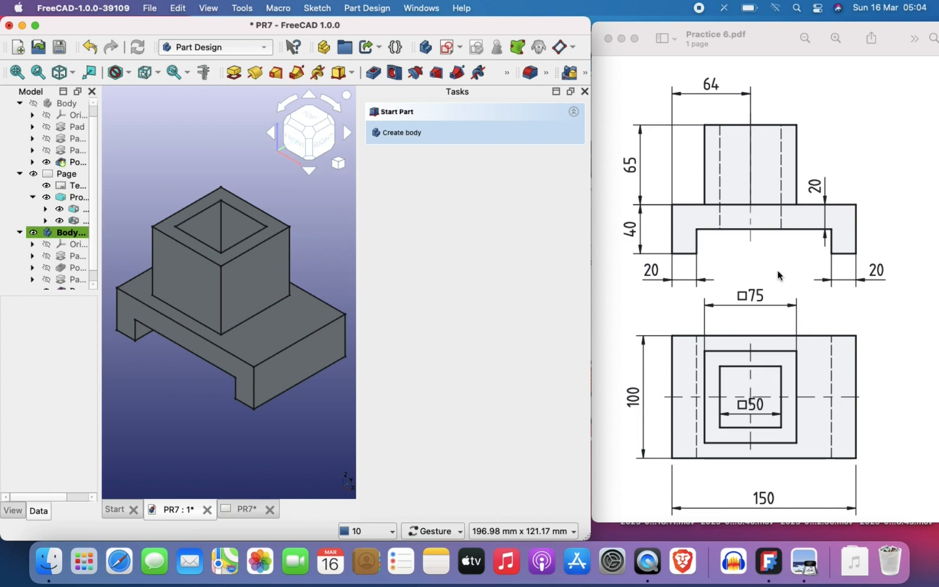
# - Examine the Practice 6 drawing's front and top views, including the square-section dimension symbols, against the finished model
pyautogui.scroll(2, 744, 321)
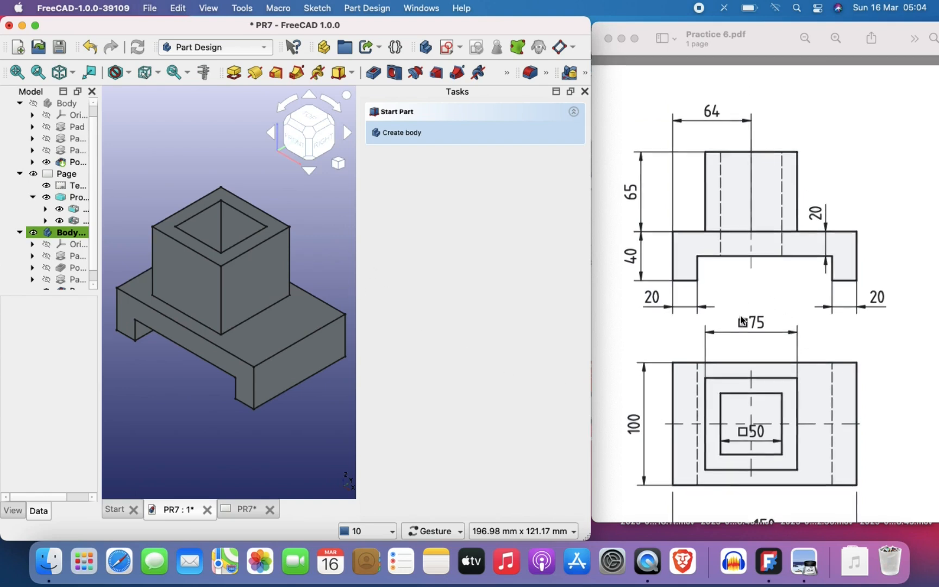
pyautogui.click(753, 330)
pyautogui.scroll(5, 765, 342)
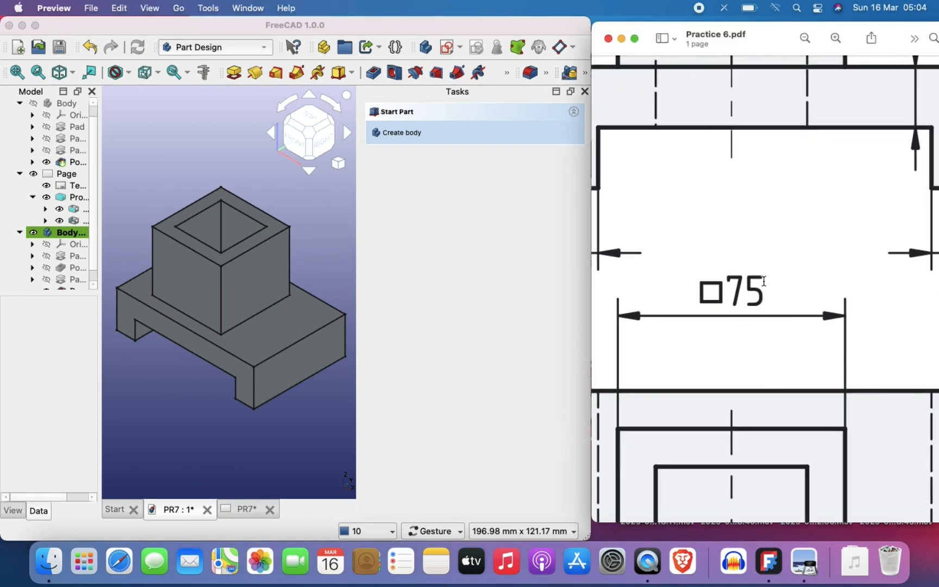
pyautogui.scroll(-5, 764, 281)
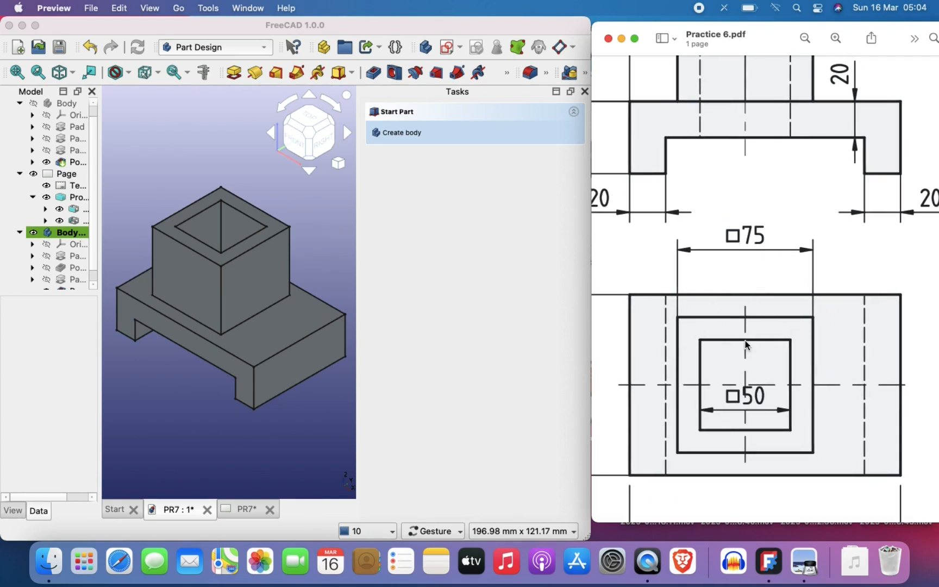
pyautogui.scroll(-2, 785, 280)
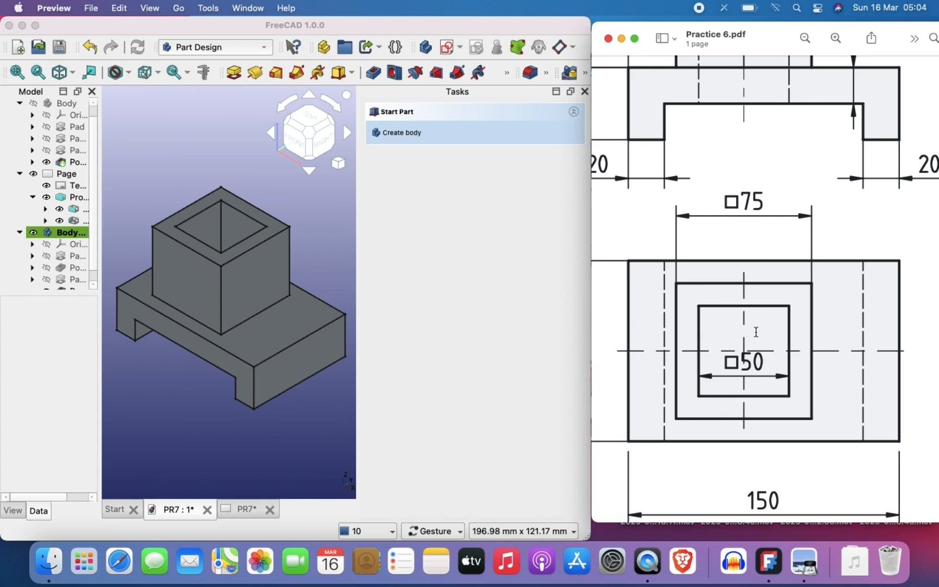
pyautogui.keyDown('ctrl'); pyautogui.scroll(-5, 734, 346); pyautogui.keyUp('ctrl')
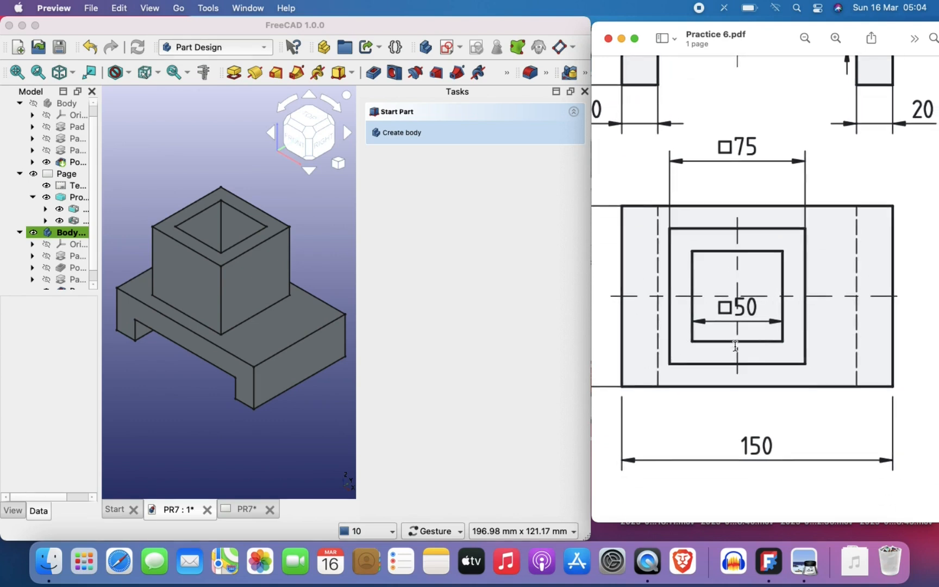
pyautogui.keyDown('ctrl'); pyautogui.scroll(5, 784, 375); pyautogui.keyUp('ctrl')
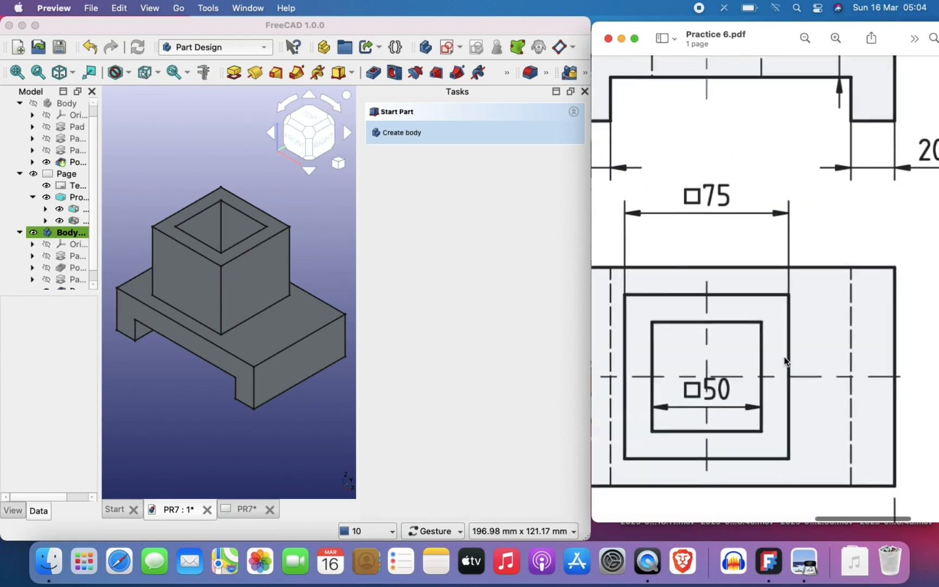
pyautogui.hscroll(-1, 784, 374)
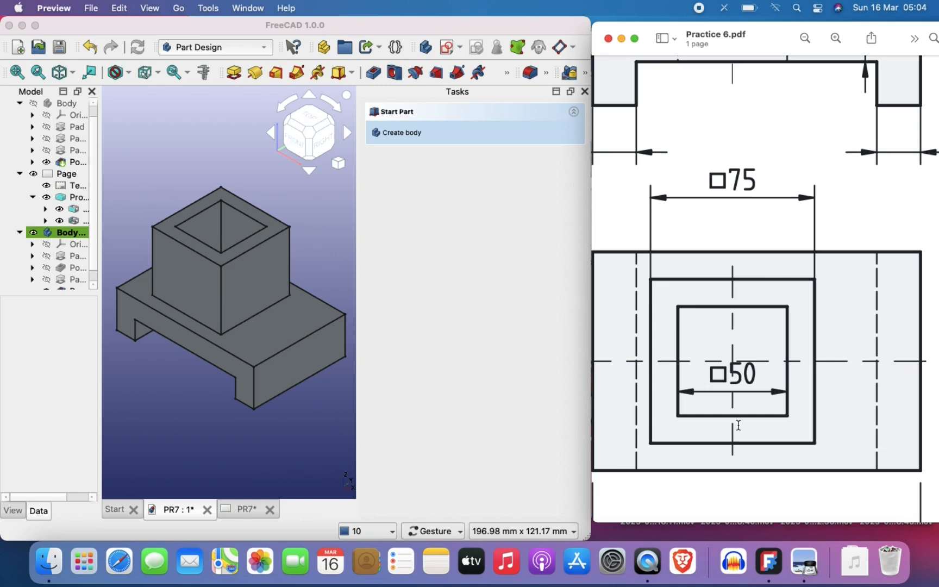
pyautogui.keyDown('ctrl'); pyautogui.scroll(-2, 738, 429); pyautogui.keyUp('ctrl')
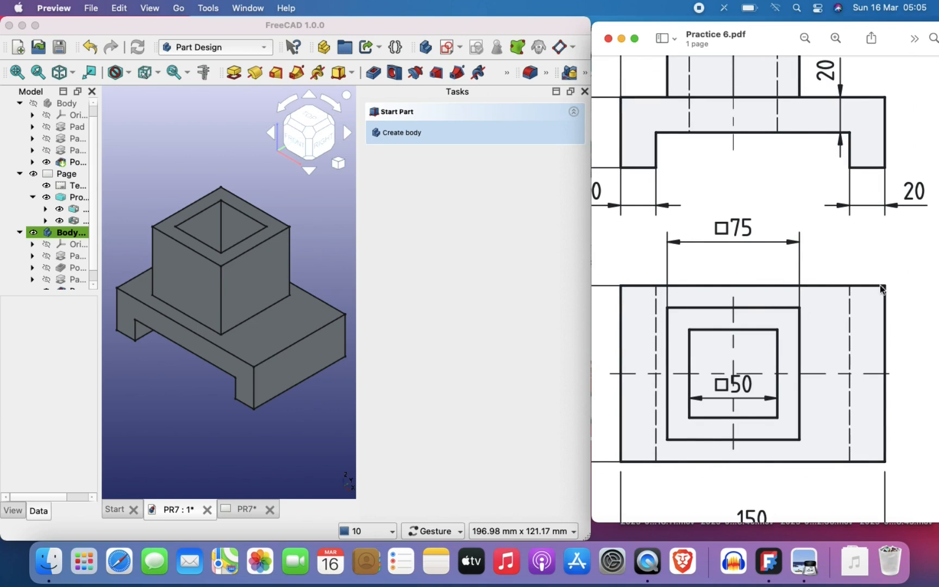
pyautogui.keyDown('ctrl'); pyautogui.scroll(-3, 867, 408); pyautogui.keyUp('ctrl')
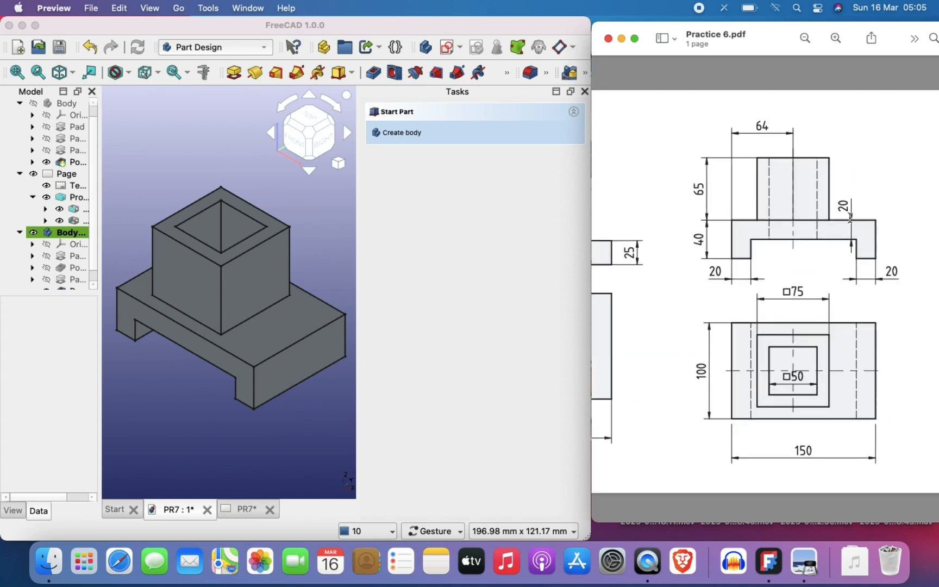
pyautogui.keyDown('ctrl'); pyautogui.scroll(3, 866, 226); pyautogui.keyUp('ctrl')
pyautogui.scroll(2, 868, 229)
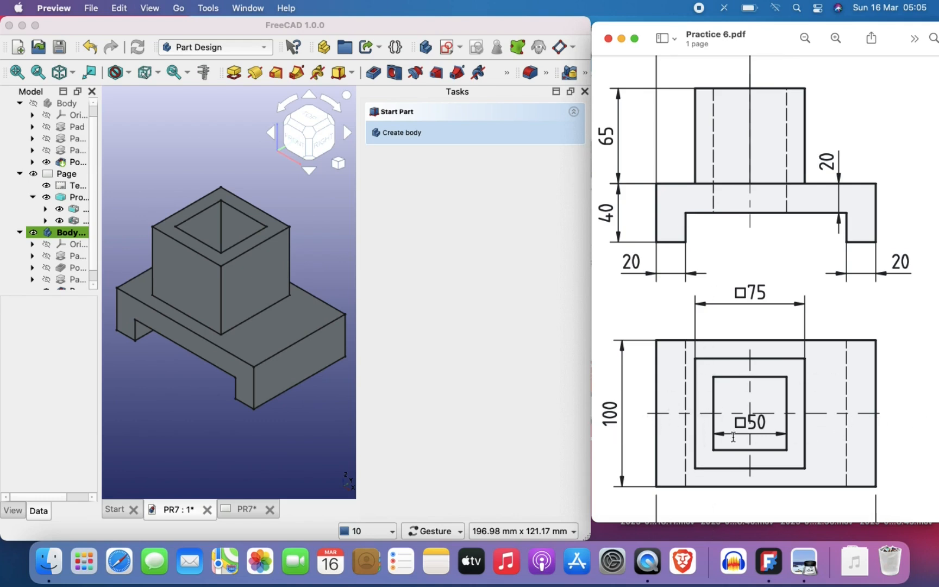
# - Examine the Practice 6 drawing's tower centreline offset, height and base dimensions, along with the overall sheet
pyautogui.scroll(3, 736, 167)
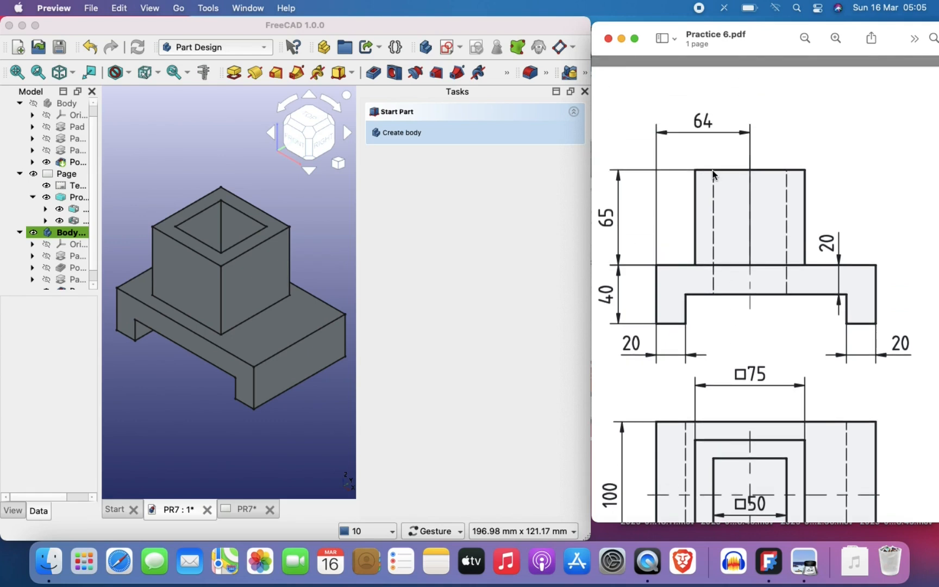
pyautogui.scroll(-2, 715, 304)
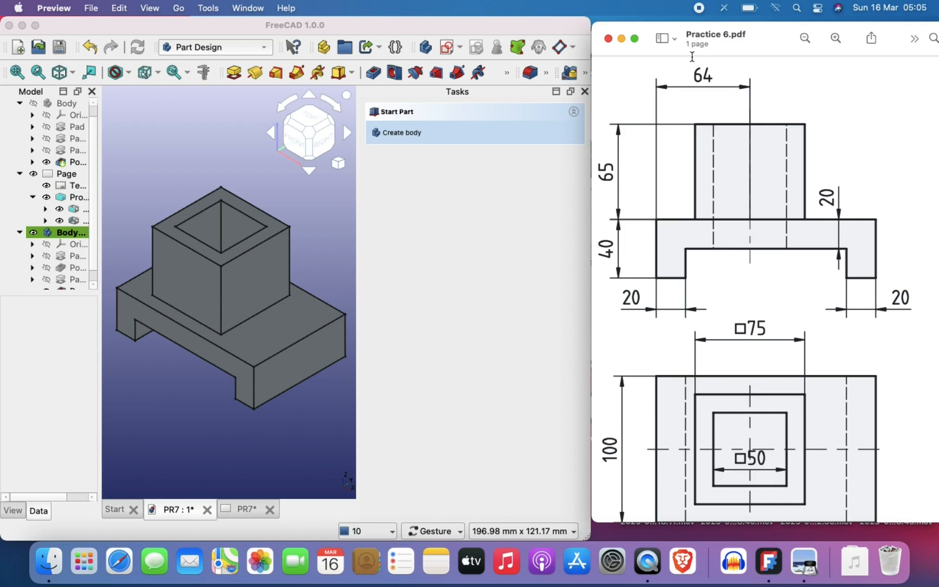
pyautogui.keyDown('ctrl'); pyautogui.scroll(-3, 798, 309); pyautogui.keyUp('ctrl')
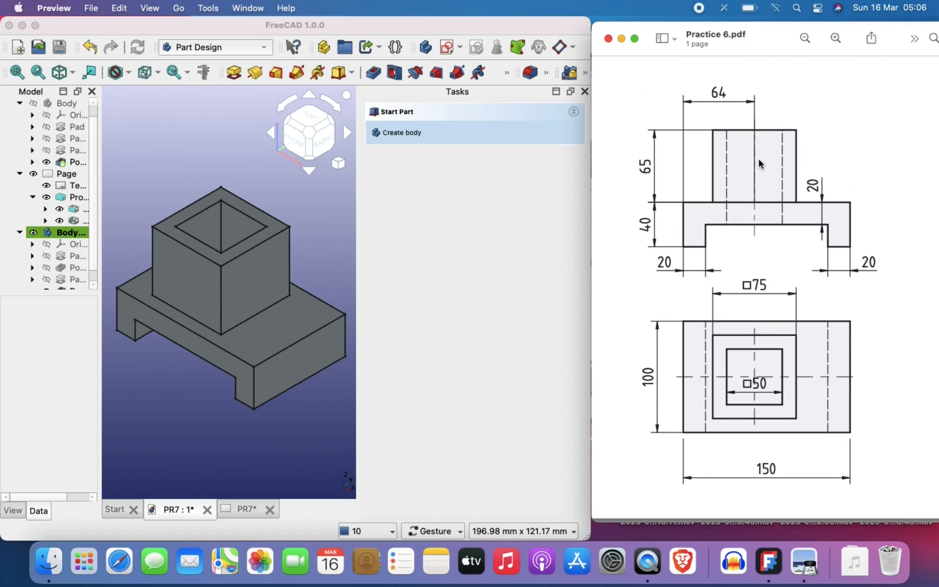
pyautogui.keyDown('ctrl'); pyautogui.scroll(3, 759, 164); pyautogui.keyUp('ctrl')
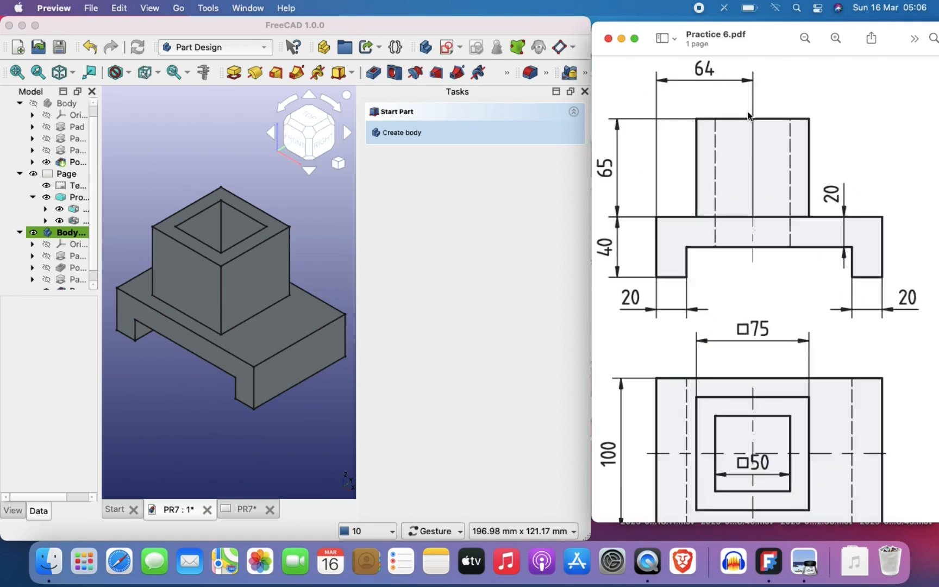
pyautogui.keyDown('ctrl'); pyautogui.scroll(5, 748, 115); pyautogui.keyUp('ctrl')
pyautogui.keyDown('ctrl'); pyautogui.scroll(3, 817, 241); pyautogui.keyUp('ctrl')
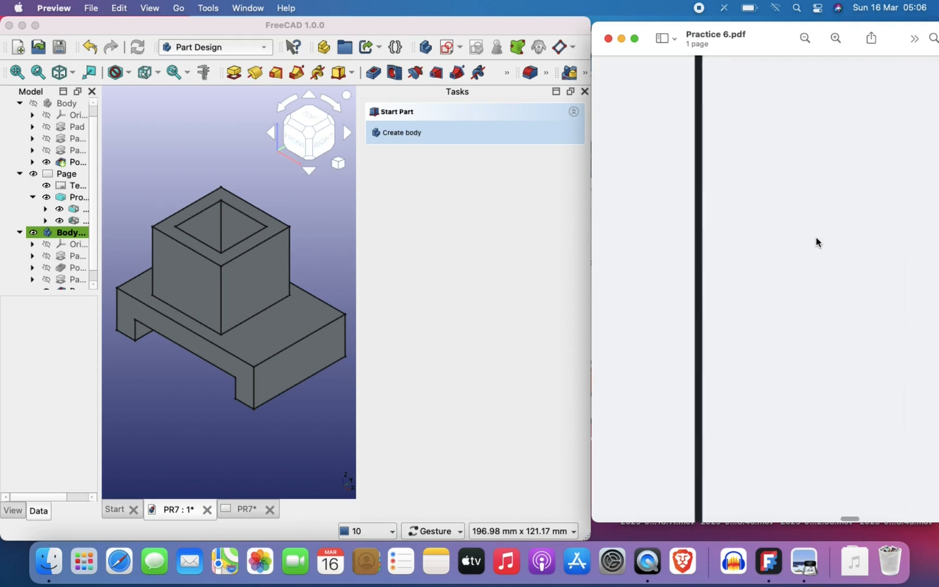
pyautogui.keyDown('ctrl'); pyautogui.scroll(-5, 815, 237); pyautogui.keyUp('ctrl')
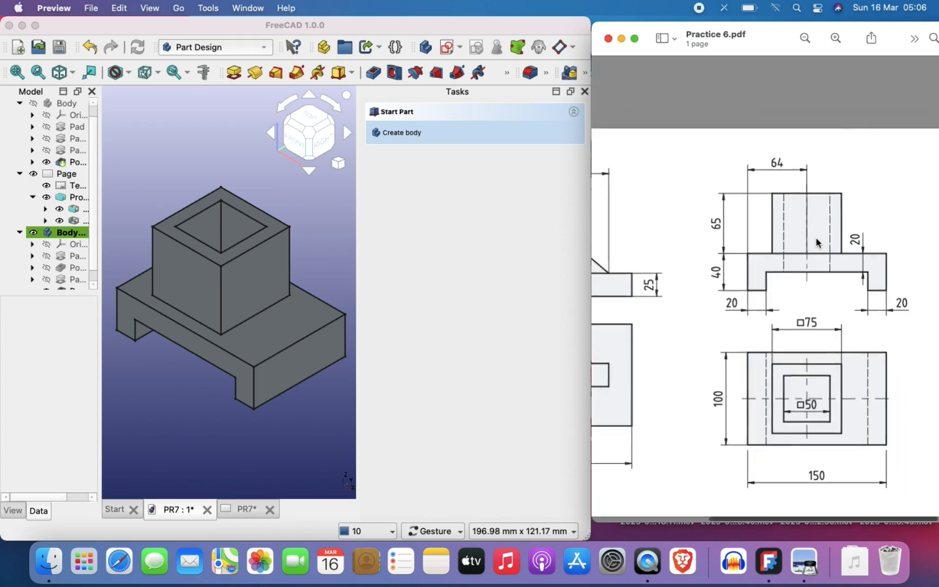
pyautogui.scroll(-2, 816, 237)
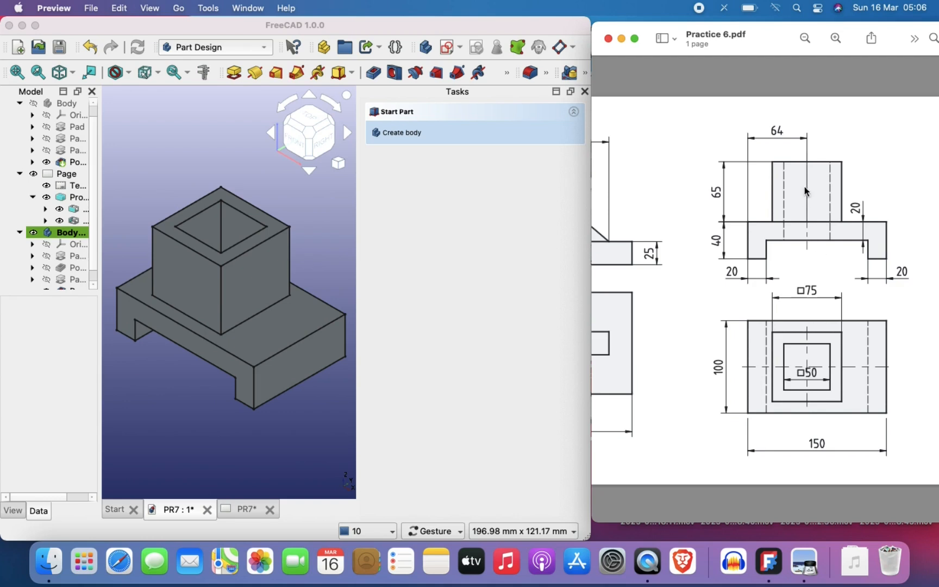
pyautogui.hscroll(2, 819, 222)
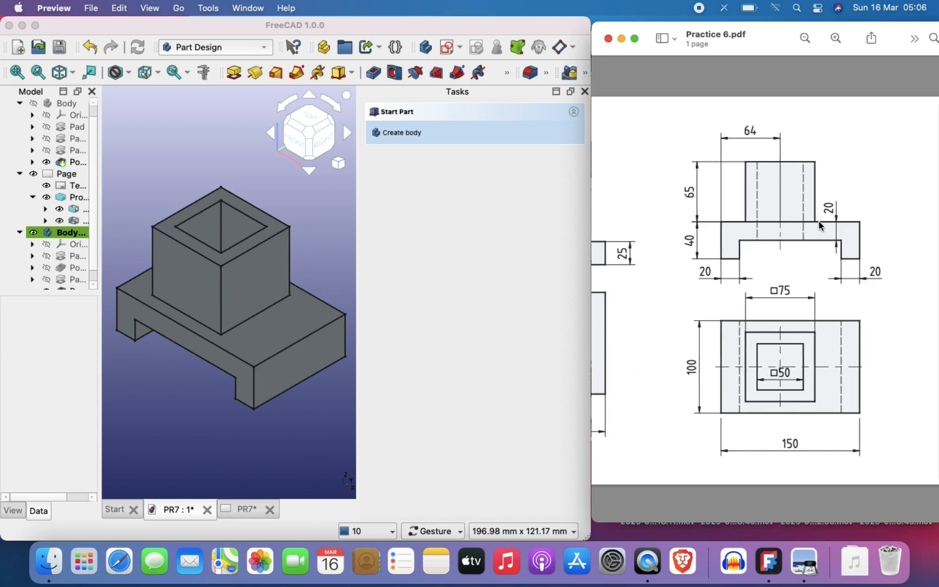
pyautogui.scroll(3, 766, 265)
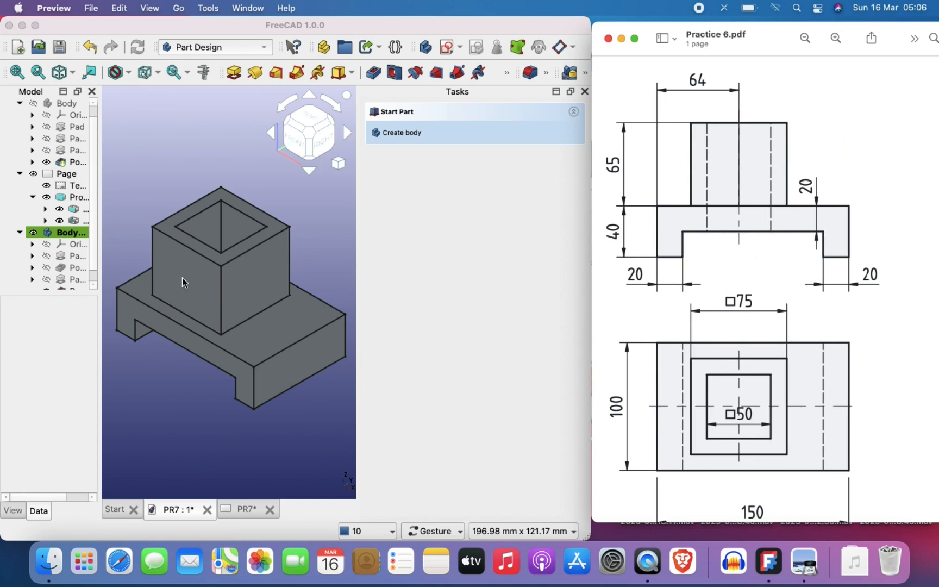
# - Switch to FreeCAD, enlarge its window and model tree, and collapse the Page and first Body branches
pyautogui.click(172, 410)
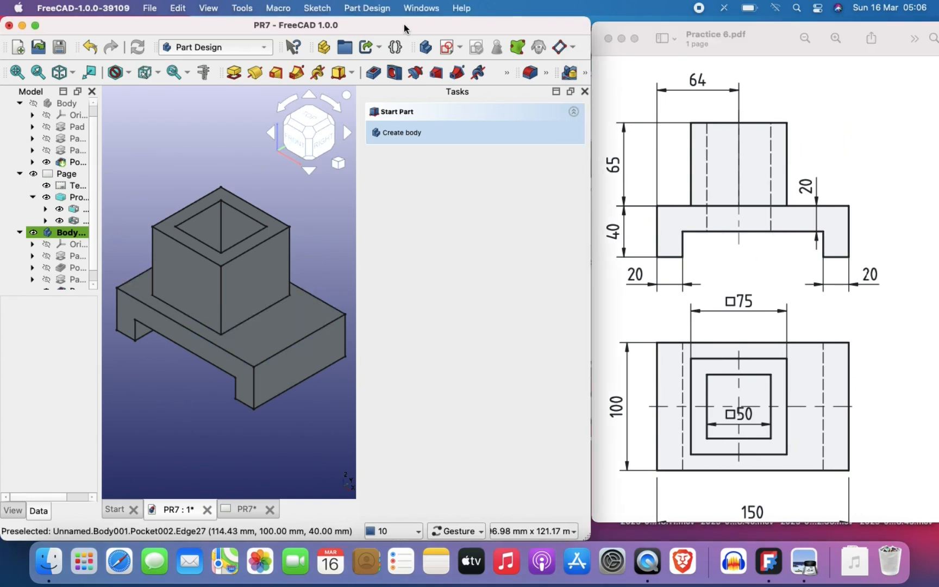
pyautogui.doubleClick(403, 24)
pyautogui.moveTo(99, 269); pyautogui.dragTo(180, 268)
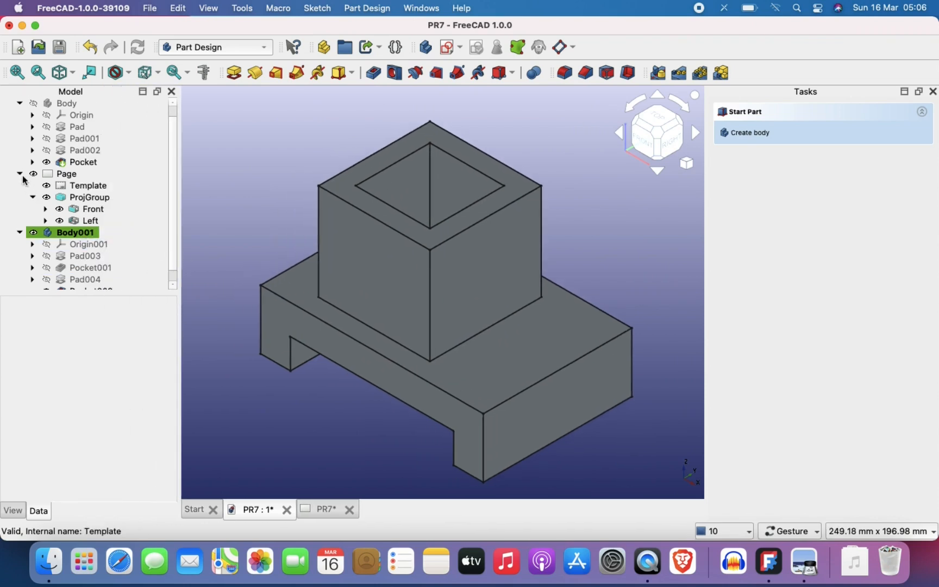
pyautogui.click(20, 174)
pyautogui.click(4, 113)
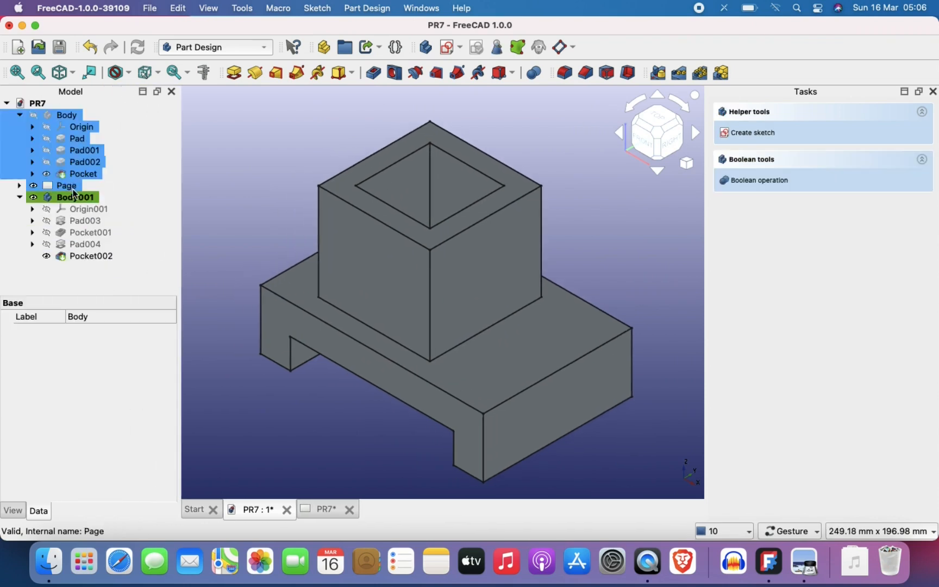
pyautogui.click(21, 115)
pyautogui.click(227, 171)
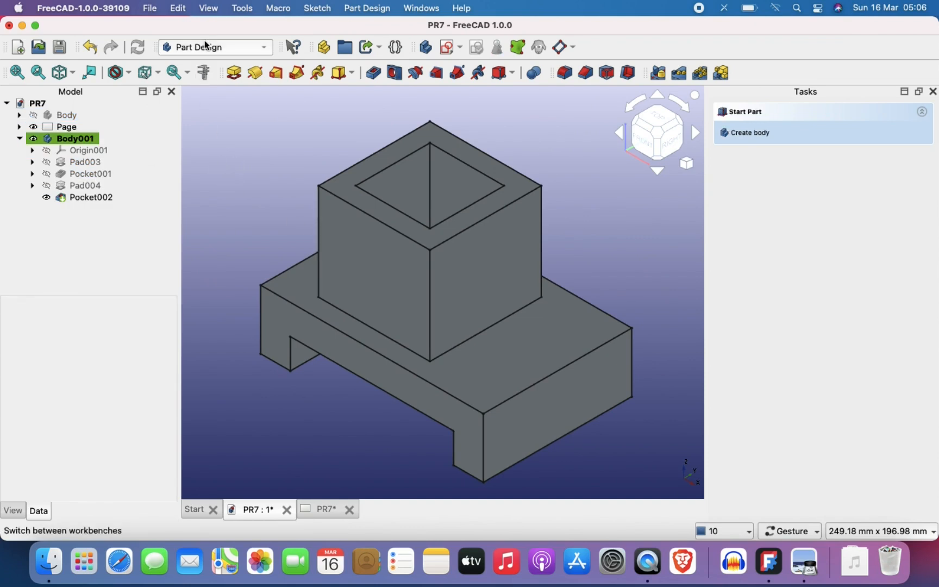
# - Switch to the TechDraw workbench and insert a new page using the A4_Landscape_TD.svg template
pyautogui.click(205, 46)
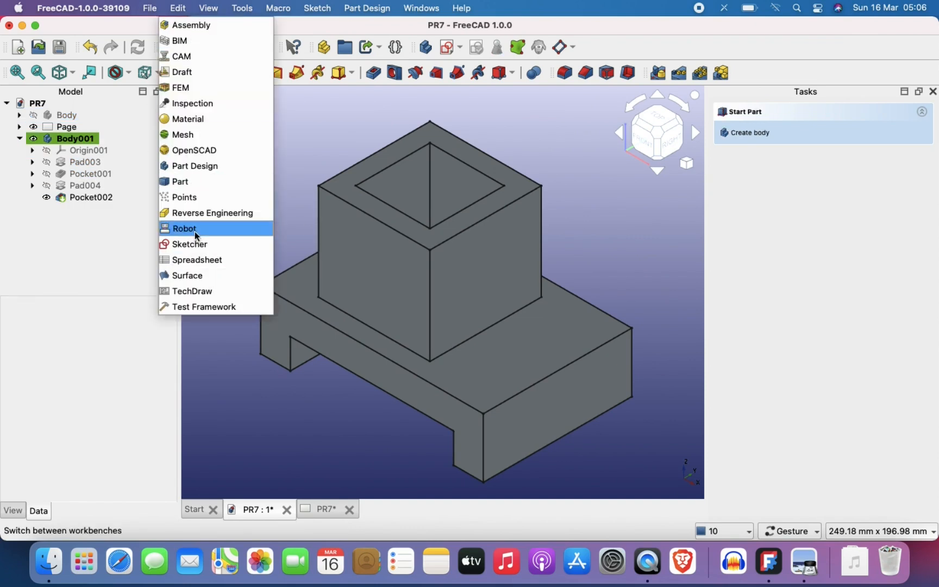
pyautogui.click(207, 293)
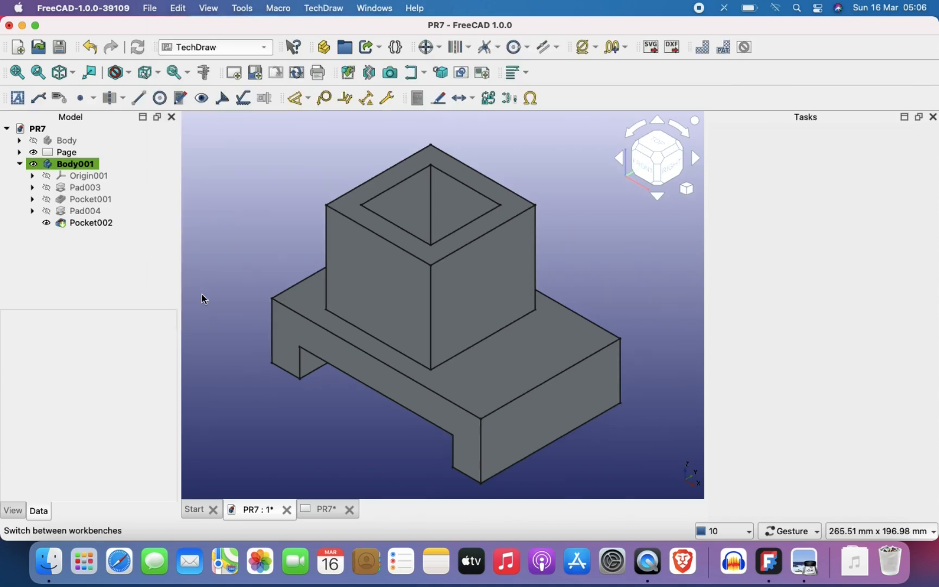
pyautogui.click(255, 74)
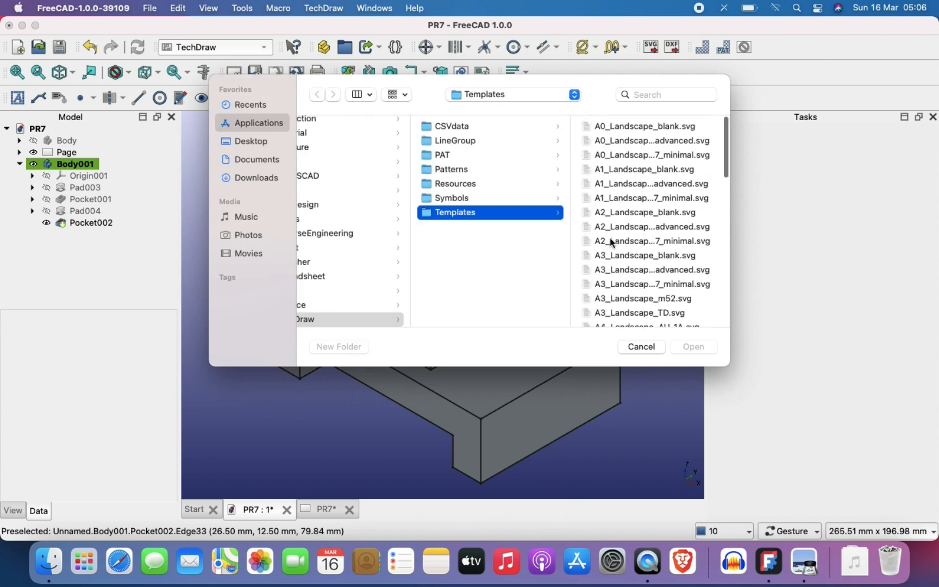
pyautogui.scroll(-10, 663, 249)
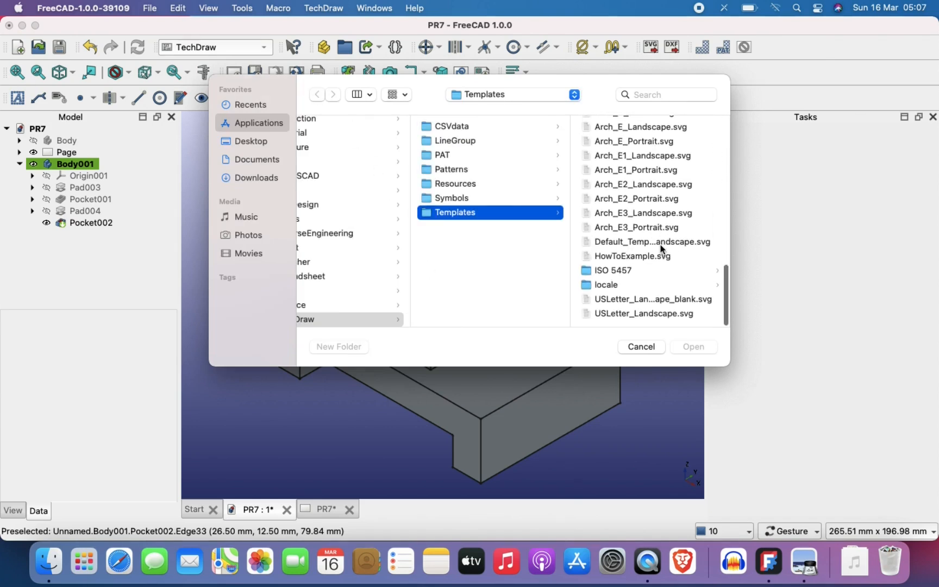
pyautogui.scroll(10, 661, 249)
pyautogui.scroll(-6, 660, 249)
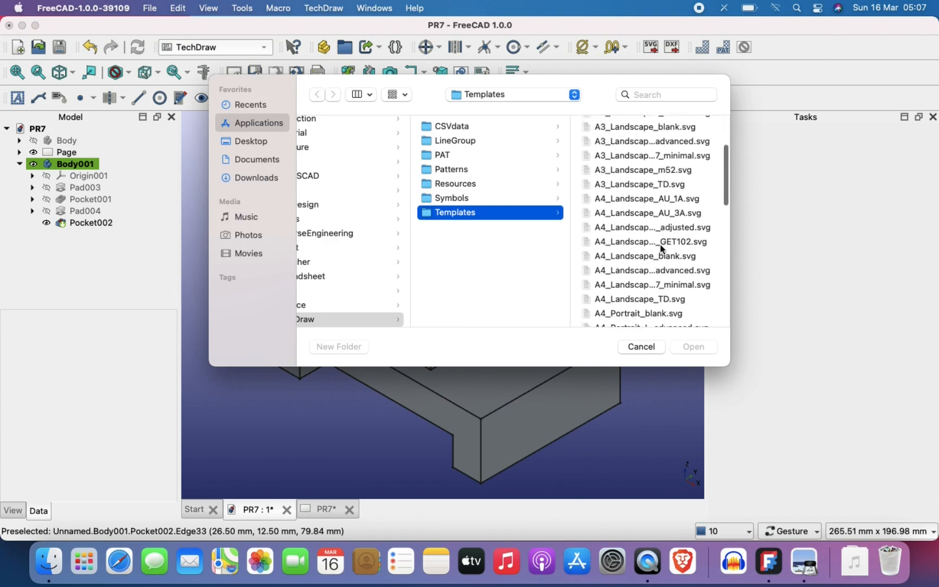
pyautogui.scroll(-1, 662, 249)
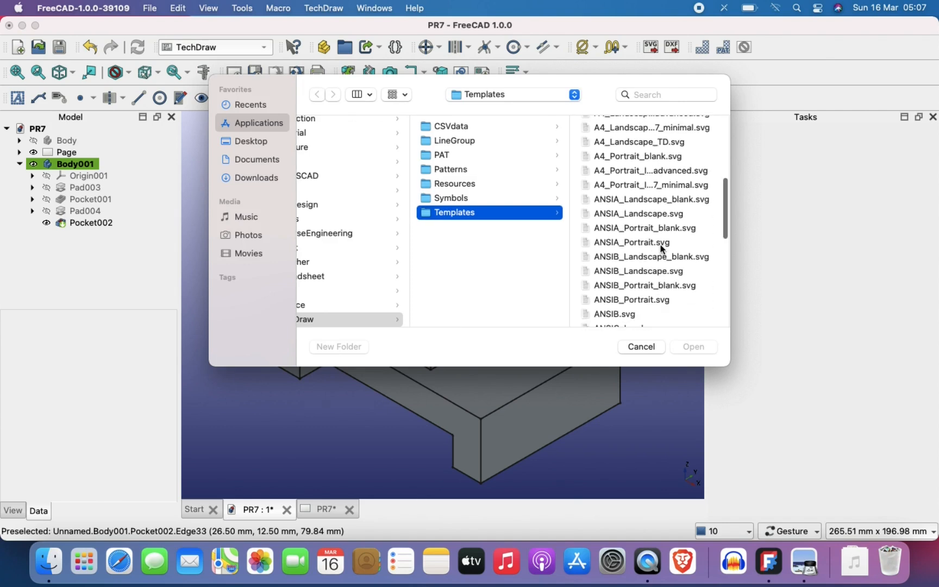
pyautogui.click(639, 142)
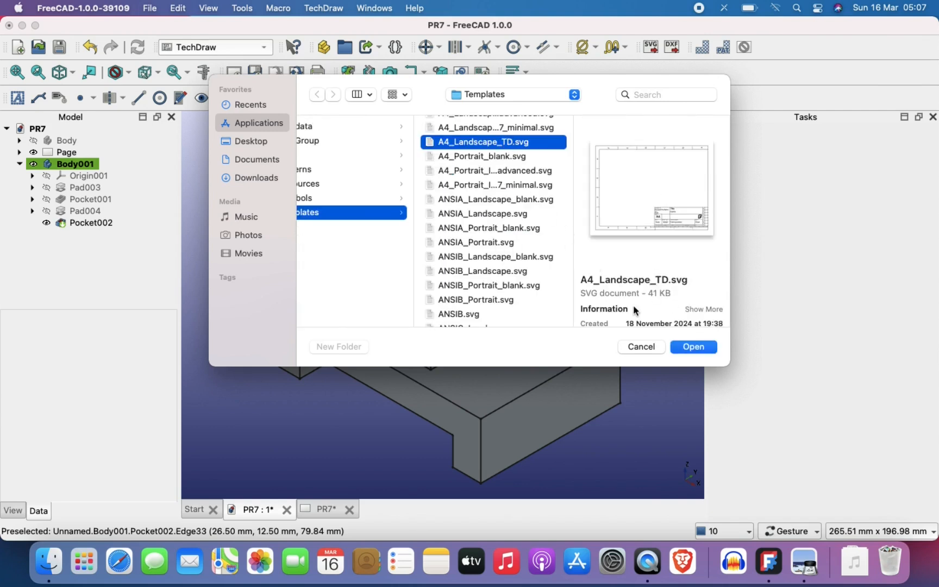
pyautogui.click(696, 349)
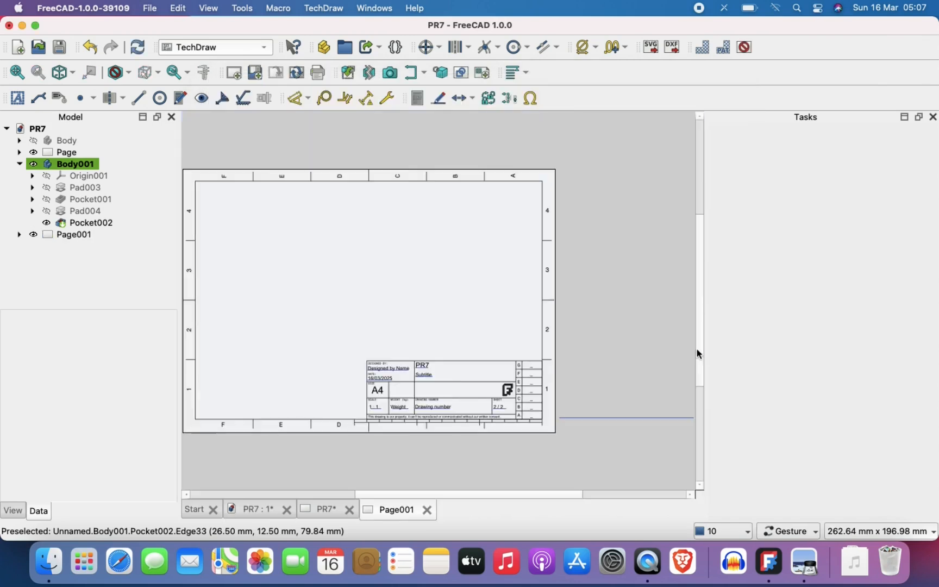
# - Inspect the new page's title block, including its editable designed-by and scale fields, without changing them
pyautogui.scroll(2, 399, 329)
pyautogui.moveTo(391, 330); pyautogui.dragTo(473, 309, button='right')
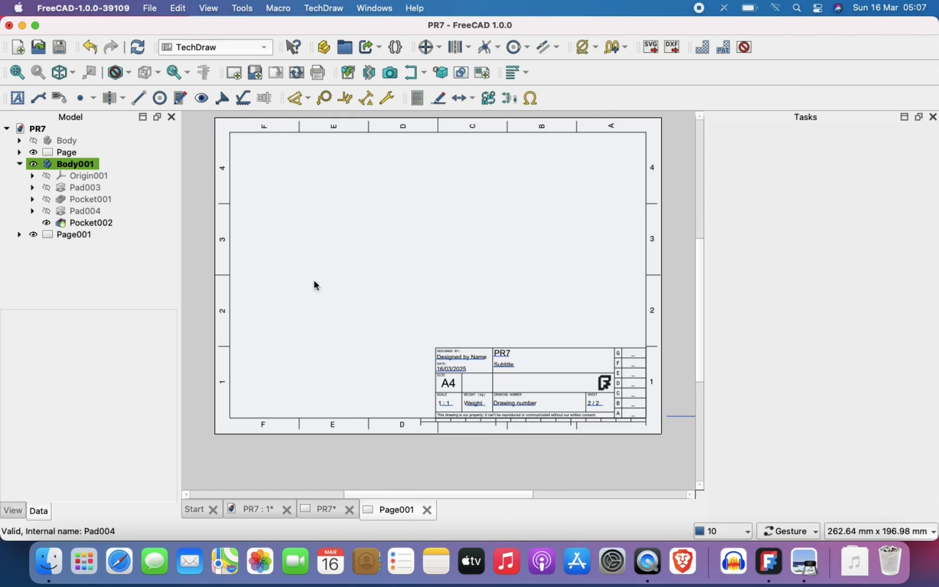
pyautogui.scroll(3, 491, 373)
pyautogui.moveTo(481, 367); pyautogui.dragTo(353, 288, button='right')
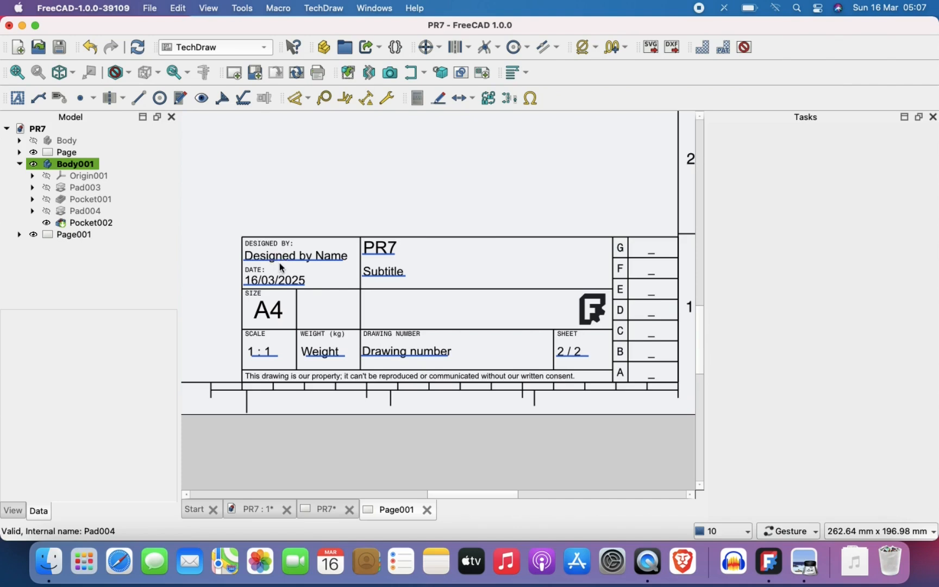
pyautogui.click(304, 261)
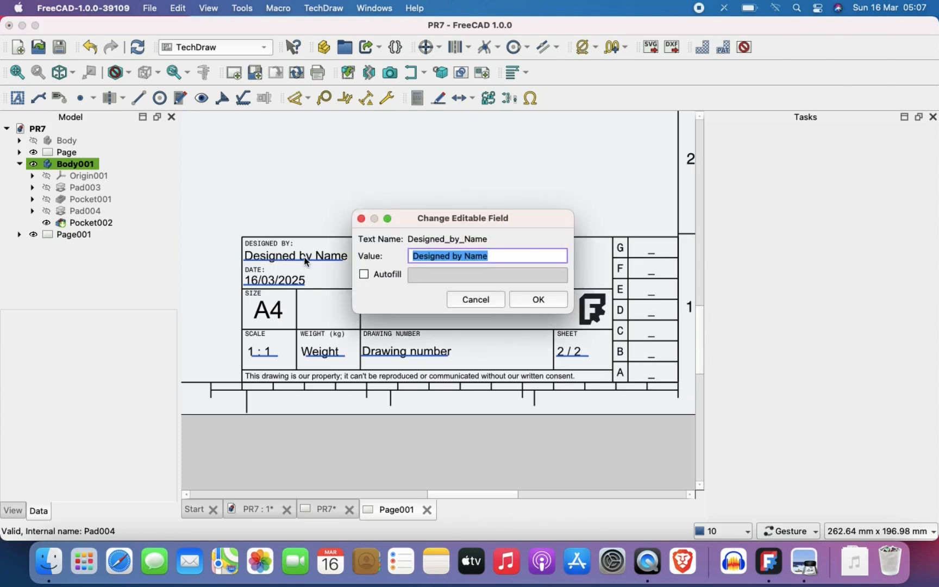
pyautogui.click(488, 300)
pyautogui.click(263, 353)
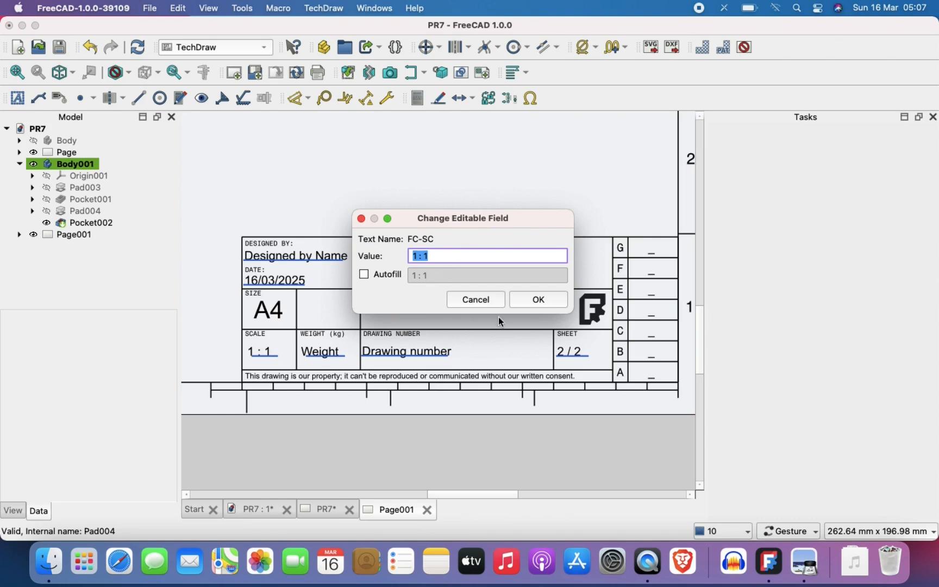
pyautogui.click(495, 306)
pyautogui.scroll(-5, 493, 299)
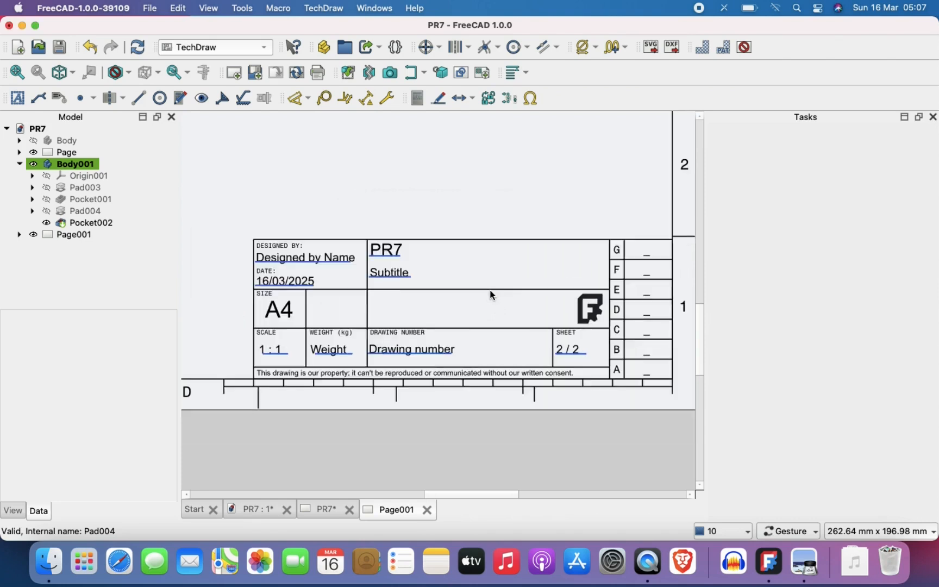
pyautogui.moveTo(490, 291); pyautogui.dragTo(557, 408, button='right')
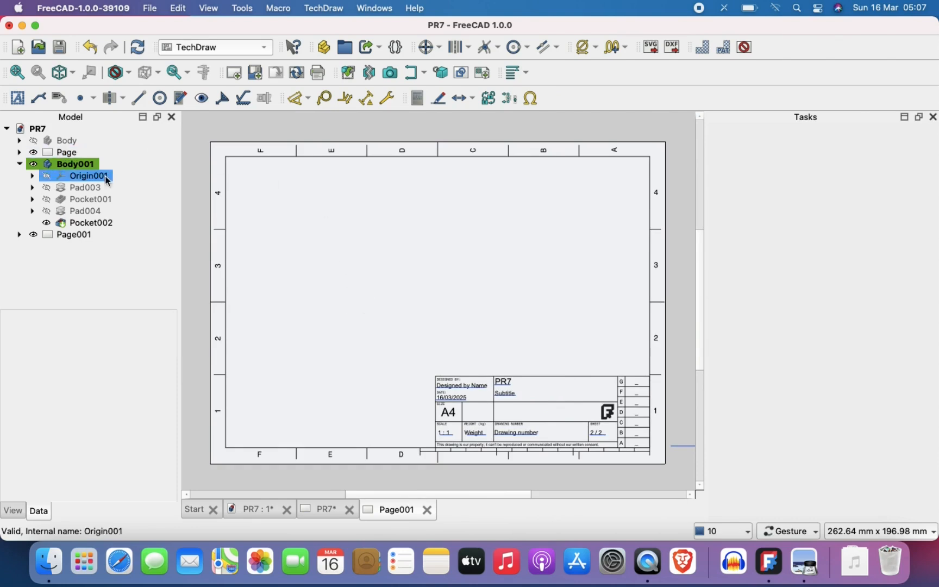
# - Return to the 3D model view of PR7 and save the document
pyautogui.click(86, 201)
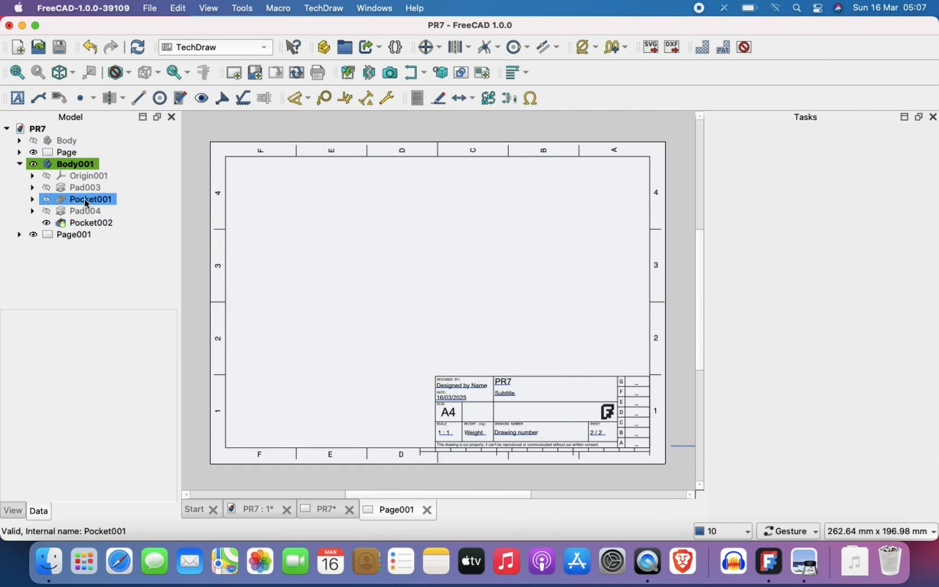
pyautogui.click(76, 140)
pyautogui.click(76, 164)
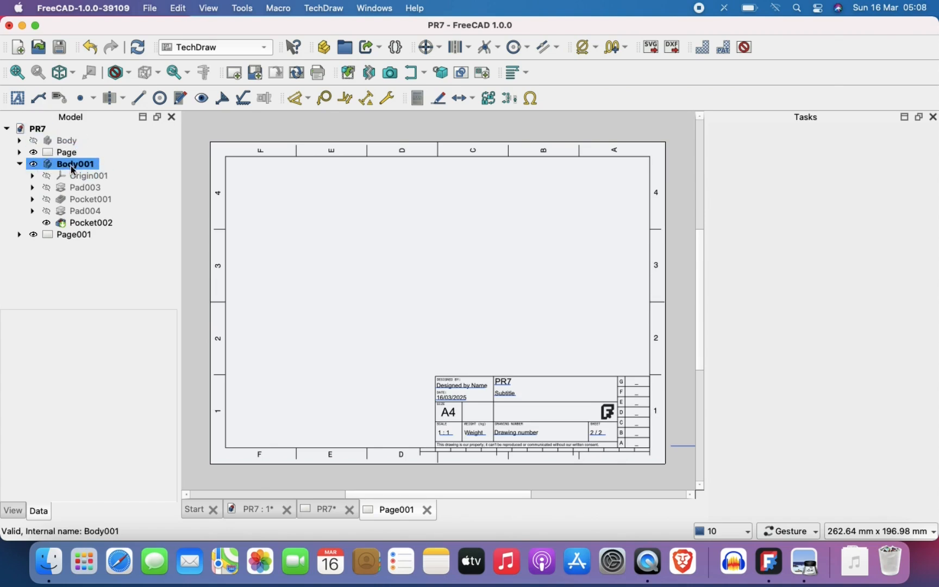
pyautogui.click(254, 510)
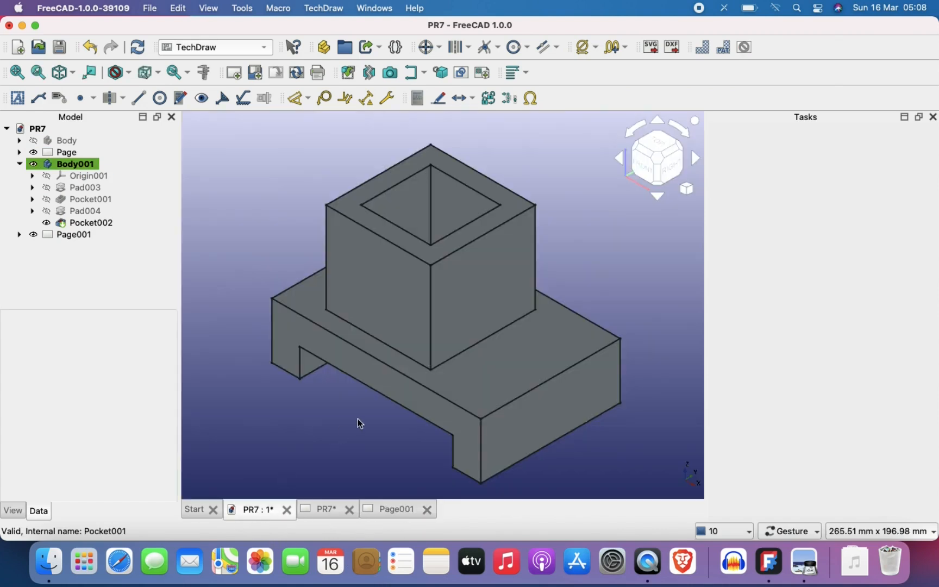
pyautogui.press('super+s')
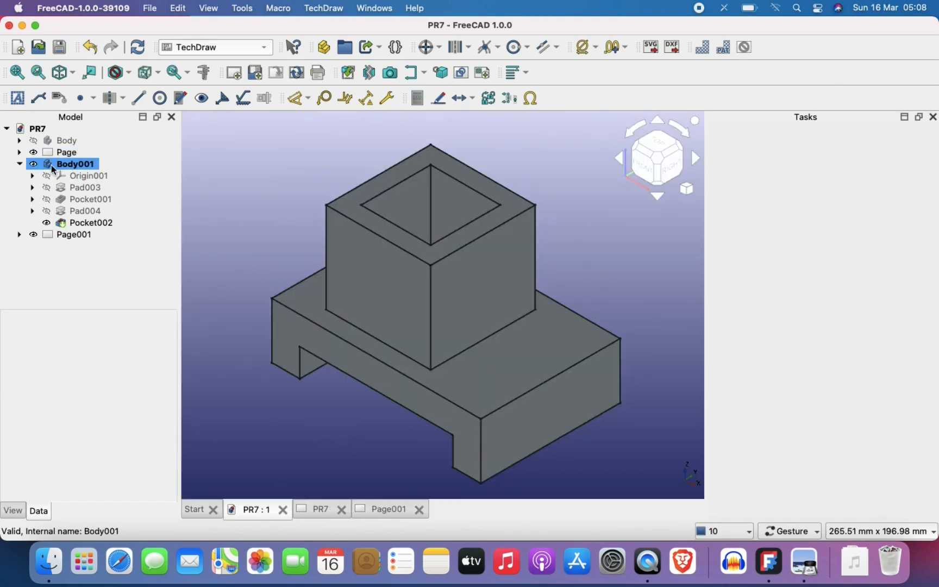
# - Make the first Body visible together with Body001 in the 3D view
pyautogui.click(35, 165)
pyautogui.click(35, 166)
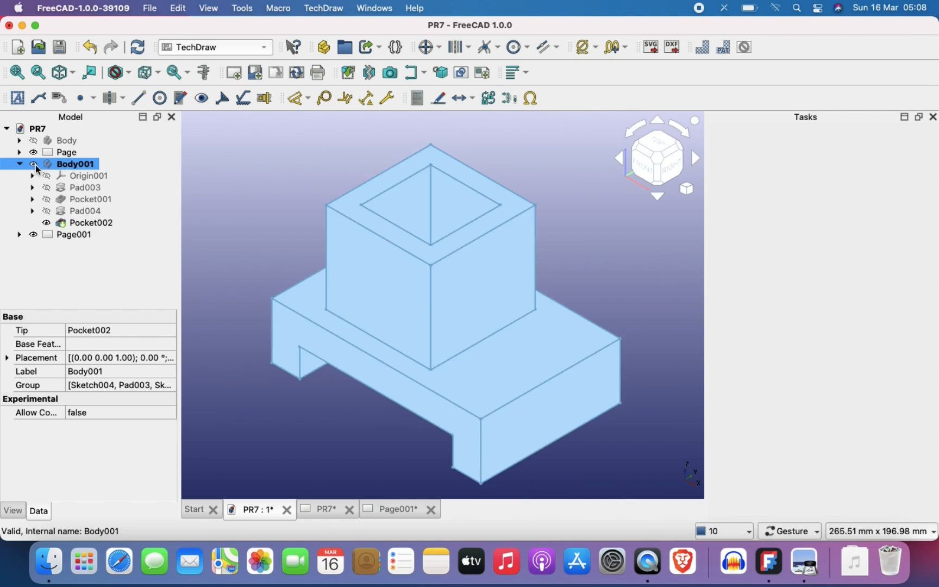
pyautogui.click(35, 164)
pyautogui.click(34, 142)
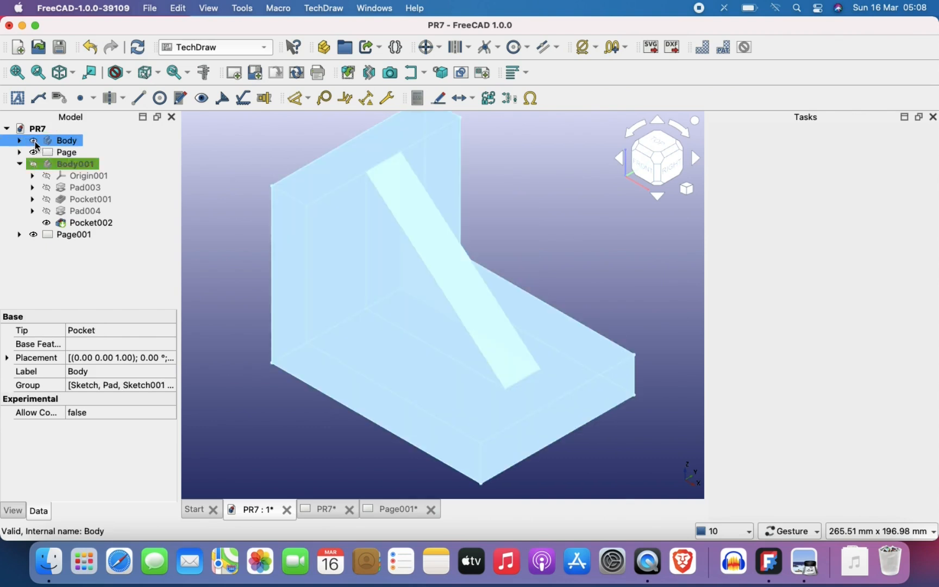
pyautogui.click(34, 164)
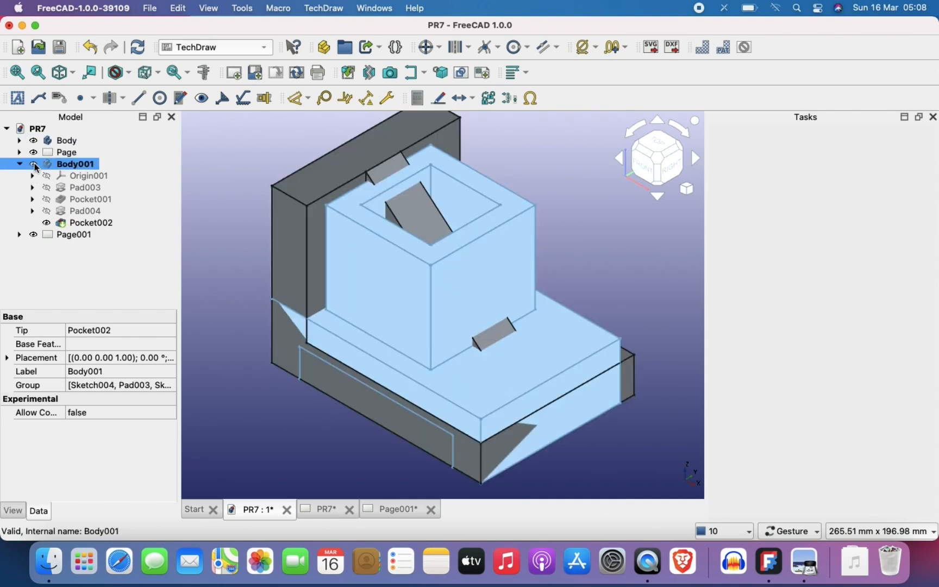
pyautogui.click(617, 254)
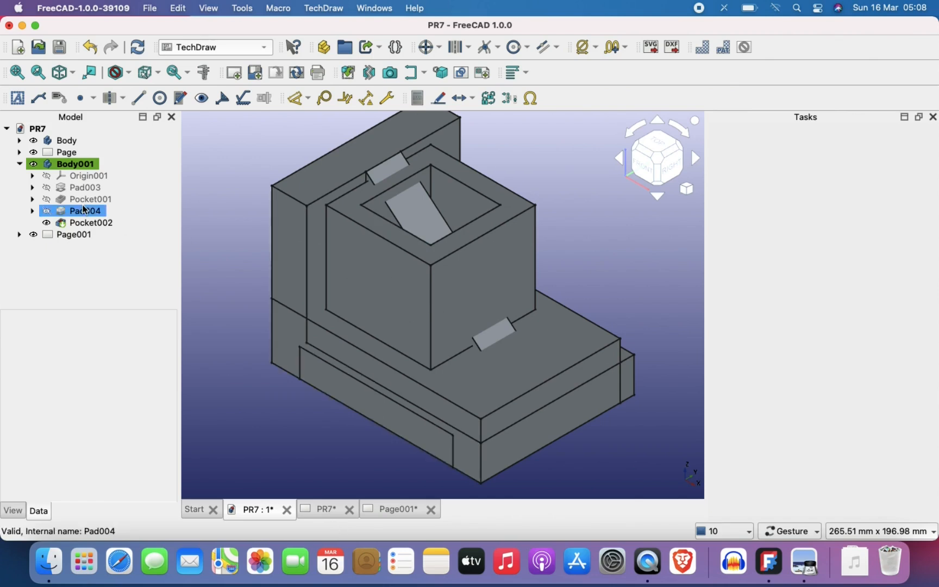
# - Hide the first Body and insert a front view of Body001 on Page001
pyautogui.click(33, 140)
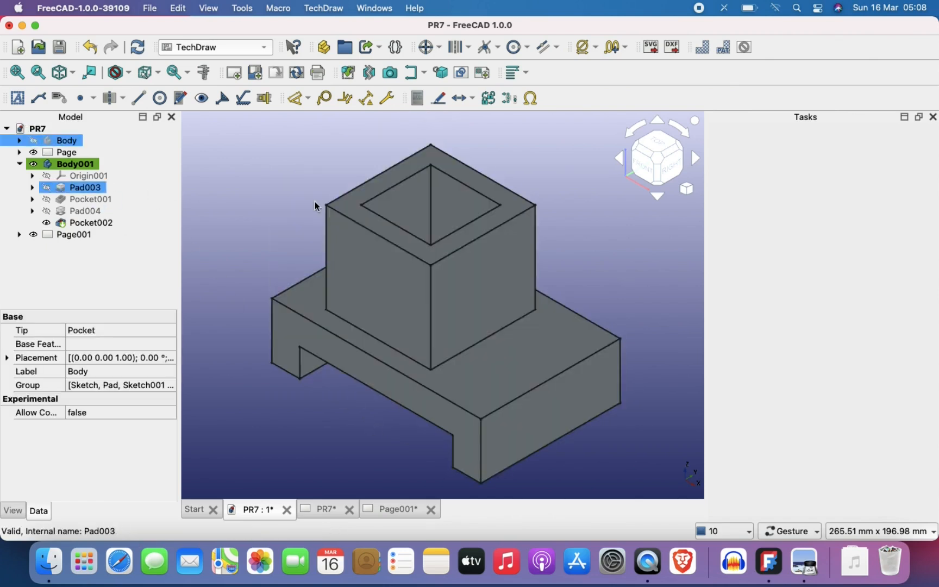
pyautogui.click(65, 164)
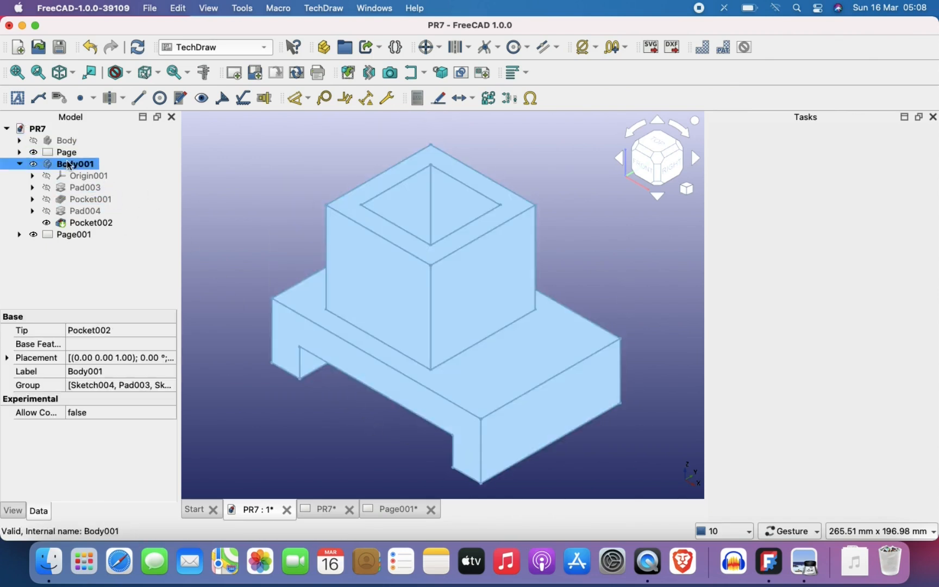
pyautogui.click(70, 234)
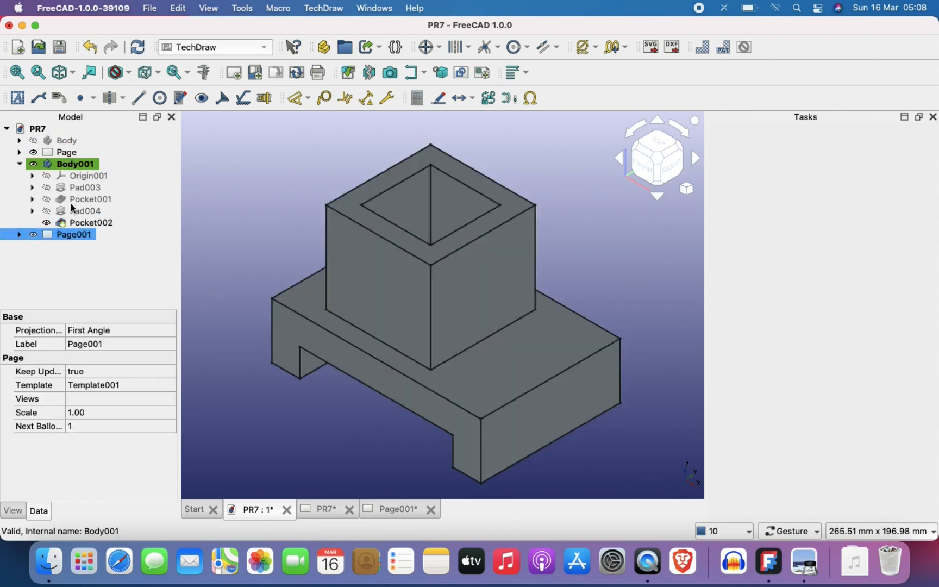
pyautogui.click(396, 509)
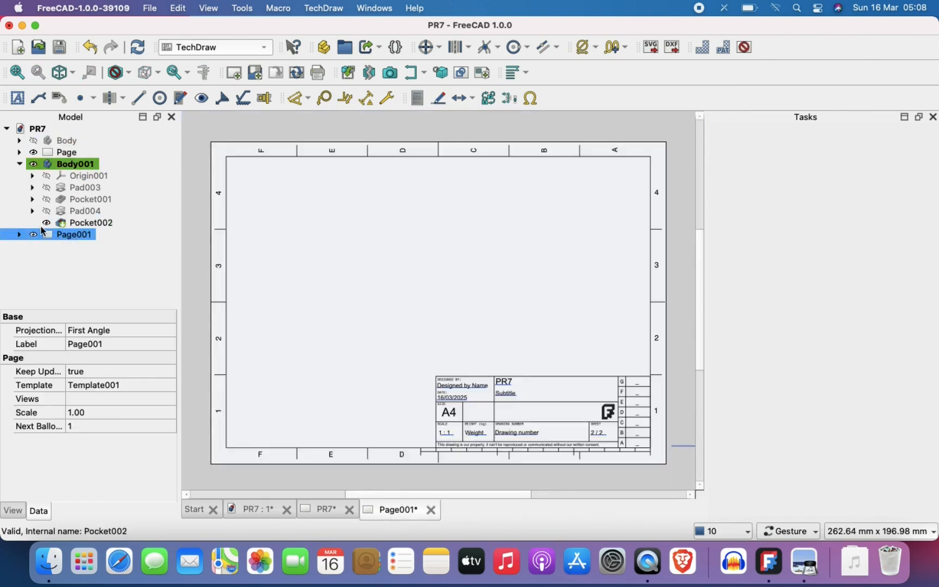
pyautogui.click(59, 163)
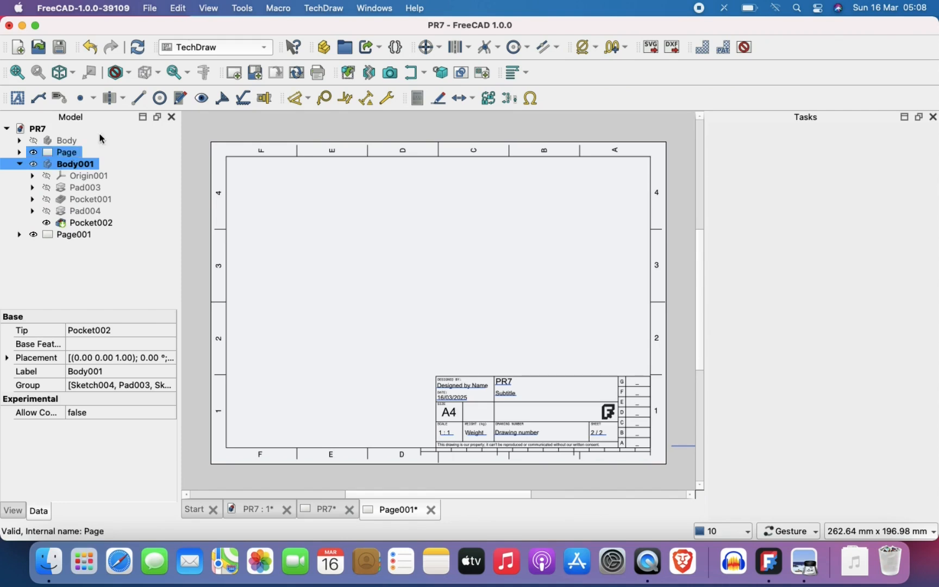
pyautogui.click(349, 73)
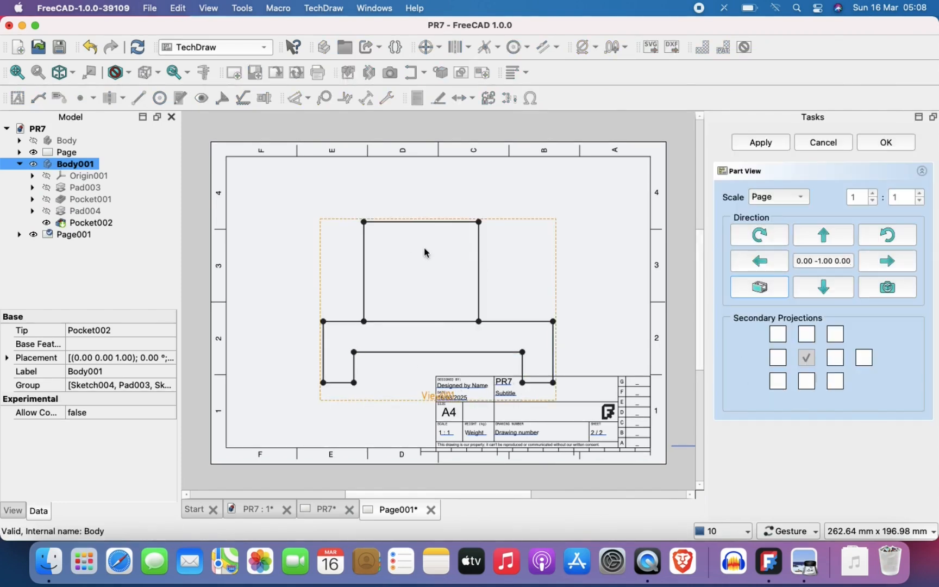
# - Set the front view to a custom scale of 1:2 and move it to the sheet's upper-left area
pyautogui.click(793, 200)
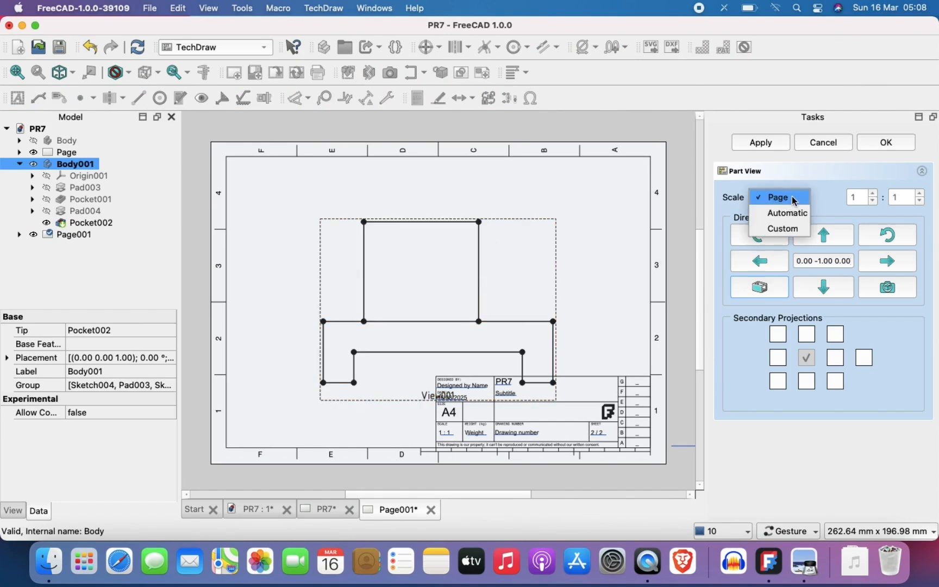
pyautogui.click(796, 228)
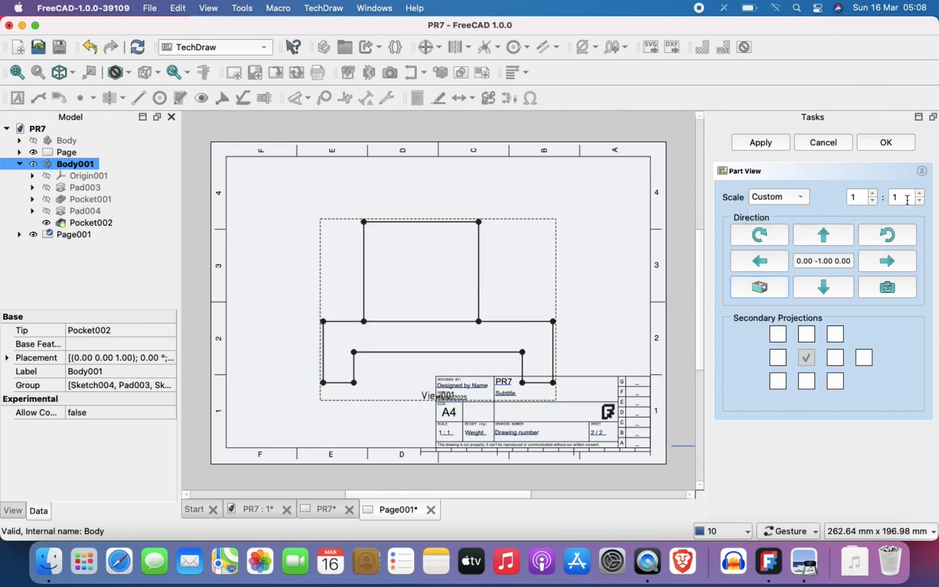
pyautogui.click(830, 212)
pyautogui.moveTo(435, 357)
pyautogui.mouseDown()
pyautogui.moveTo(318, 300)
pyautogui.moveTo(337, 299)
pyautogui.mouseUp()
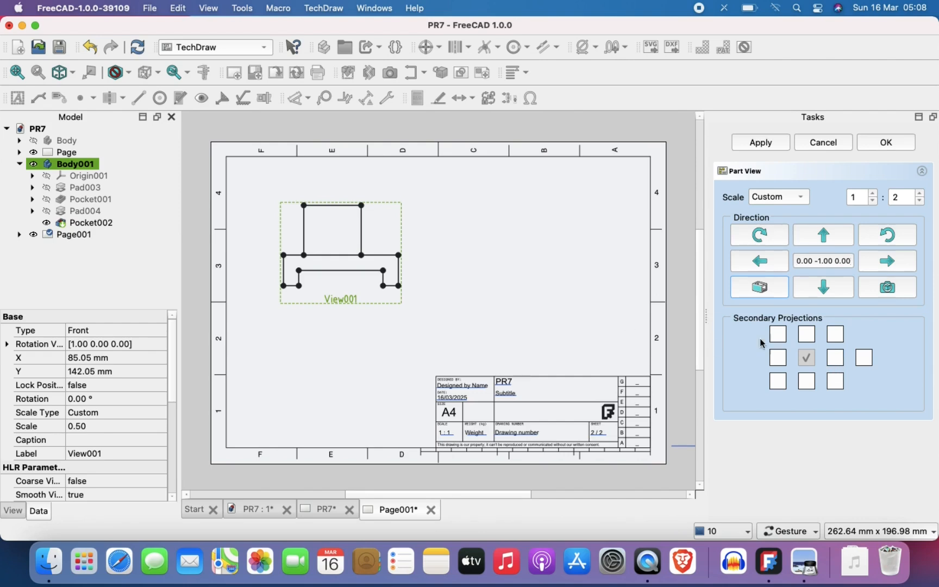
# - Add a first-angle top view below the front view, with X and Y spacing of 30 mm
pyautogui.click(808, 382)
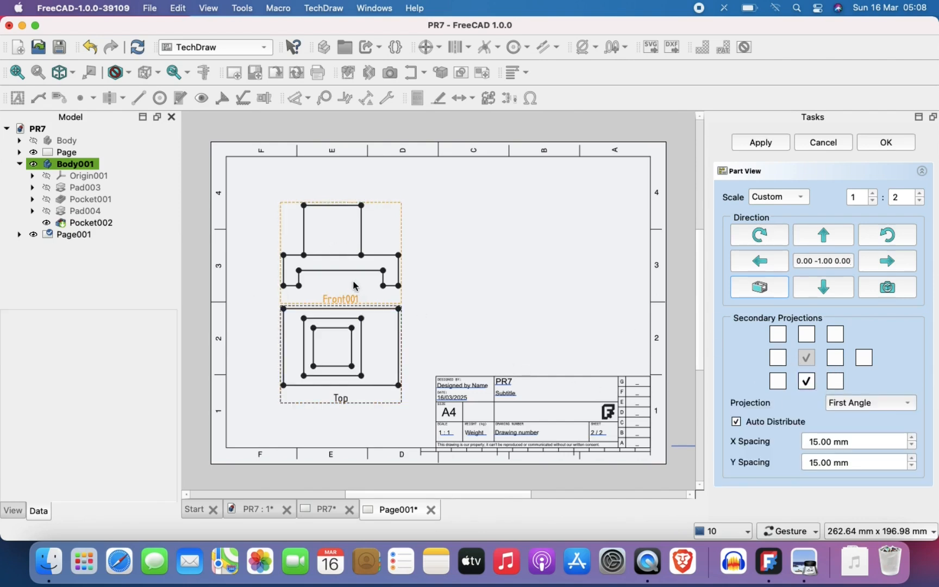
pyautogui.moveTo(818, 442); pyautogui.dragTo(803, 445)
pyautogui.write('30')
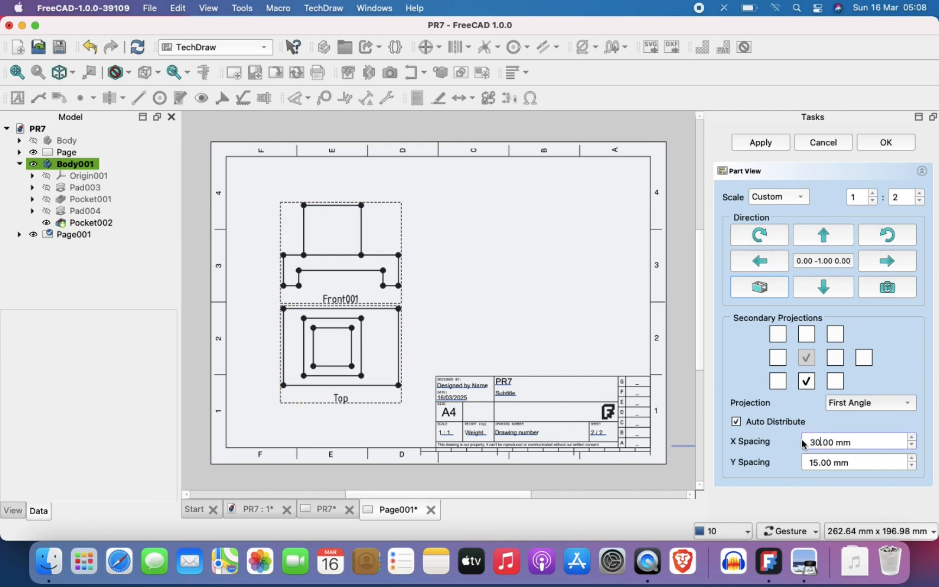
pyautogui.click(817, 463)
pyautogui.press('BackSpace')
pyautogui.press('Delete')
pyautogui.write('30')
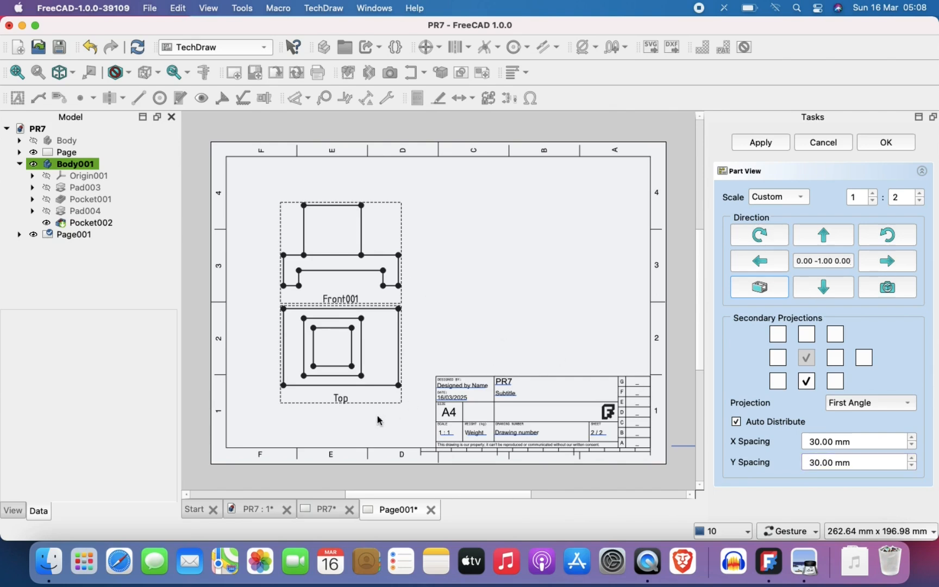
# - Try to move the top view farther below the front view, switching Auto Distribute off and back on
pyautogui.click(338, 394)
pyautogui.moveTo(339, 394); pyautogui.dragTo(344, 437)
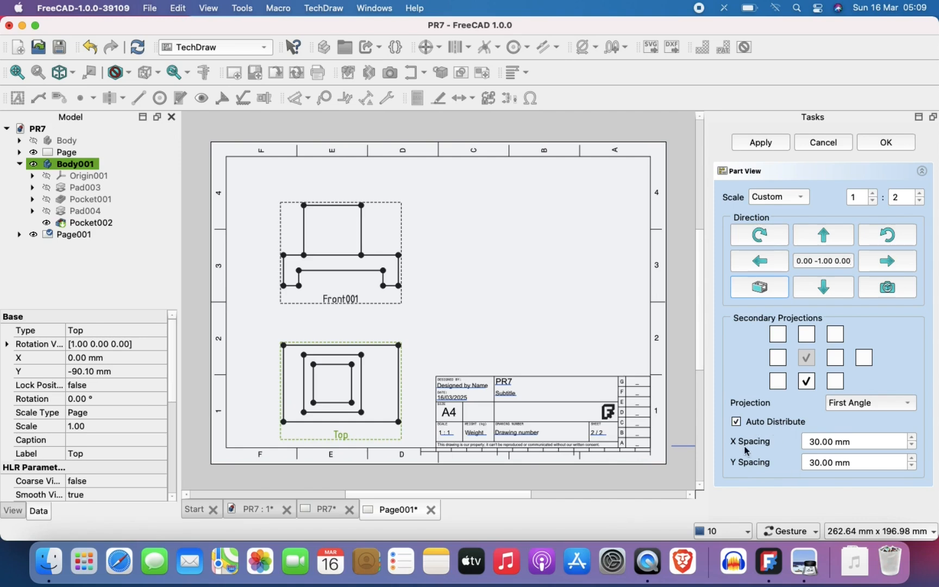
pyautogui.click(737, 423)
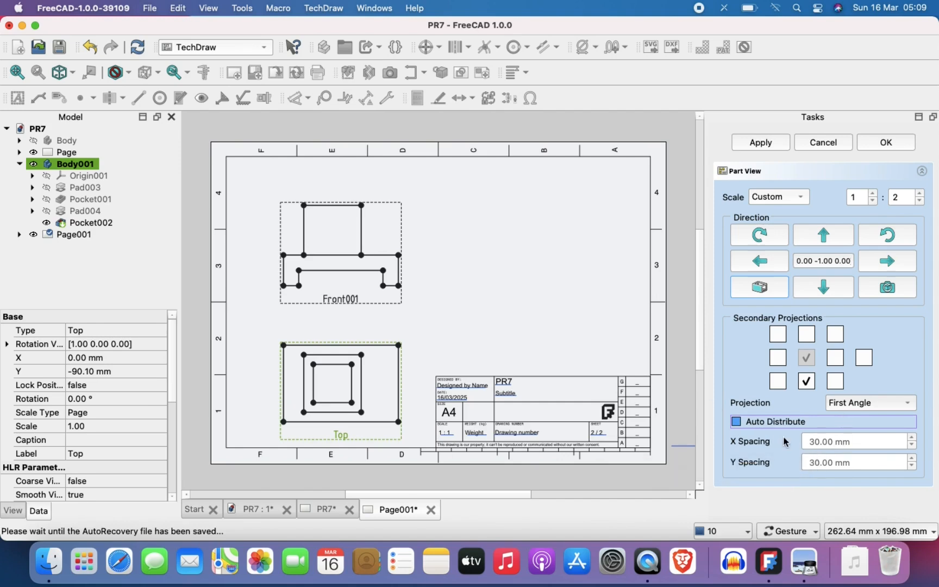
pyautogui.click(736, 422)
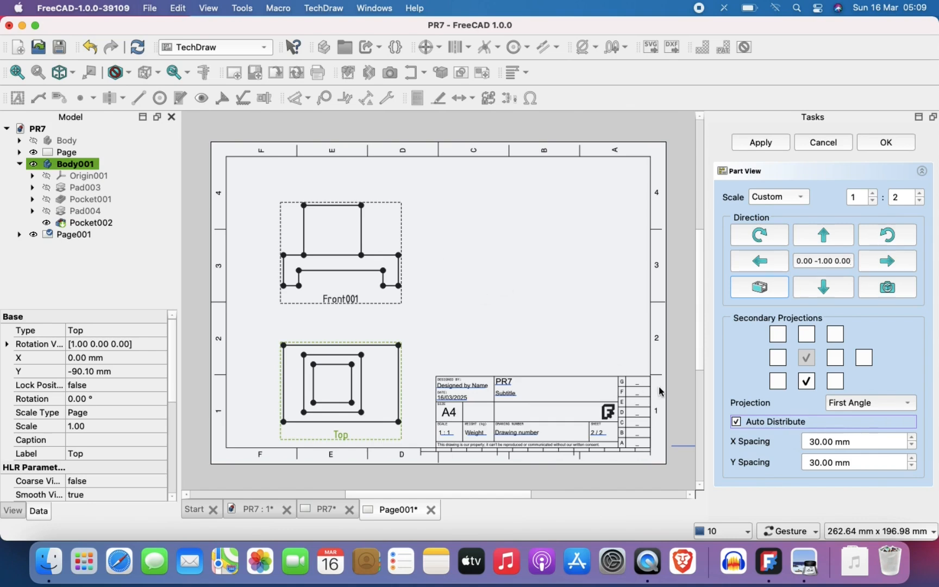
# - Expand Page001 and its projection group in the model tree, and recompute the page to apply the view spacing
pyautogui.click(66, 237)
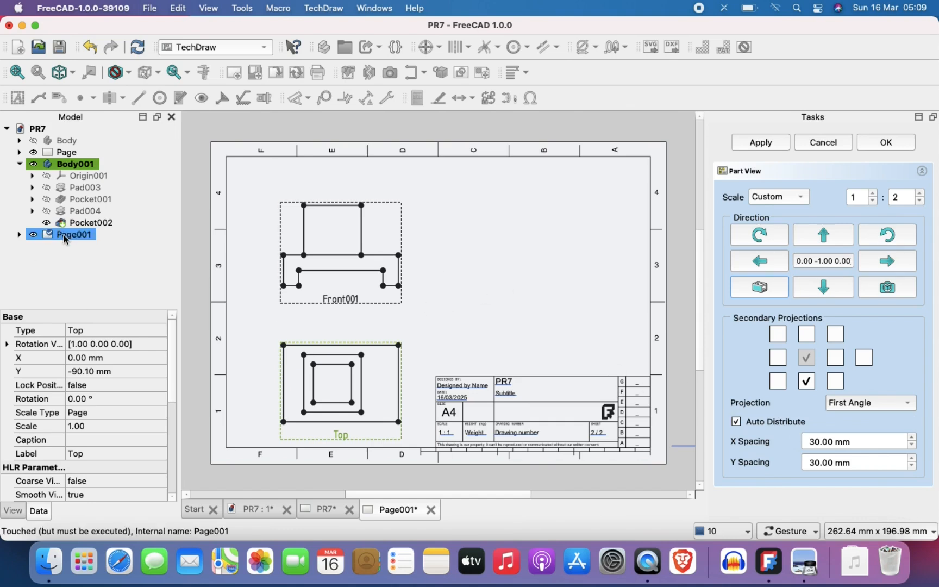
pyautogui.click(19, 235)
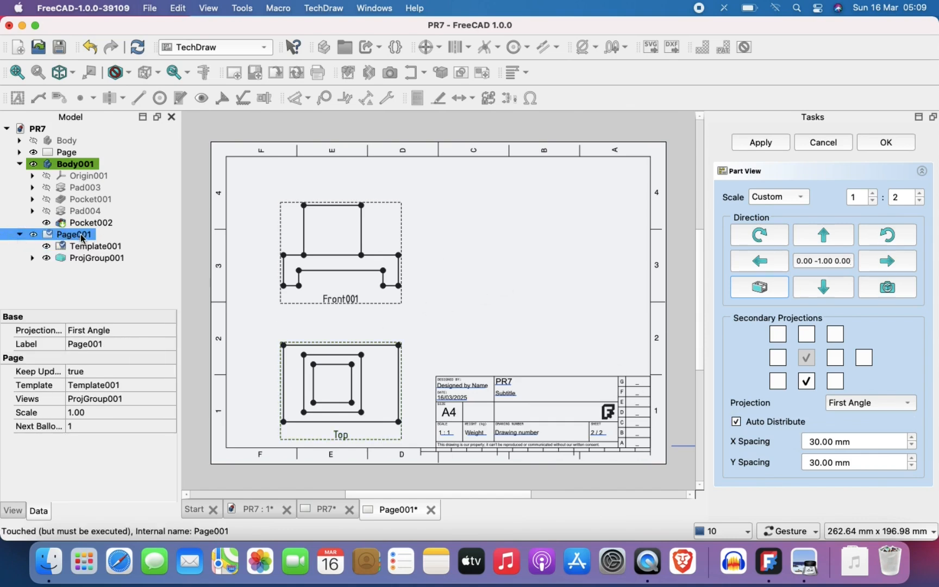
pyautogui.click(33, 258)
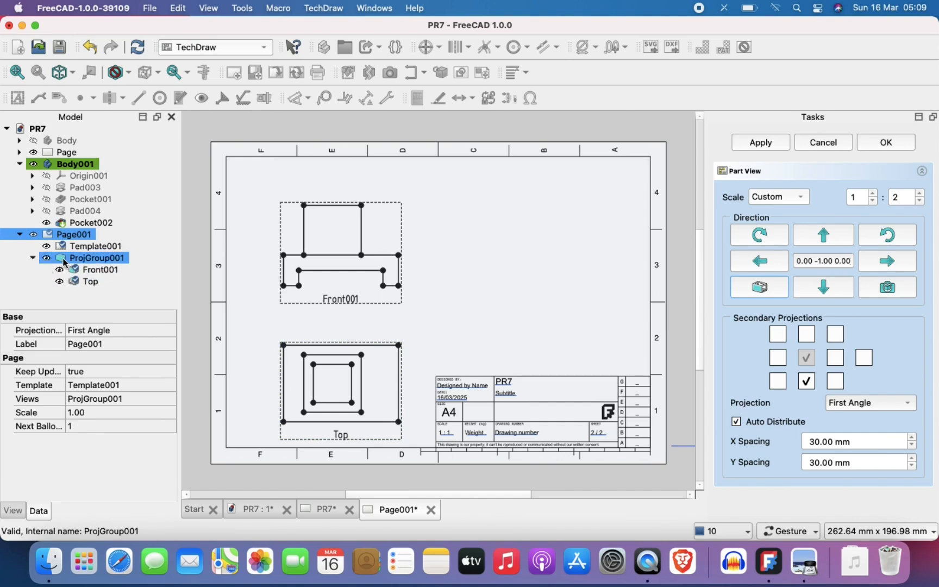
pyautogui.click(85, 269)
pyautogui.click(91, 281)
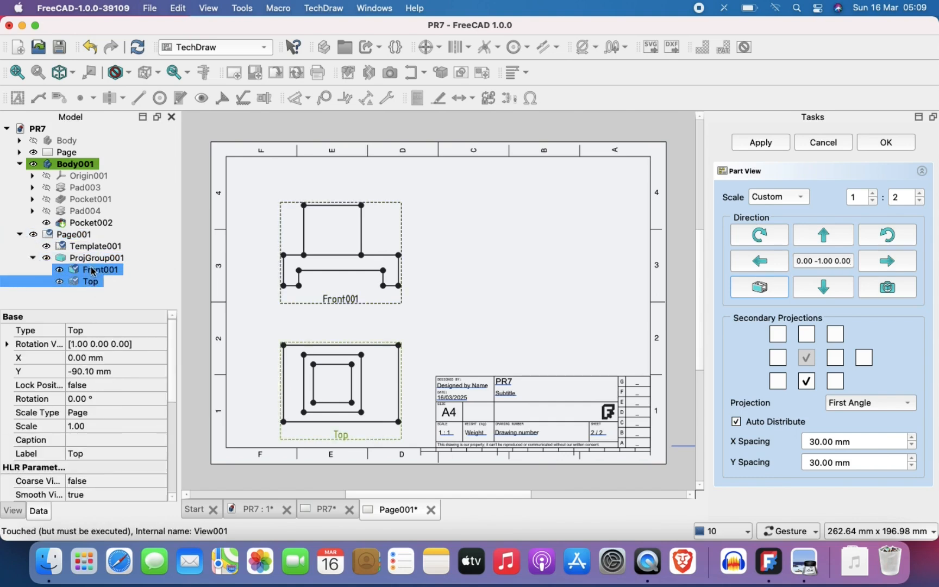
pyautogui.click(77, 235)
pyautogui.rightClick(81, 239)
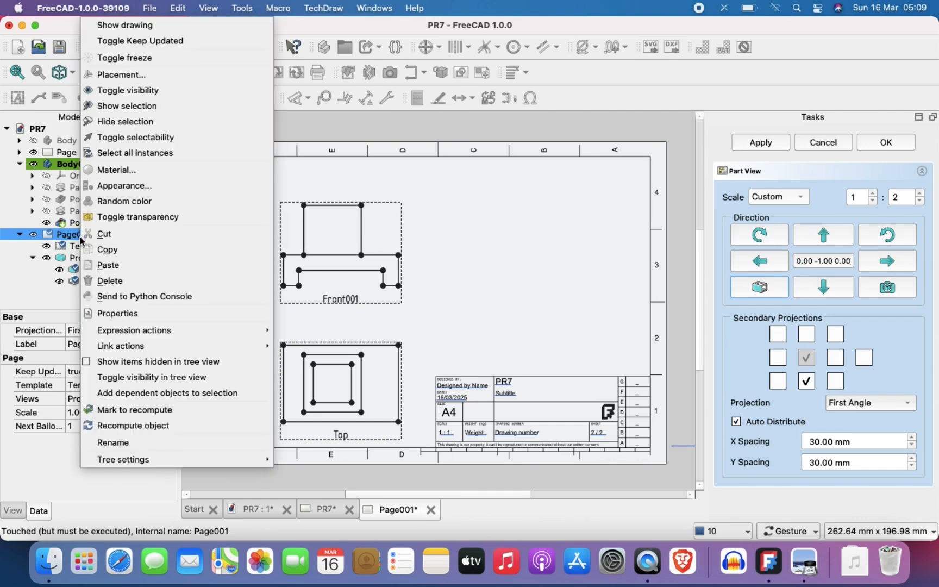
pyautogui.click(144, 425)
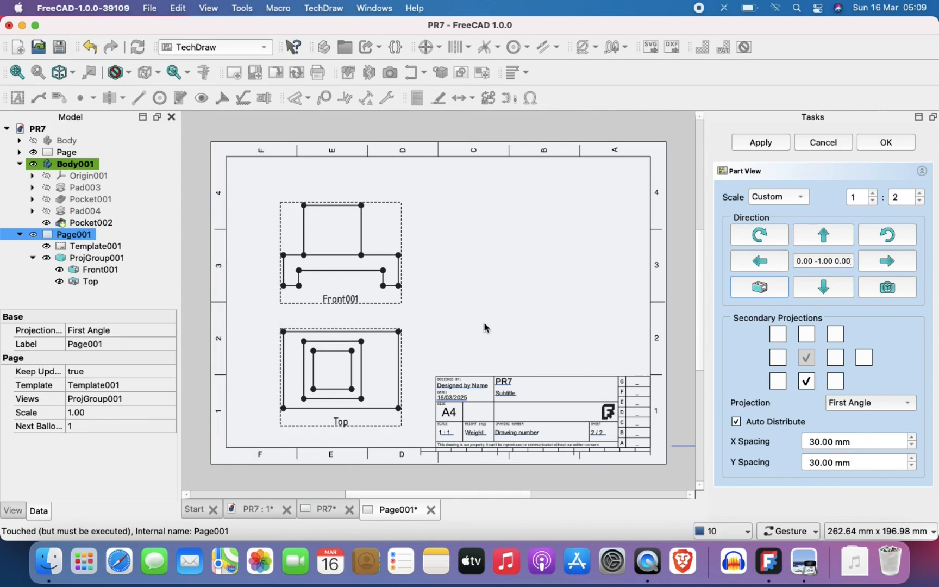
# - Move the front and top views together slightly higher on the sheet and accept the projection group
pyautogui.click(337, 292)
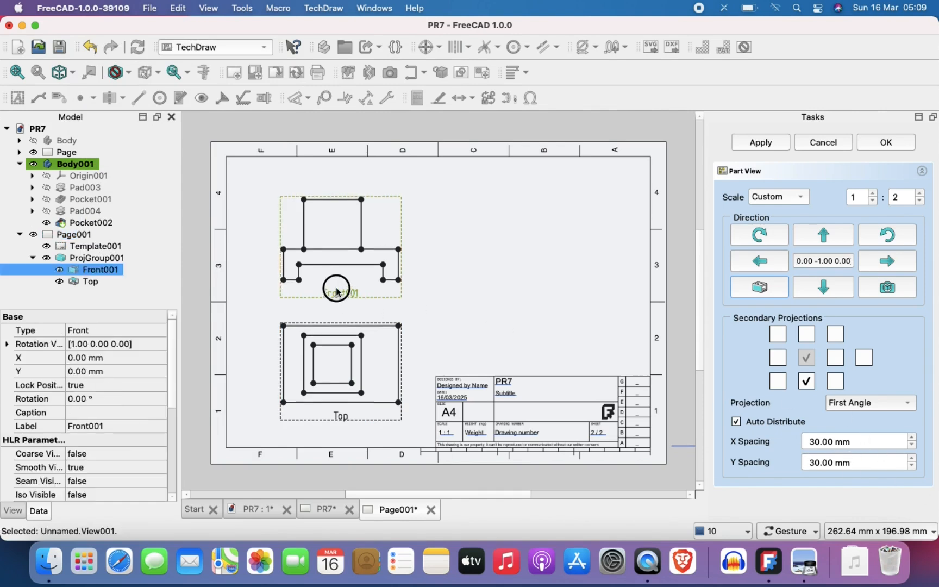
pyautogui.moveTo(336, 288); pyautogui.dragTo(335, 280)
pyautogui.click(471, 303)
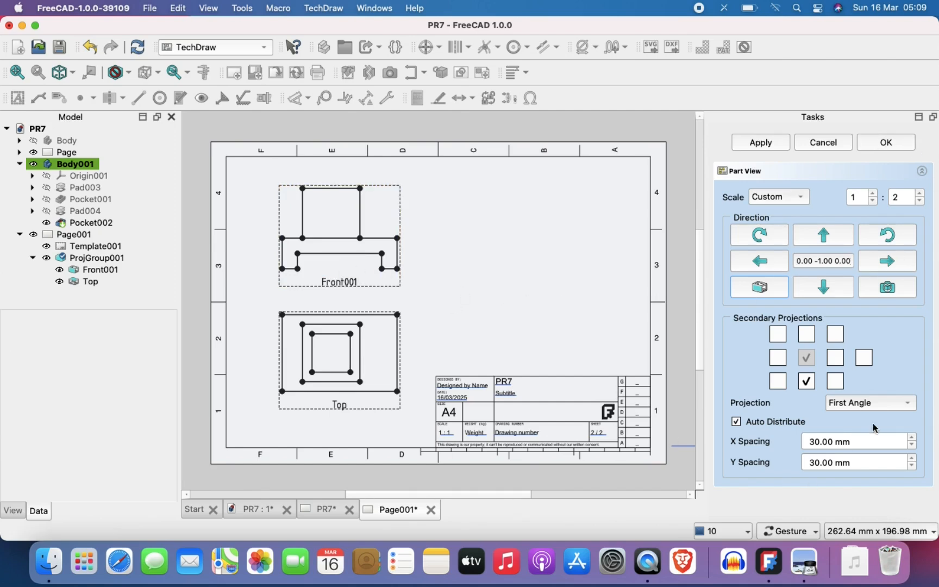
pyautogui.click(885, 142)
# - Compare the two projected views with the Practice 6.pdf reference drawing and widen the page's display area
pyautogui.scroll(2, 407, 252)
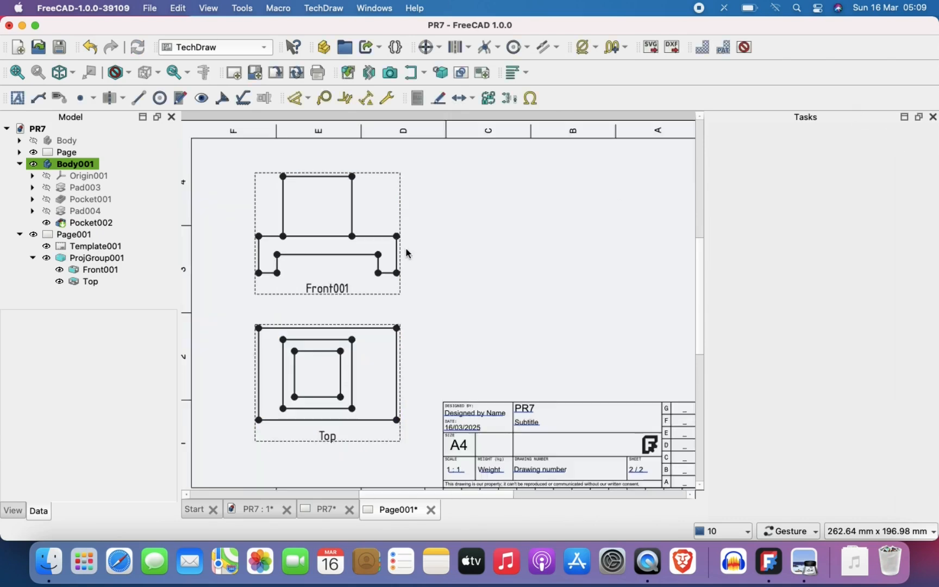
pyautogui.scroll(2, 407, 249)
pyautogui.moveTo(367, 237); pyautogui.dragTo(365, 253)
pyautogui.click(516, 246)
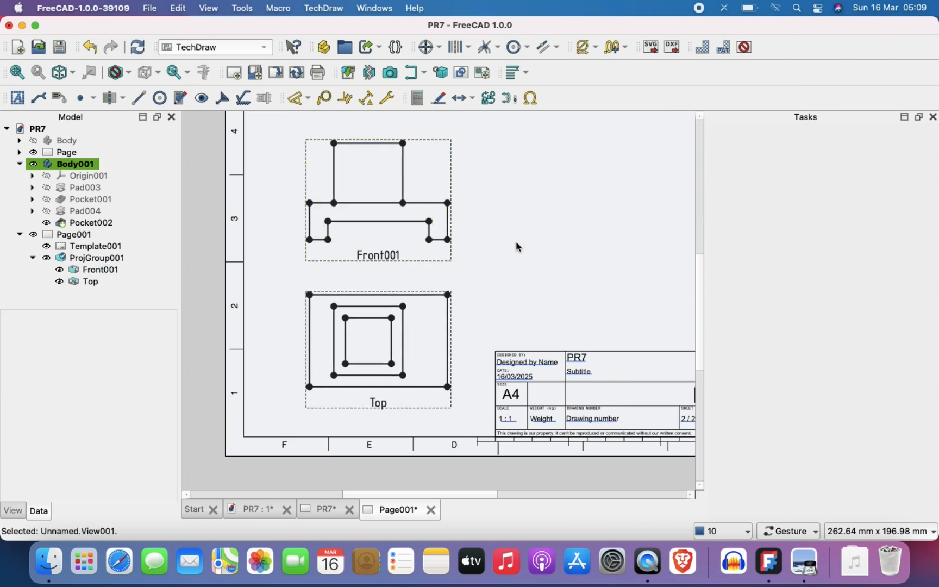
pyautogui.click(804, 562)
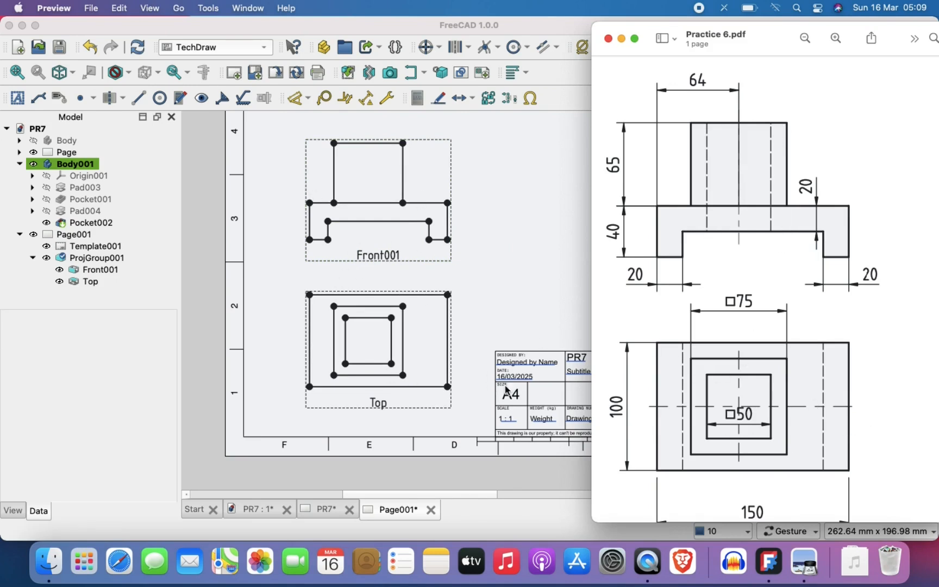
pyautogui.click(556, 285)
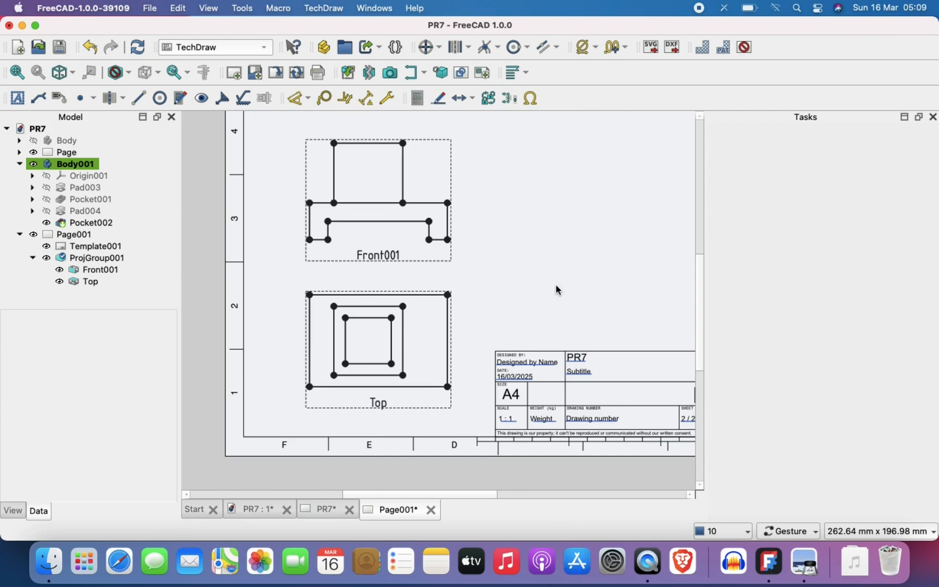
pyautogui.moveTo(703, 285); pyautogui.dragTo(748, 291)
pyautogui.moveTo(590, 262)
pyautogui.mouseDown(button='right')
pyautogui.moveTo(543, 350)
pyautogui.moveTo(510, 305)
pyautogui.mouseUp(button='right')
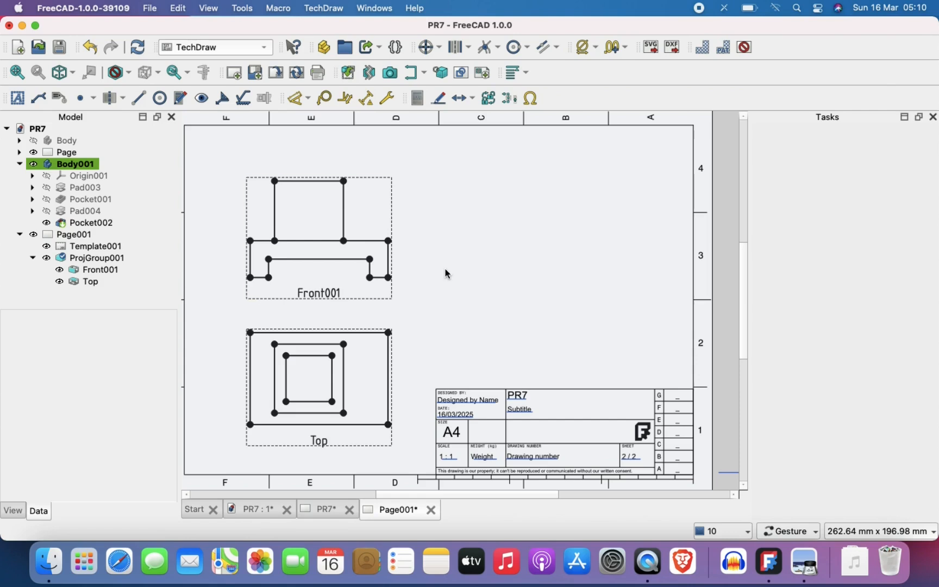
# - Set Hard Hidden to true for both the front and top views
pyautogui.click(313, 293)
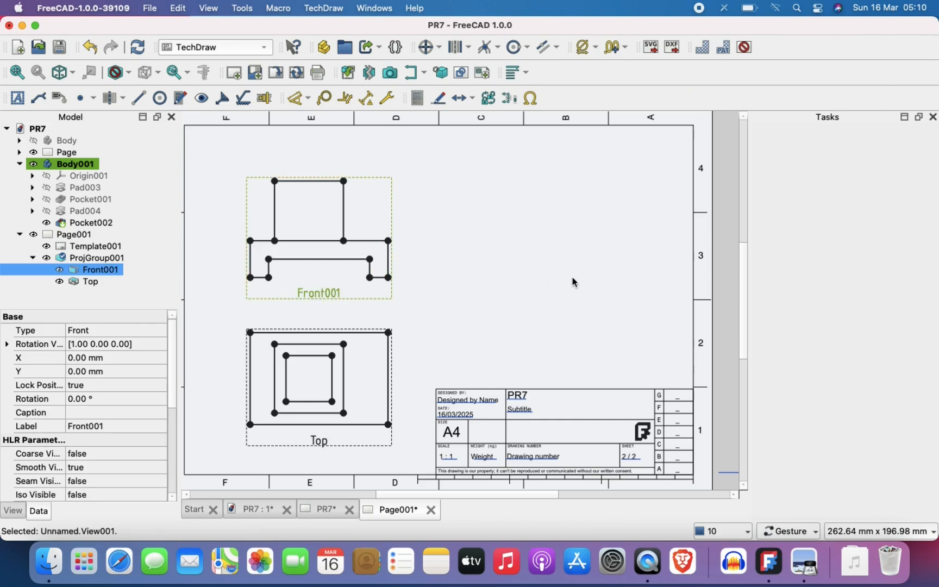
pyautogui.click(526, 282)
pyautogui.click(318, 297)
pyautogui.keyDown('ctrl'); pyautogui.click(321, 441); pyautogui.keyUp('ctrl')
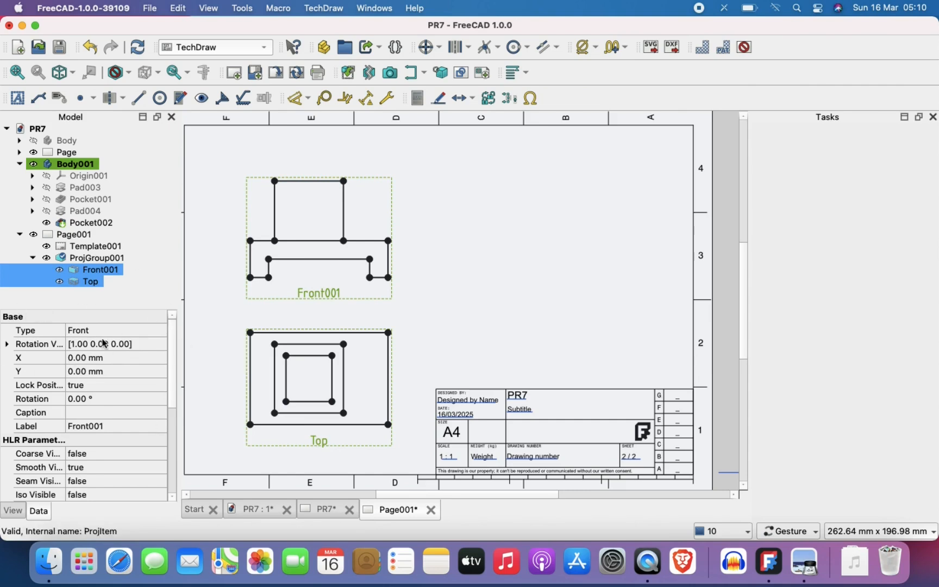
pyautogui.scroll(-8, 71, 387)
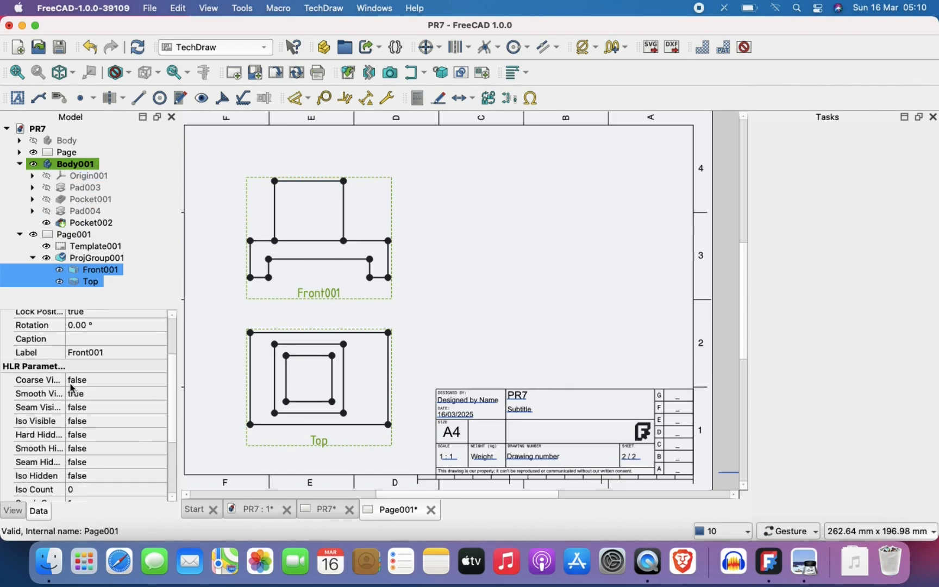
pyautogui.scroll(2, 46, 383)
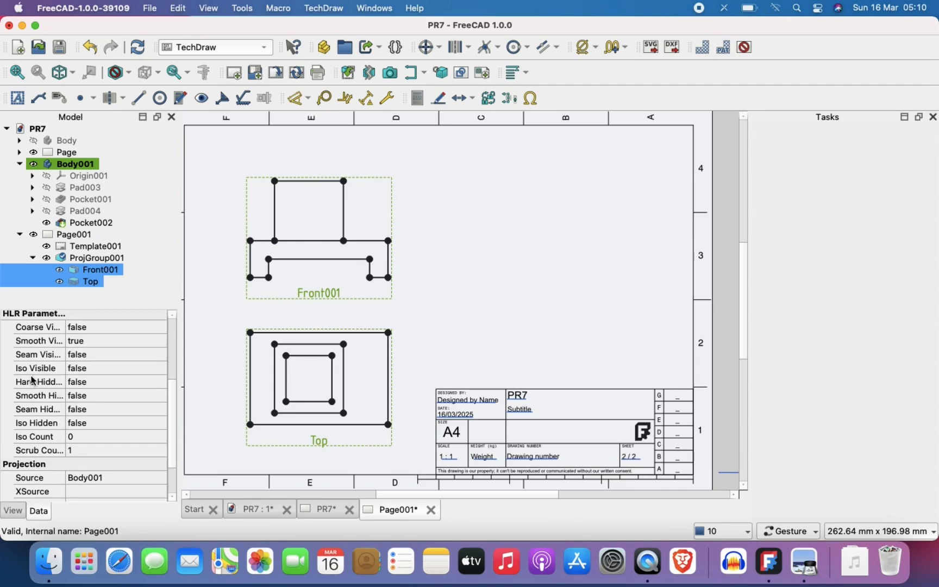
pyautogui.click(30, 405)
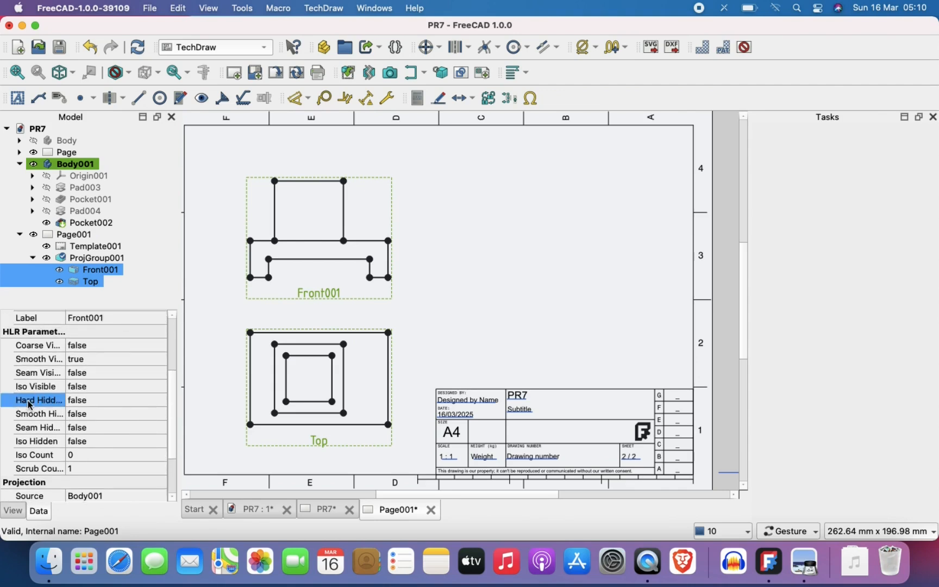
pyautogui.moveTo(65, 357)
pyautogui.mouseDown()
pyautogui.moveTo(102, 357)
pyautogui.moveTo(81, 359)
pyautogui.mouseUp()
pyautogui.click(123, 397)
pyautogui.click(120, 399)
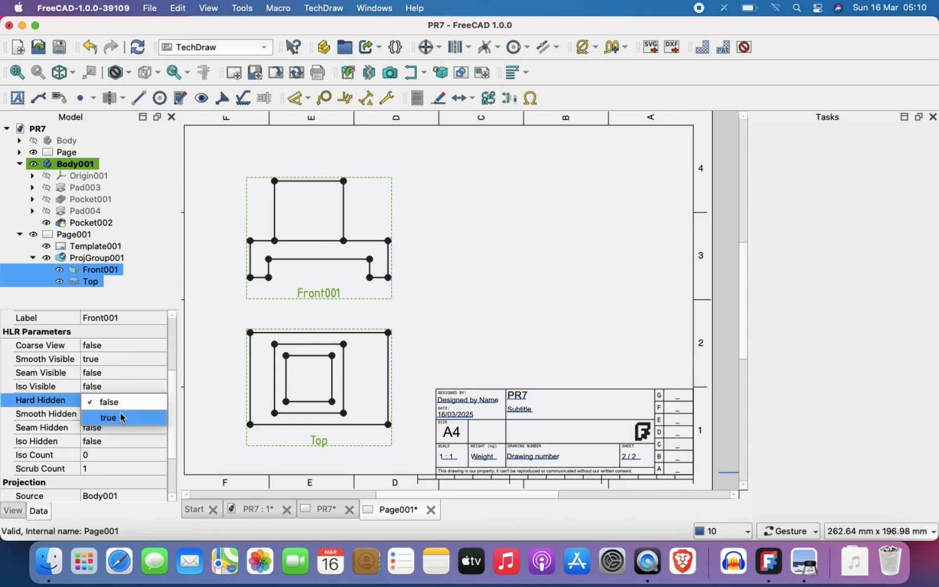
pyautogui.click(122, 417)
pyautogui.click(424, 316)
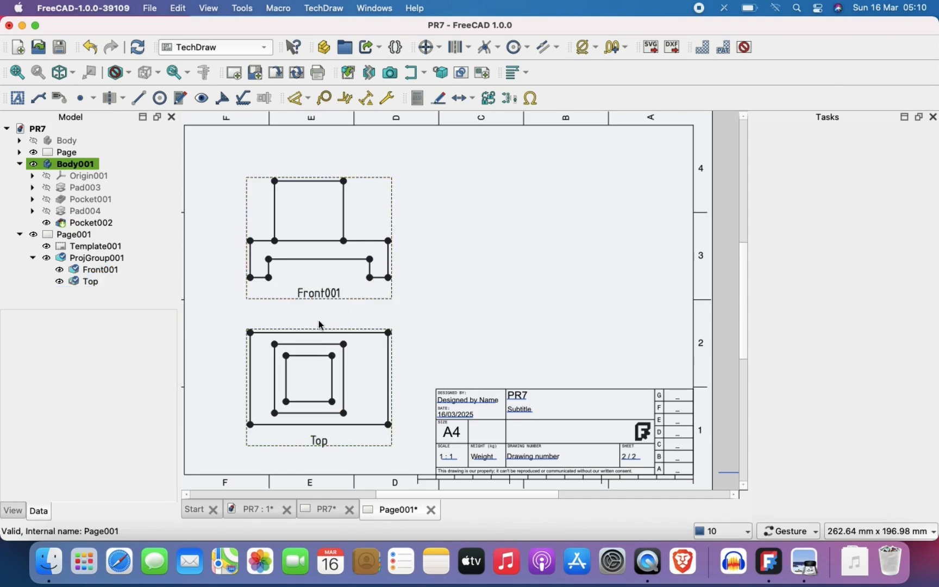
# - Recompute the projection group so the front and top views update their hidden lines
pyautogui.rightClick(77, 260)
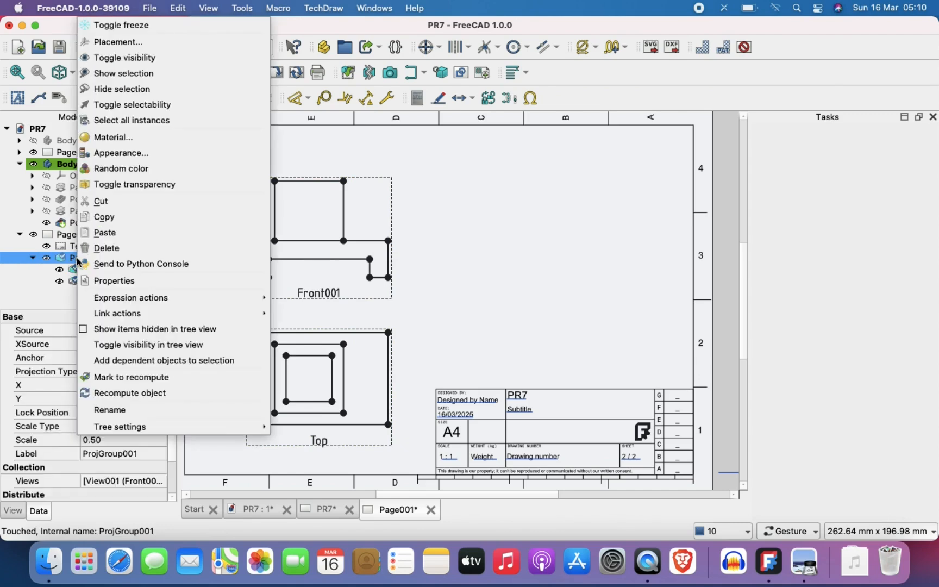
pyautogui.click(155, 392)
pyautogui.click(444, 349)
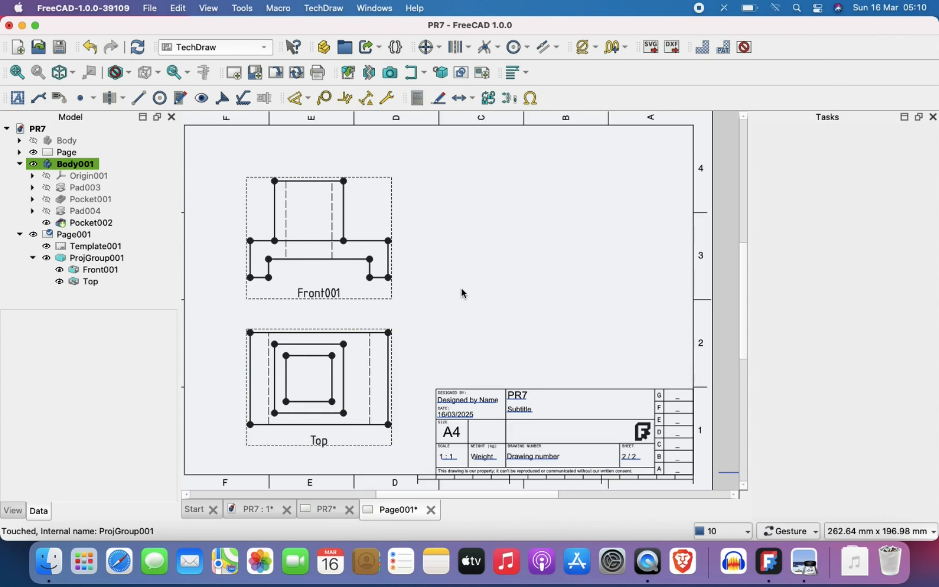
# - Enable hidden Show Hard Lines in the TechDraw hidden line removal (HLR) preferences and accept the preferences
pyautogui.click(68, 7)
pyautogui.click(75, 49)
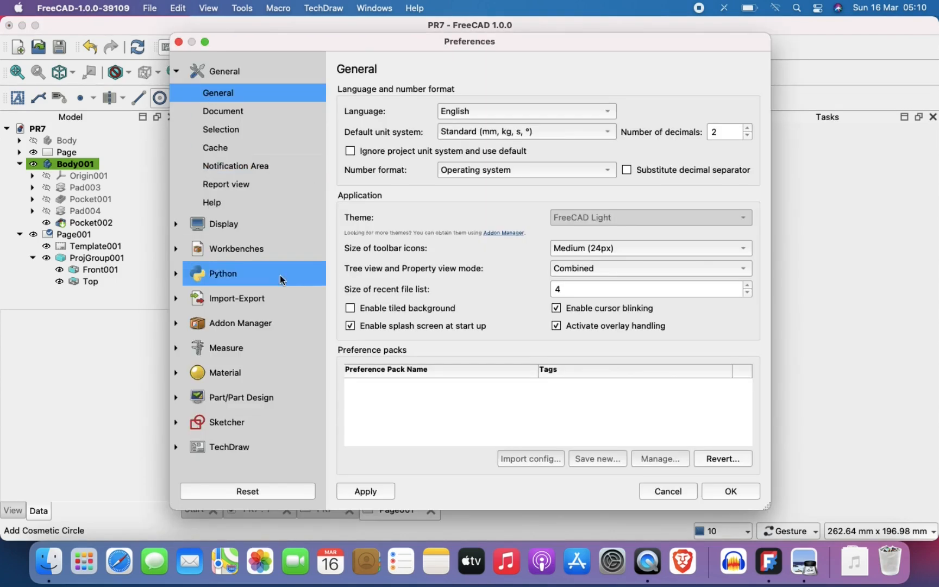
pyautogui.click(221, 458)
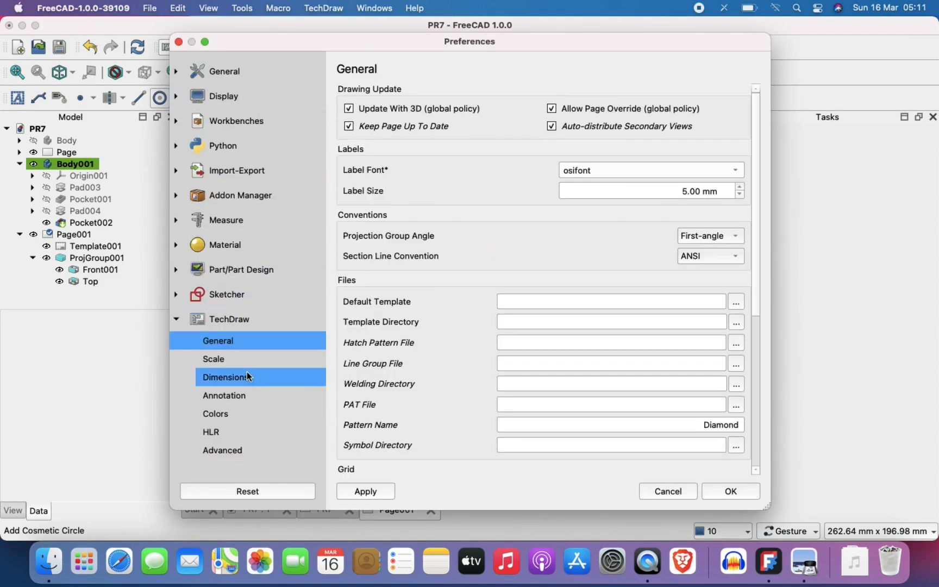
pyautogui.scroll(-5, 401, 278)
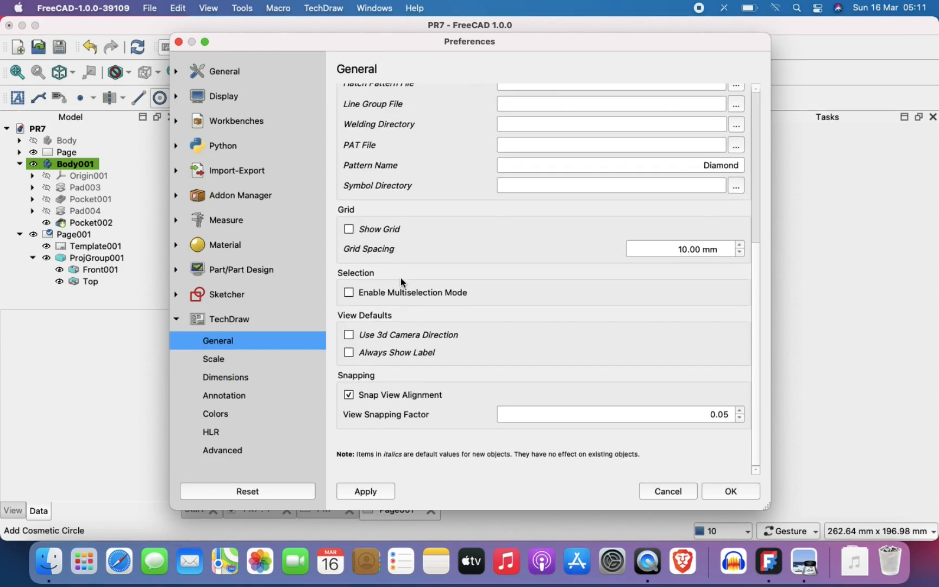
pyautogui.click(206, 361)
pyautogui.click(213, 376)
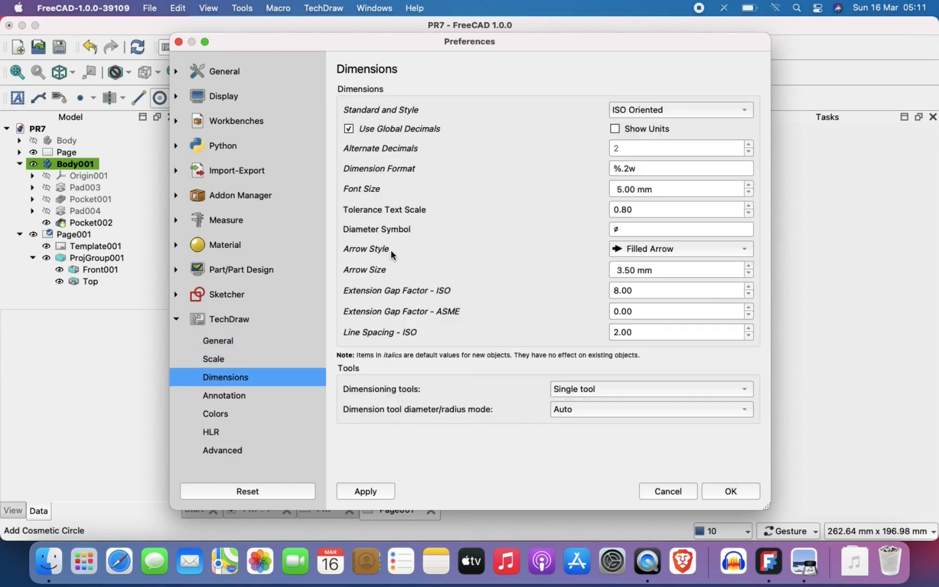
pyautogui.click(227, 402)
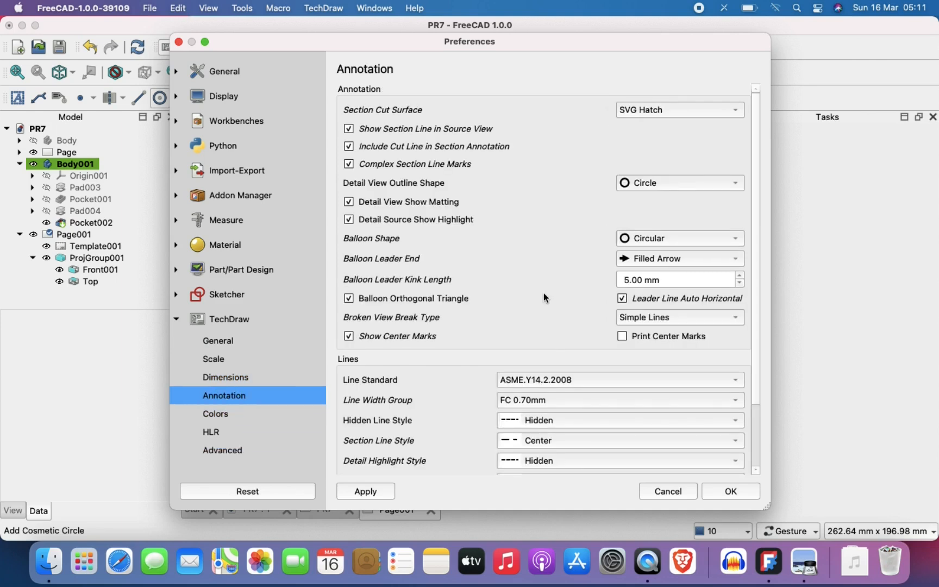
pyautogui.scroll(-3, 544, 296)
pyautogui.click(252, 413)
pyautogui.click(244, 432)
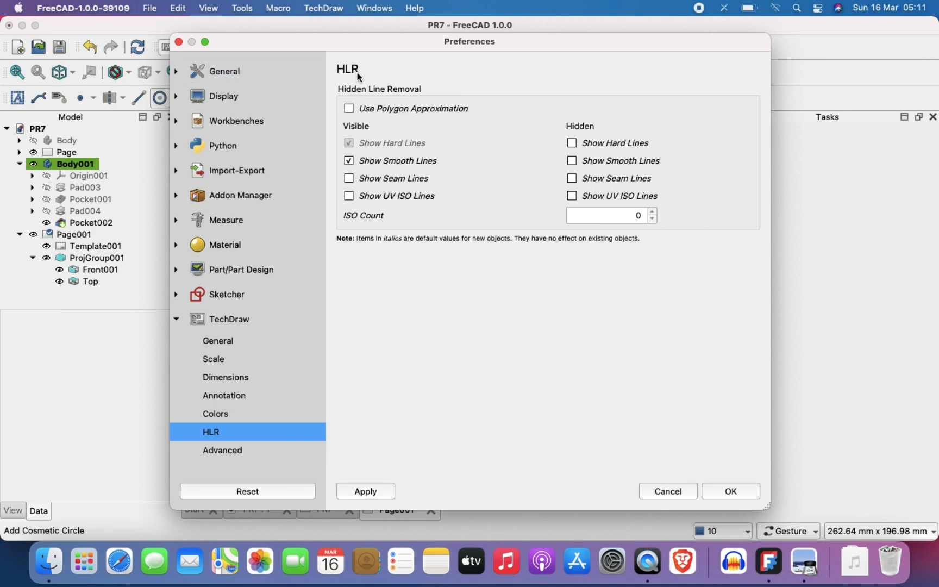
pyautogui.click(587, 142)
pyautogui.click(739, 488)
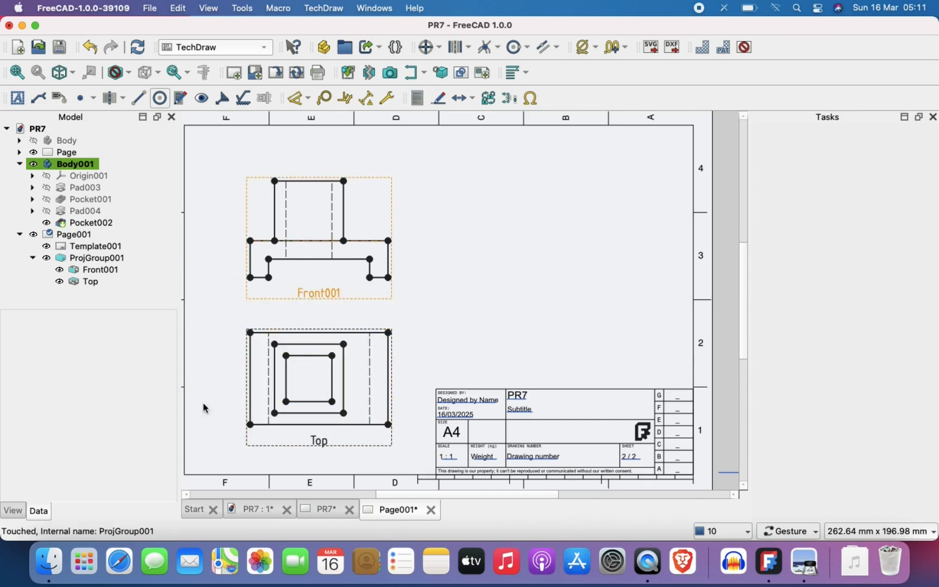
# - Orbit the 3D model to an oblique angle exposing the notch under the base and return to Page001
pyautogui.click(321, 509)
pyautogui.click(247, 510)
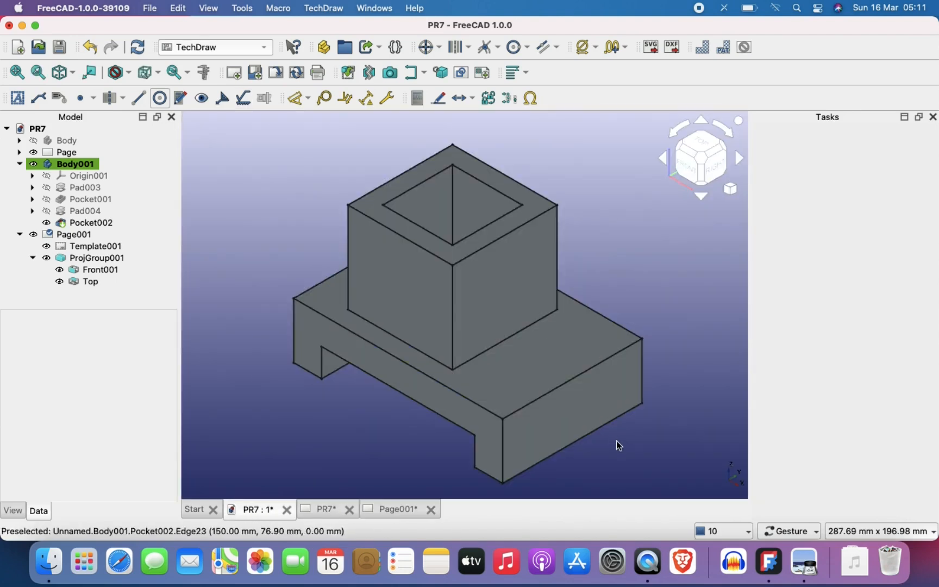
pyautogui.click(380, 509)
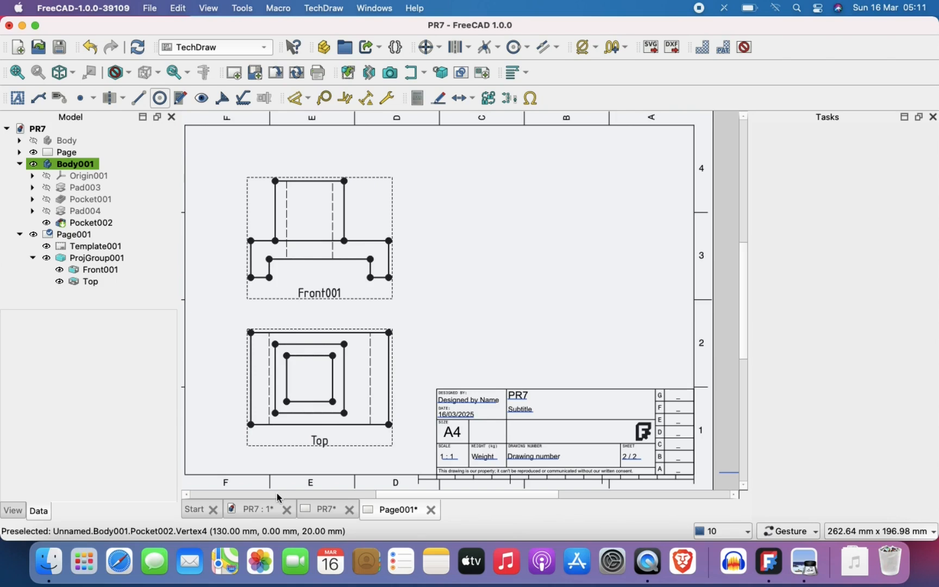
pyautogui.click(262, 511)
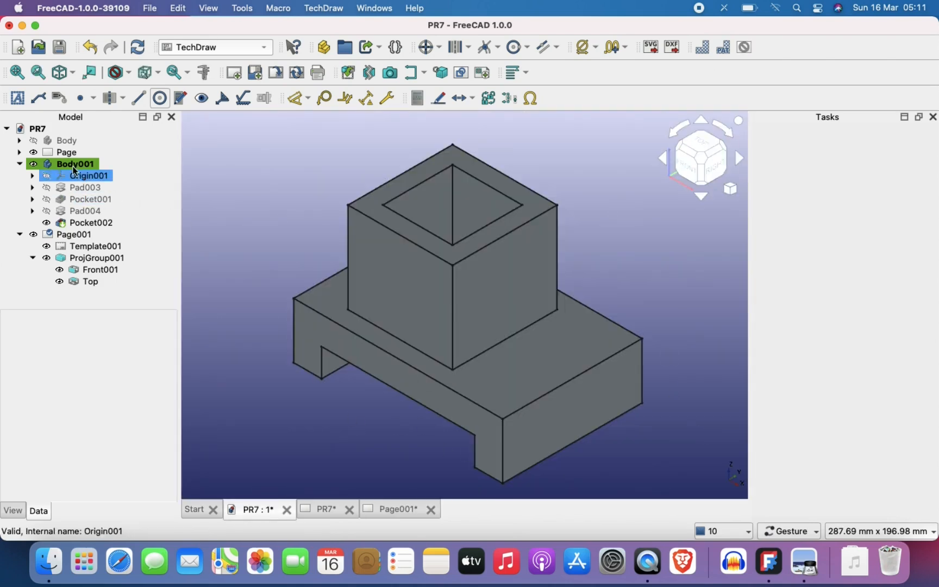
pyautogui.moveTo(402, 433); pyautogui.dragTo(555, 354)
pyautogui.moveTo(428, 467); pyautogui.dragTo(505, 382, button='right')
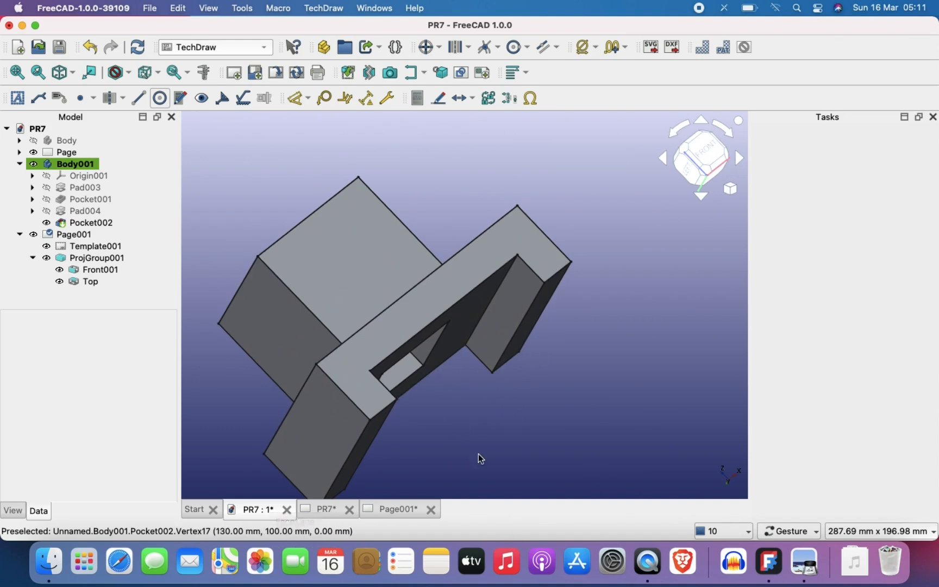
pyautogui.click(406, 512)
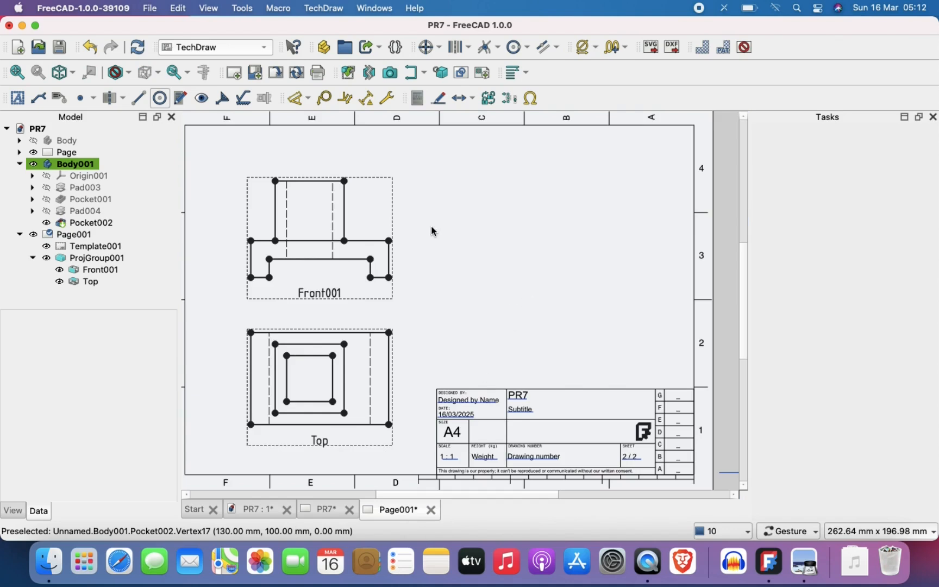
pyautogui.click(395, 77)
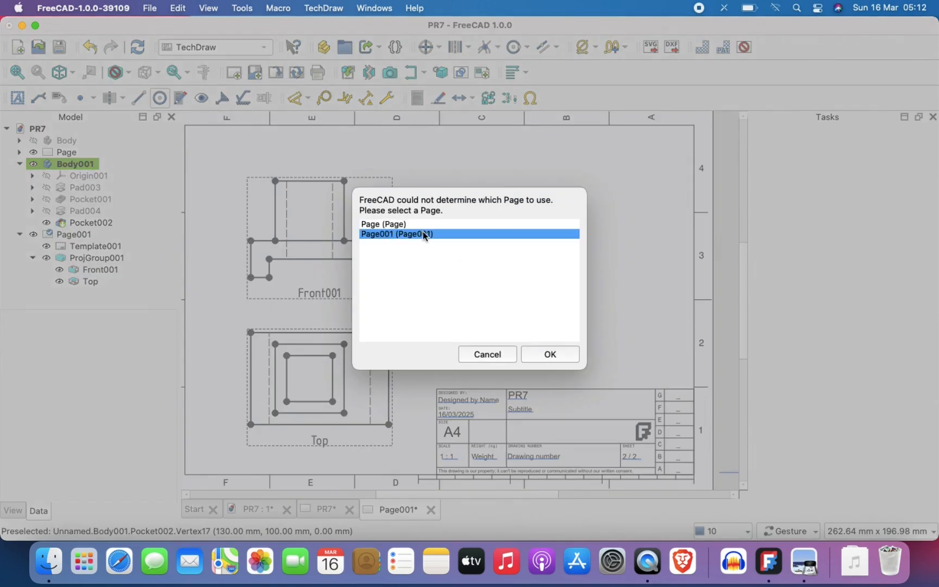
pyautogui.click(488, 354)
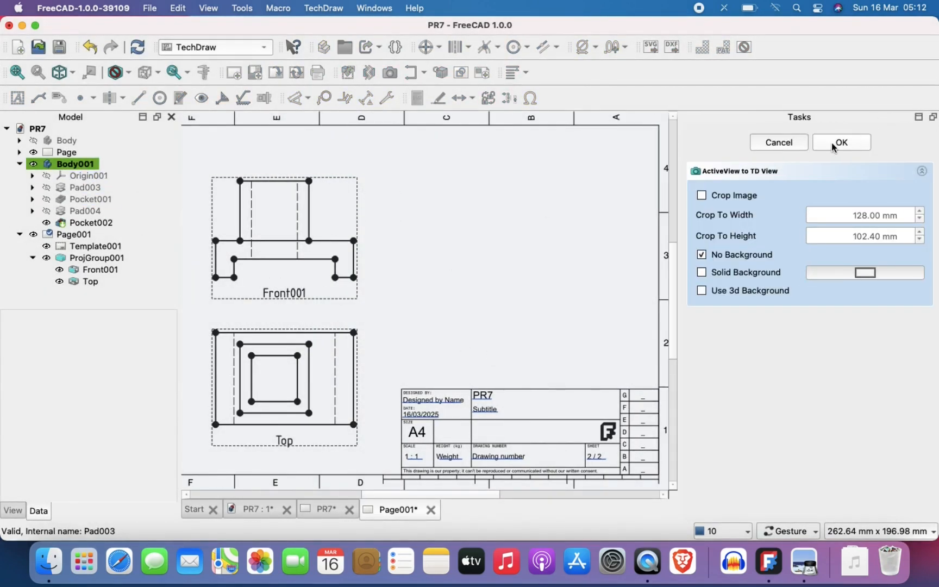
pyautogui.click(789, 143)
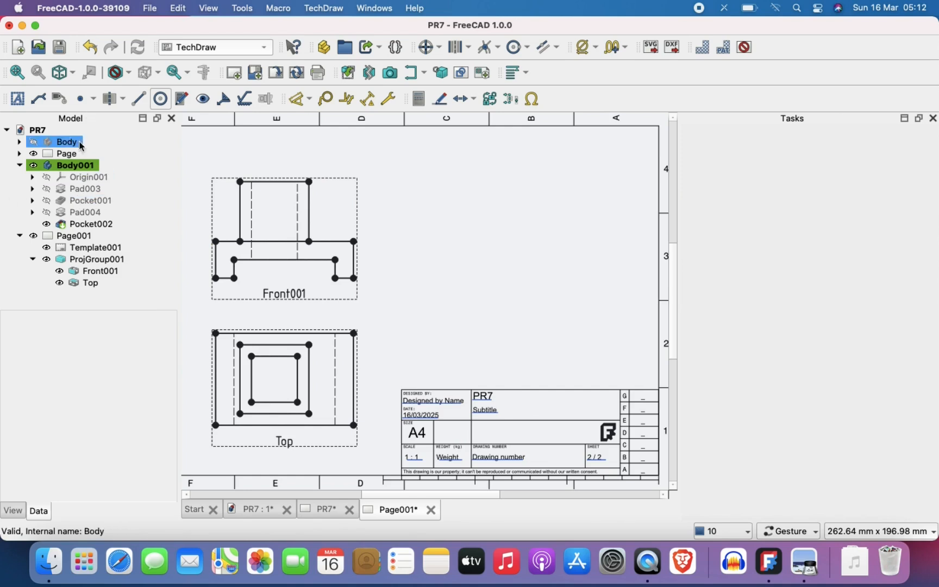
pyautogui.click(66, 166)
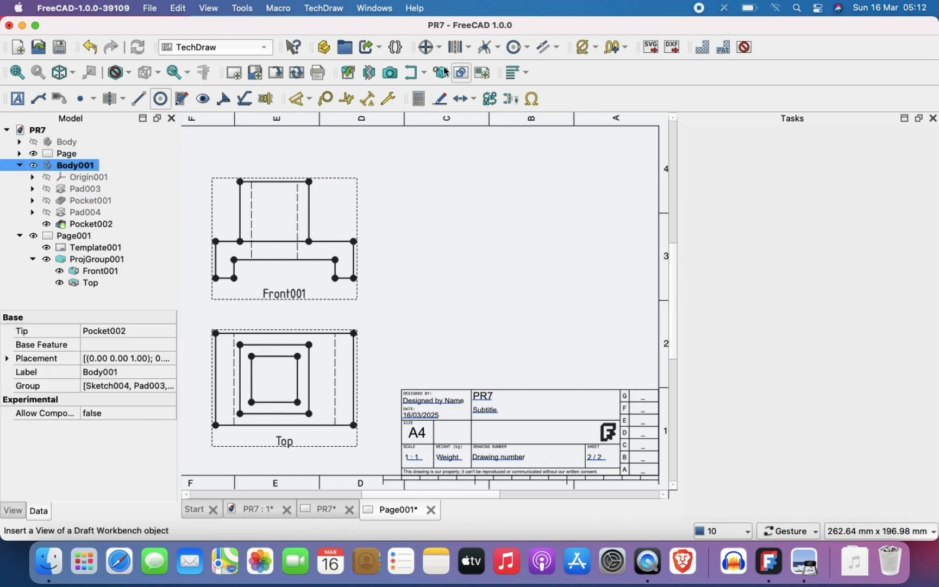
pyautogui.click(390, 73)
pyautogui.click(403, 235)
pyautogui.click(403, 235)
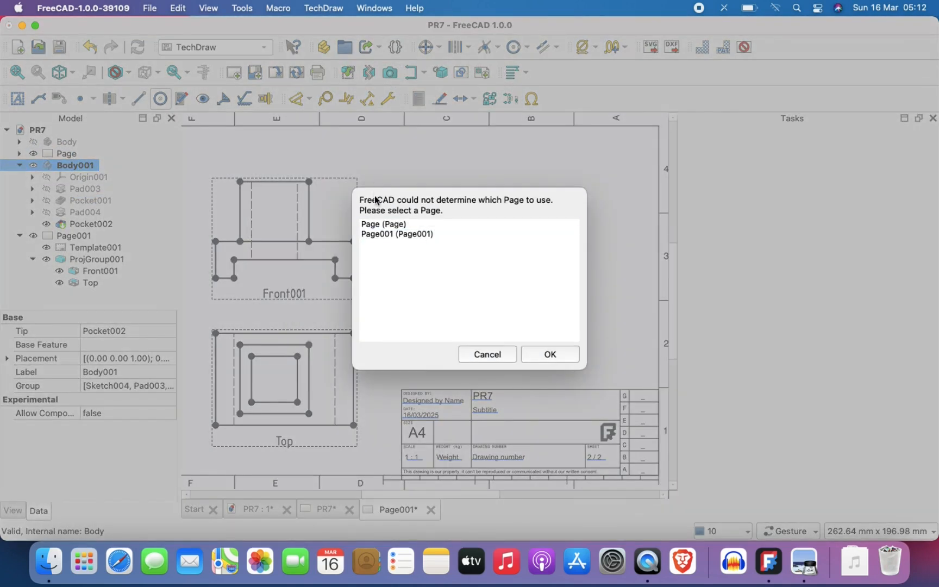
pyautogui.click(400, 235)
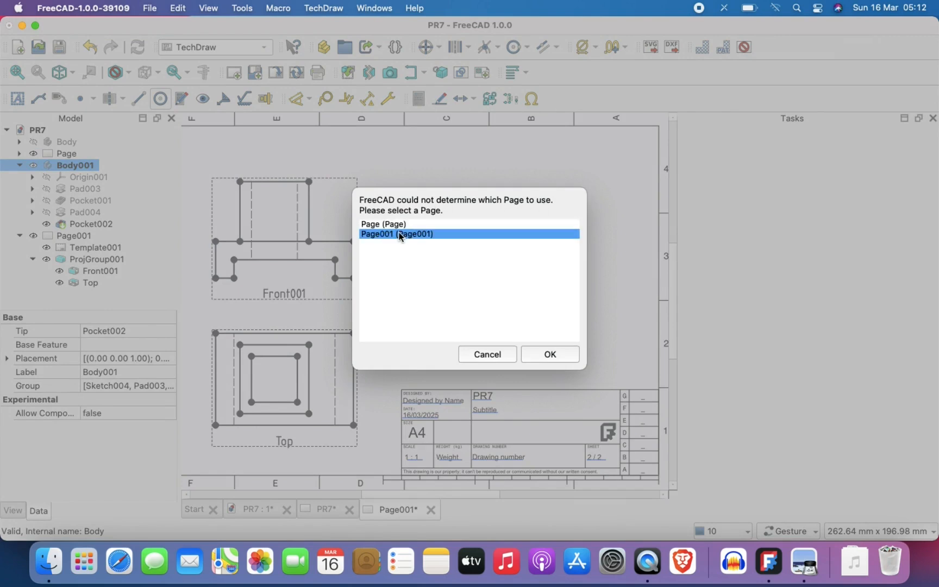
pyautogui.click(564, 353)
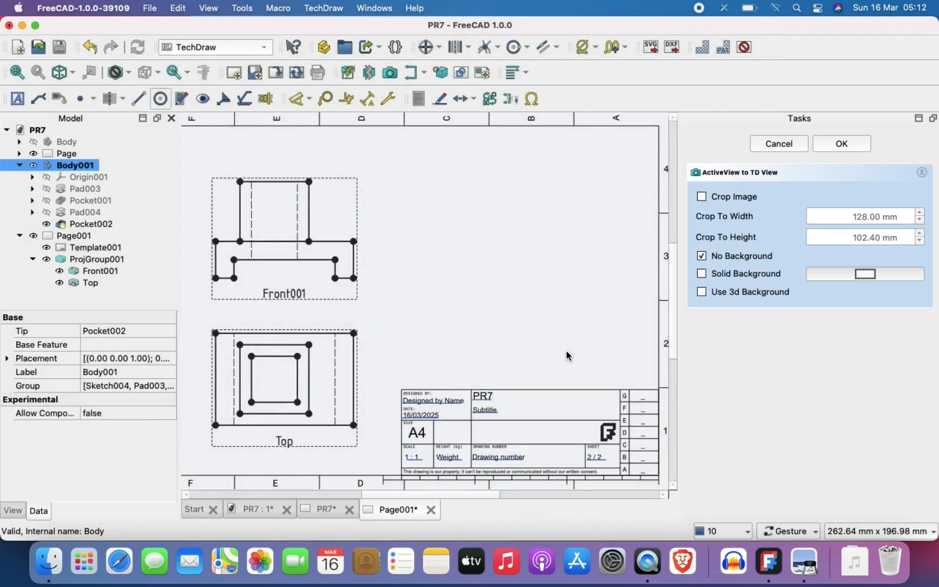
pyautogui.moveTo(568, 321); pyautogui.dragTo(198, 104, button='right')
pyautogui.moveTo(425, 188)
pyautogui.mouseDown(button='right')
pyautogui.moveTo(491, 200)
pyautogui.moveTo(488, 293)
pyautogui.mouseUp(button='right')
pyautogui.scroll(-2, 491, 201)
pyautogui.scroll(2, 491, 202)
pyautogui.click(791, 142)
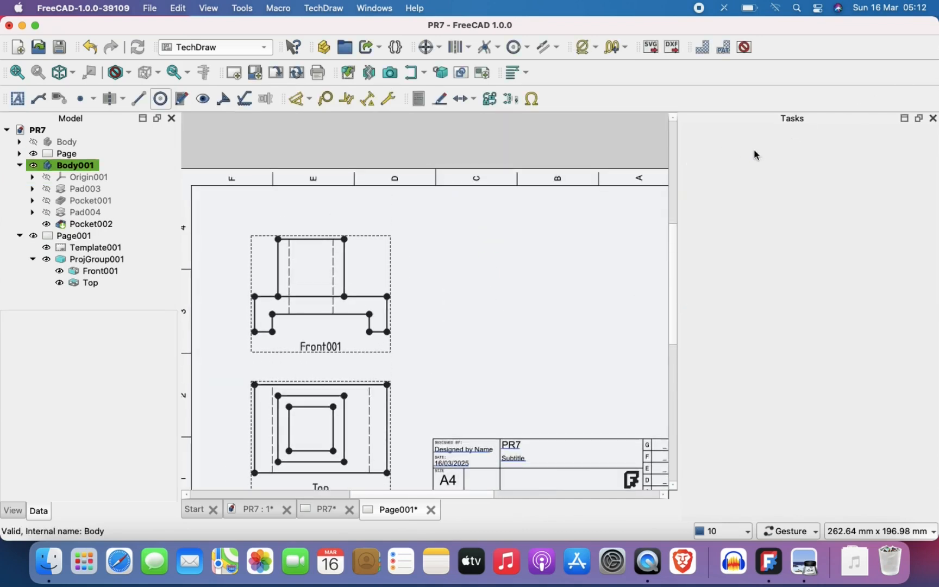
pyautogui.moveTo(679, 222); pyautogui.dragTo(807, 218)
pyautogui.moveTo(580, 297); pyautogui.dragTo(566, 215, button='right')
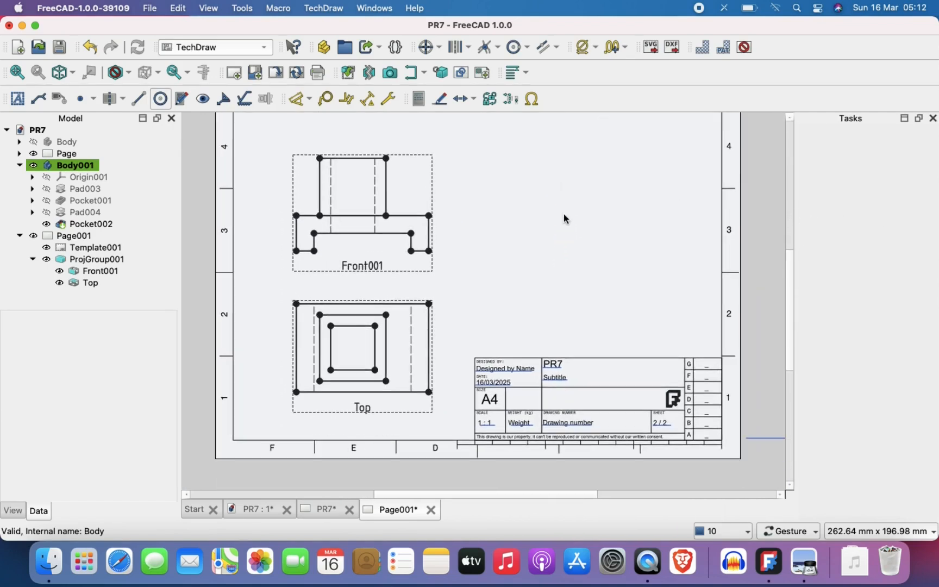
pyautogui.click(351, 77)
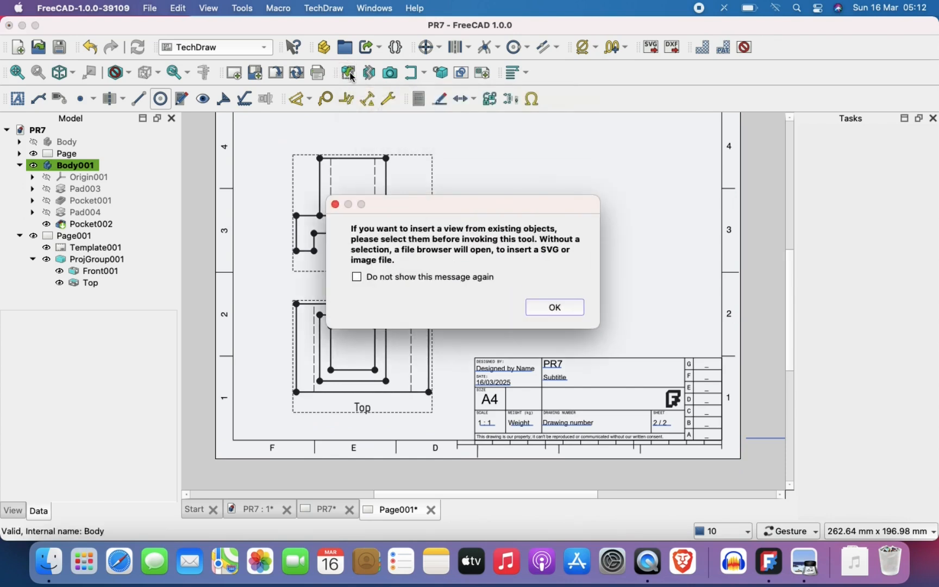
pyautogui.click(555, 308)
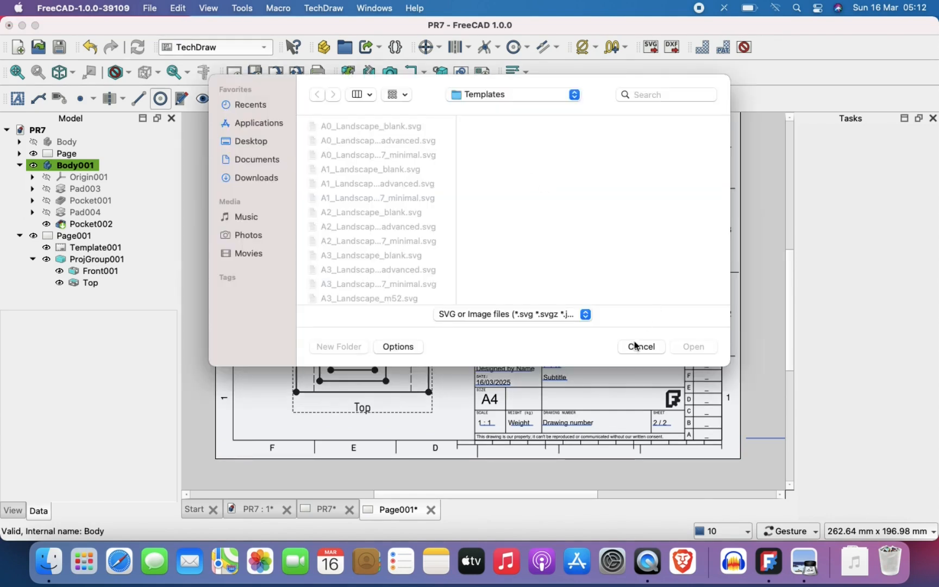
pyautogui.click(640, 346)
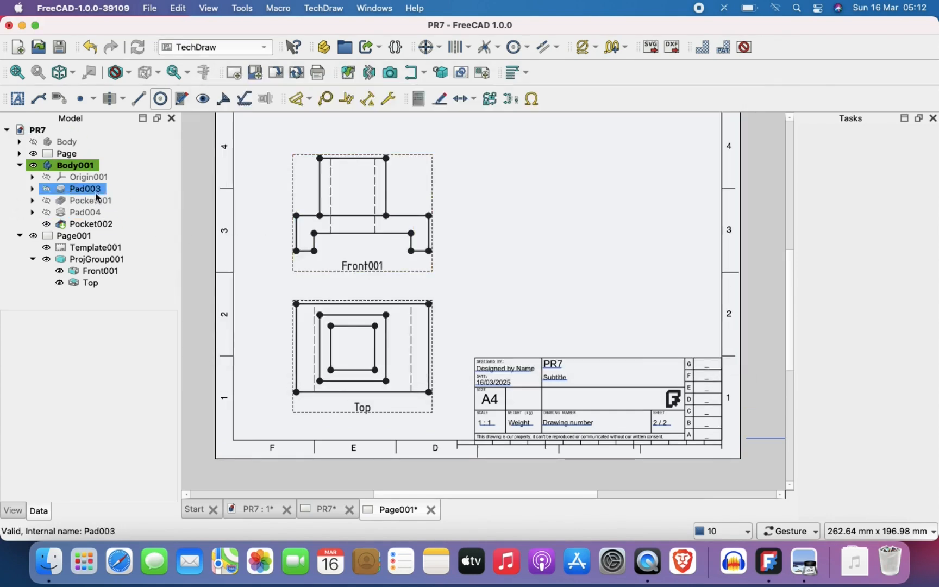
# - Insert a view of Body001 on Page001 and place it above the title block at about X 190 mm, Y 128 mm
pyautogui.click(76, 165)
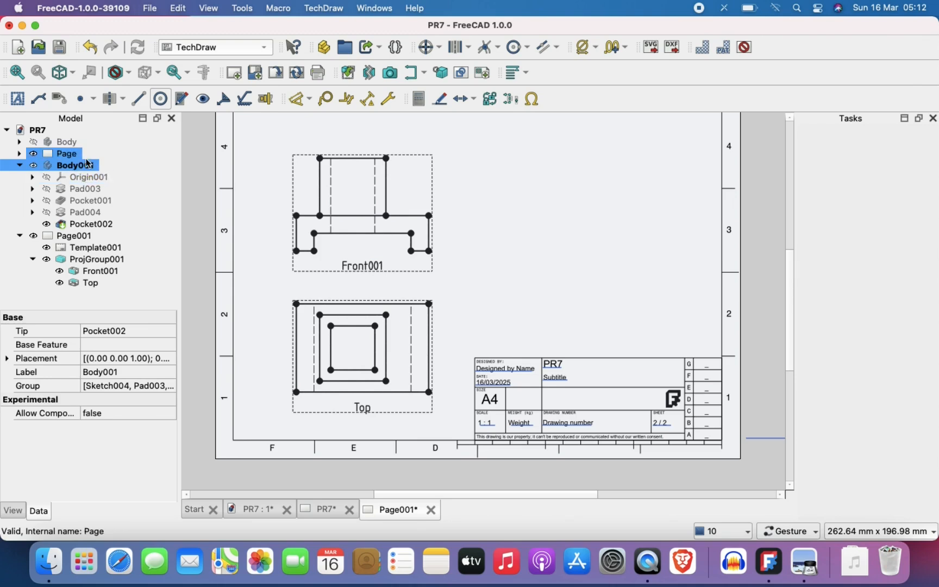
pyautogui.click(348, 73)
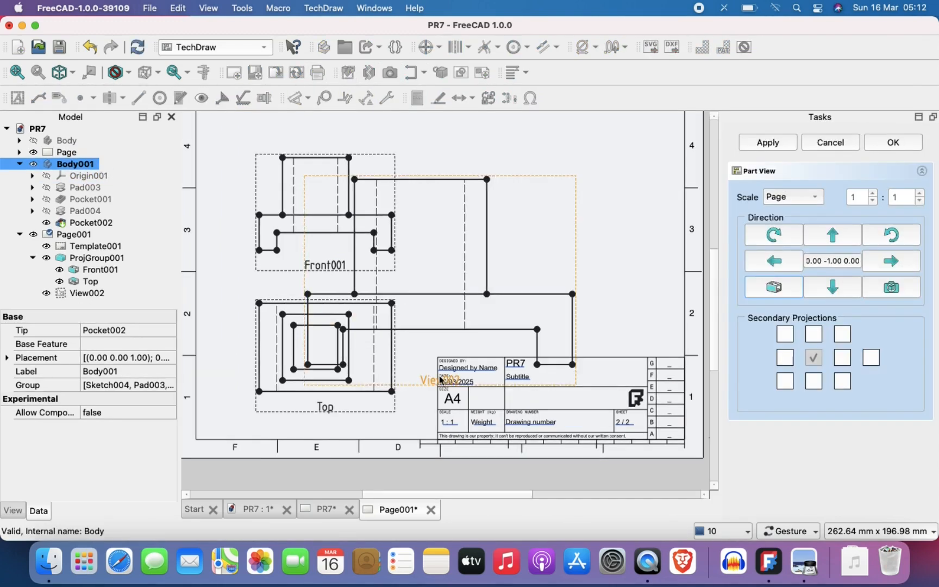
pyautogui.moveTo(437, 381); pyautogui.dragTo(510, 341)
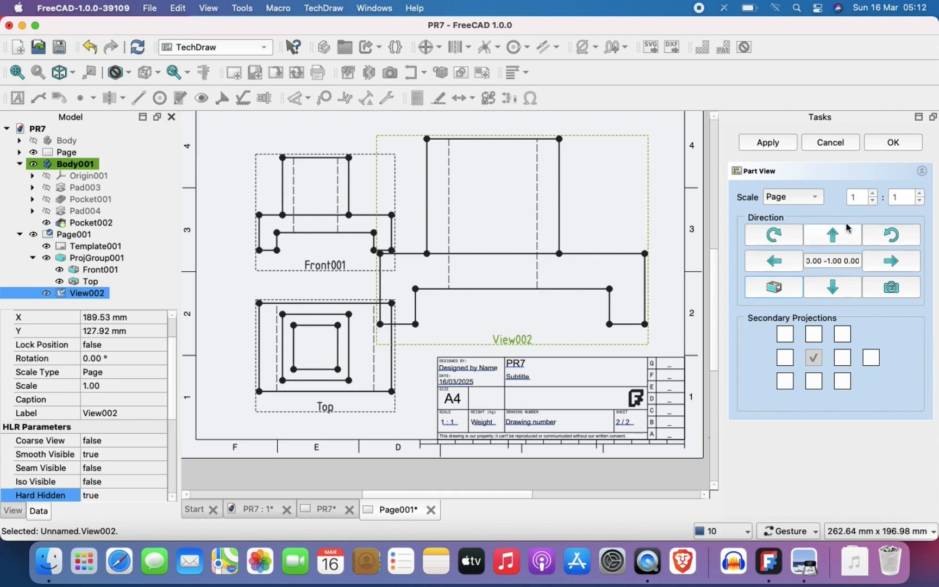
# - Set the new view's direction from the current 3D camera and compare it with the model's orientation
pyautogui.click(891, 288)
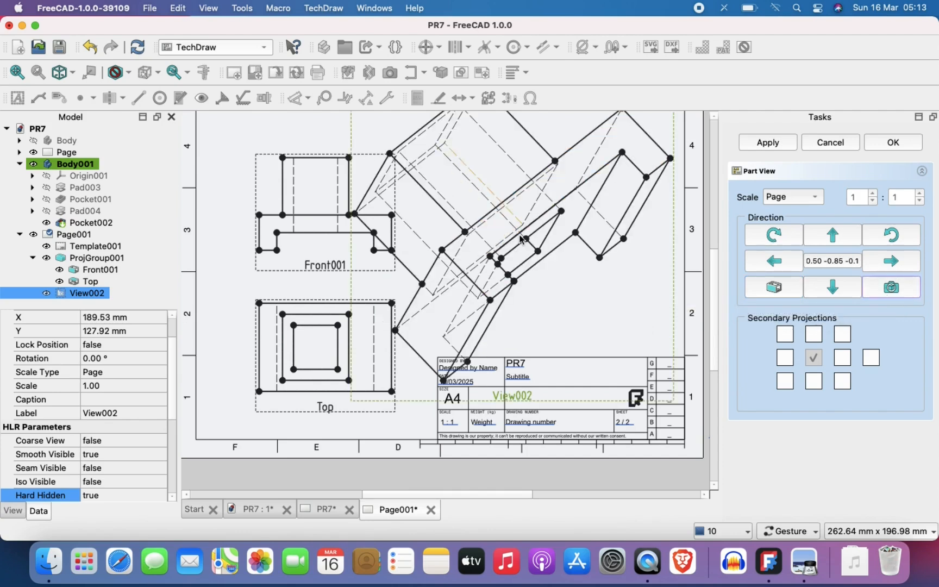
pyautogui.scroll(-2, 522, 250)
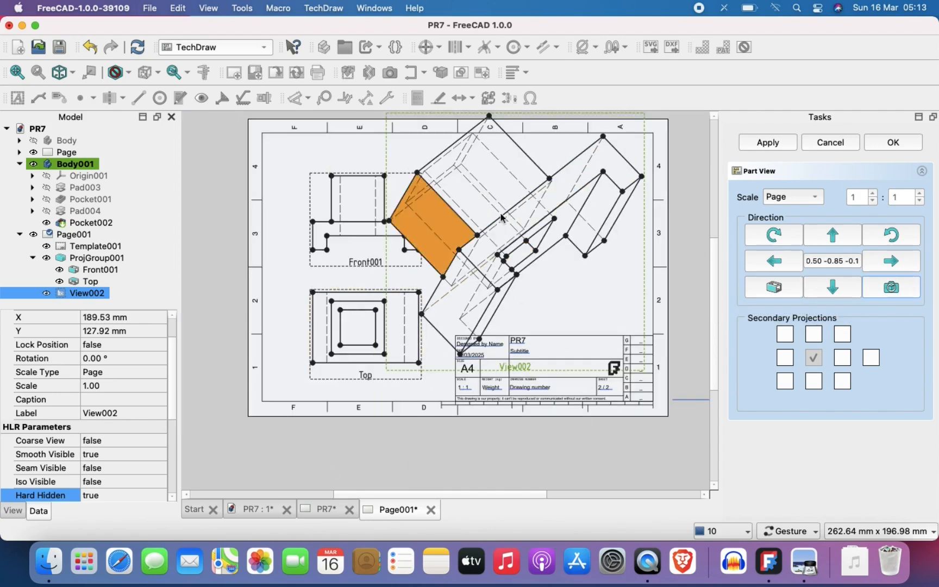
pyautogui.click(255, 508)
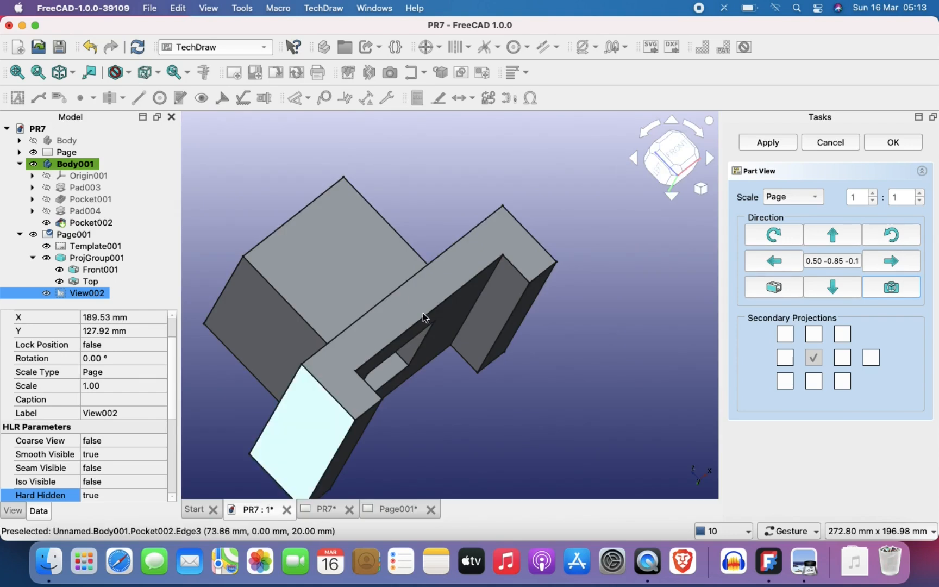
pyautogui.click(408, 509)
# - Give the new view a custom 1:2 scale, accept it, and reposition it at about X 197 mm, Y 127 mm
pyautogui.click(808, 195)
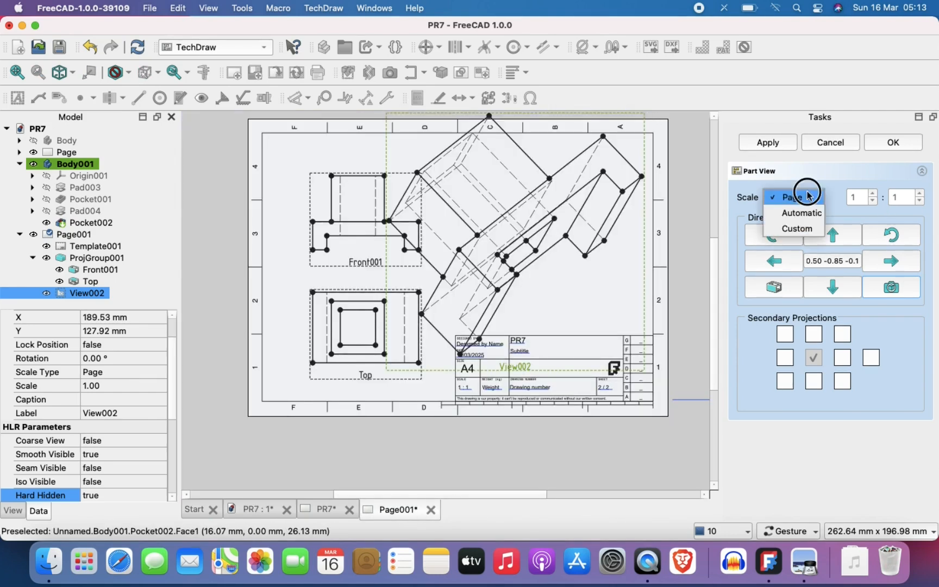
pyautogui.click(798, 228)
pyautogui.click(897, 197)
pyautogui.press('BackSpace')
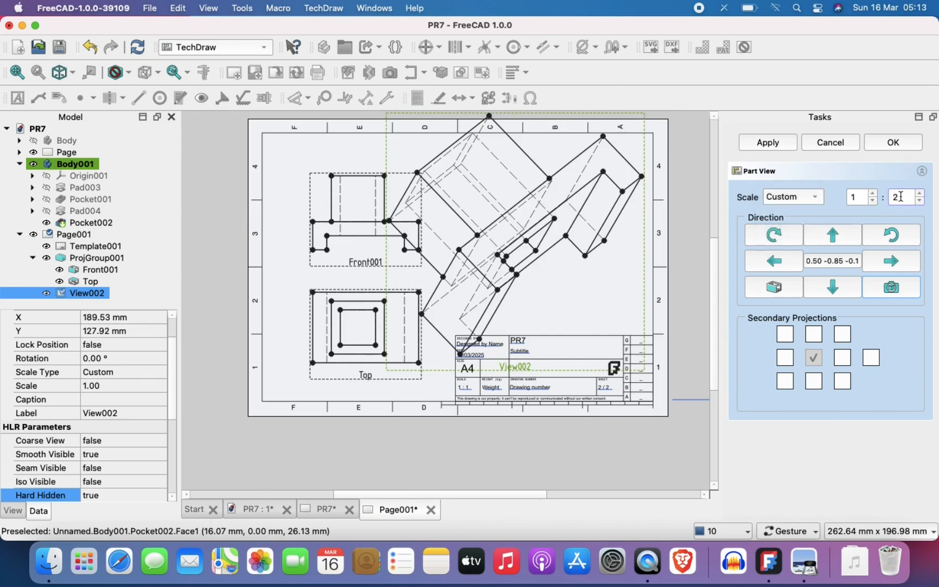
pyautogui.click(891, 142)
pyautogui.moveTo(510, 313)
pyautogui.mouseDown()
pyautogui.moveTo(514, 300)
pyautogui.moveTo(526, 311)
pyautogui.mouseUp()
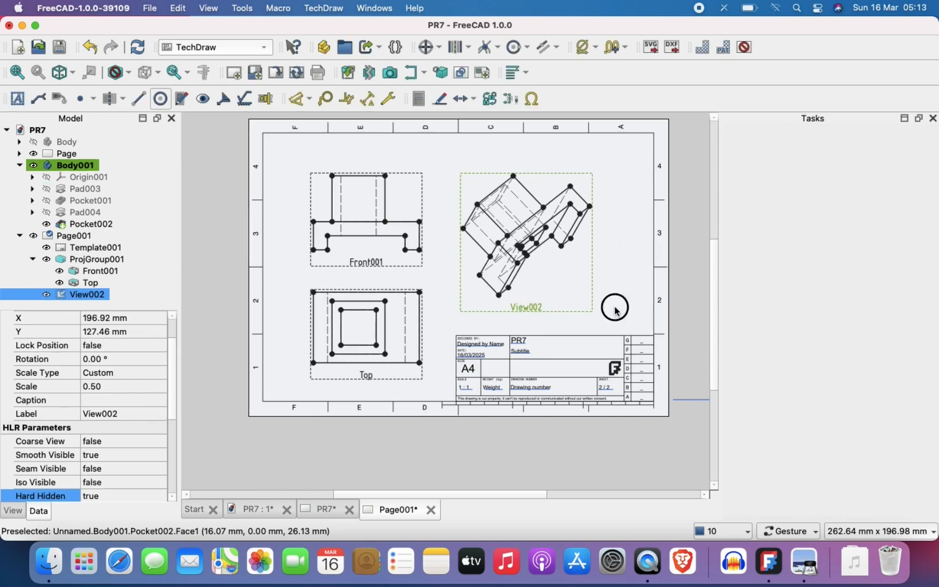
# - Compare the oblique view on Page001 with the current orientation of the 3D model
pyautogui.click(615, 311)
pyautogui.scroll(2, 546, 243)
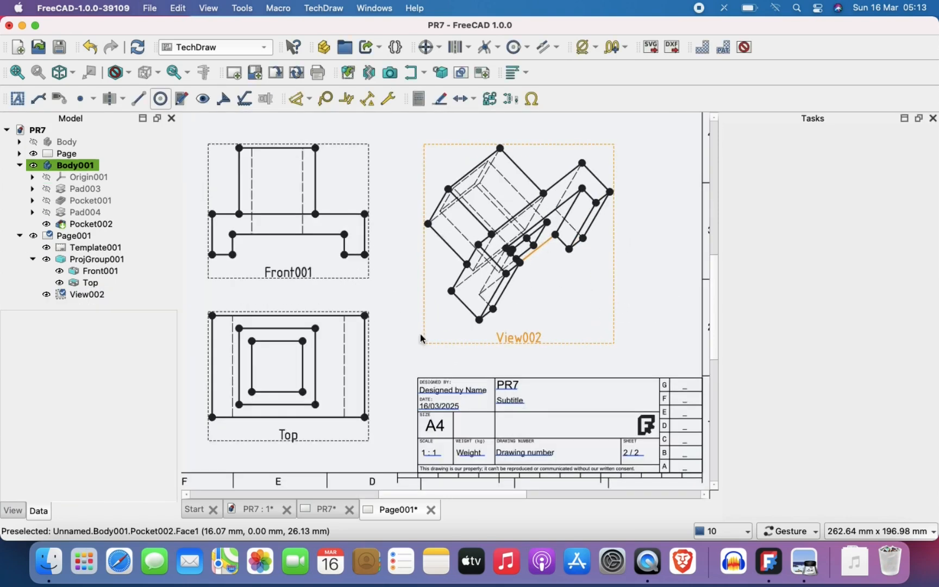
pyautogui.click(248, 510)
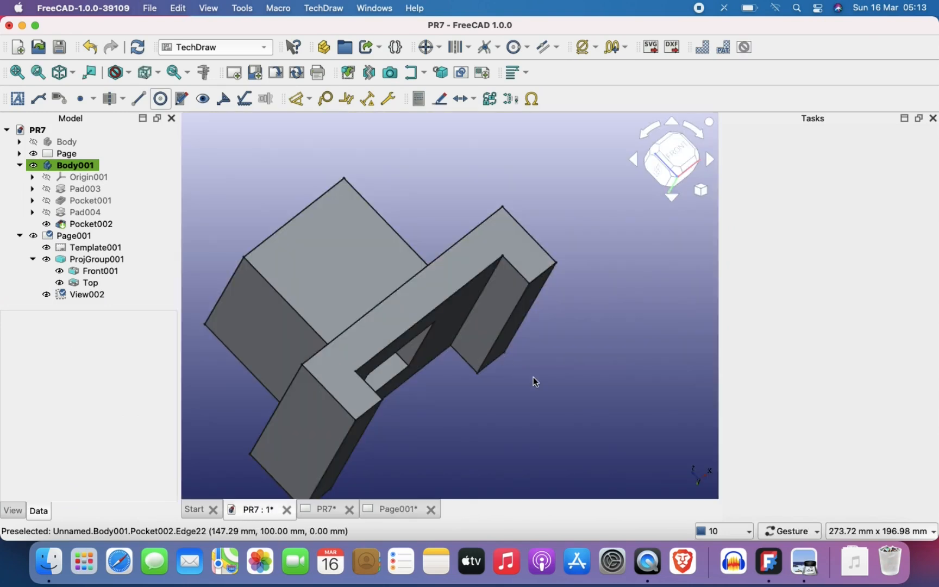
pyautogui.click(398, 507)
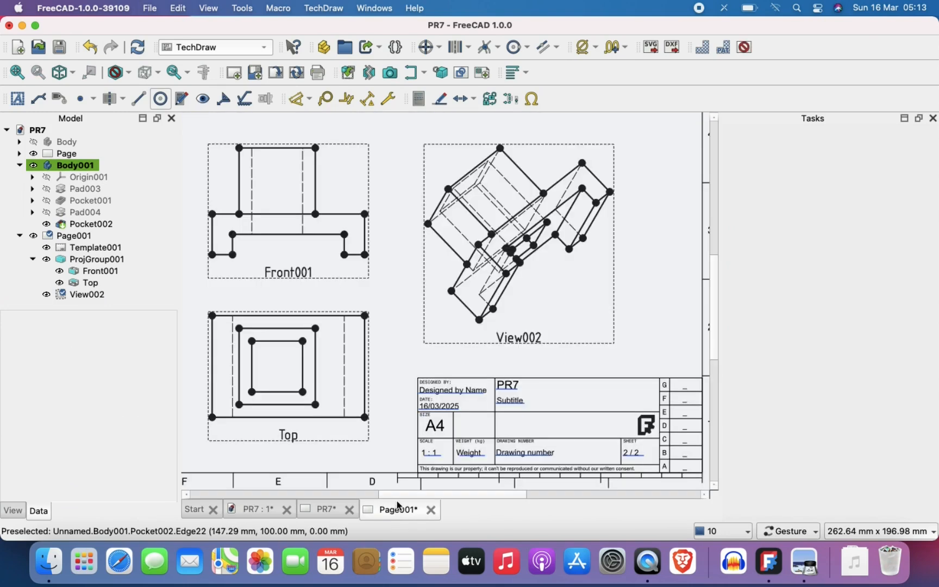
pyautogui.click(267, 505)
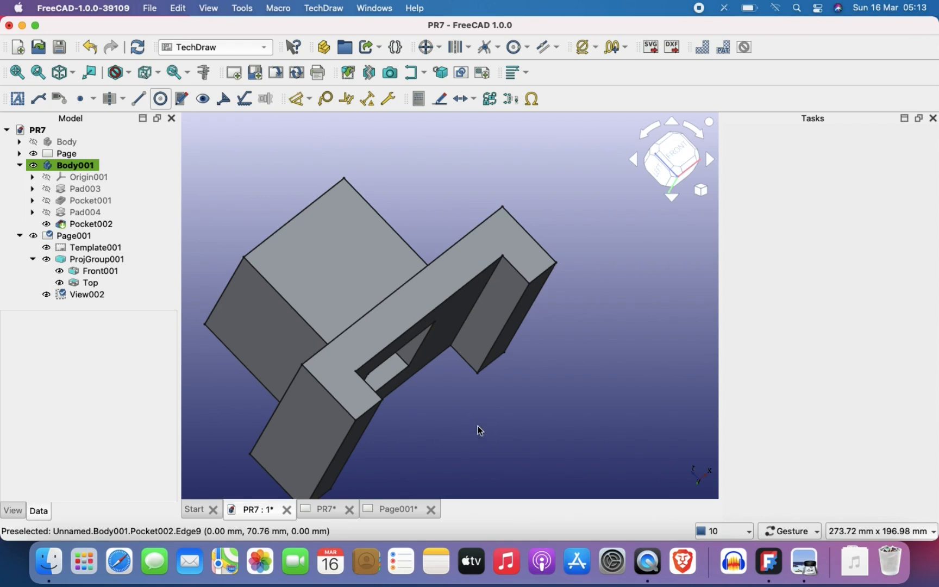
# - Set the 3D model to the isometric orientation and fit the whole part in view
pyautogui.scroll(-2, 479, 430)
pyautogui.moveTo(478, 424); pyautogui.dragTo(485, 385, button='right')
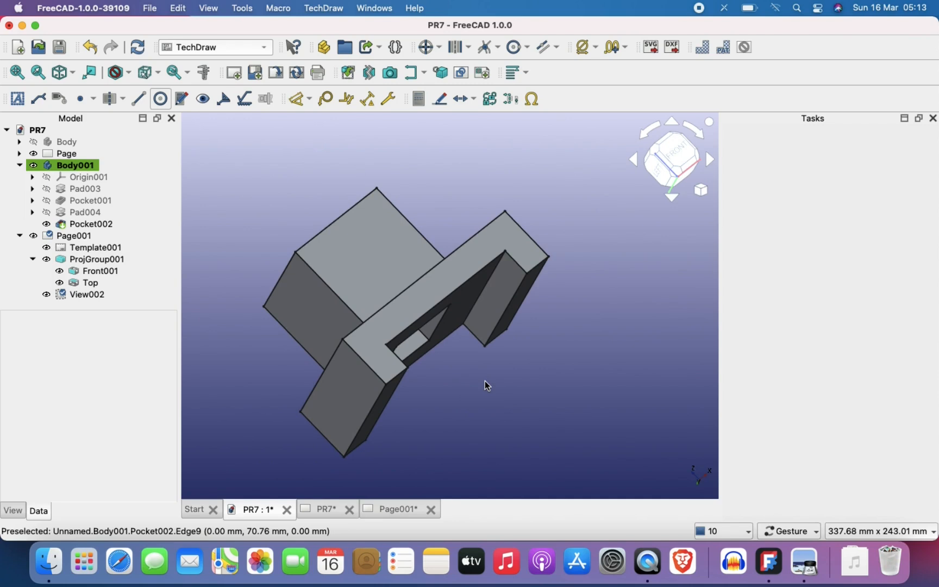
pyautogui.press('0')
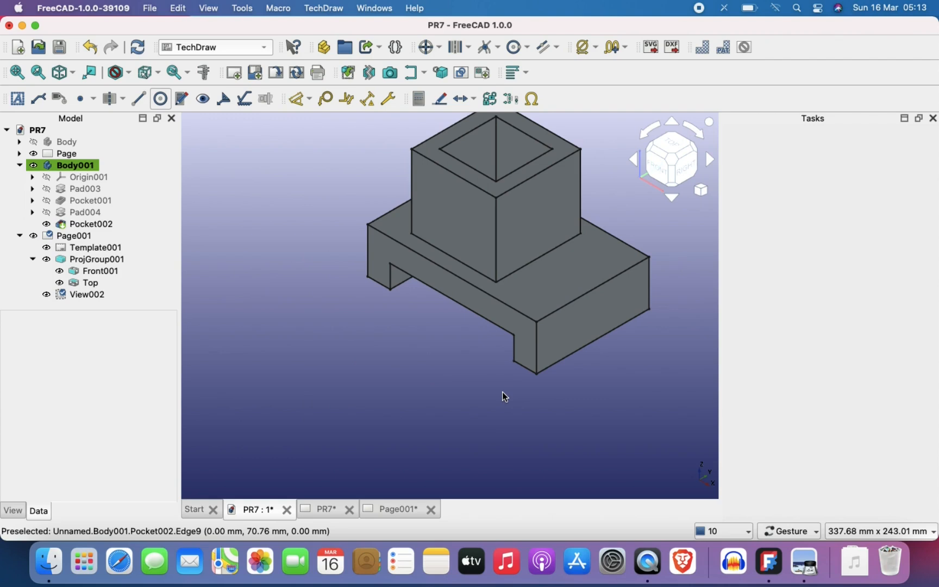
pyautogui.press('v')
pyautogui.press('f')
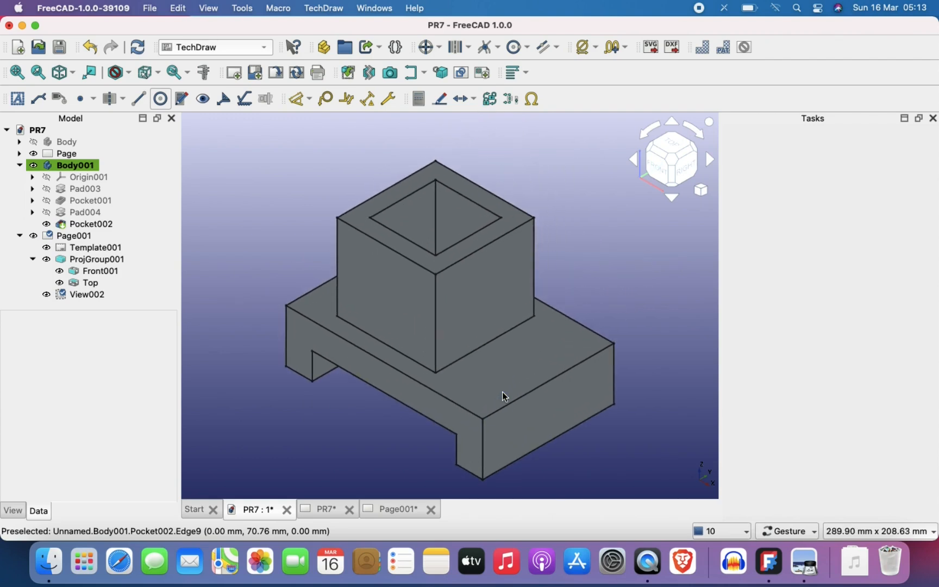
# - Return to Page001 and delete the oblique pictorial view above the title block
pyautogui.click(390, 509)
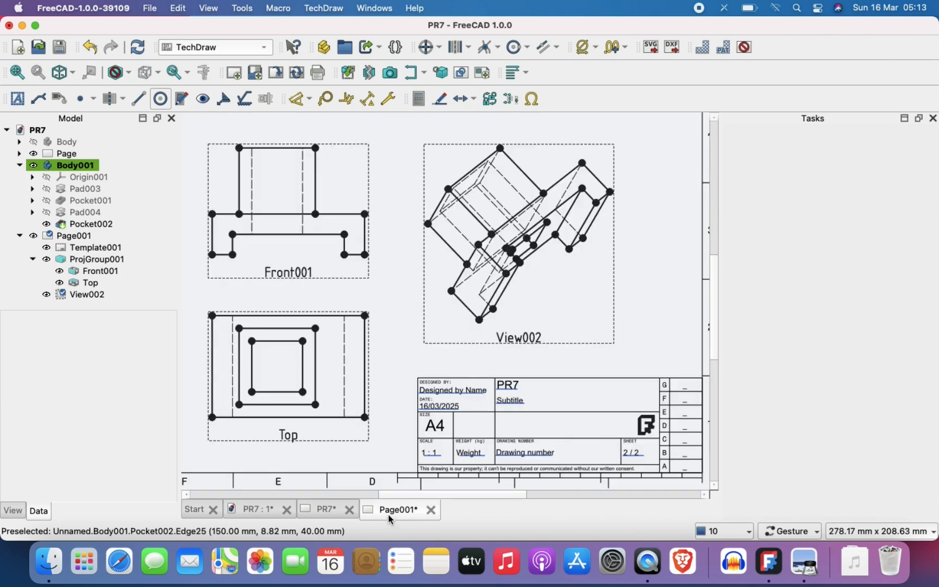
pyautogui.click(519, 338)
pyautogui.press('Delete')
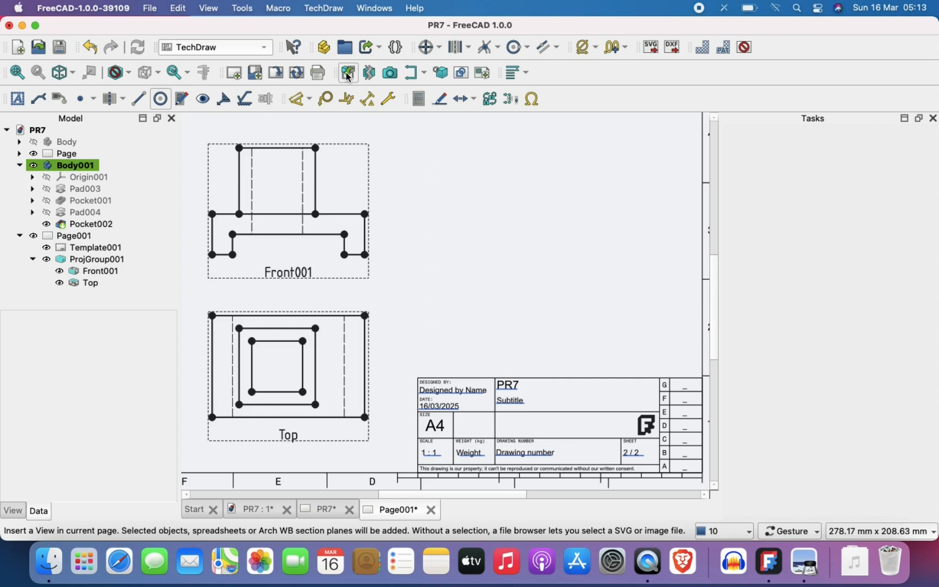
# - Insert a new view of Body001 on Page001 with its direction taken from the current 3D camera
pyautogui.click(62, 168)
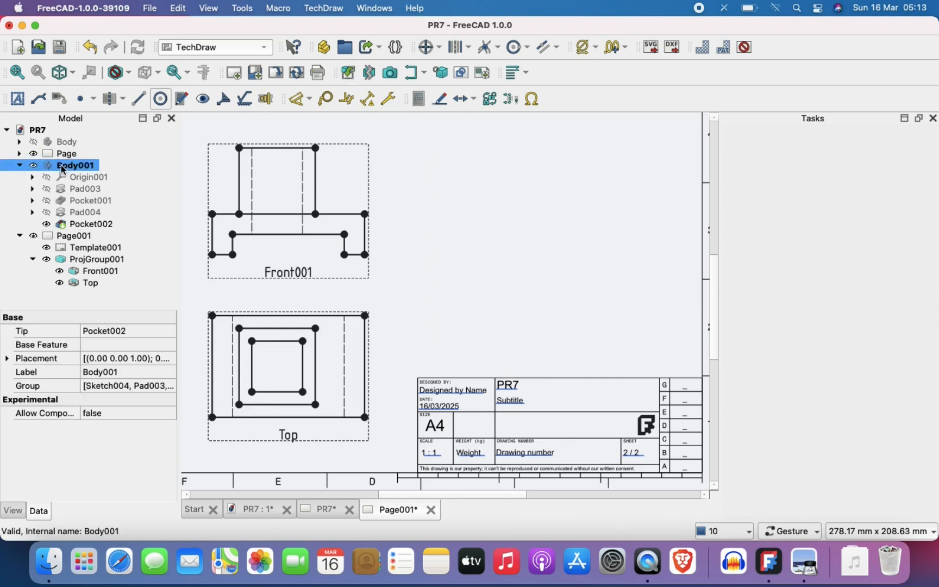
pyautogui.click(349, 73)
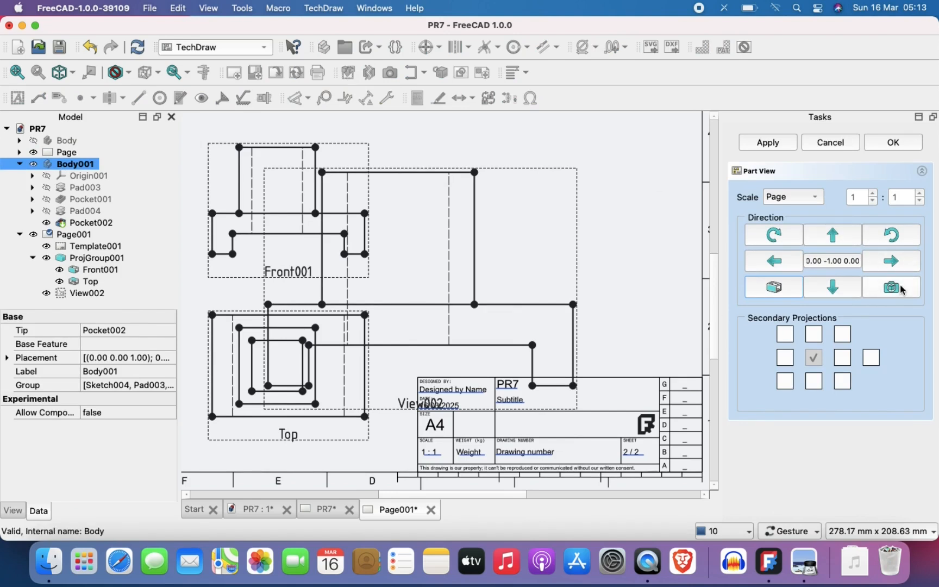
pyautogui.click(898, 290)
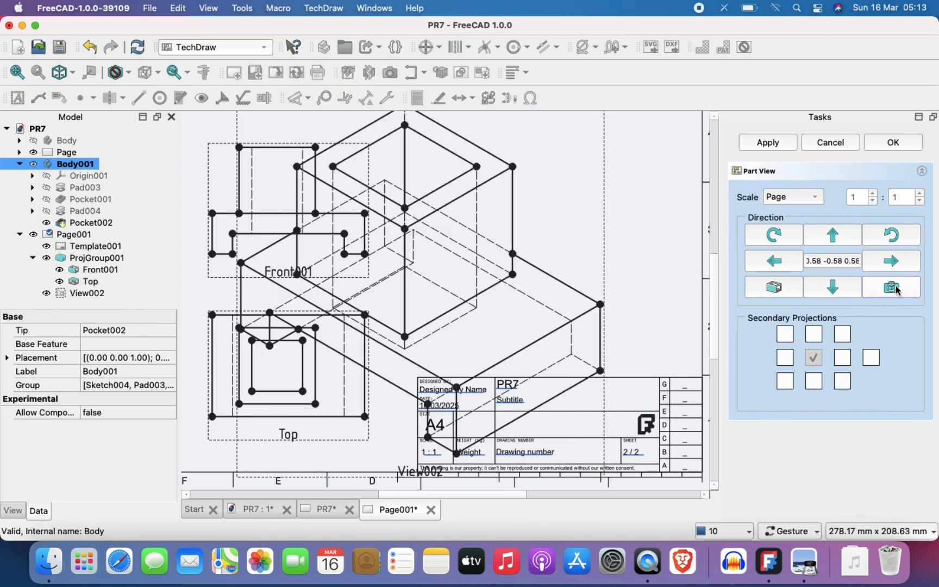
# - Give the isometric view a custom 1:2 scale and place it above the title block at about X 211 mm, Y 133 mm
pyautogui.click(793, 197)
pyautogui.click(793, 227)
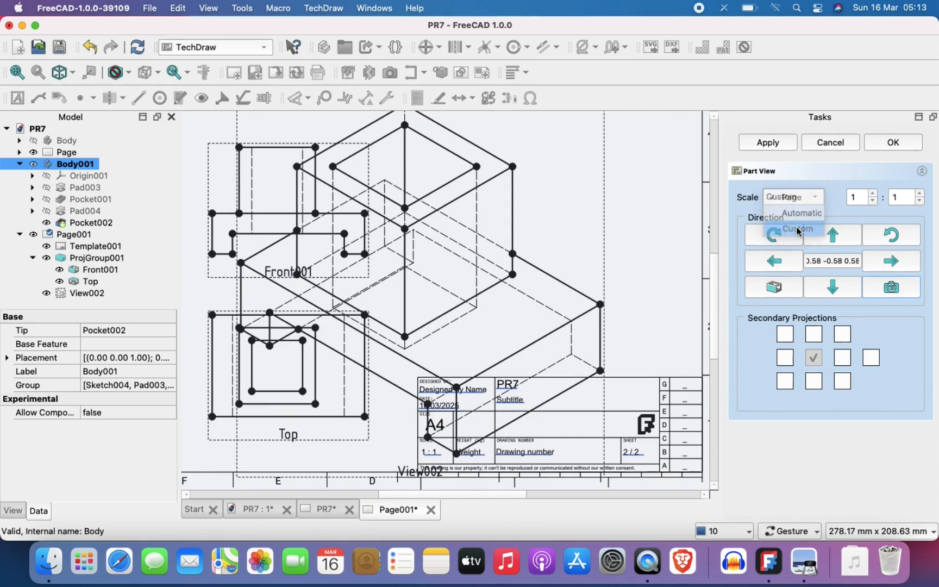
pyautogui.click(903, 200)
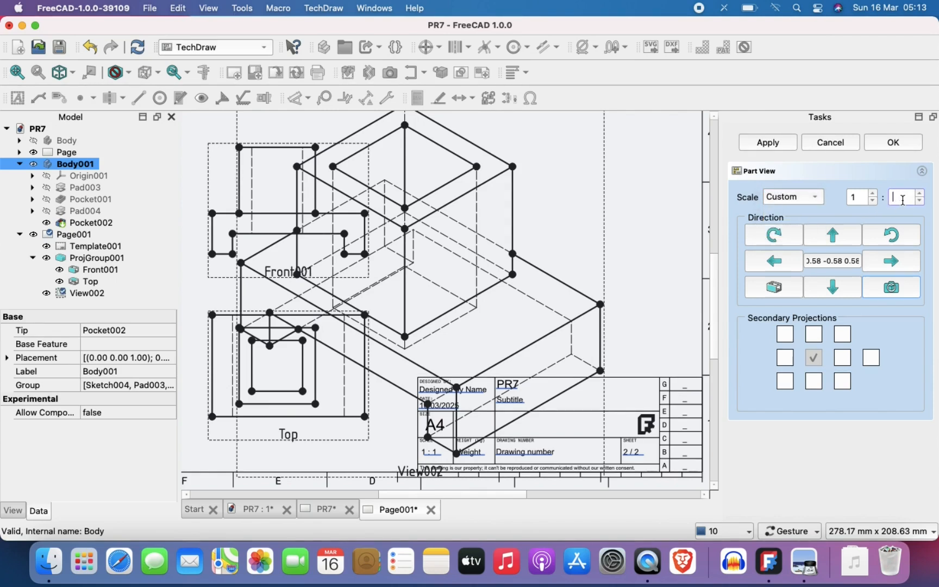
pyautogui.click(894, 142)
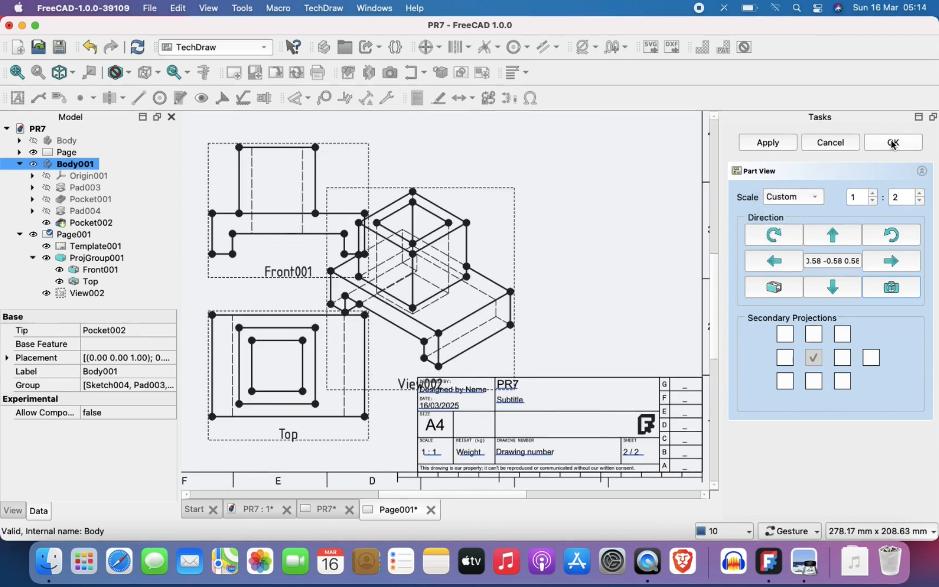
pyautogui.moveTo(425, 393)
pyautogui.mouseDown()
pyautogui.moveTo(550, 322)
pyautogui.moveTo(552, 334)
pyautogui.mouseUp()
pyautogui.click(437, 303)
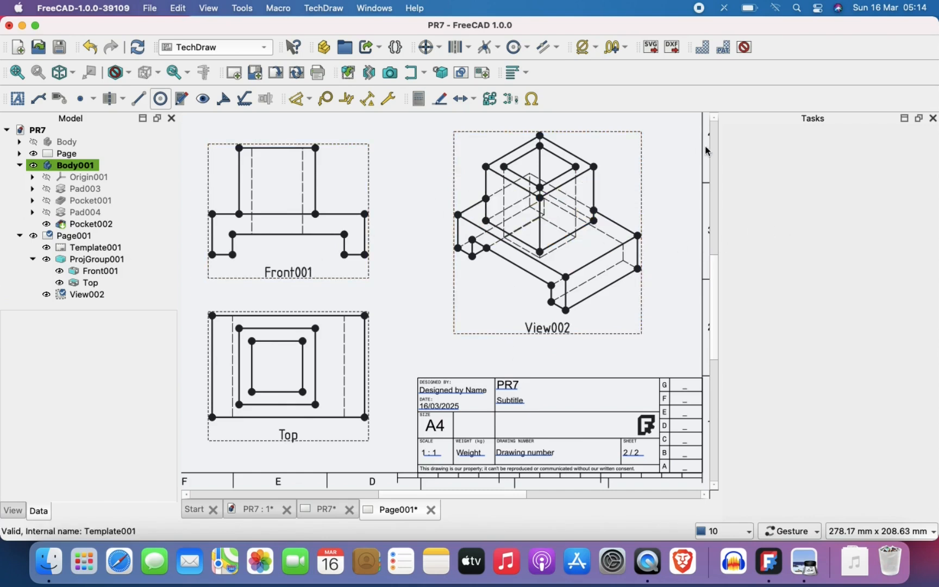
# - Set Hard Hidden to false for the isometric view and recompute it to remove its hidden lines
pyautogui.click(535, 336)
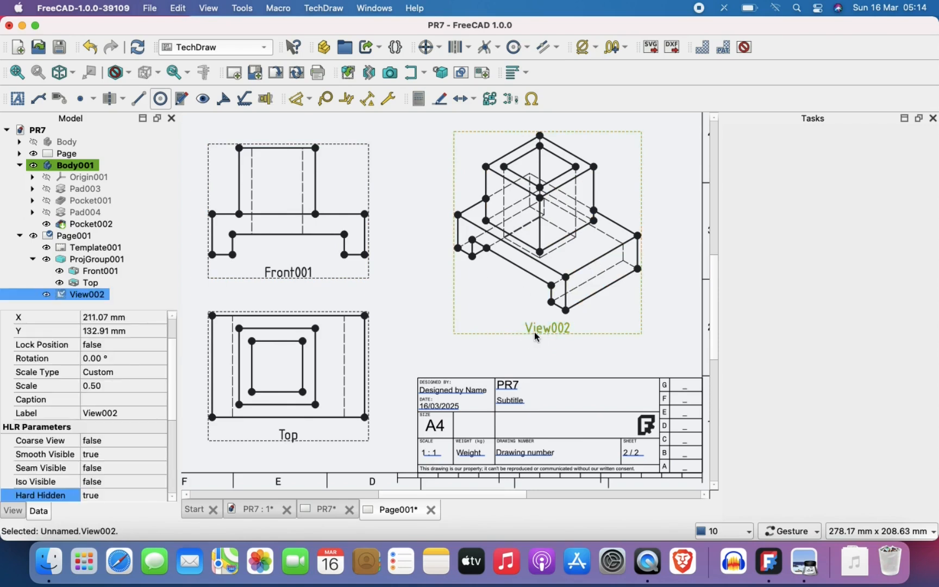
pyautogui.scroll(-3, 53, 457)
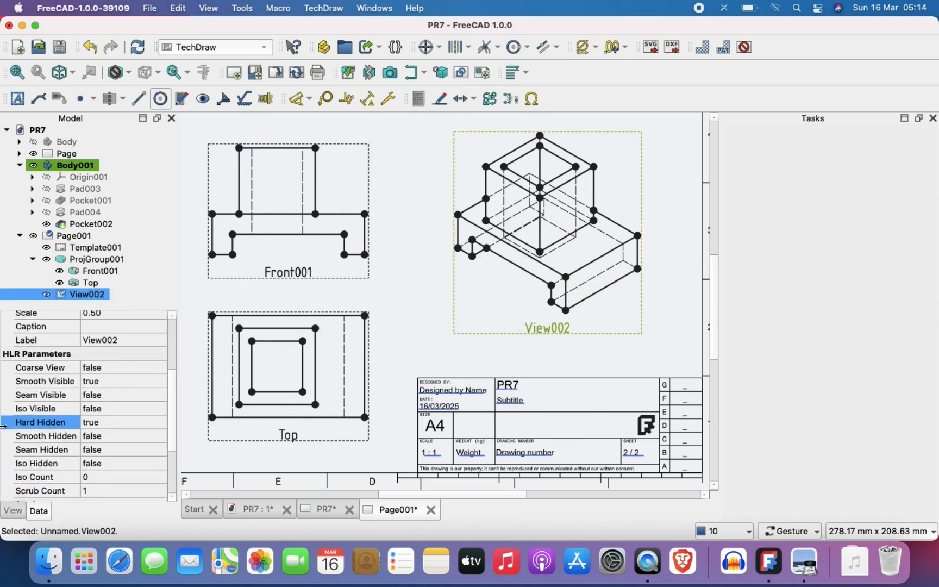
pyautogui.click(111, 422)
pyautogui.click(138, 426)
pyautogui.click(139, 411)
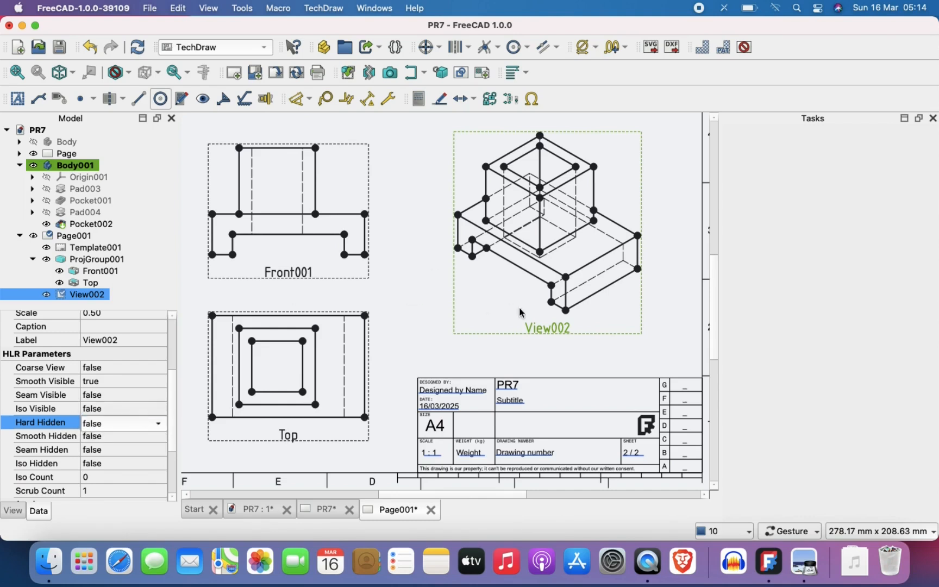
pyautogui.rightClick(551, 328)
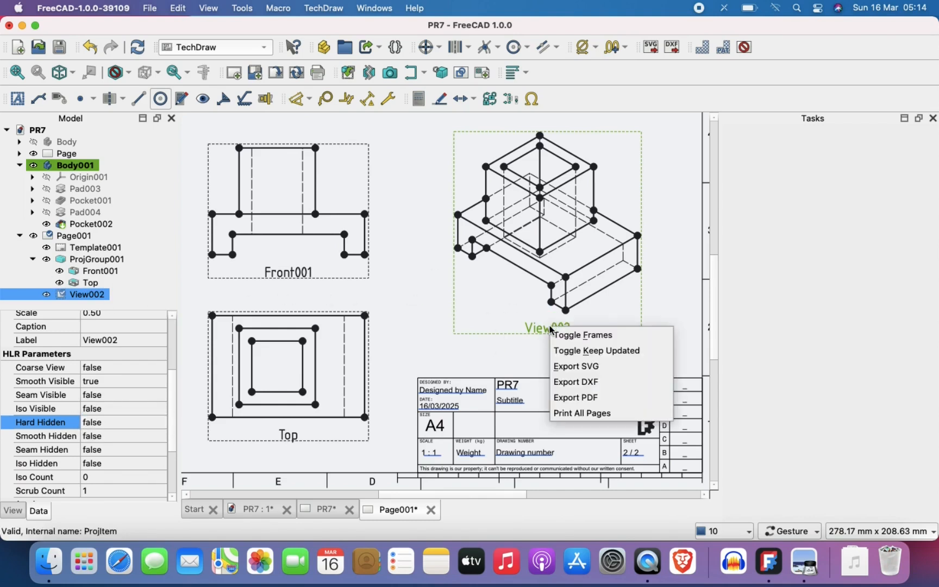
pyautogui.press('Escape')
pyautogui.rightClick(80, 294)
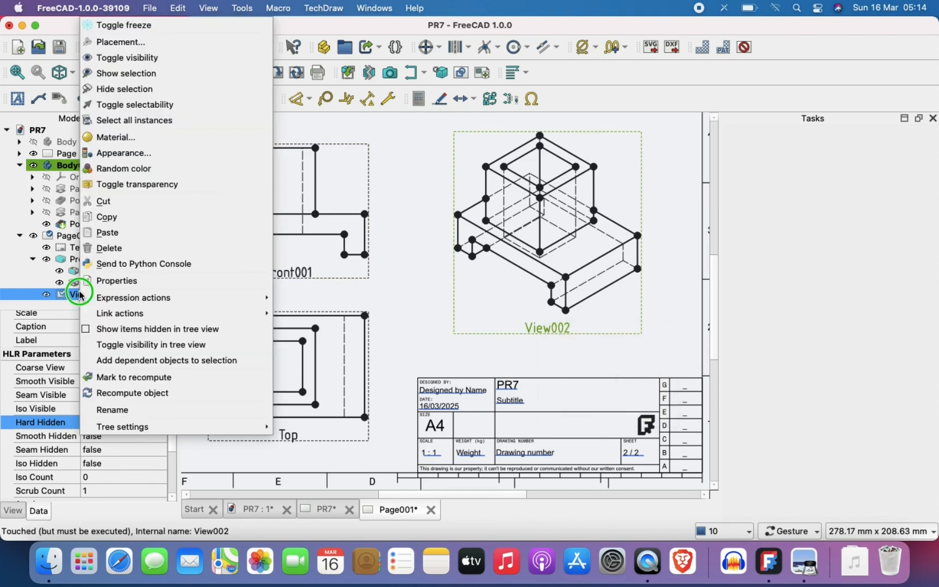
pyautogui.click(145, 392)
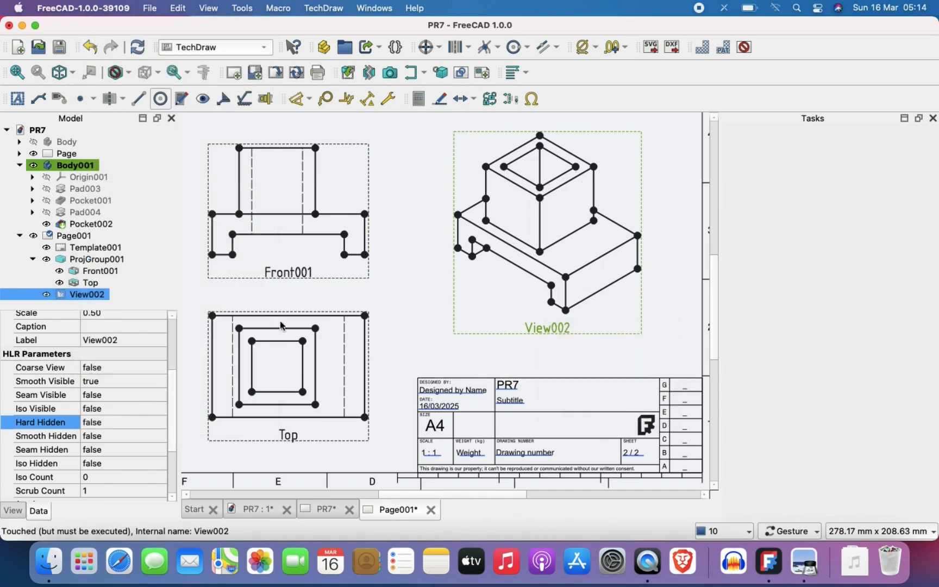
pyautogui.click(410, 275)
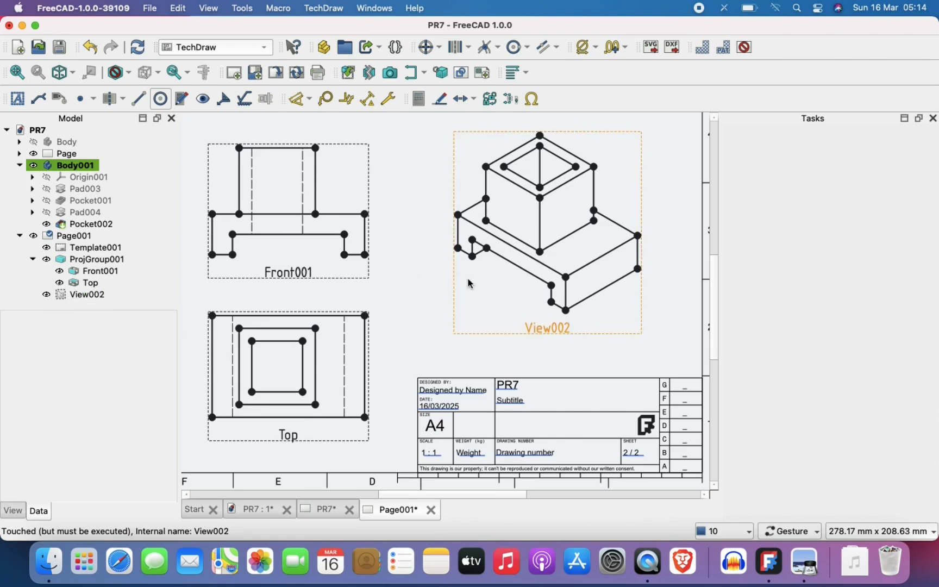
# - Shift the isometric view slightly down and to the right so its frame's upper edge aligns with the front view's
pyautogui.click(554, 333)
pyautogui.moveTo(554, 332)
pyautogui.mouseDown()
pyautogui.moveTo(516, 336)
pyautogui.moveTo(563, 344)
pyautogui.mouseUp()
pyautogui.click(414, 291)
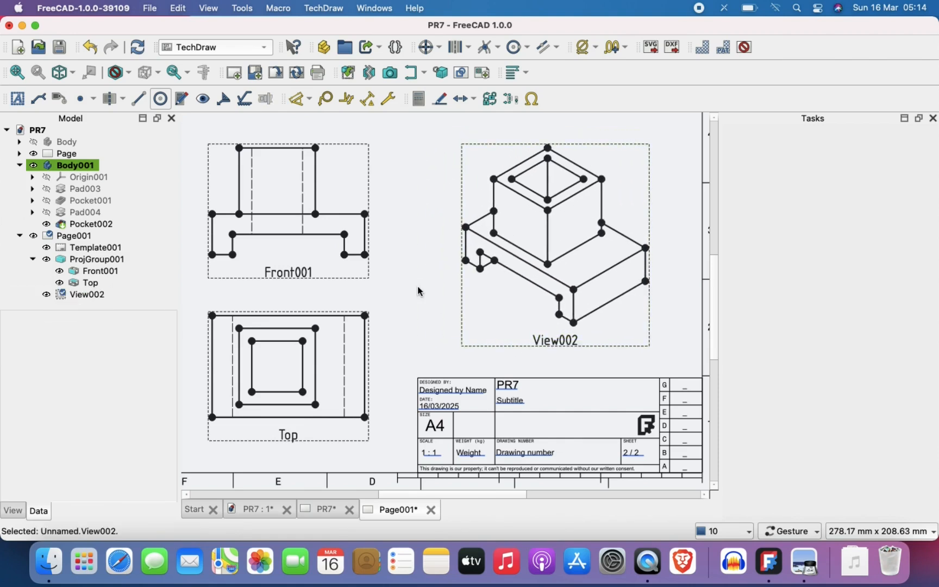
# - Dimension the base outline in the top view, placing the depth to its left and the overall width below it
pyautogui.scroll(-1, 418, 290)
pyautogui.moveTo(418, 290)
pyautogui.mouseDown(button='right')
pyautogui.moveTo(417, 250)
pyautogui.moveTo(417, 268)
pyautogui.mouseUp(button='right')
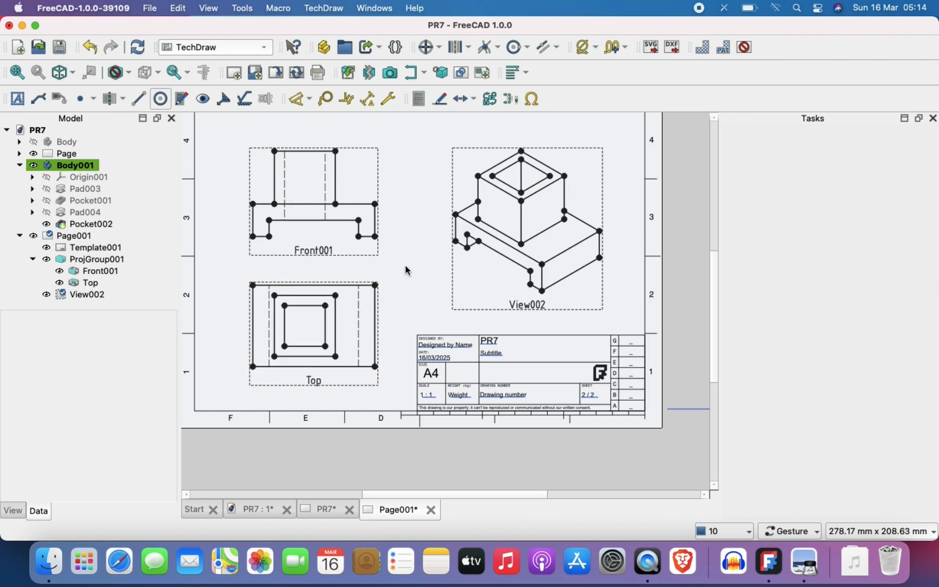
pyautogui.scroll(1, 404, 268)
pyautogui.moveTo(438, 271)
pyautogui.mouseDown(button='right')
pyautogui.moveTo(476, 296)
pyautogui.moveTo(476, 309)
pyautogui.mouseUp(button='right')
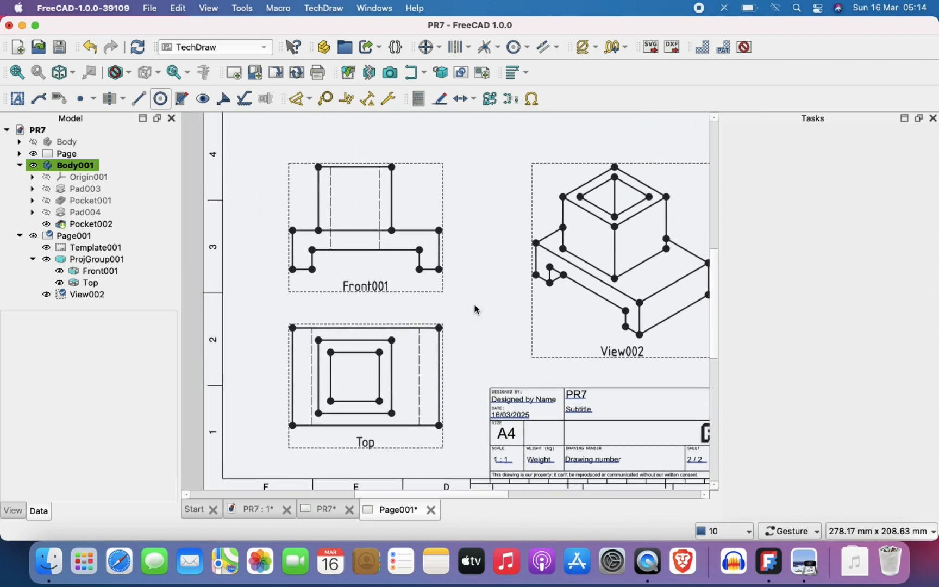
pyautogui.click(296, 100)
pyautogui.click(292, 327)
pyautogui.click(293, 425)
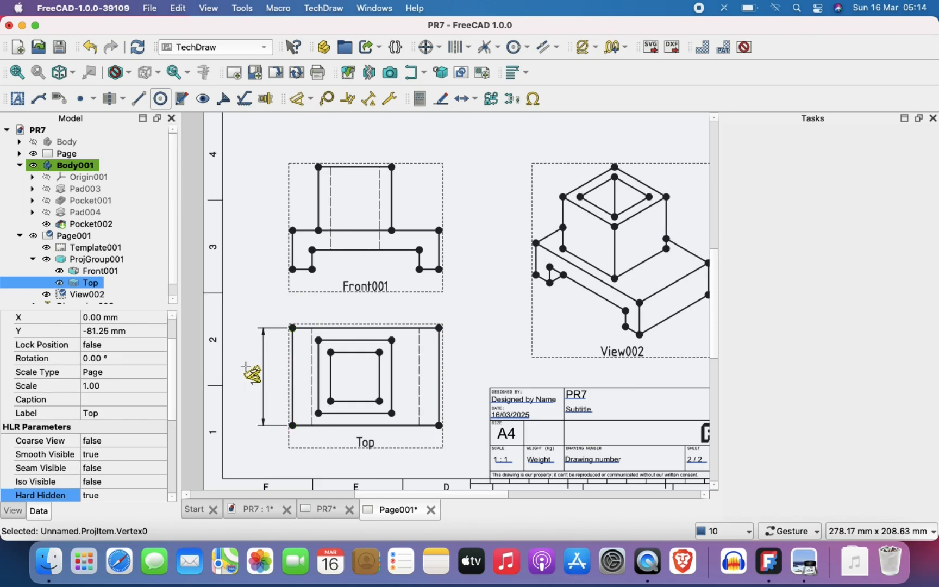
pyautogui.click(253, 375)
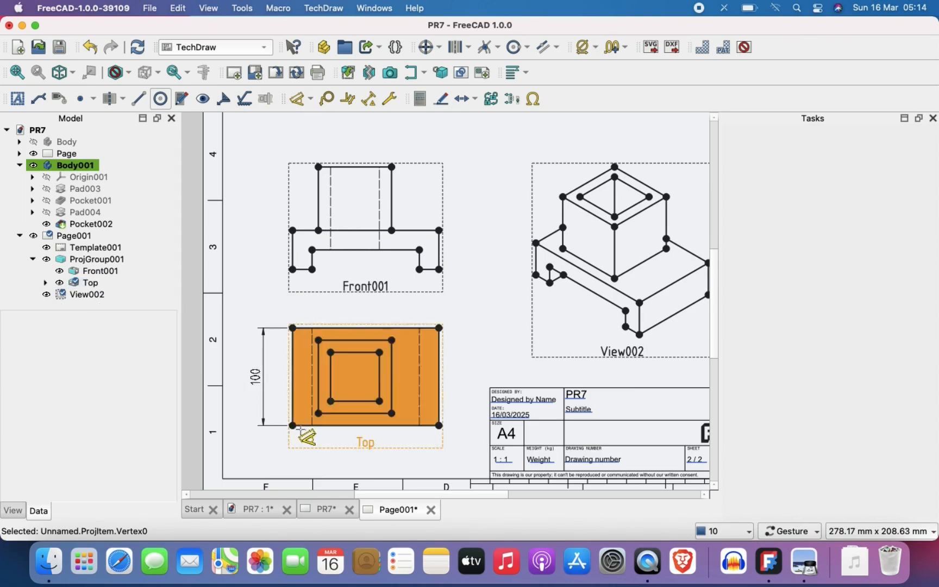
pyautogui.click(439, 426)
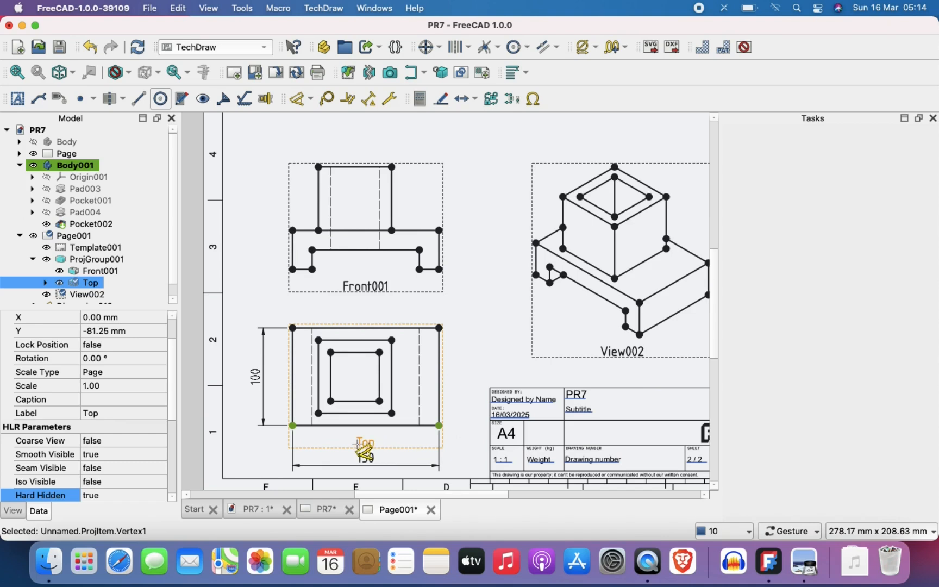
pyautogui.click(358, 444)
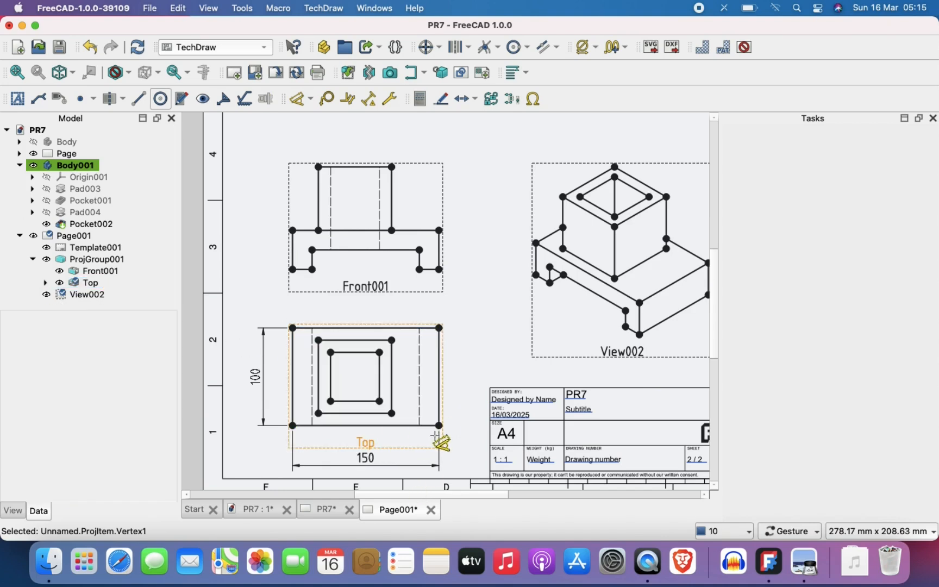
# - Check the Practice 6 reference PDF in Preview, return to FreeCAD, and dimension the inner square's width inside the top view
pyautogui.click(804, 560)
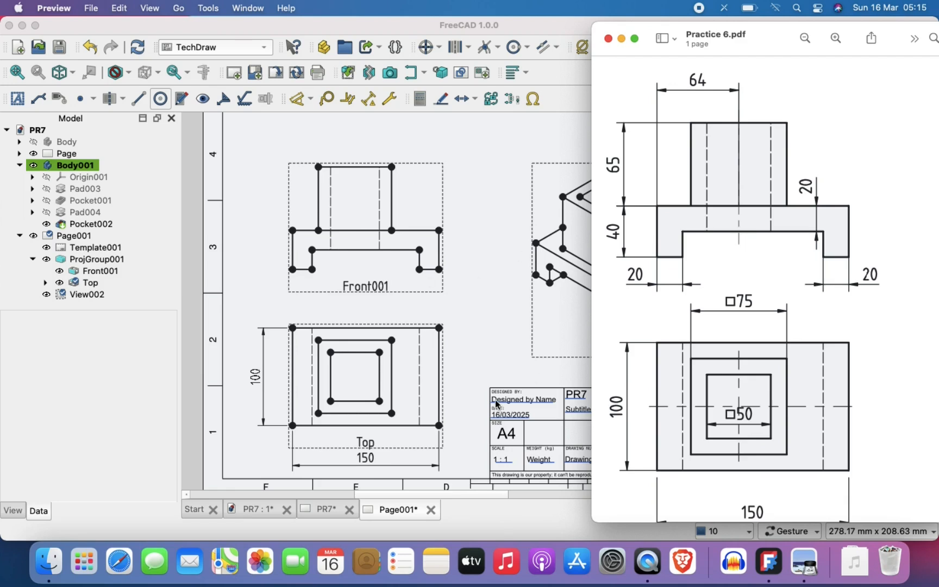
pyautogui.click(481, 347)
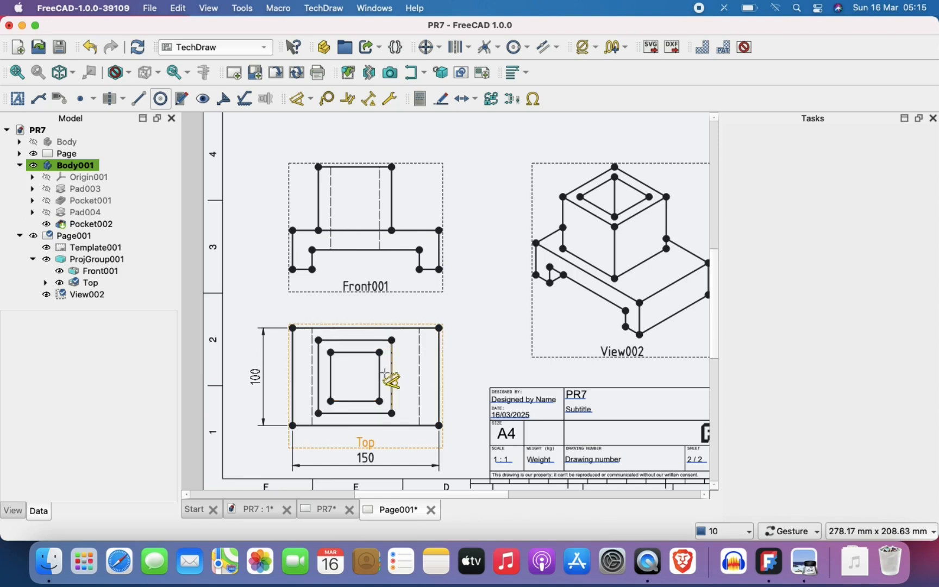
pyautogui.click(330, 381)
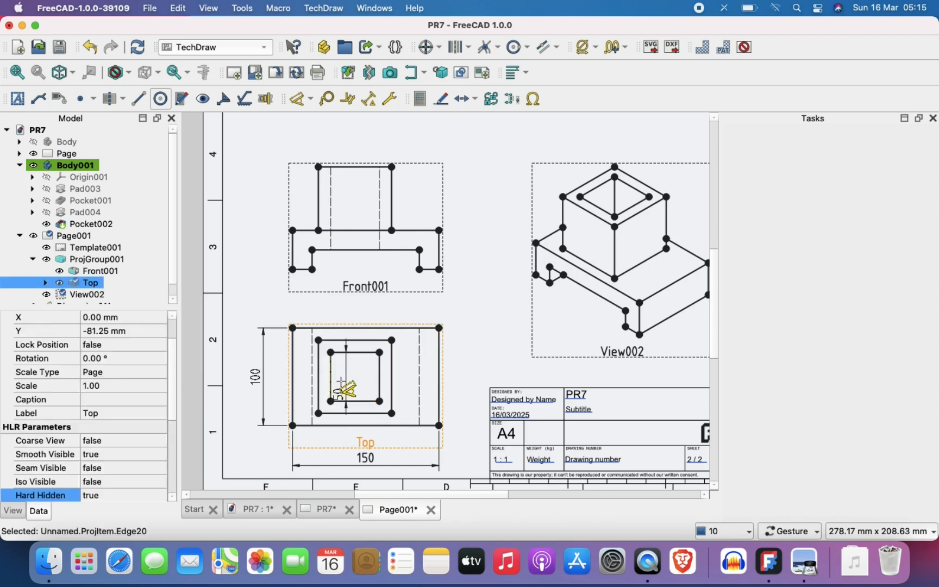
pyautogui.click(379, 383)
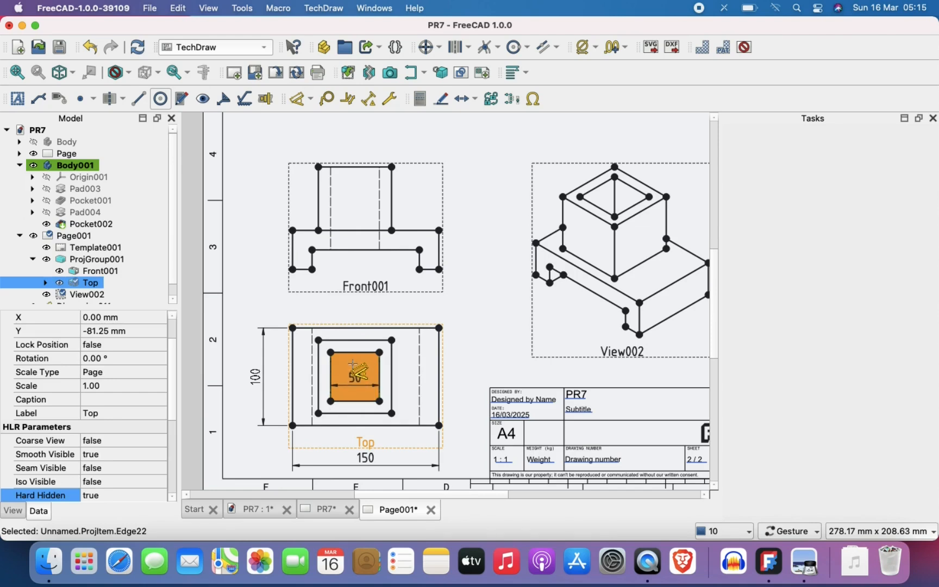
pyautogui.click(352, 374)
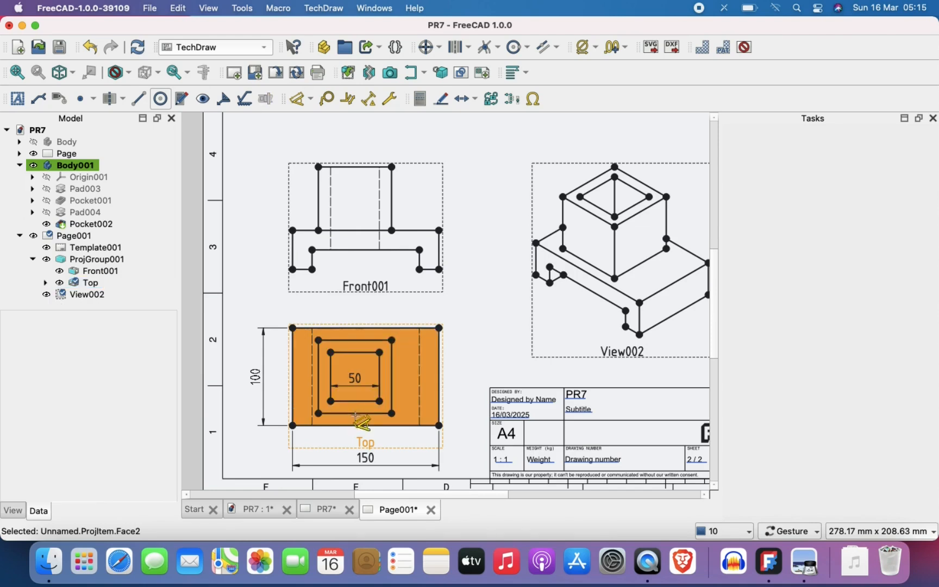
# - Dimension the outer square's width in the top view, placing the dimension above the base outline
pyautogui.click(317, 356)
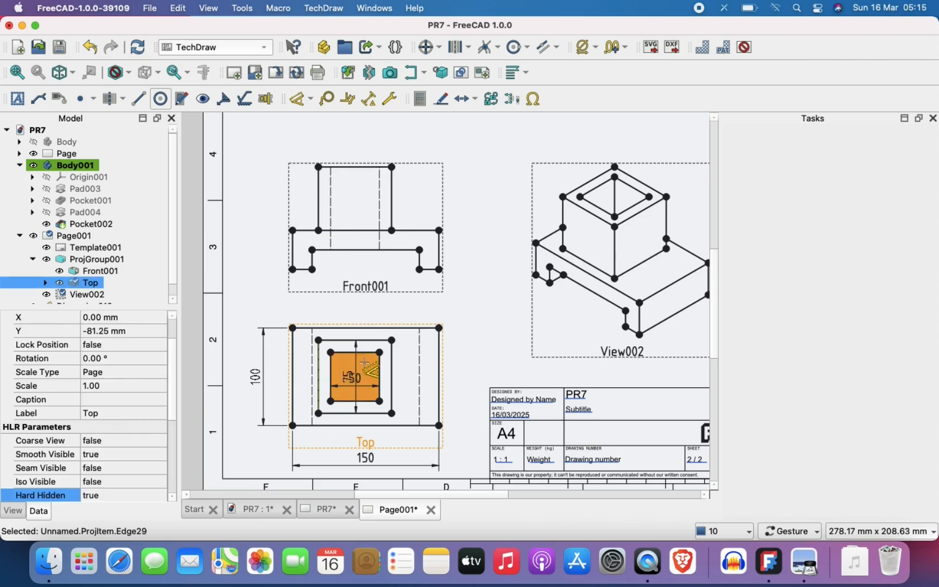
pyautogui.click(391, 383)
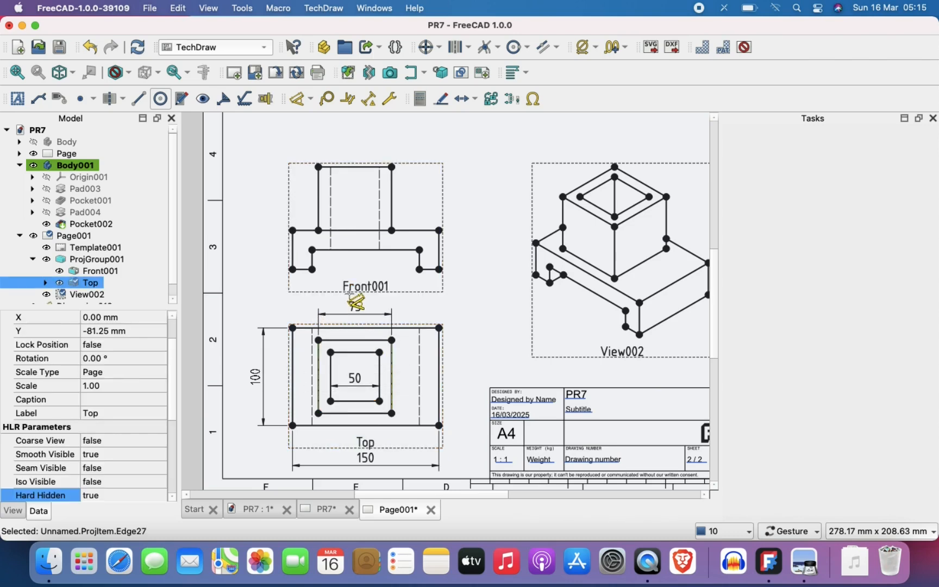
pyautogui.click(353, 300)
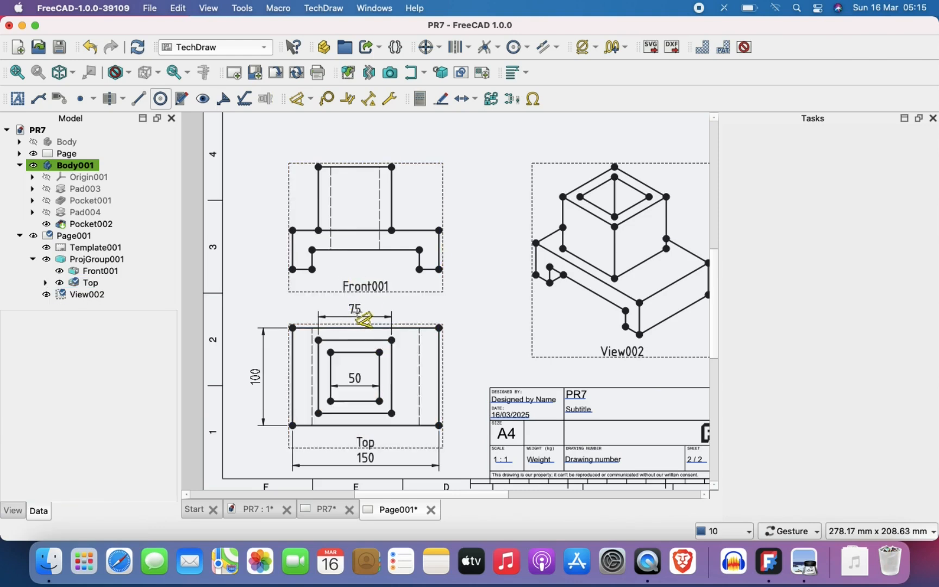
pyautogui.click(384, 339)
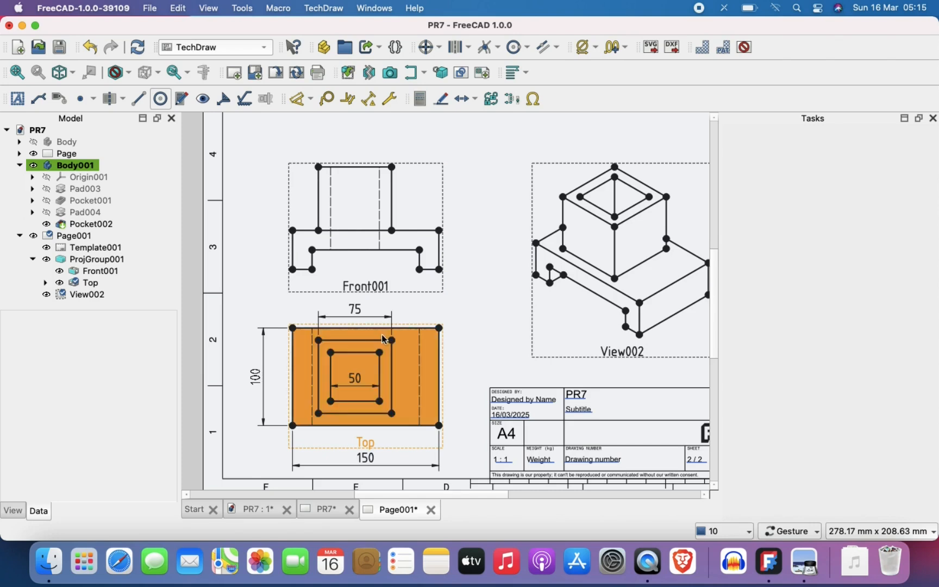
# - Check the Practice 6 reference PDF in Preview, return to FreeCAD, and insert the □ prefix on both square-width dimensions in the top view
pyautogui.click(804, 561)
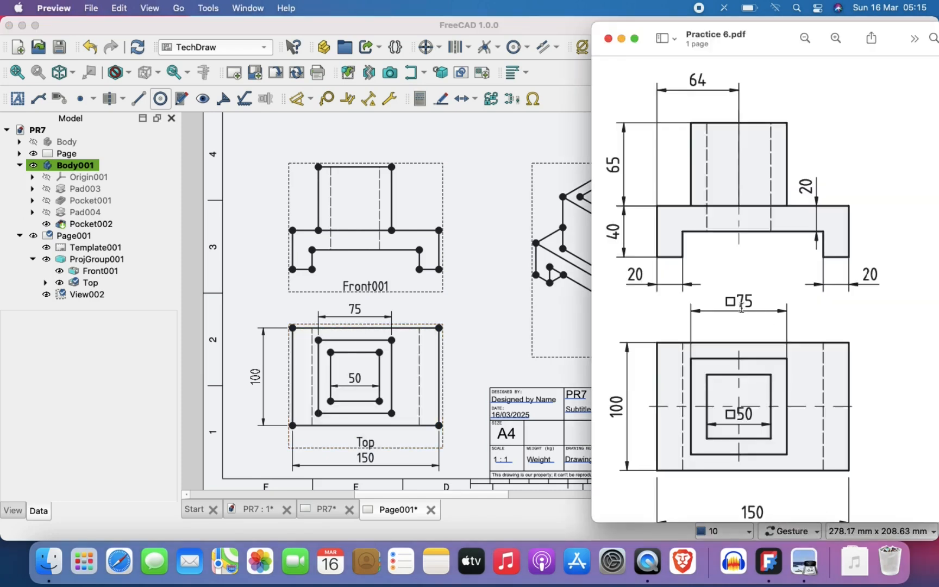
pyautogui.click(508, 307)
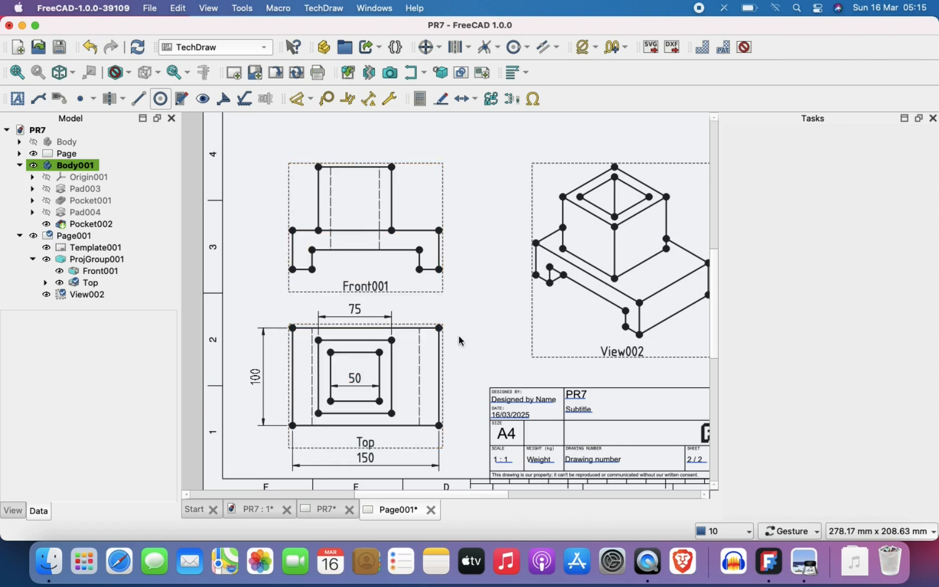
pyautogui.moveTo(469, 349); pyautogui.dragTo(473, 292, button='right')
pyautogui.scroll(1, 398, 301)
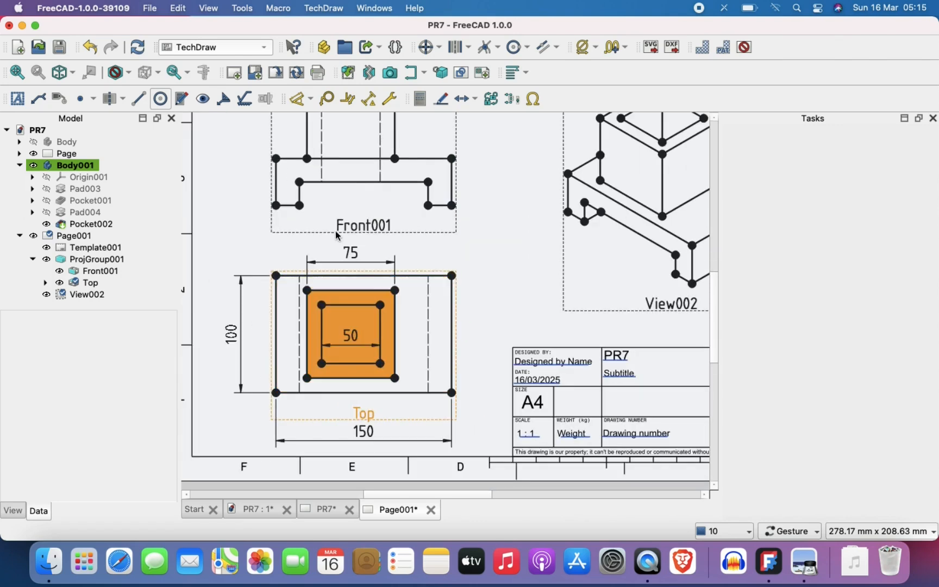
pyautogui.click(352, 252)
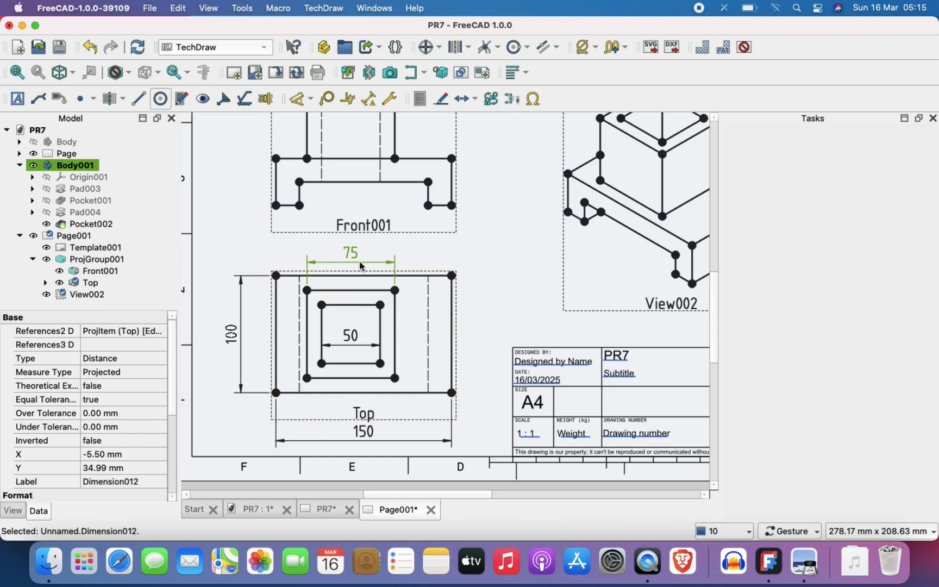
pyautogui.click(352, 341)
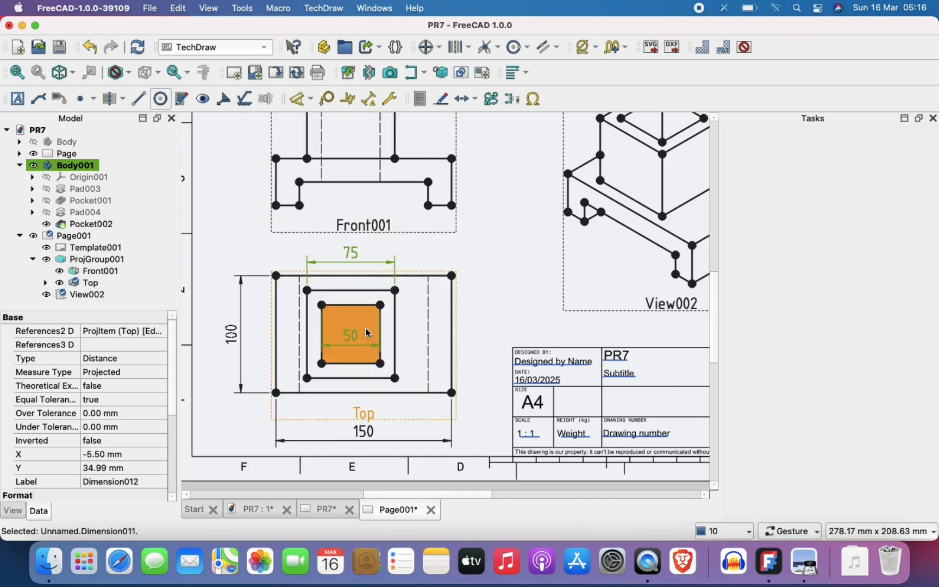
pyautogui.click(314, 6)
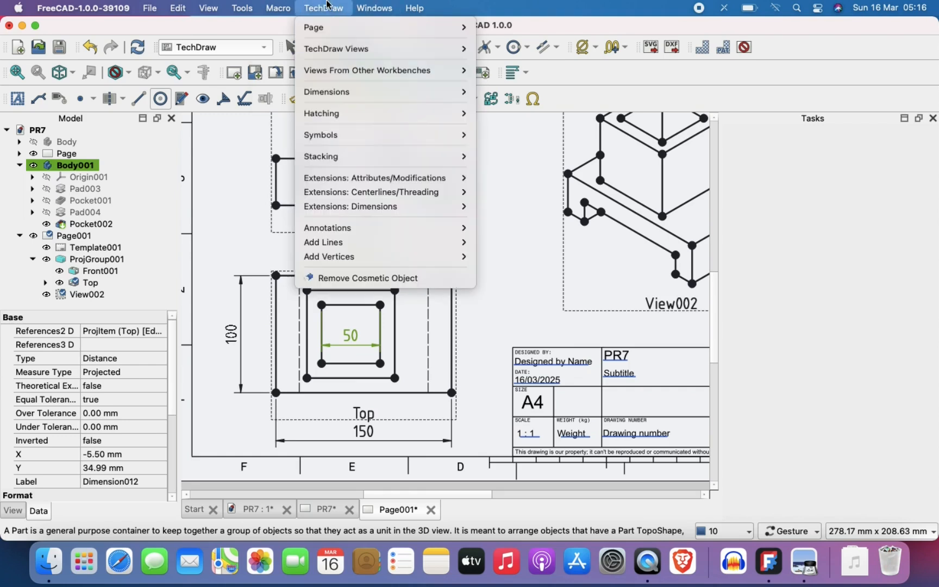
pyautogui.moveTo(370, 206)
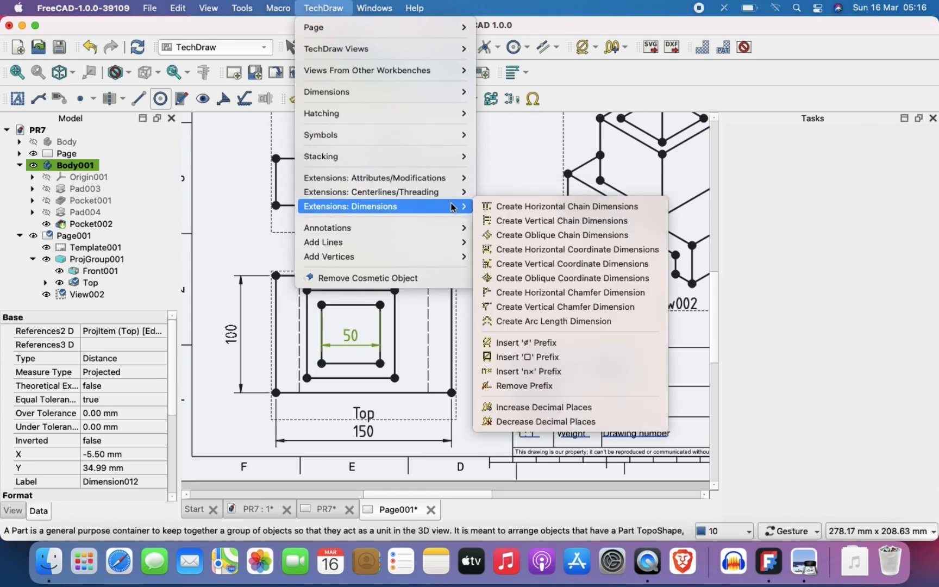
pyautogui.click(511, 358)
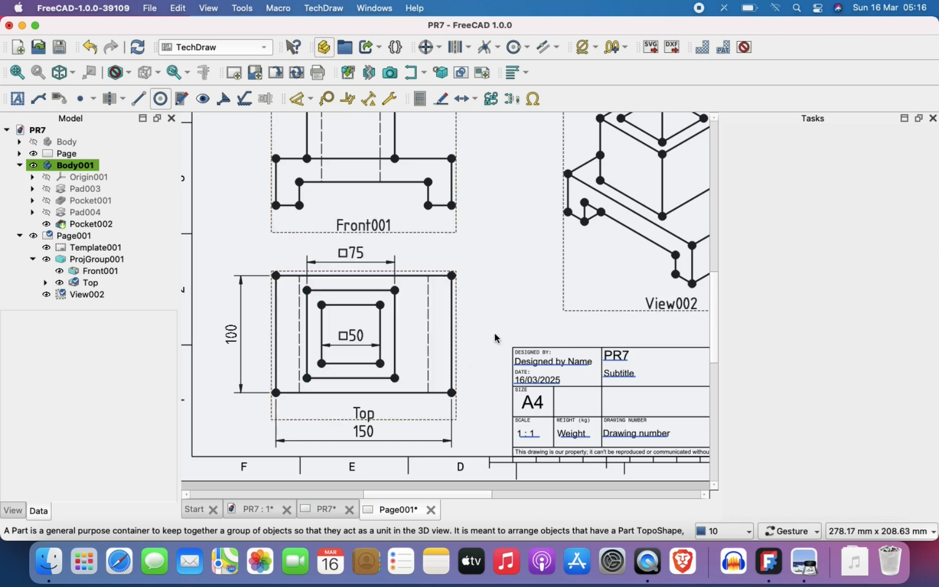
pyautogui.moveTo(494, 338)
pyautogui.mouseDown(button='right')
pyautogui.moveTo(487, 392)
pyautogui.moveTo(487, 380)
pyautogui.mouseUp(button='right')
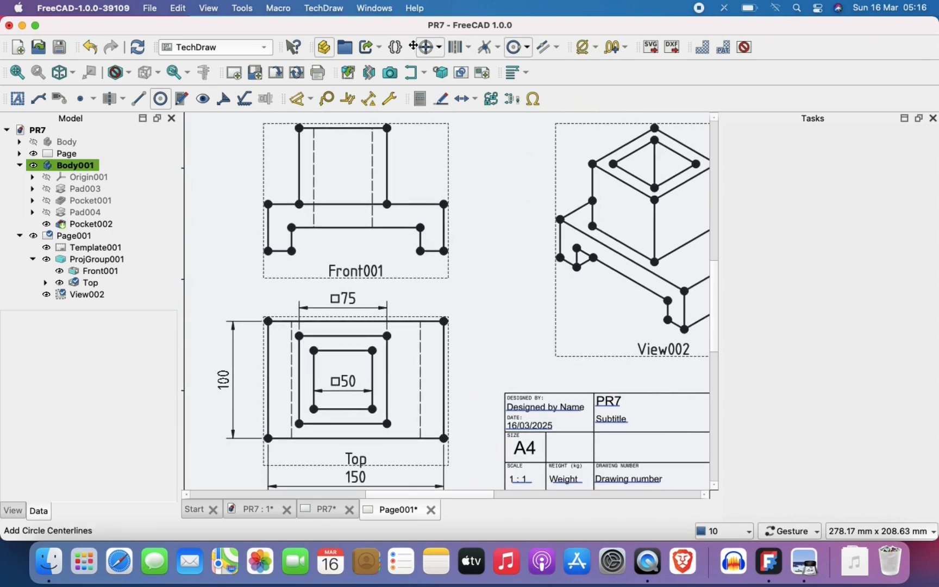
pyautogui.click(470, 49)
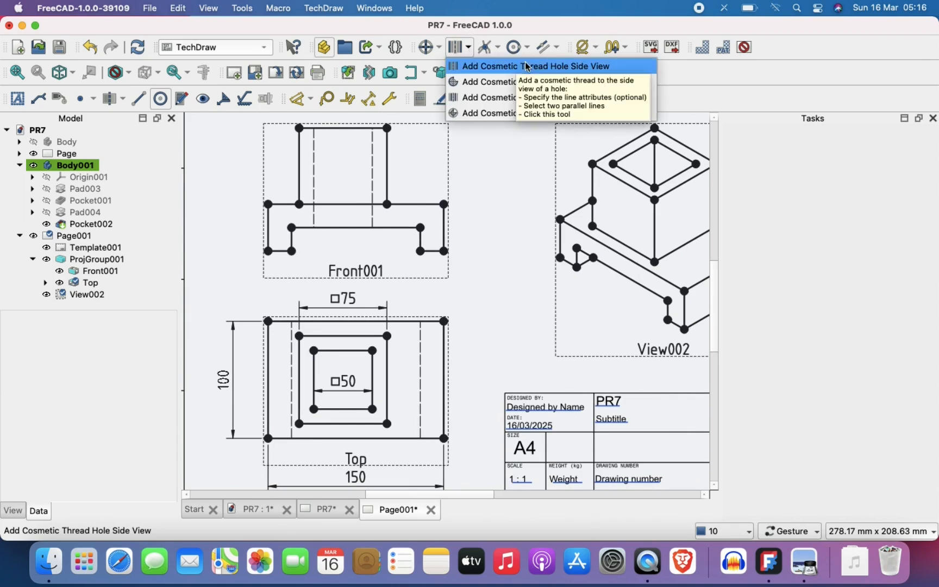
pyautogui.click(693, 87)
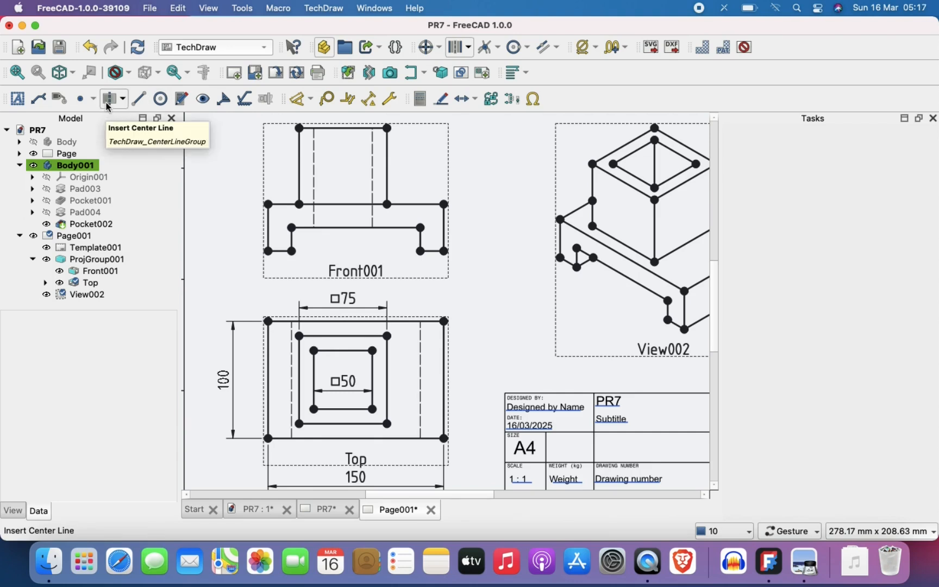
# - Create a vertical centerline between the two hidden edges of the tower's hole in the front view
pyautogui.moveTo(233, 200); pyautogui.dragTo(231, 242, button='right')
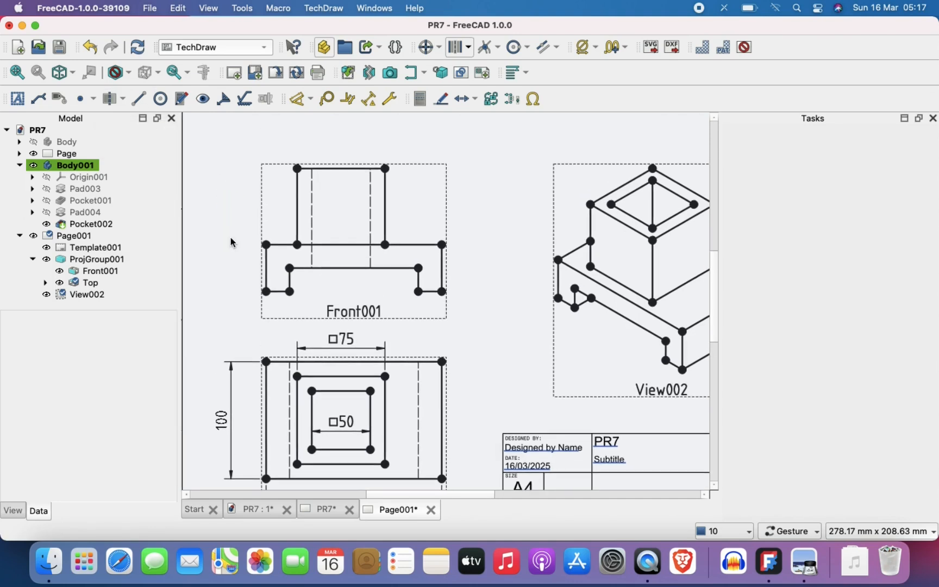
pyautogui.click(371, 233)
pyautogui.keyDown('ctrl'); pyautogui.click(312, 223); pyautogui.keyUp('ctrl')
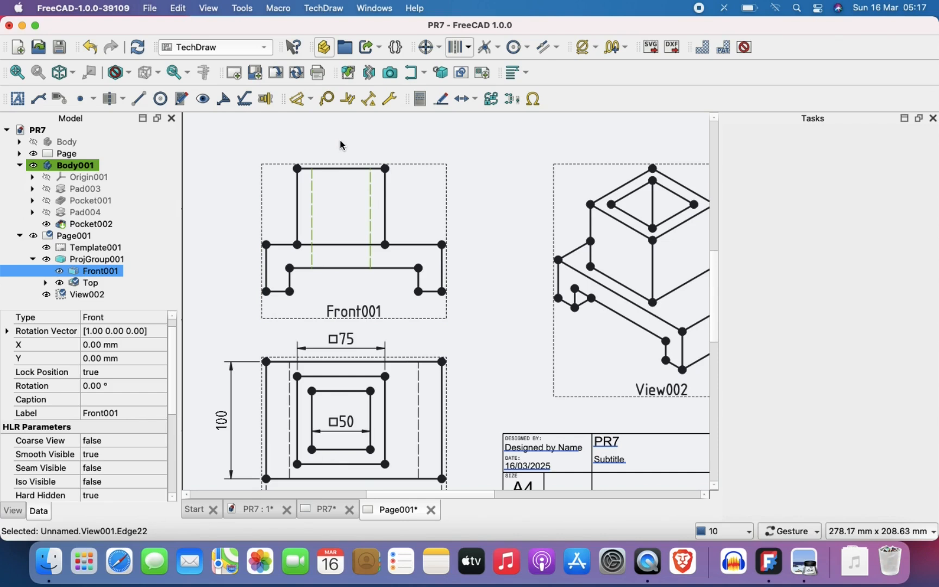
pyautogui.scroll(2, 340, 139)
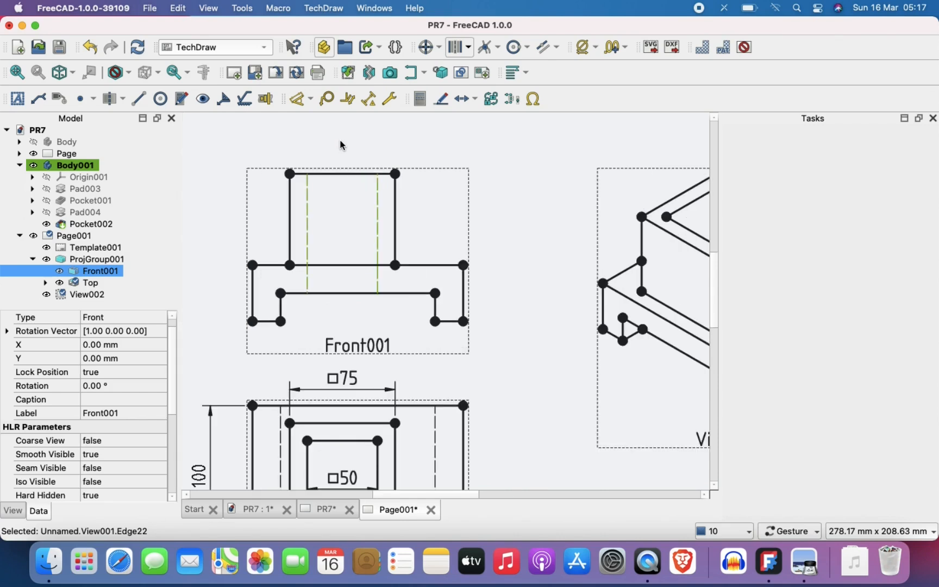
pyautogui.click(112, 104)
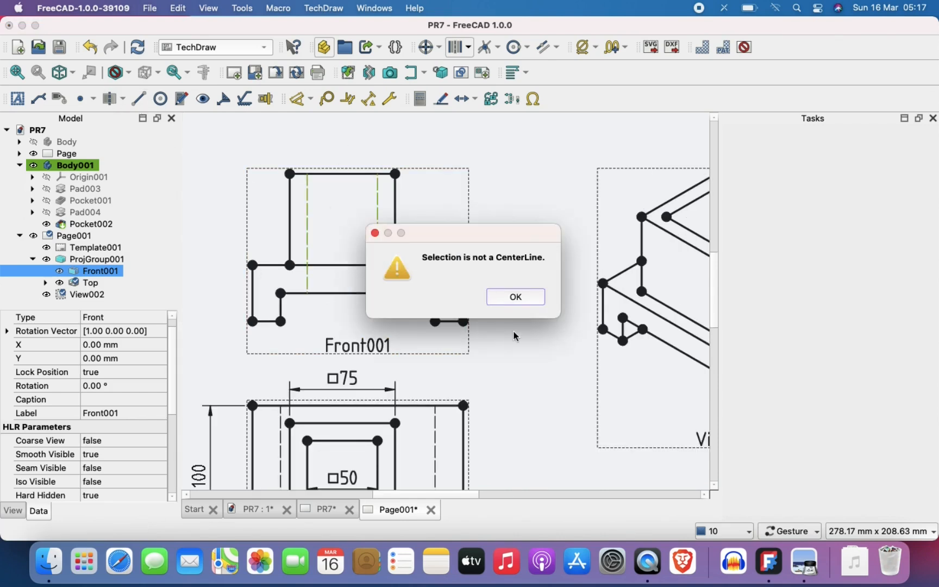
pyautogui.click(514, 297)
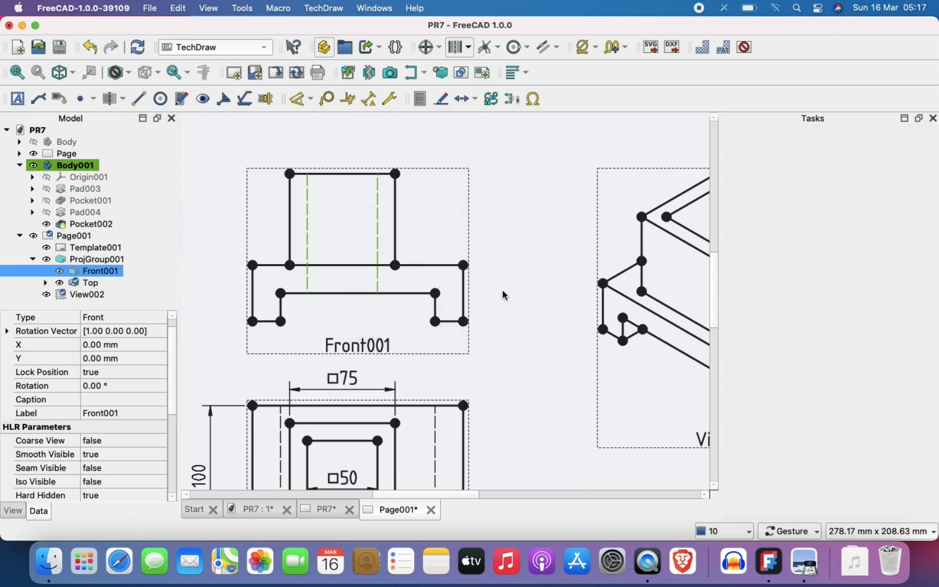
pyautogui.click(126, 102)
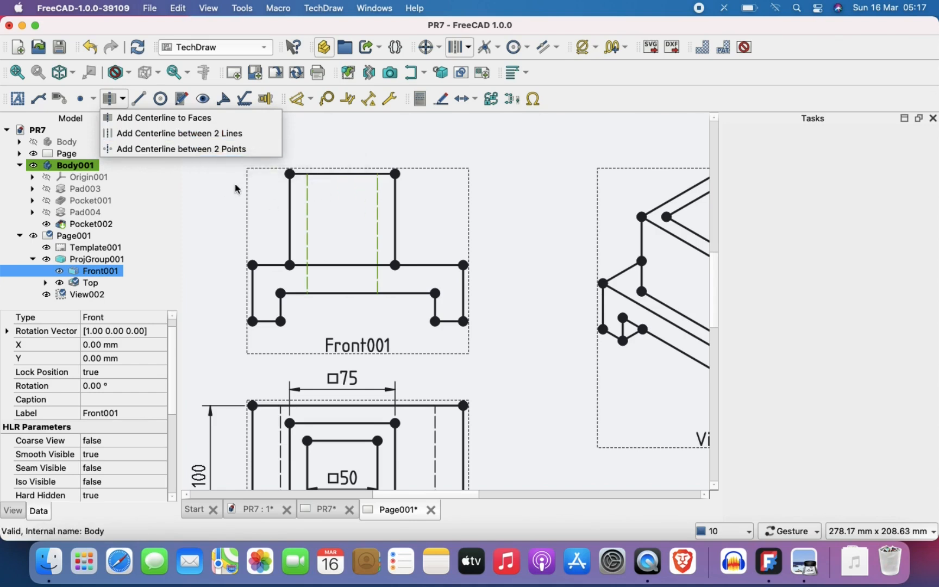
pyautogui.click(188, 135)
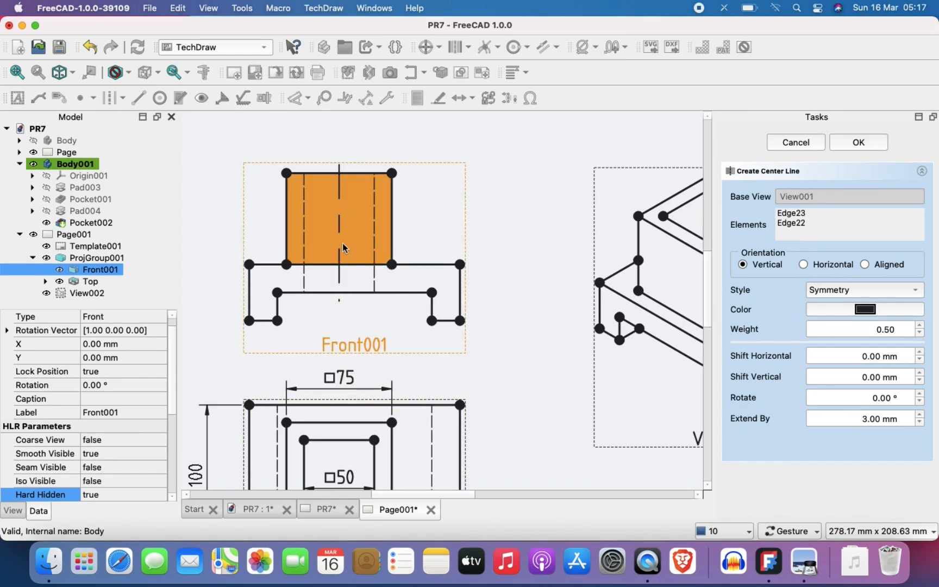
# - Set the front view centerline's weight to 0.30 and its extension to 5 mm, keeping vertical orientation, and accept it
pyautogui.click(920, 332)
pyautogui.click(920, 332)
pyautogui.click(803, 265)
pyautogui.click(742, 266)
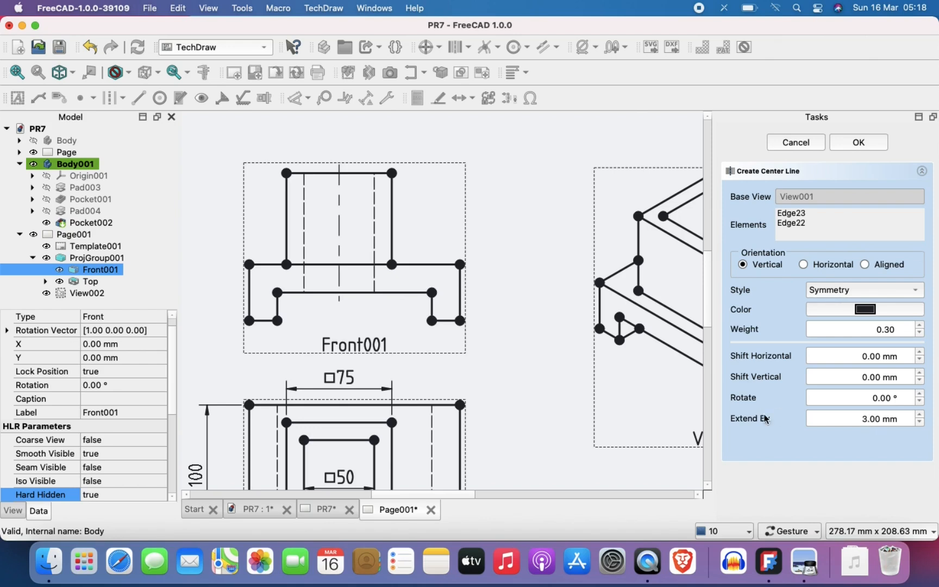
pyautogui.click(921, 414)
pyautogui.click(920, 415)
pyautogui.click(920, 414)
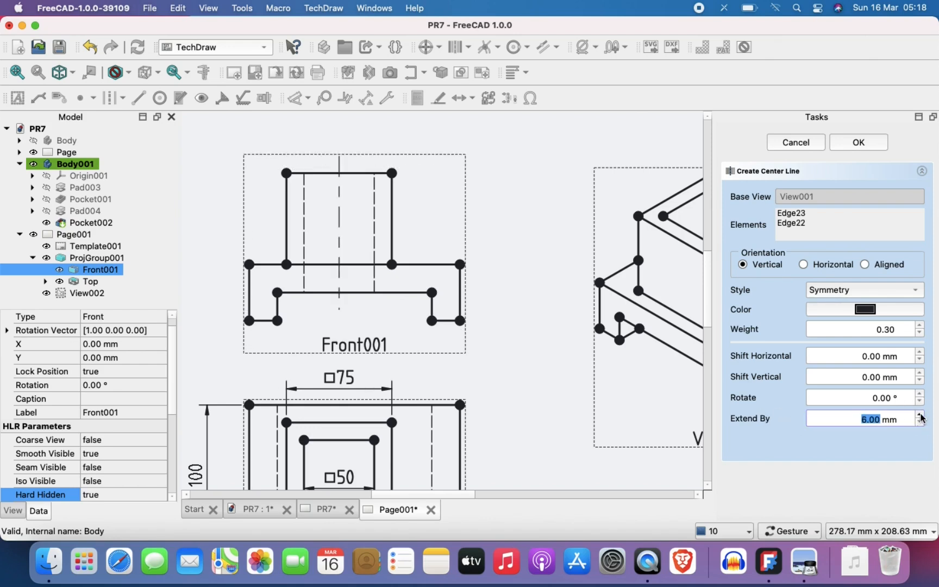
pyautogui.click(920, 415)
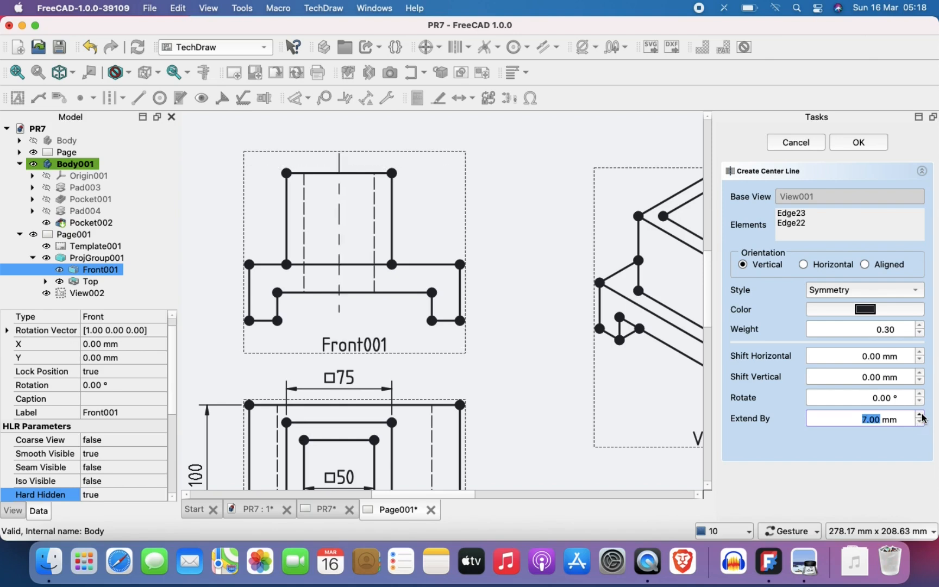
pyautogui.click(921, 423)
pyautogui.click(921, 422)
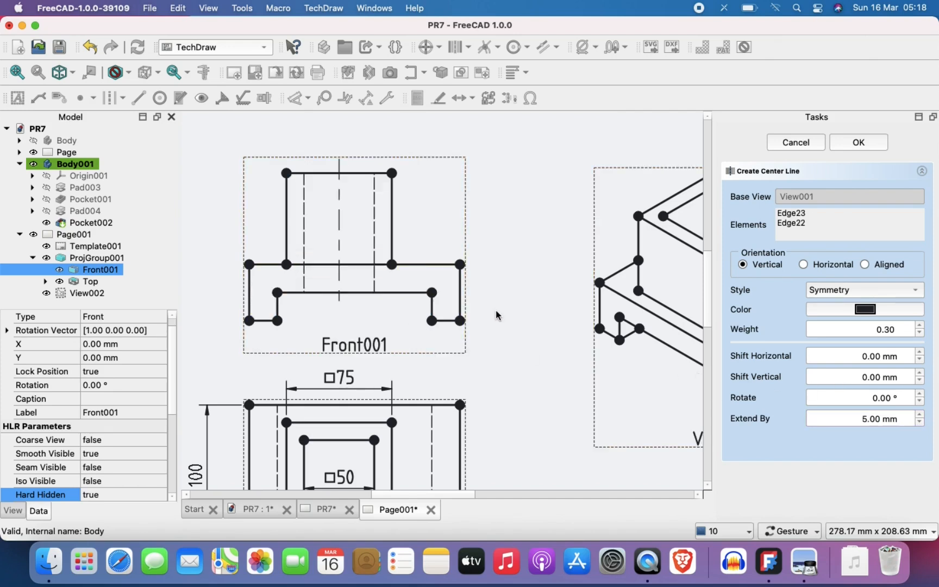
pyautogui.click(872, 140)
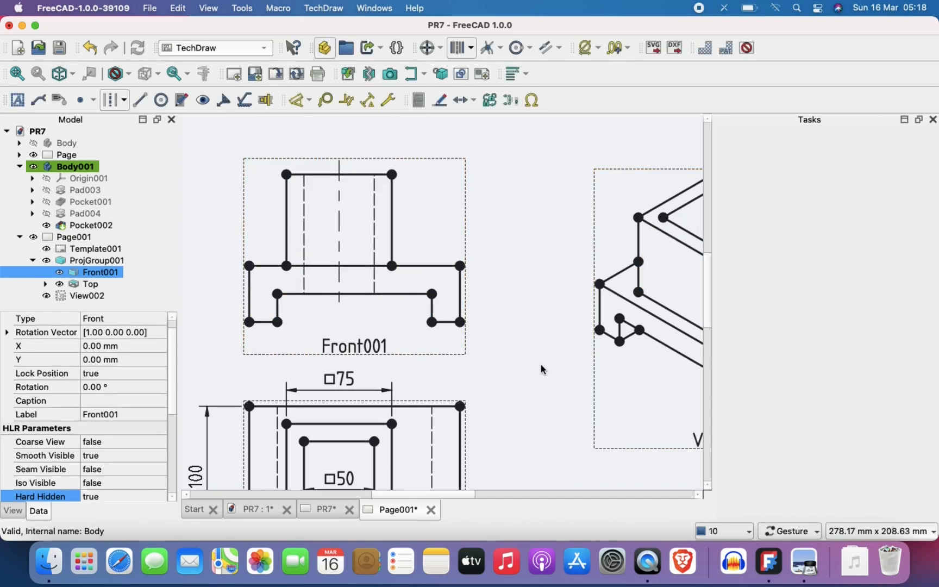
pyautogui.click(551, 302)
# - Add a vertical centerline with weight 0.30 to the tower's square ring face in the top view
pyautogui.scroll(-5, 570, 261)
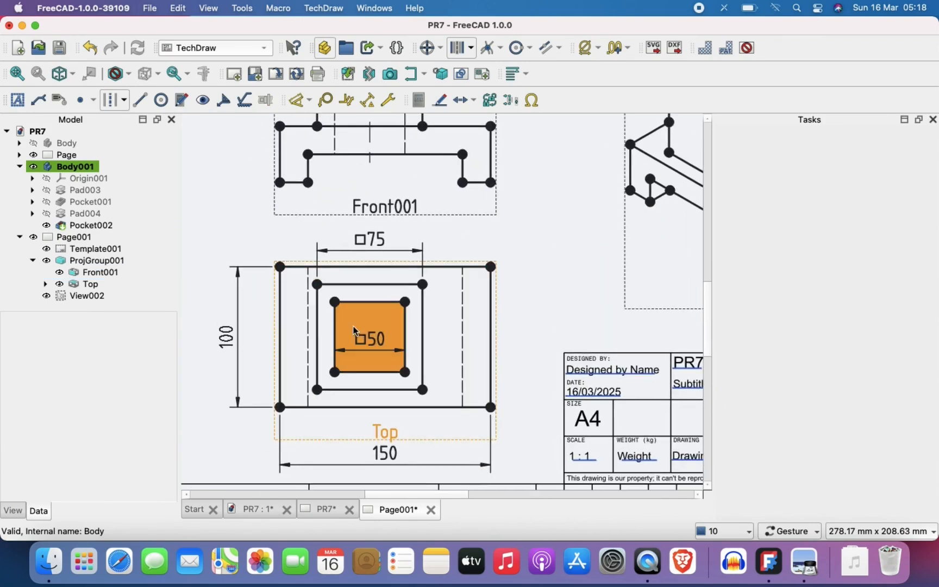
pyautogui.click(416, 324)
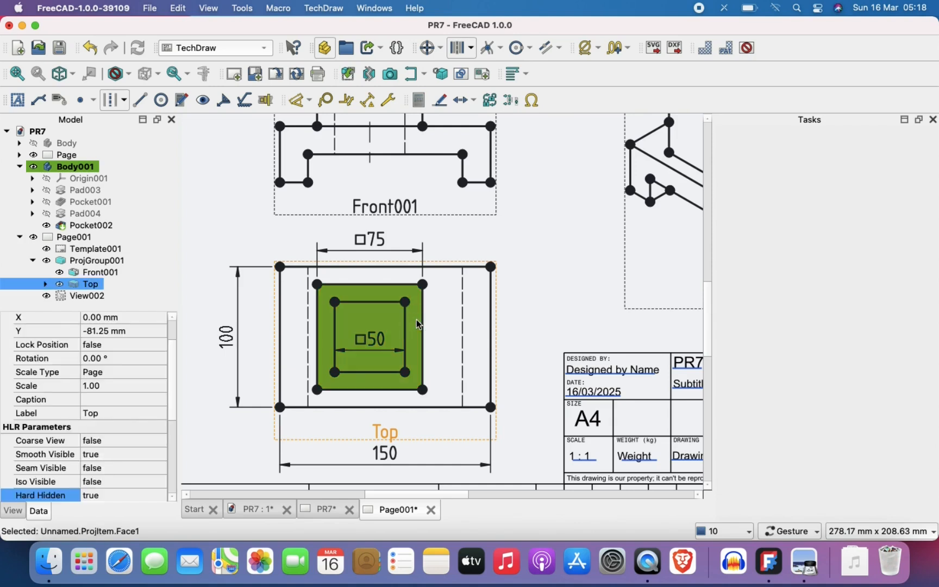
pyautogui.click(124, 101)
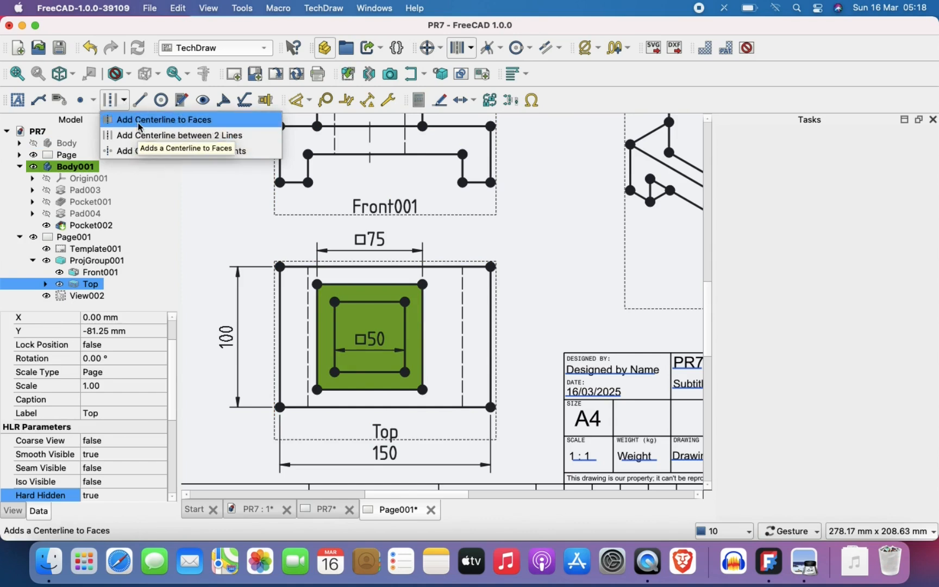
pyautogui.click(140, 127)
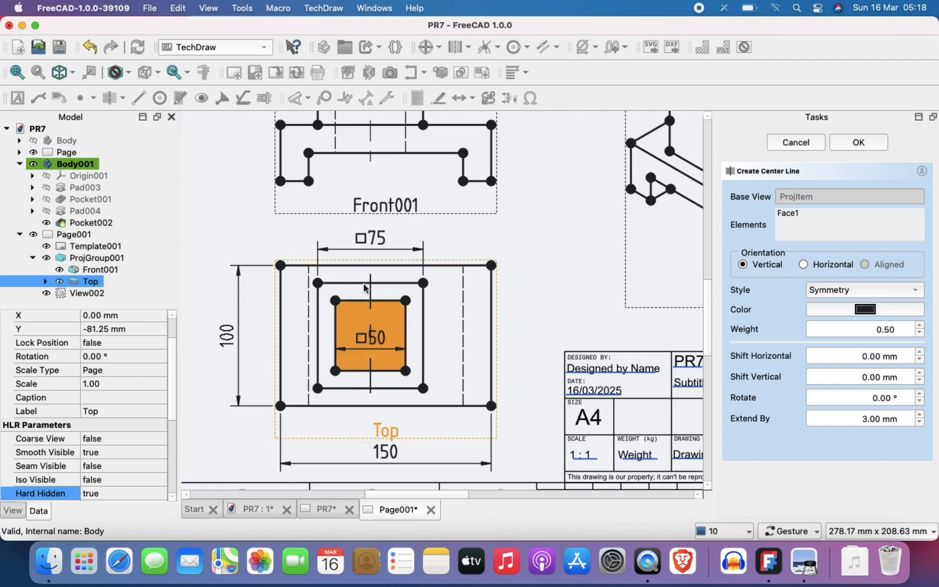
pyautogui.click(920, 332)
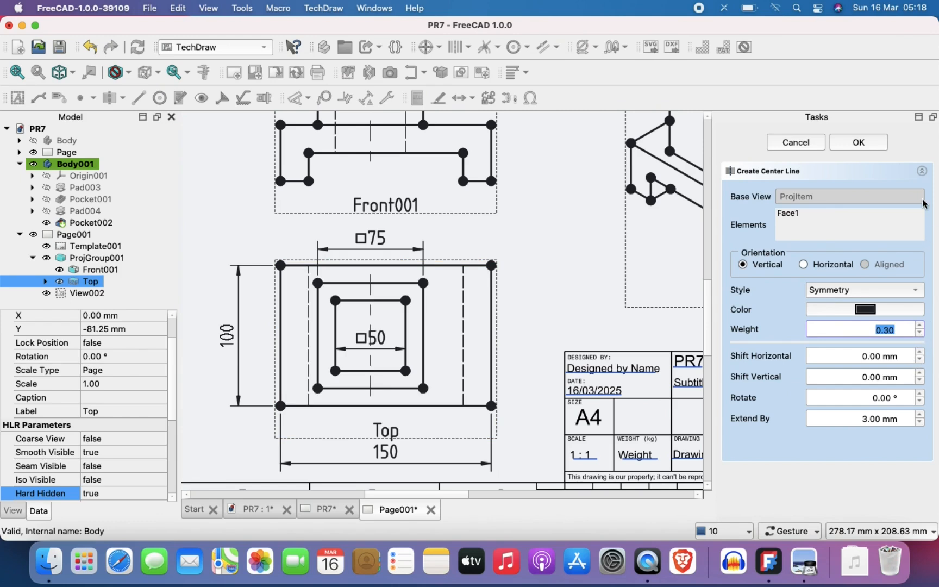
pyautogui.click(861, 140)
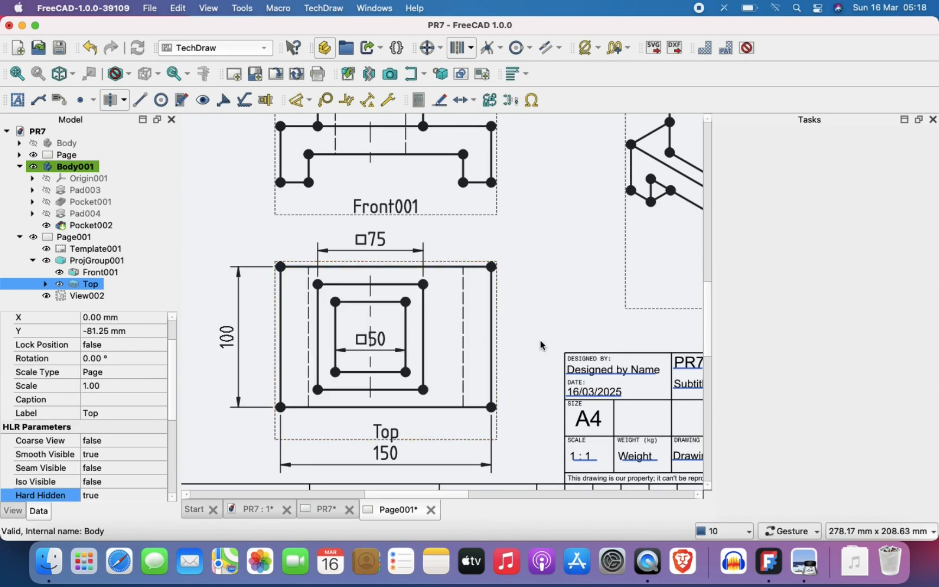
pyautogui.click(414, 318)
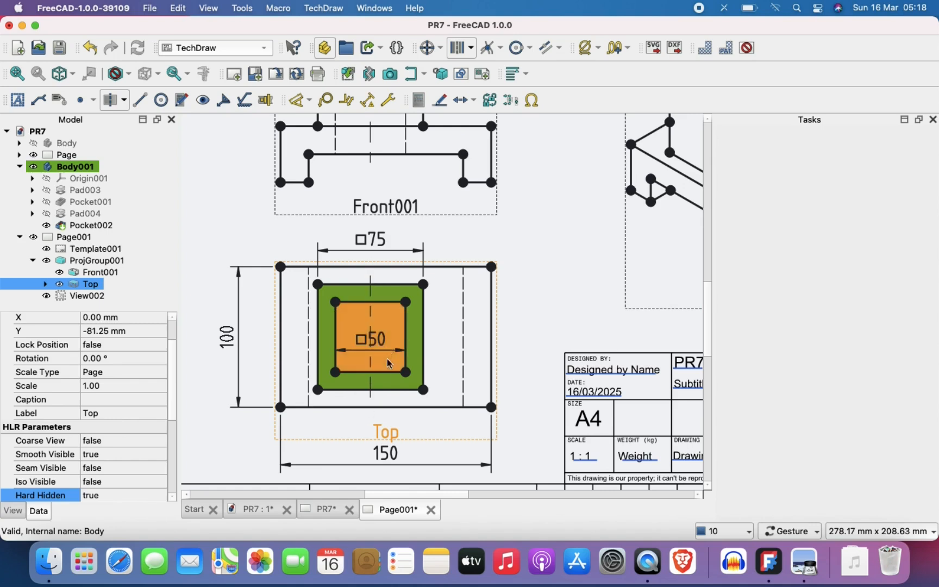
pyautogui.click(545, 273)
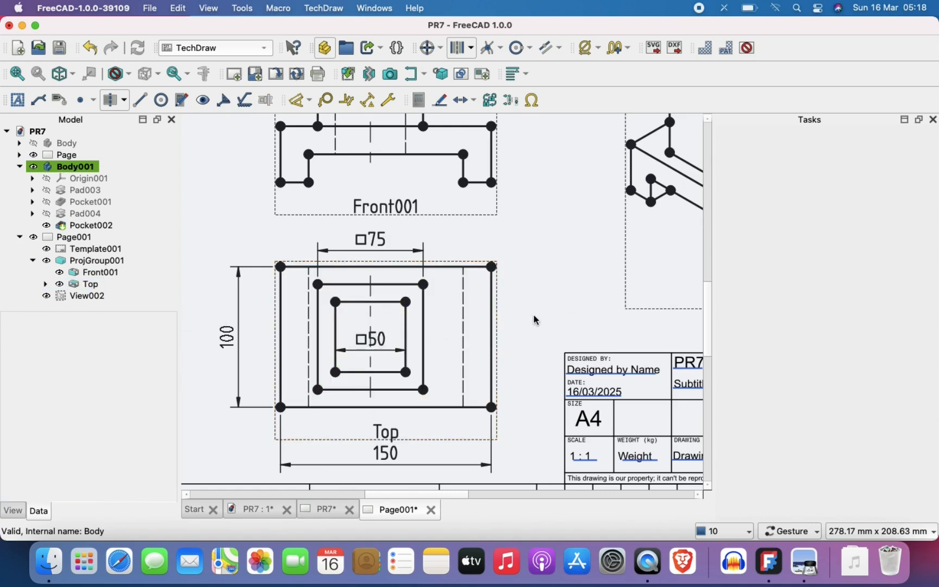
# - Add a horizontal centerline with weight 0.30 to the base's rectangular face in the top view
pyautogui.click(472, 331)
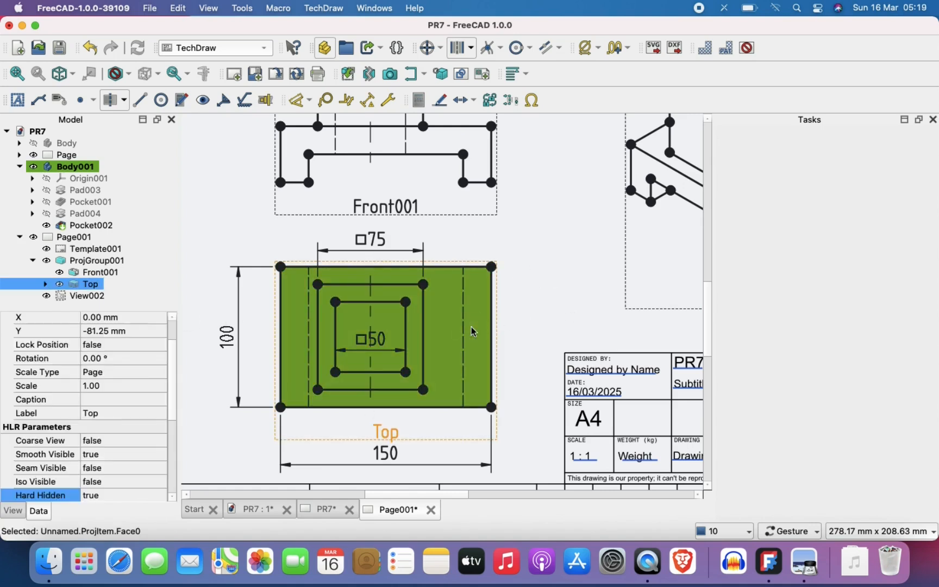
pyautogui.click(113, 104)
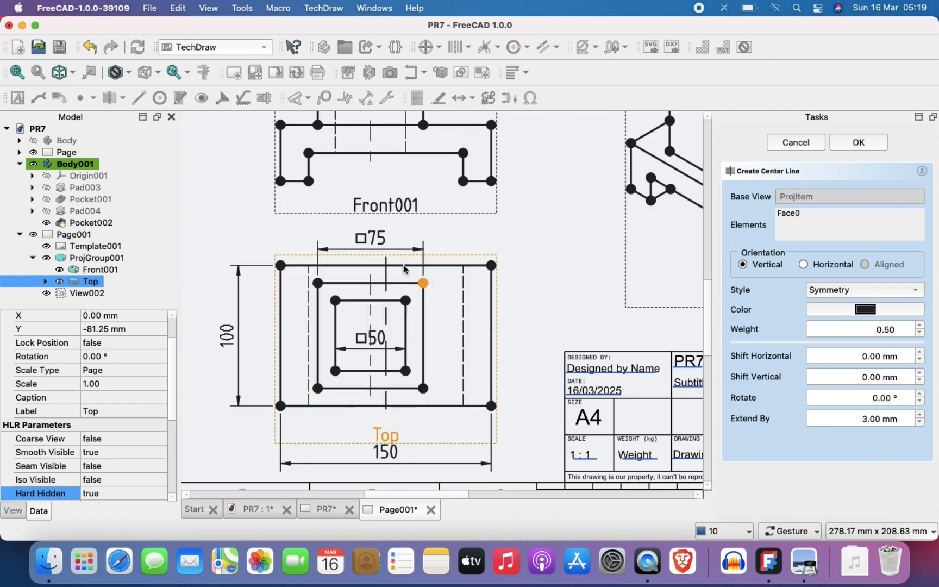
pyautogui.click(806, 266)
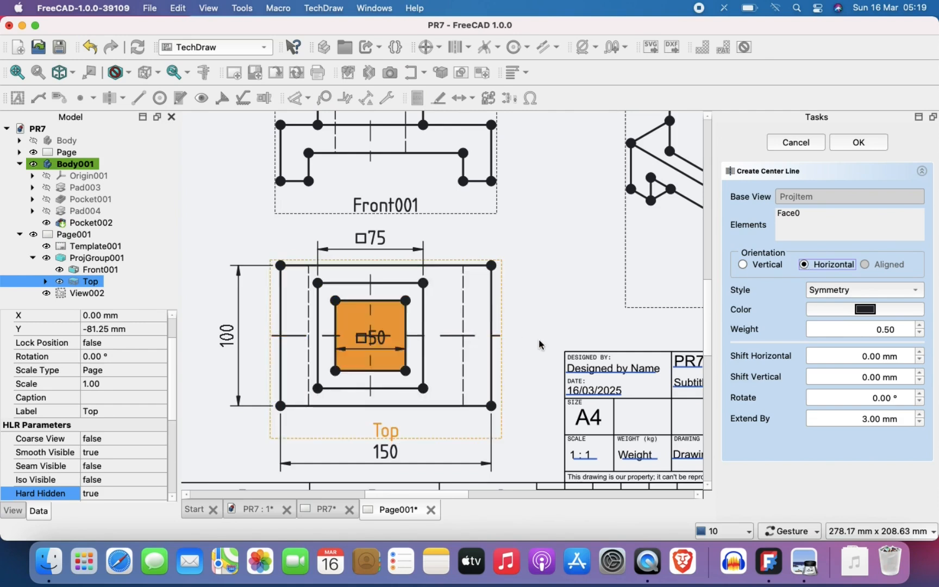
pyautogui.click(919, 335)
pyautogui.click(919, 335)
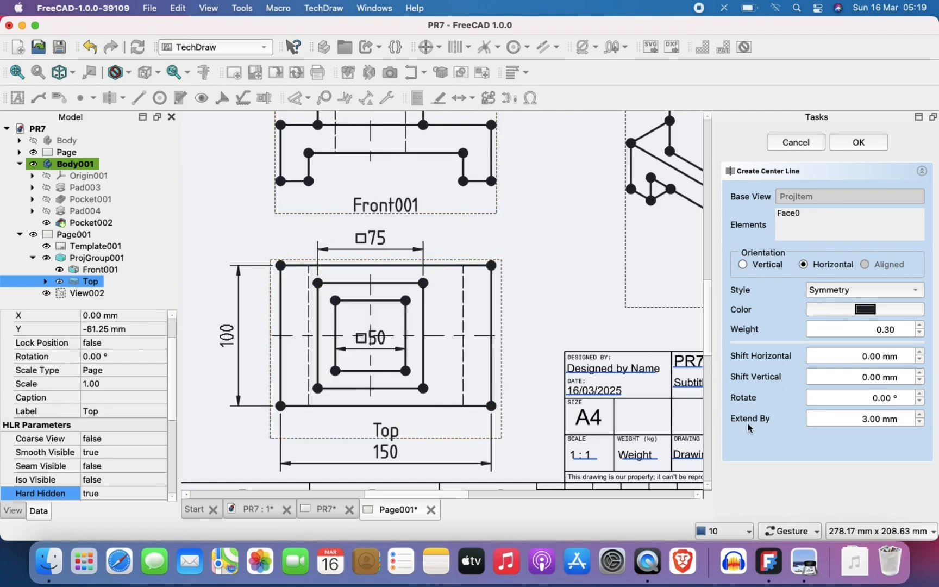
pyautogui.click(859, 144)
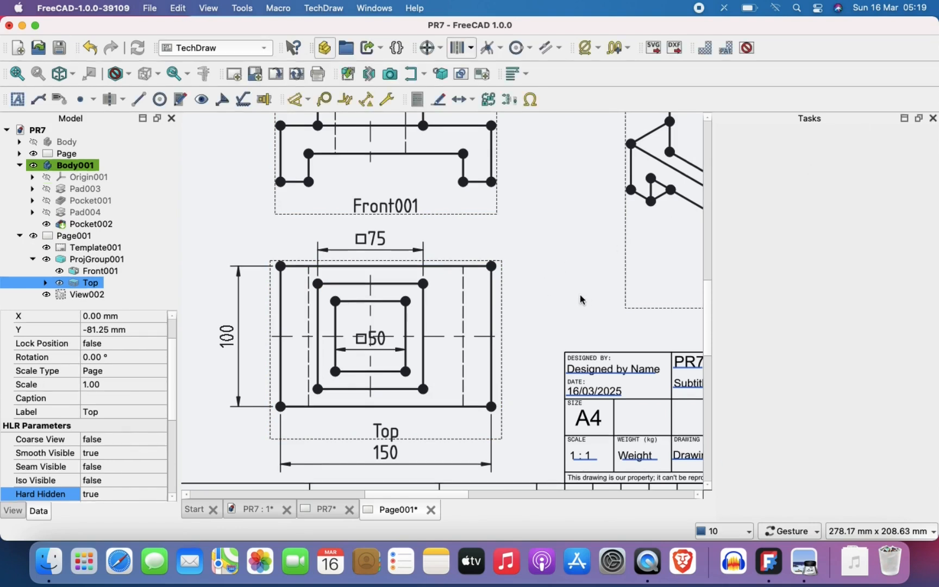
# - Hide the view frames and move the □50 dimension text just below the top view's horizontal centerline
pyautogui.scroll(-2, 581, 299)
pyautogui.scroll(1, 580, 299)
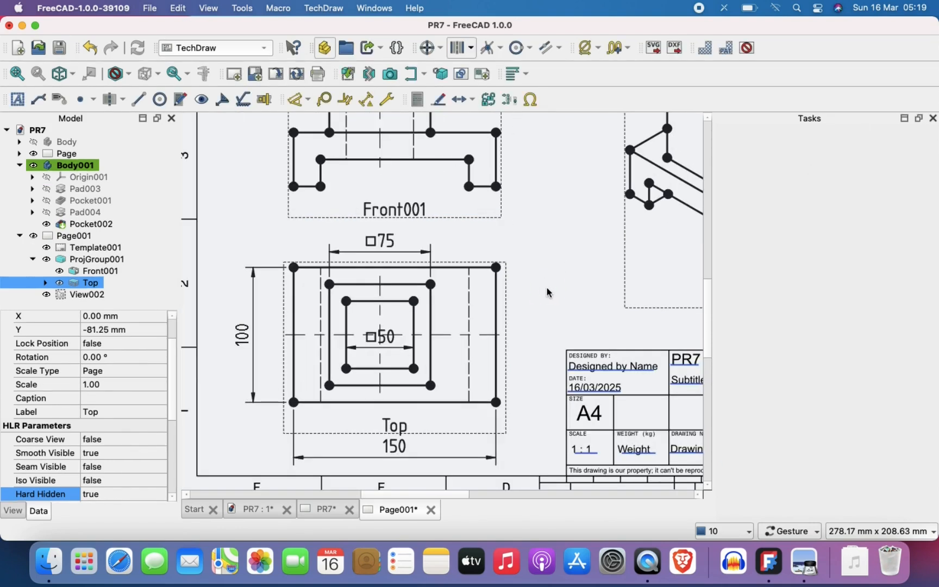
pyautogui.rightClick(549, 291)
pyautogui.click(566, 298)
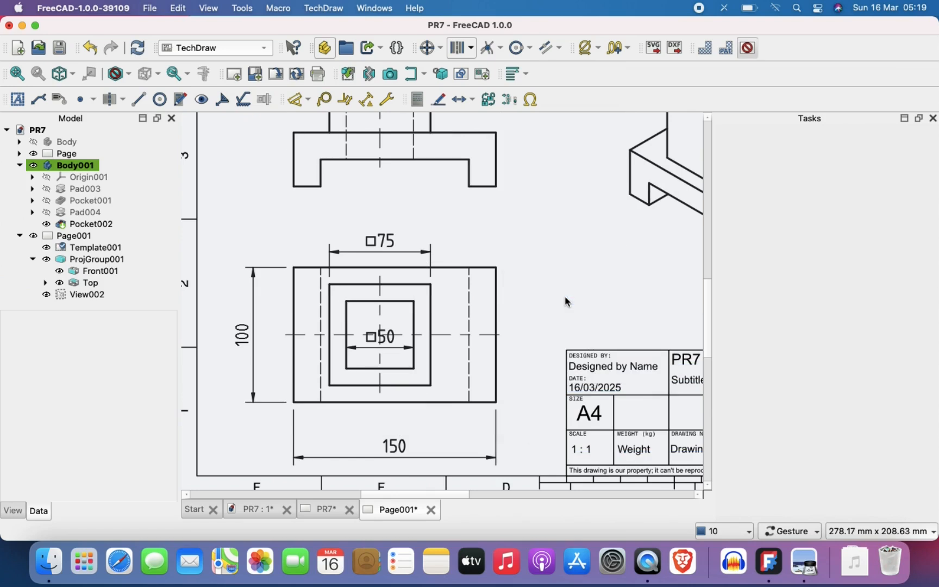
pyautogui.moveTo(383, 342); pyautogui.dragTo(389, 352)
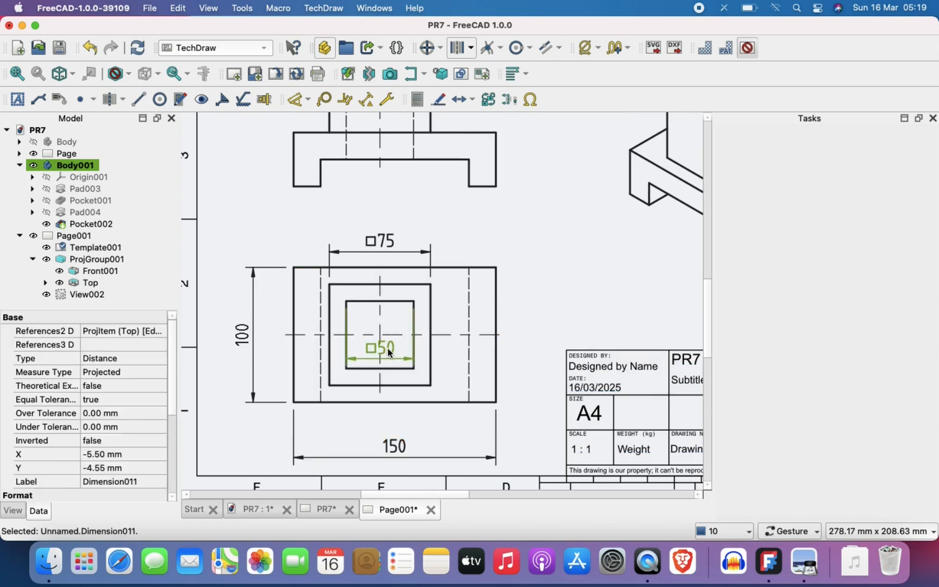
pyautogui.click(552, 279)
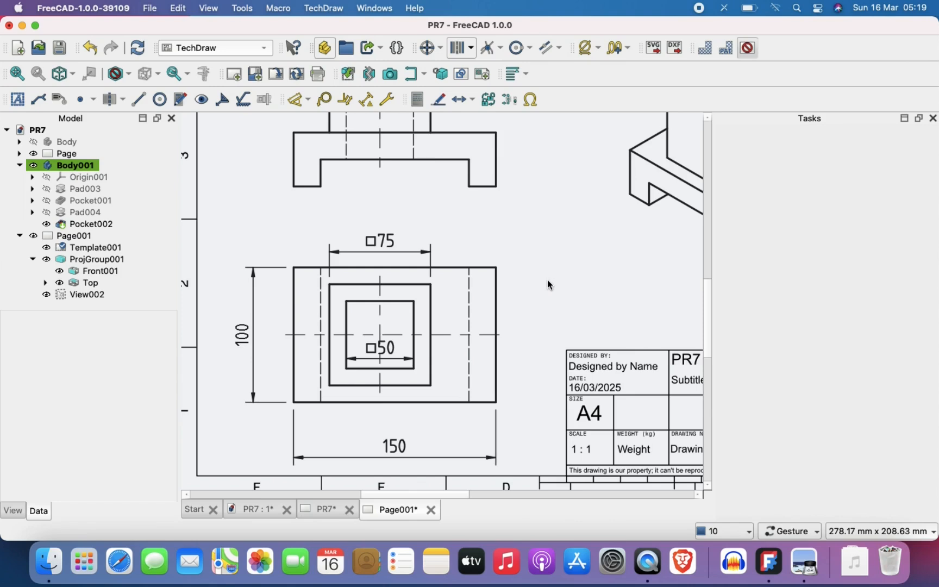
# - Turn the view frames and vertex markers of the drawing page back on
pyautogui.scroll(-1, 525, 261)
pyautogui.moveTo(525, 261)
pyautogui.mouseDown(button='right')
pyautogui.moveTo(474, 346)
pyautogui.moveTo(465, 302)
pyautogui.mouseUp(button='right')
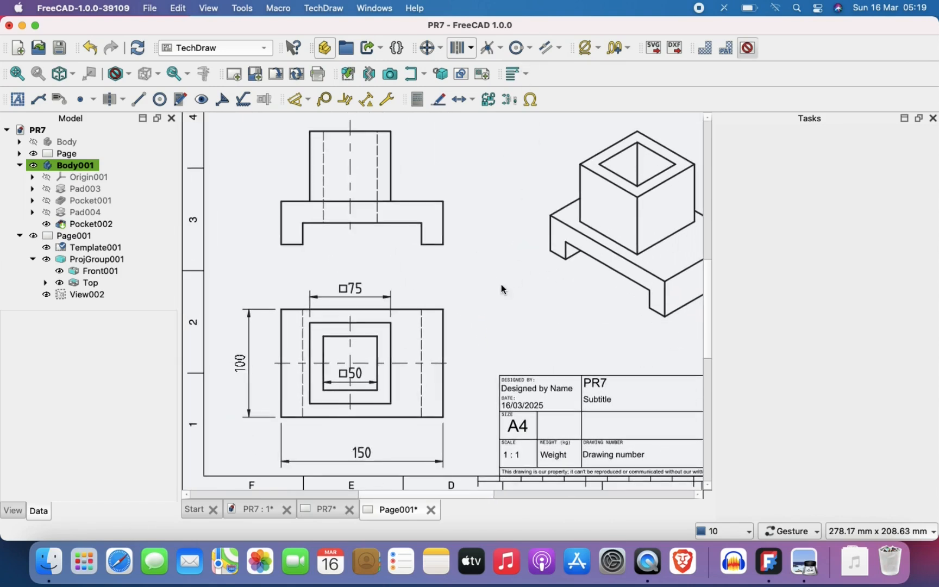
pyautogui.rightClick(471, 280)
pyautogui.click(498, 287)
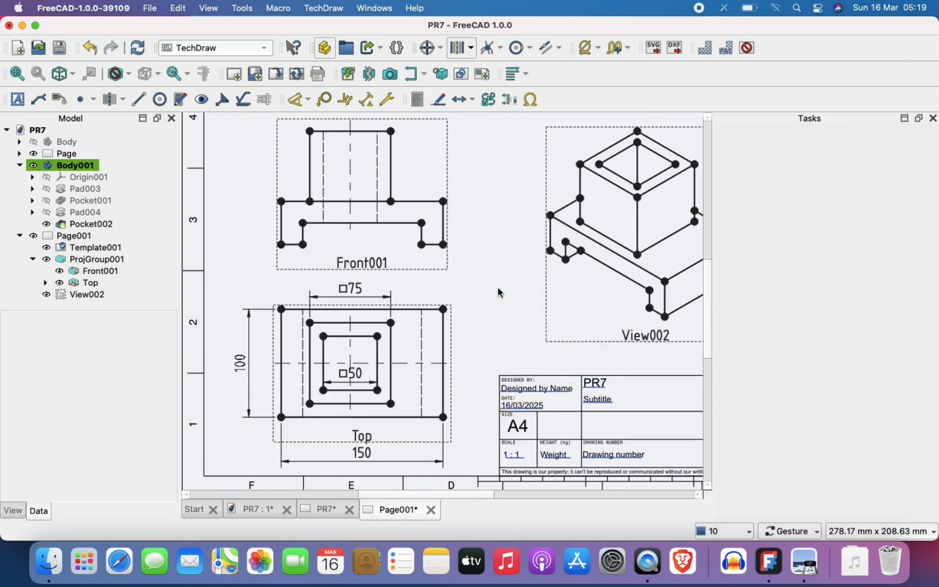
# - Dimension the horizontal distance from the base's upper-left corner to the centerline in the front view, placing it above the tower
pyautogui.moveTo(498, 290); pyautogui.dragTo(497, 350, button='right')
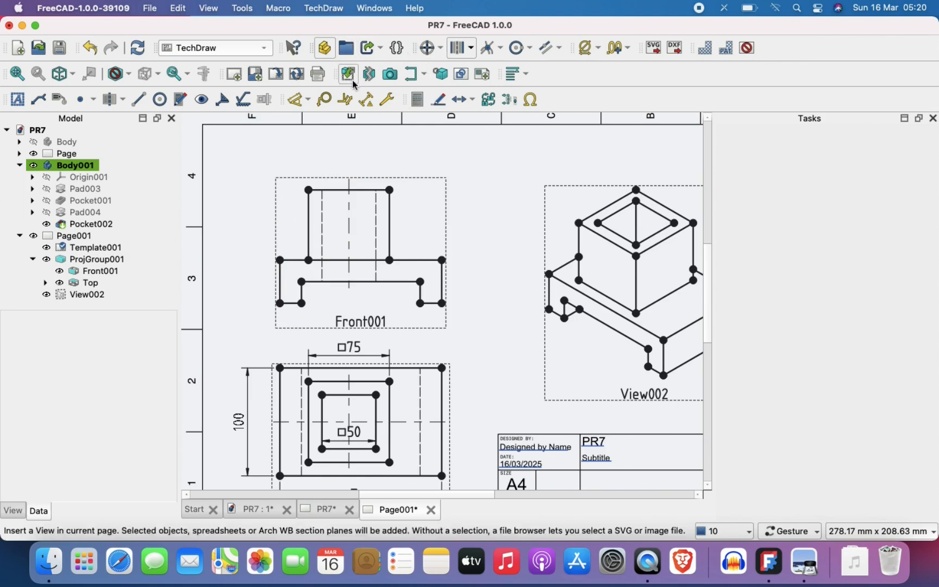
pyautogui.click(298, 99)
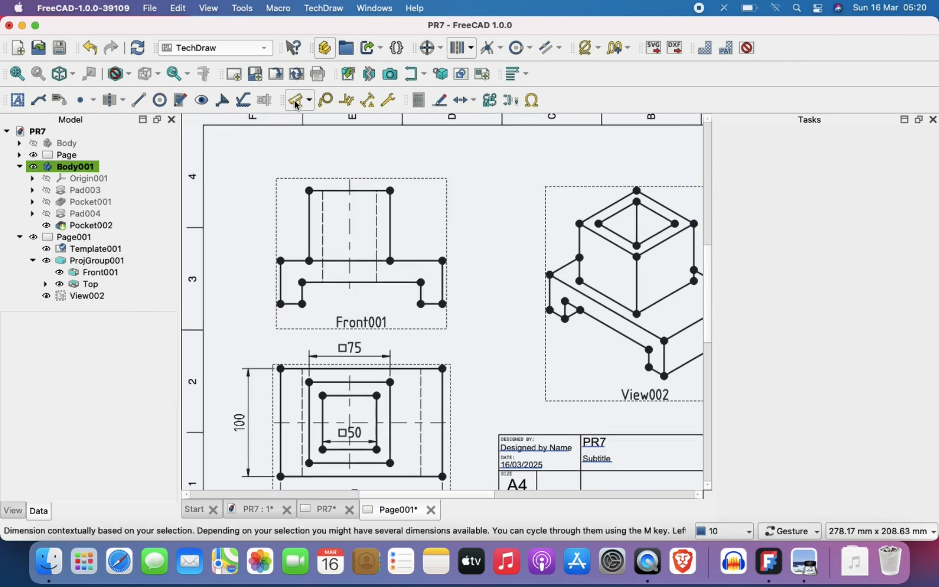
pyautogui.click(280, 261)
pyautogui.click(349, 183)
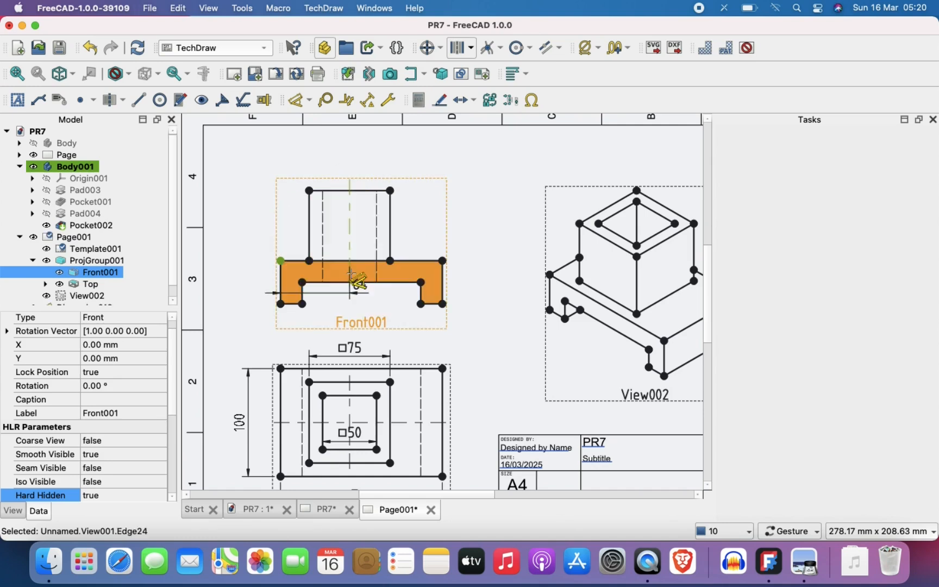
pyautogui.click(307, 132)
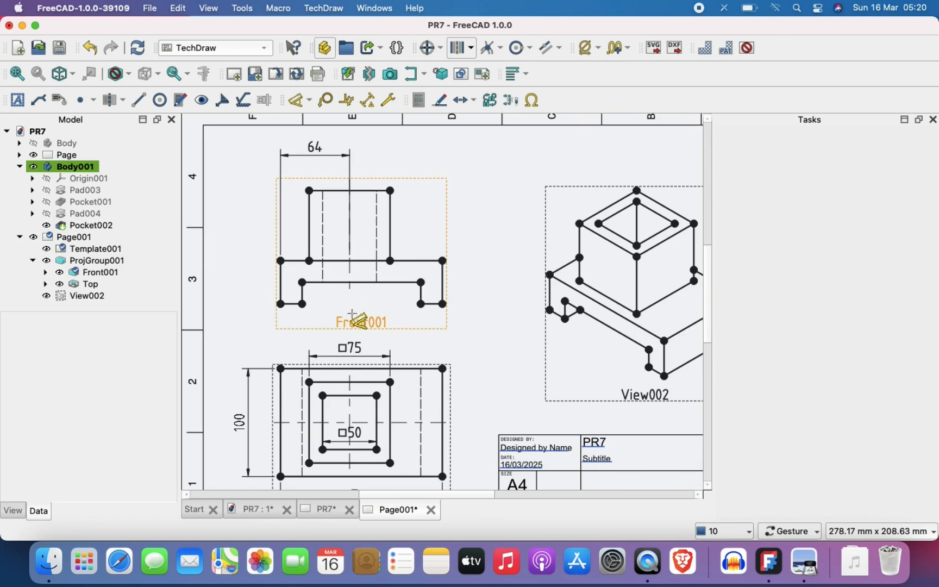
# - Add chained vertical dimensions for the base height and tower height, placed to the left of the front view
pyautogui.click(281, 304)
pyautogui.click(280, 260)
pyautogui.click(310, 190)
pyautogui.click(243, 197)
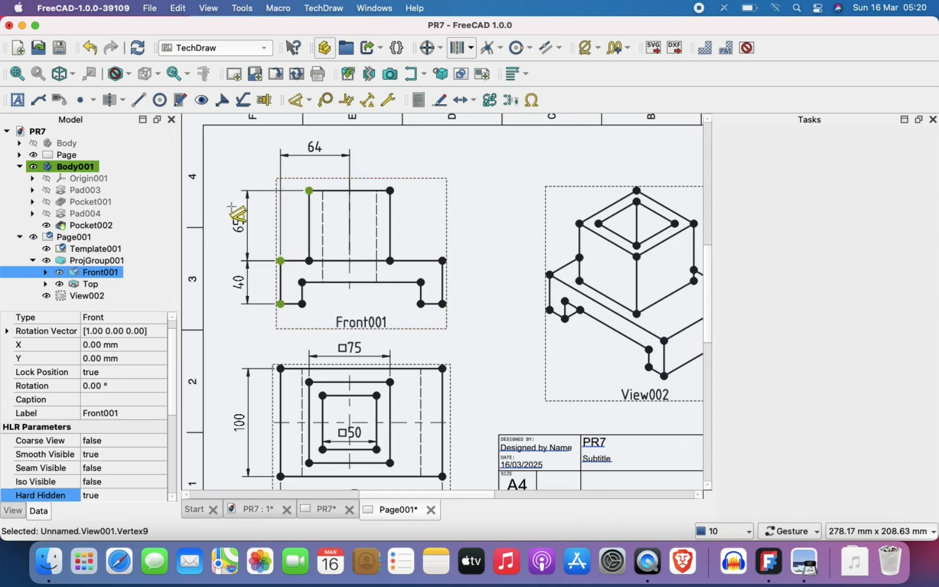
pyautogui.click(230, 206)
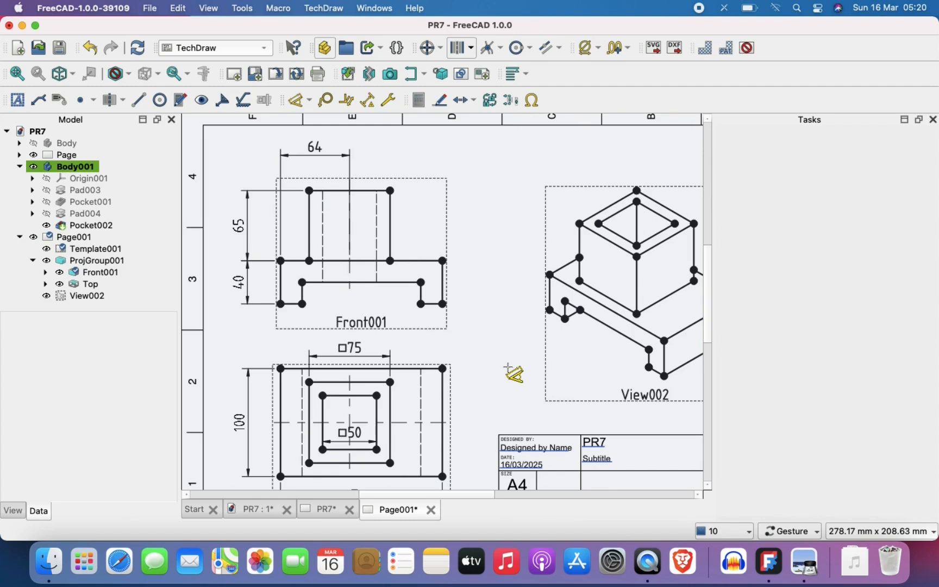
# - Review the drawing page against the Practice 6 reference PDF in Preview for missing front-view dimensions, and return to FreeCAD
pyautogui.moveTo(469, 416)
pyautogui.mouseDown(button='right')
pyautogui.moveTo(466, 332)
pyautogui.moveTo(459, 380)
pyautogui.mouseUp(button='right')
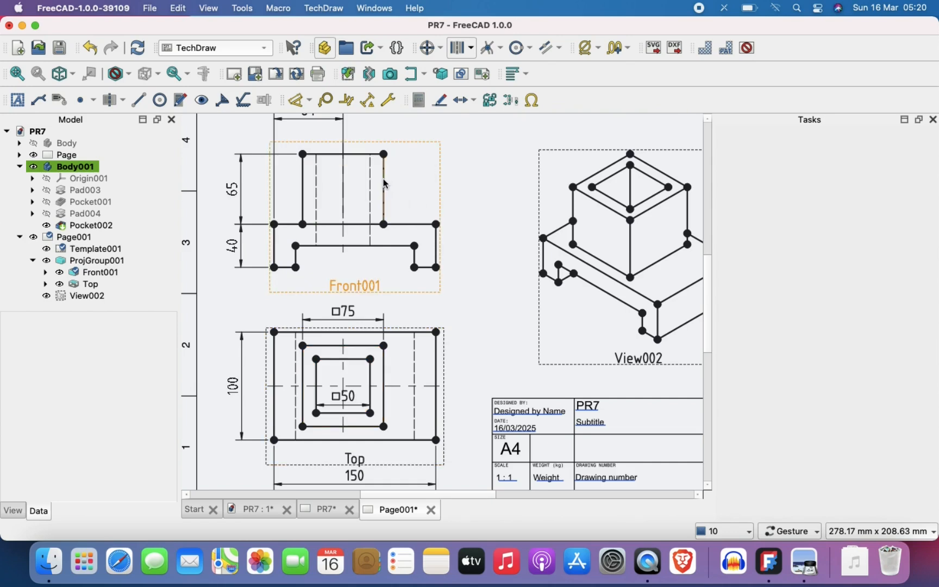
pyautogui.click(430, 218)
pyautogui.scroll(-5, 413, 237)
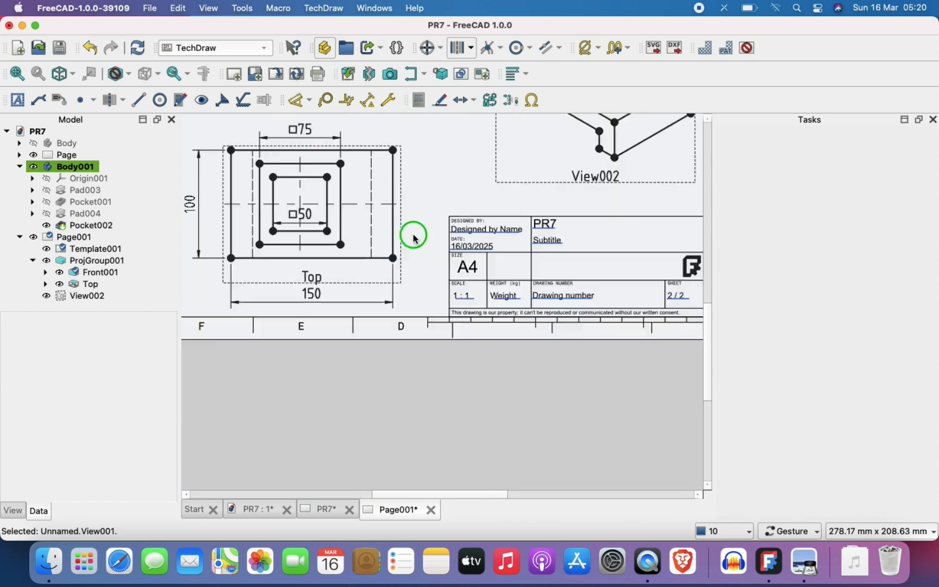
pyautogui.scroll(5, 413, 278)
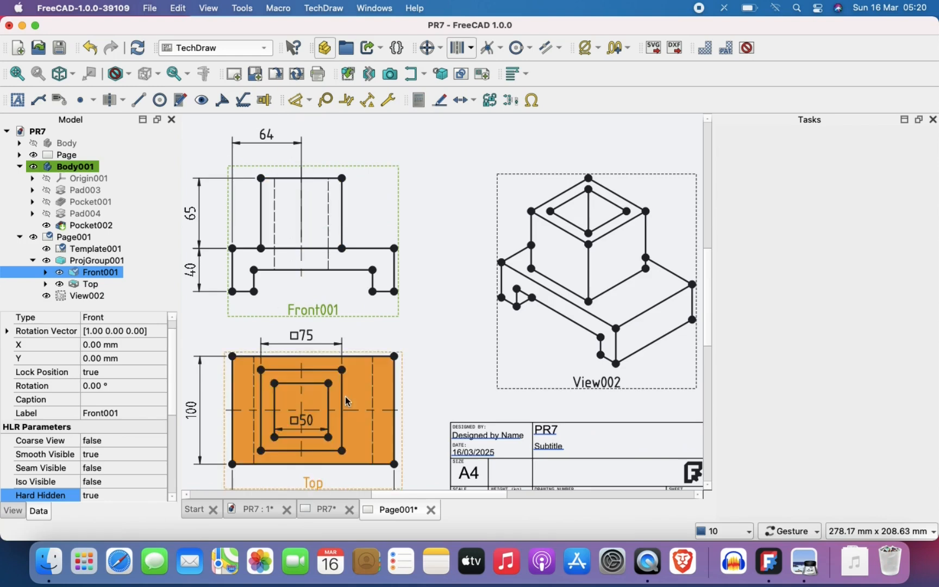
pyautogui.click(436, 347)
pyautogui.scroll(-2, 436, 346)
pyautogui.moveTo(436, 346); pyautogui.dragTo(435, 323, button='right')
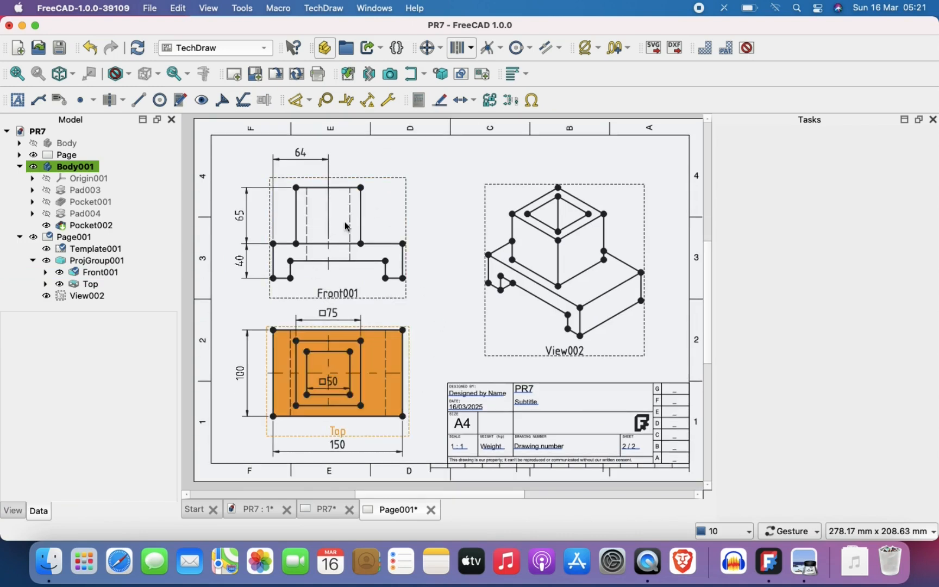
pyautogui.click(814, 562)
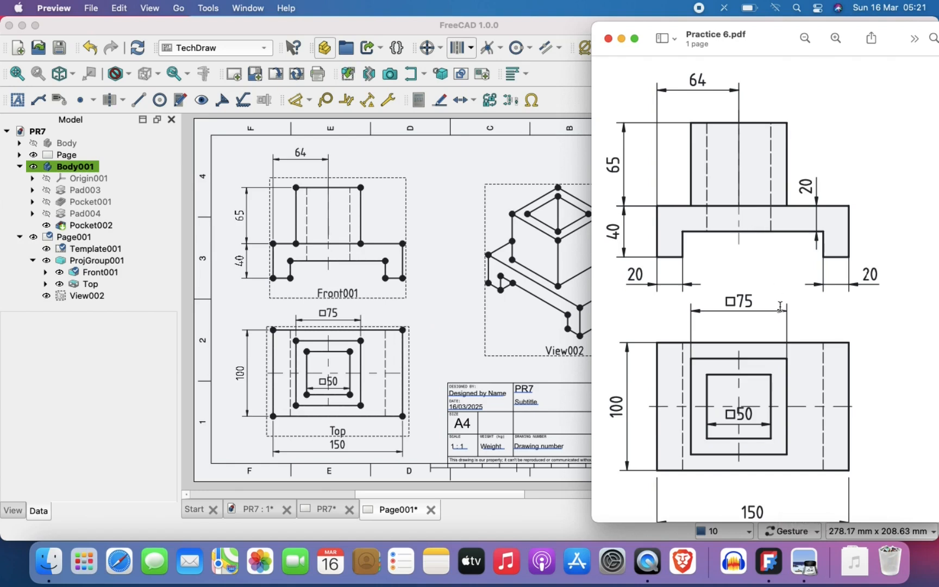
pyautogui.scroll(-3, 780, 306)
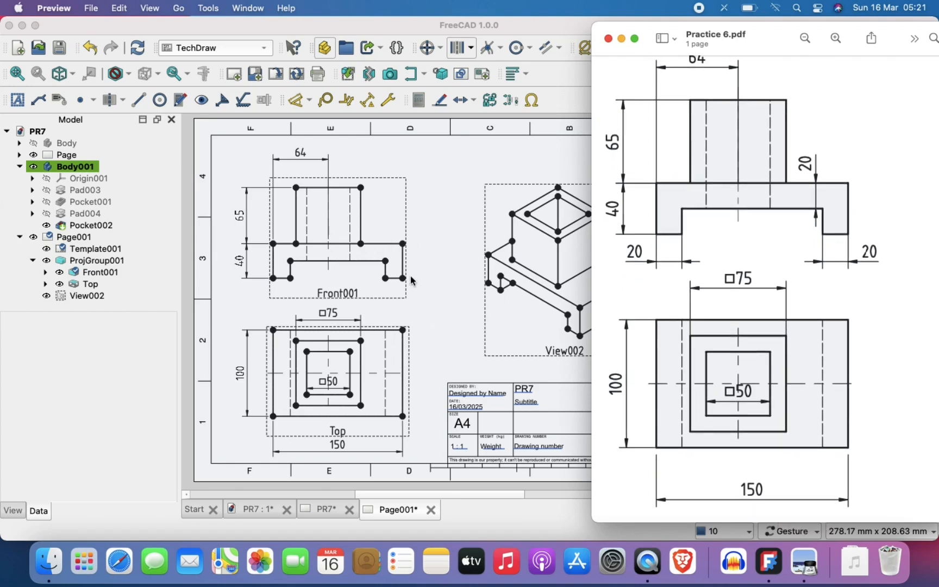
pyautogui.scroll(2, 371, 289)
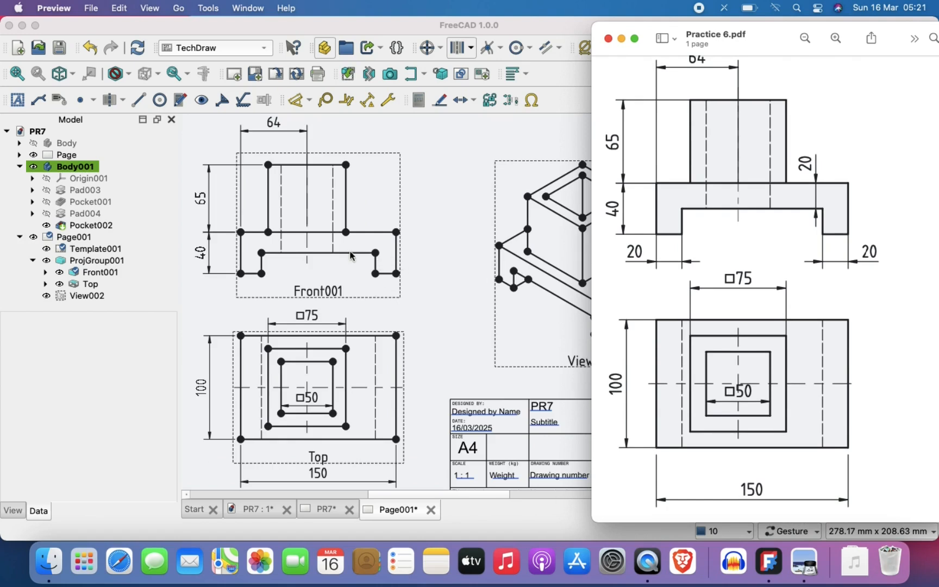
pyautogui.click(422, 276)
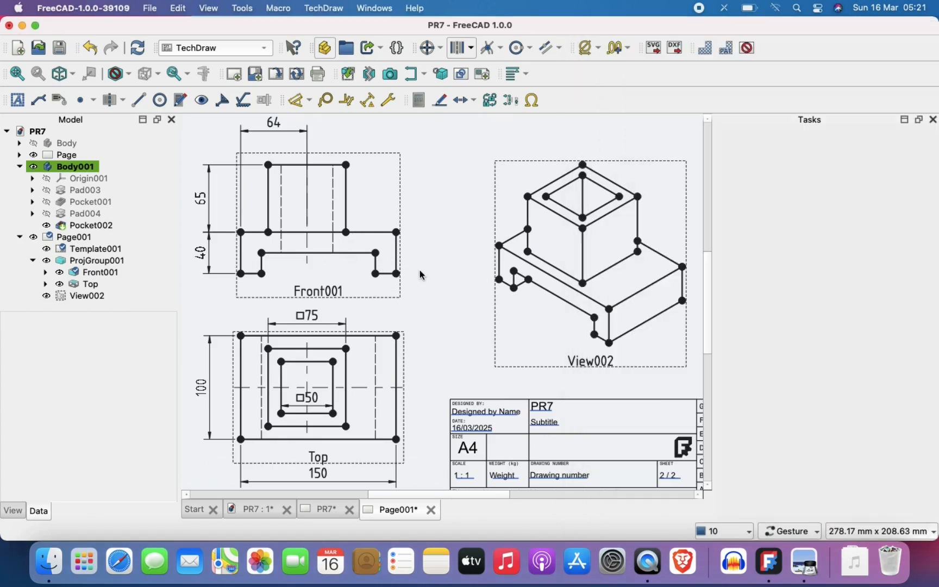
# - Dimension the widths of the base's right and left legs, placing both dimensions below the front view
pyautogui.click(298, 100)
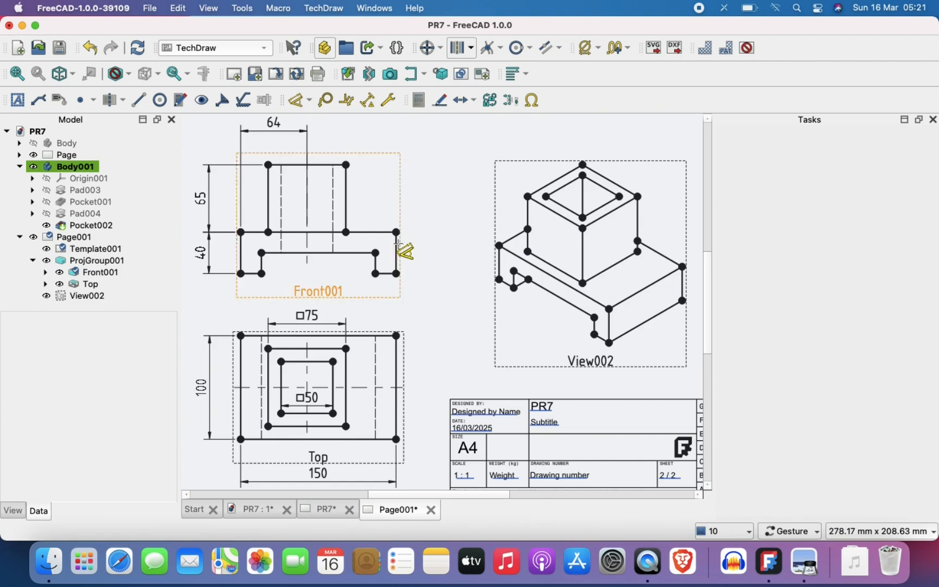
pyautogui.scroll(3, 402, 256)
pyautogui.click(398, 269)
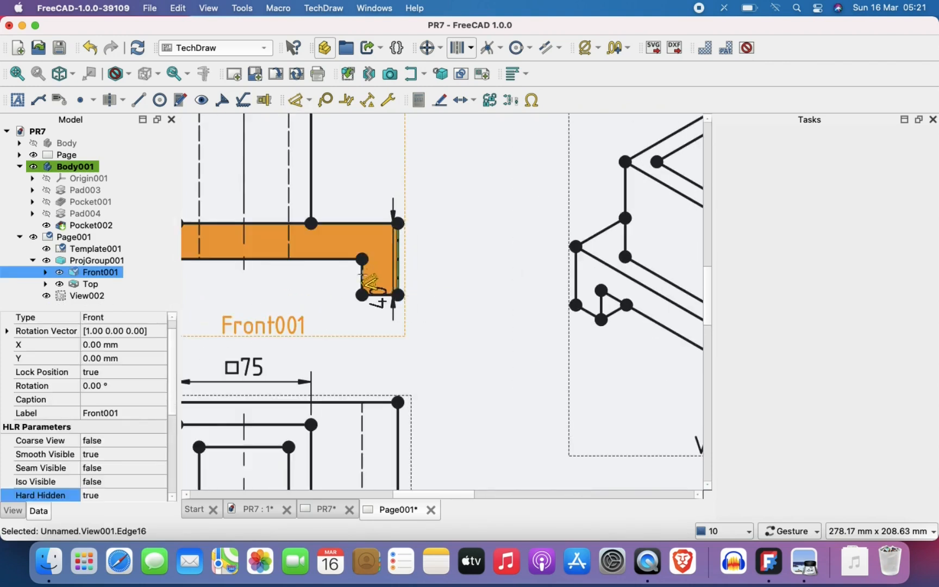
pyautogui.click(362, 276)
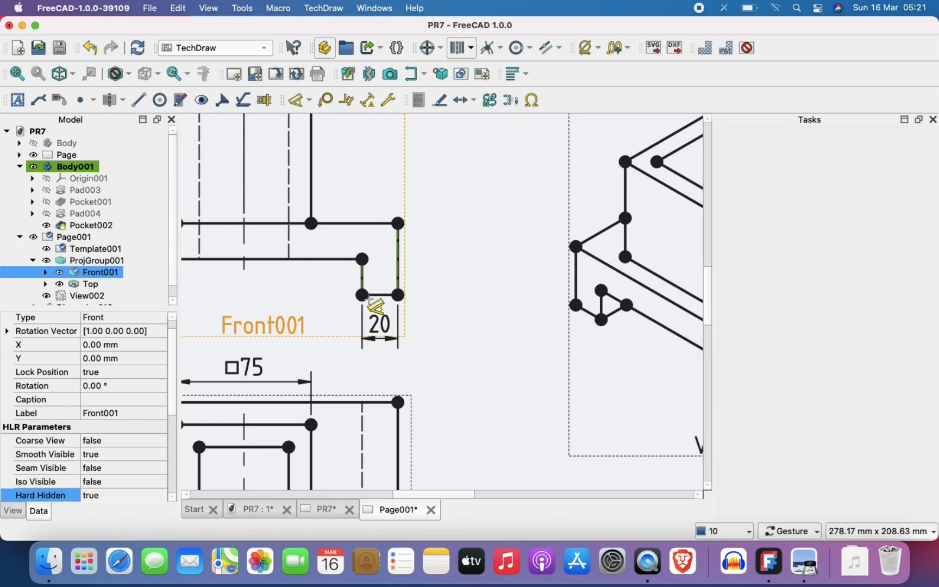
pyautogui.click(372, 306)
pyautogui.scroll(-5, 372, 313)
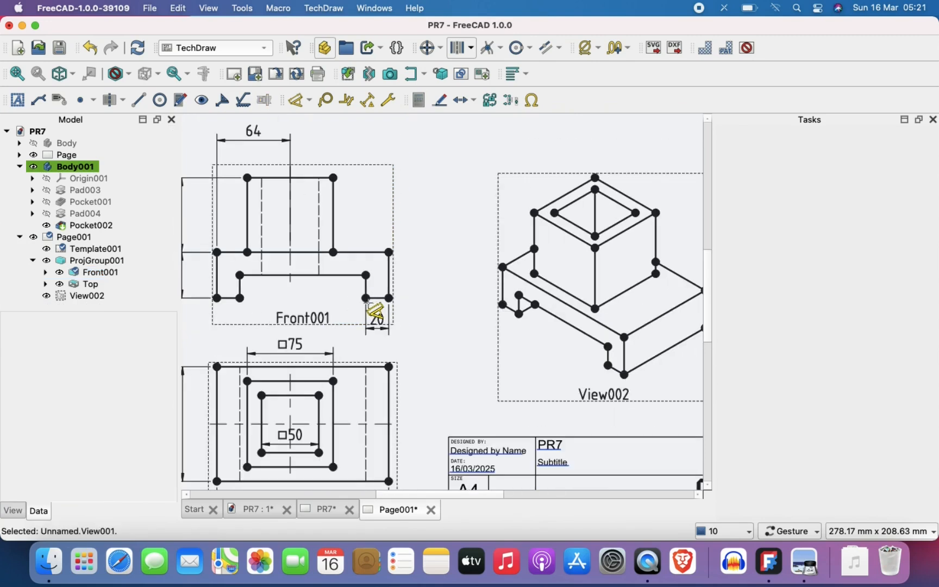
pyautogui.click(216, 283)
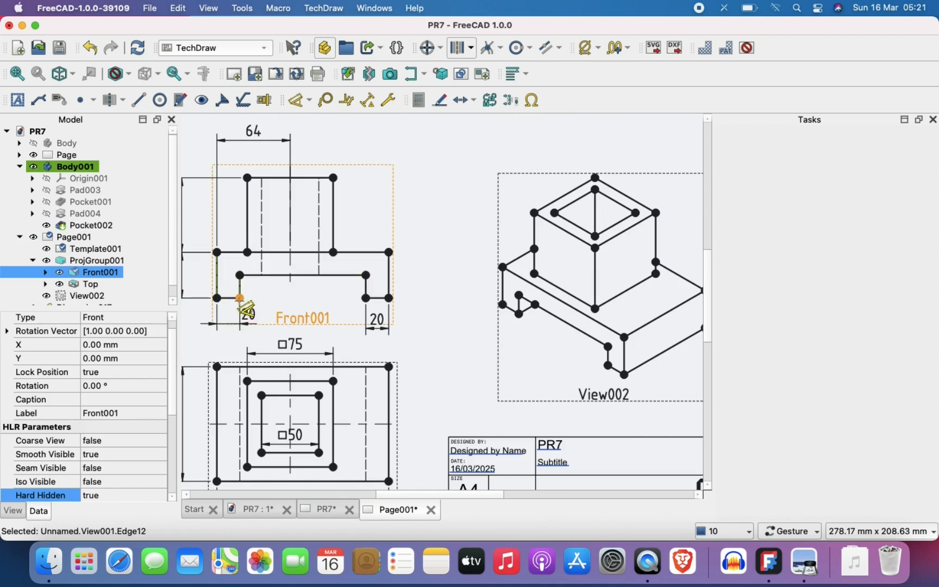
pyautogui.click(220, 307)
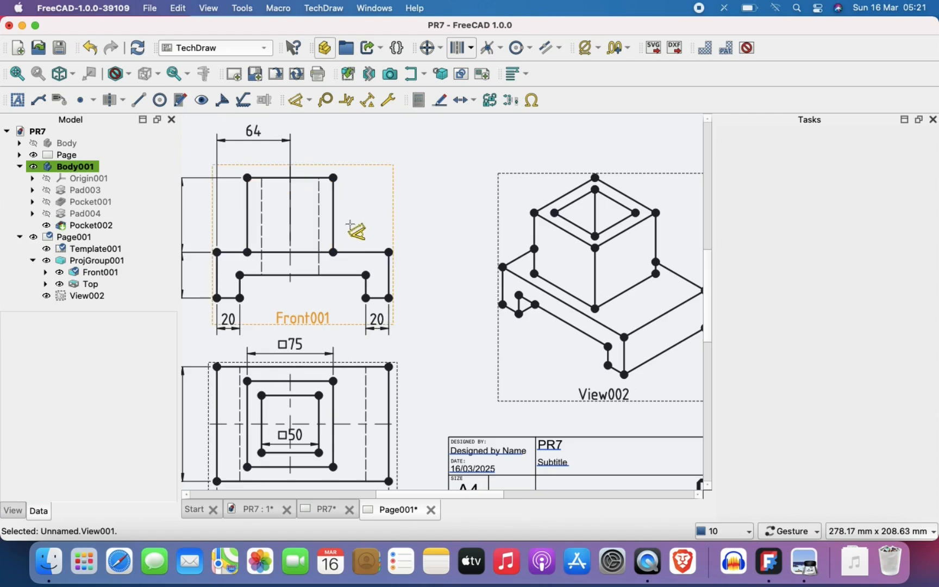
# - Dimension the vertical distance between the notch's upper edge and the base's top edge, with the text above the base's right shoulder
pyautogui.click(358, 275)
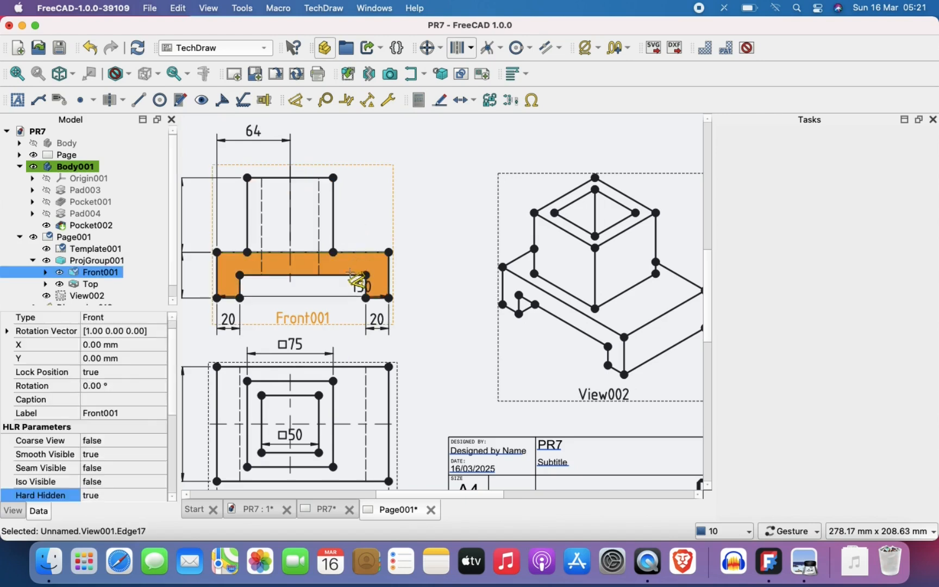
pyautogui.click(360, 252)
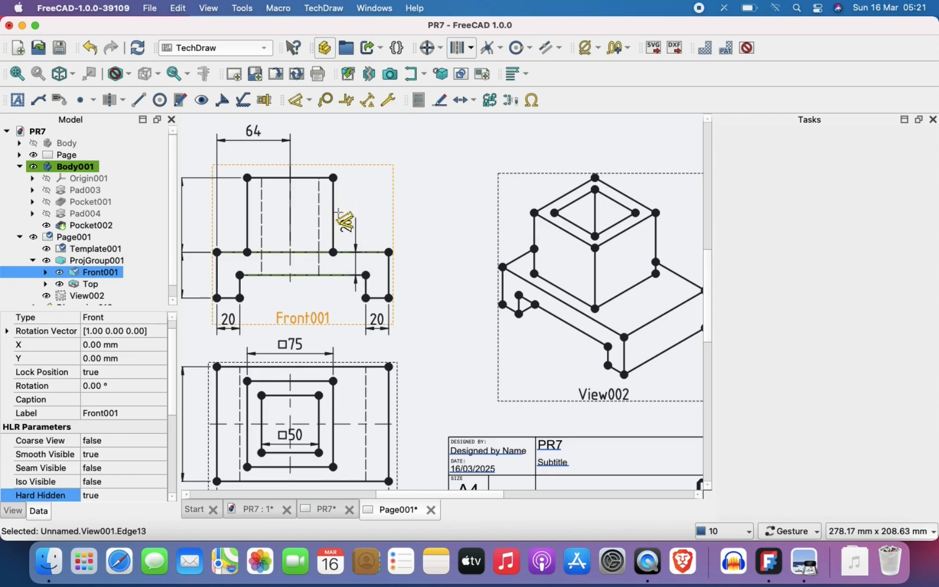
pyautogui.click(339, 217)
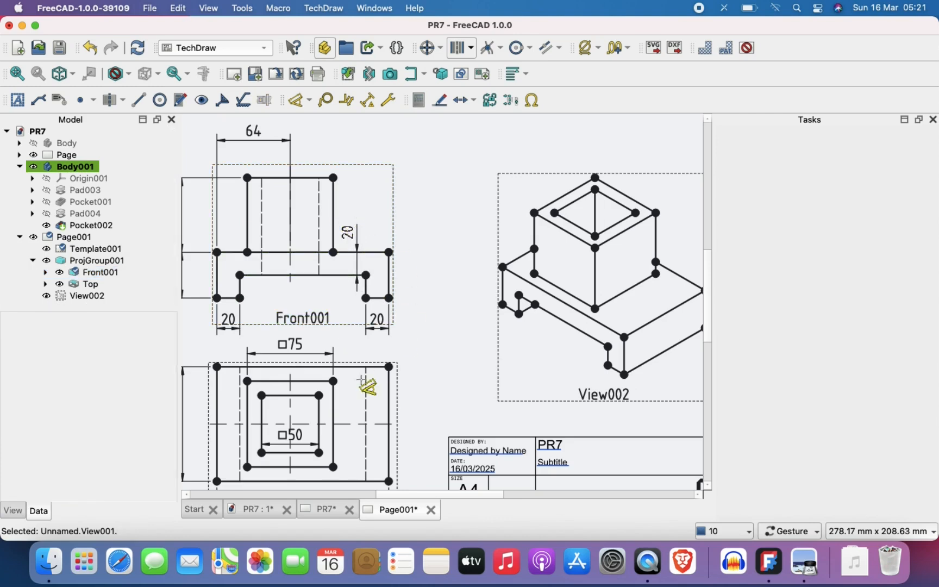
pyautogui.scroll(-1, 376, 363)
pyautogui.moveTo(376, 363); pyautogui.dragTo(418, 332, button='right')
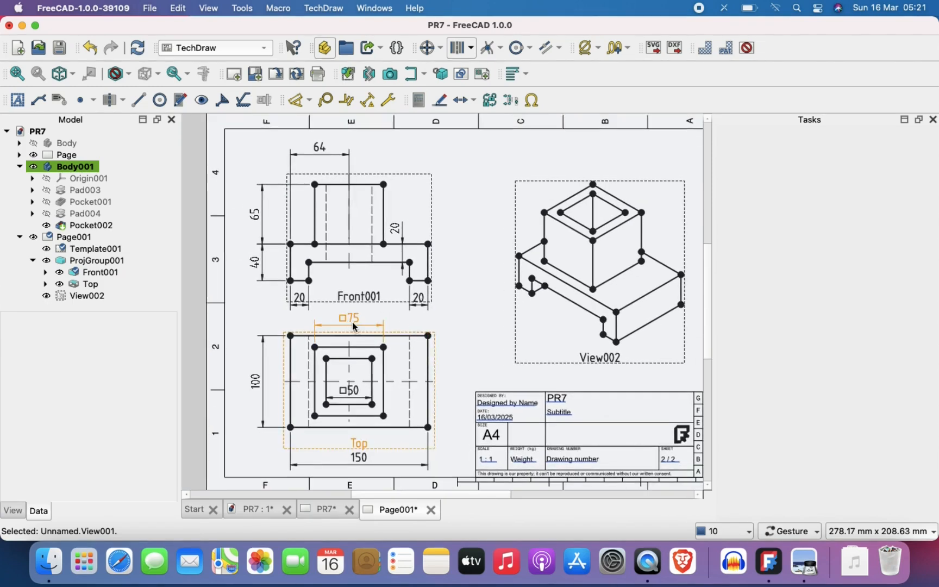
# - Hide the view frames and reposition the square 75 dimension above the top view, clear of the front view's leg dimensions
pyautogui.moveTo(352, 321); pyautogui.dragTo(354, 302)
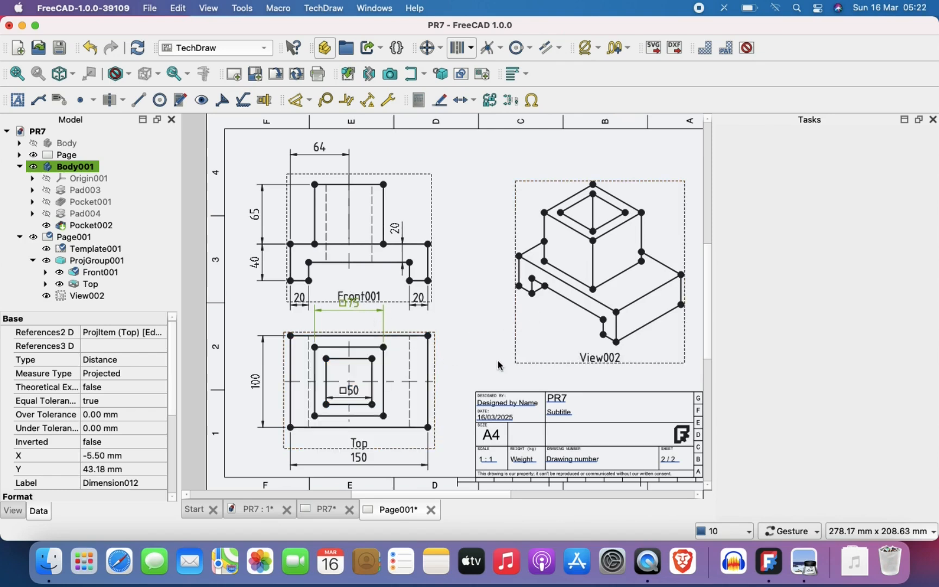
pyautogui.click(489, 338)
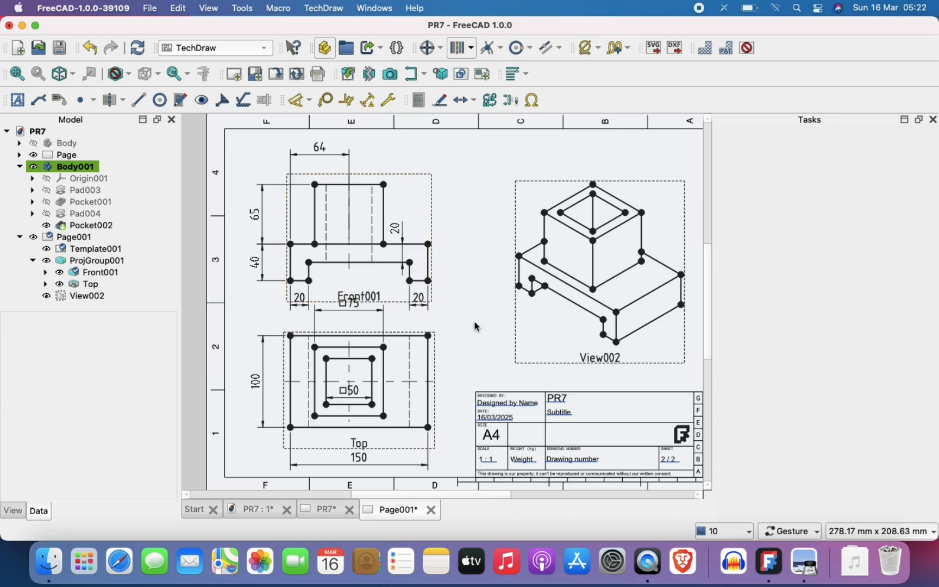
pyautogui.rightClick(459, 299)
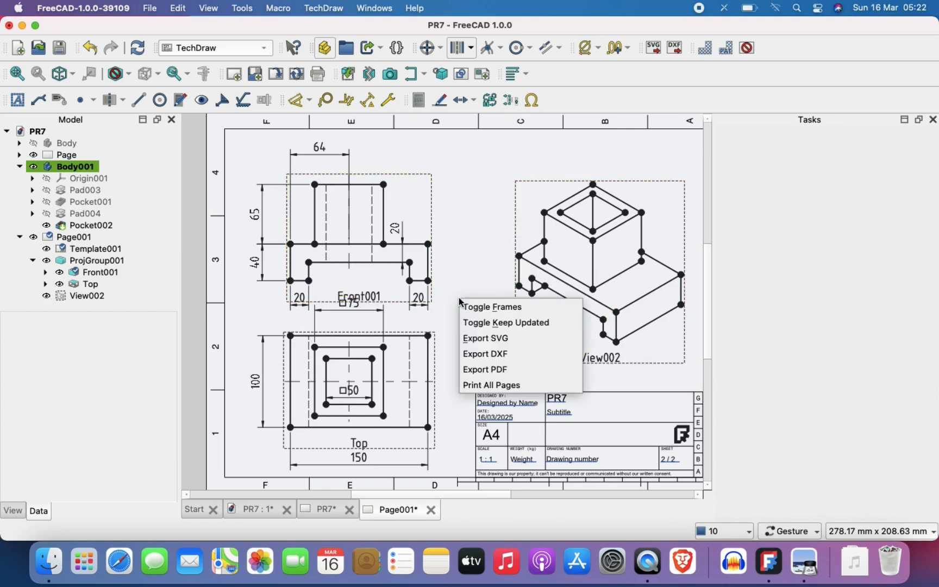
pyautogui.click(478, 306)
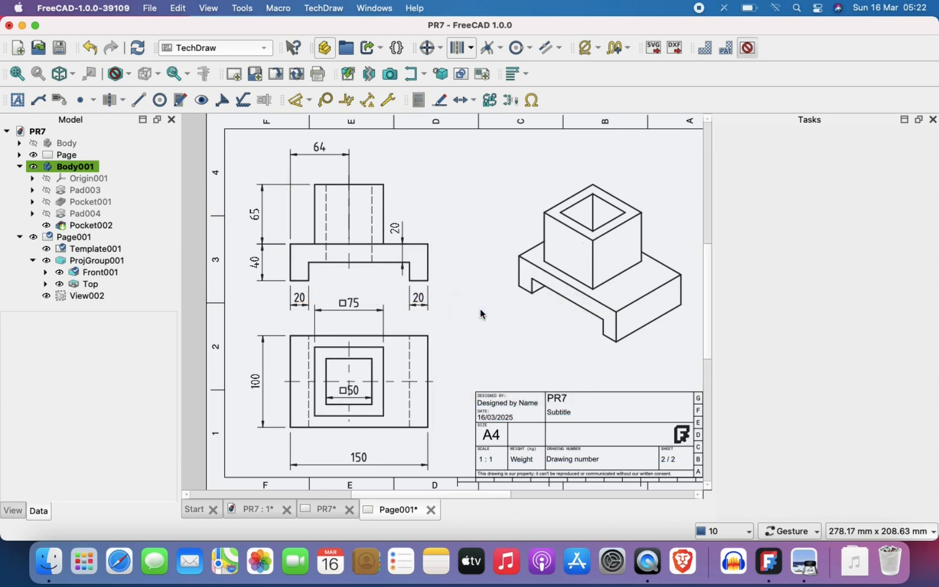
pyautogui.click(351, 303)
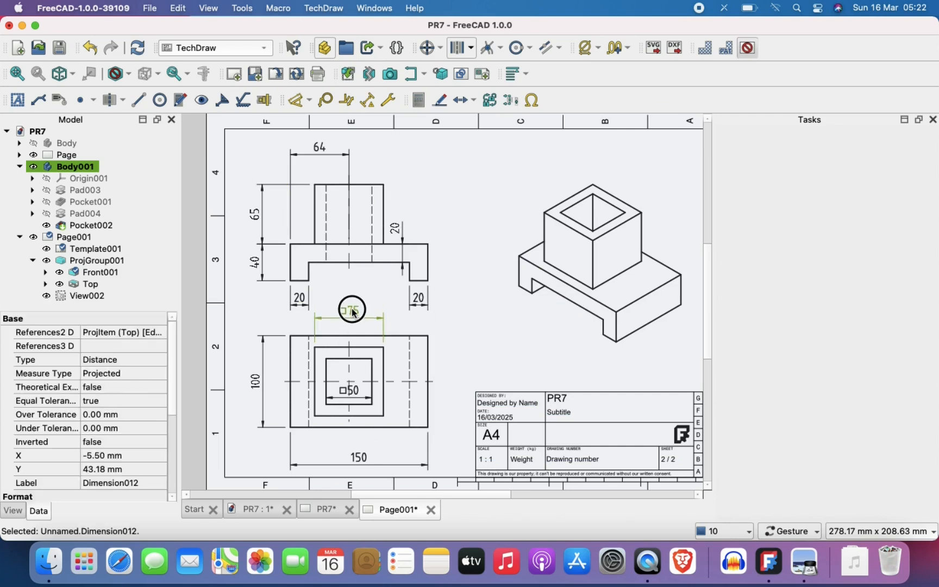
pyautogui.click(457, 322)
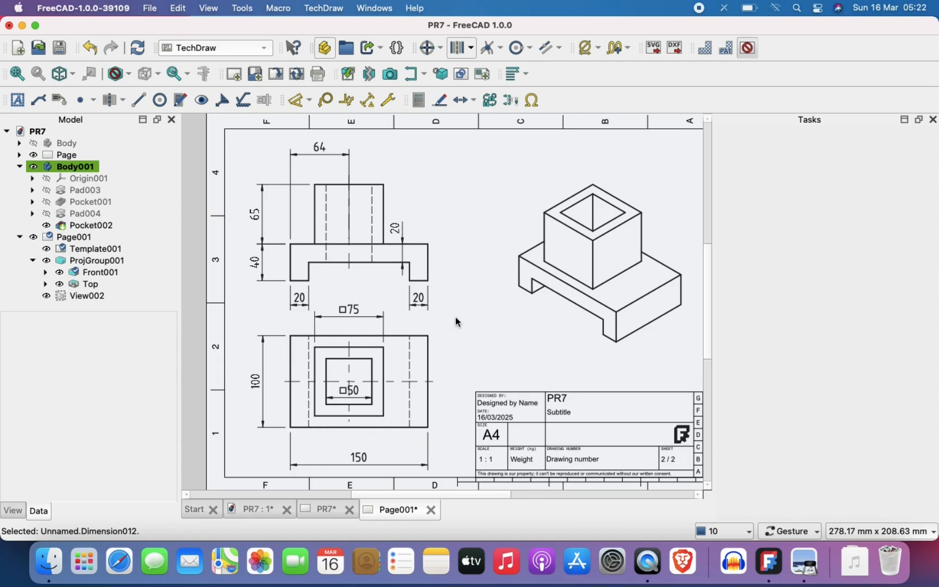
pyautogui.scroll(-5, 455, 317)
pyautogui.scroll(2, 423, 307)
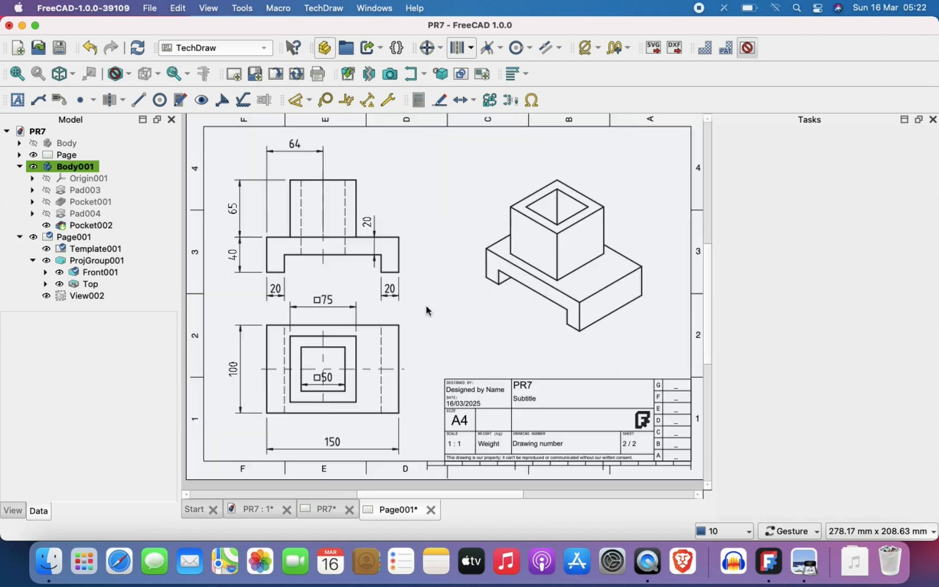
pyautogui.rightClick(434, 302)
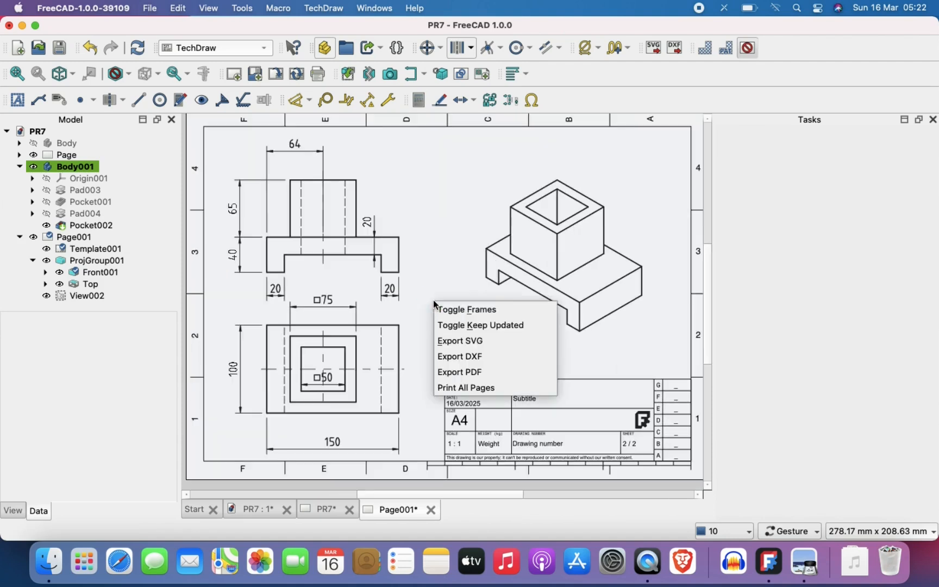
pyautogui.click(425, 263)
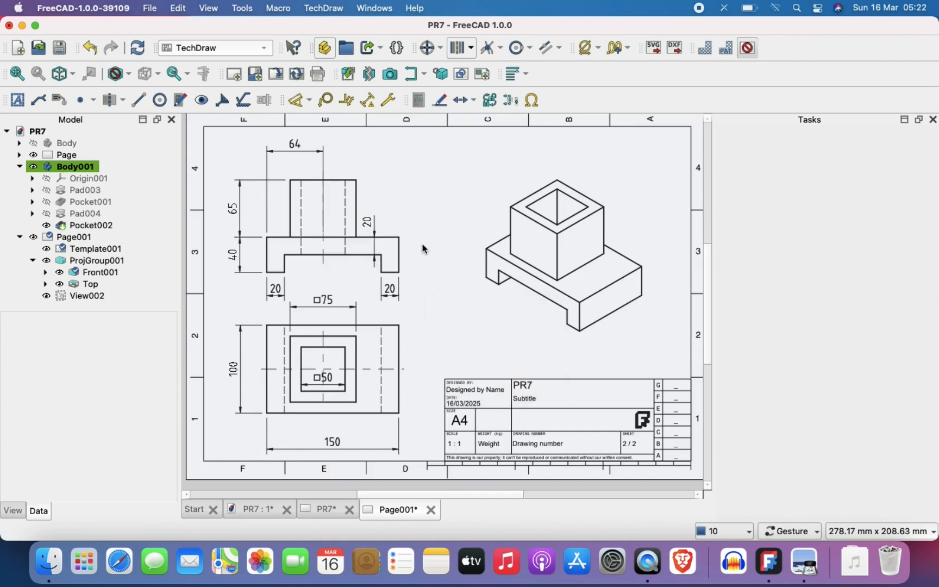
pyautogui.click(147, 7)
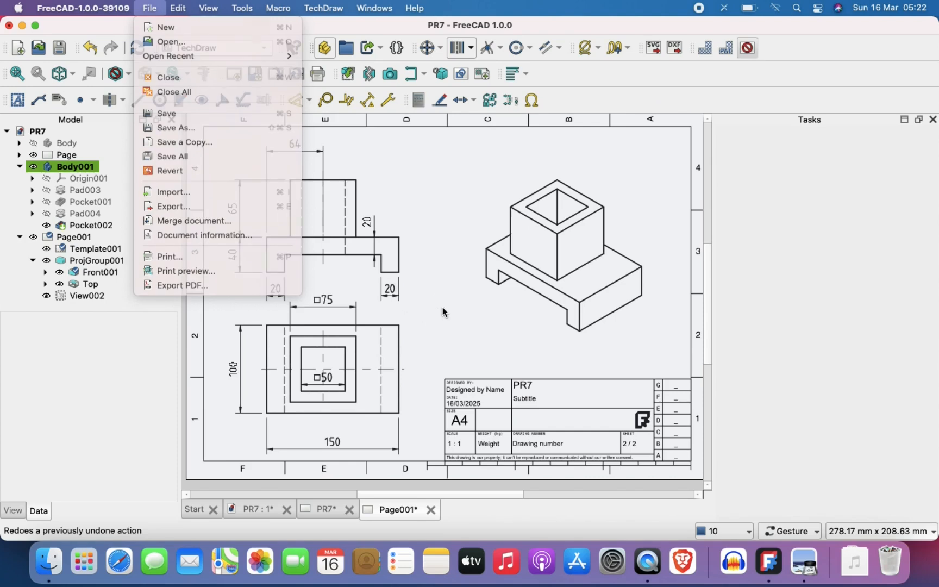
pyautogui.click(443, 307)
pyautogui.rightClick(442, 309)
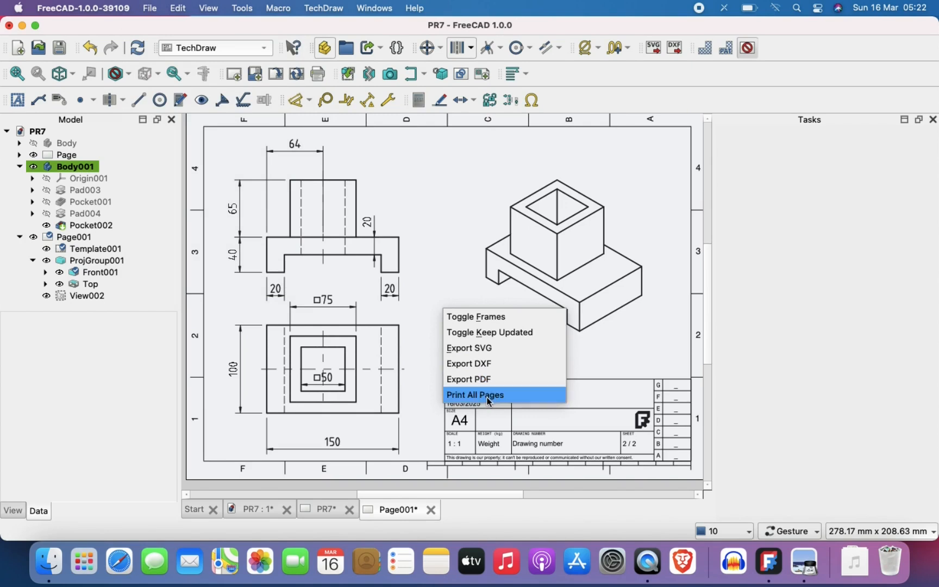
pyautogui.click(442, 212)
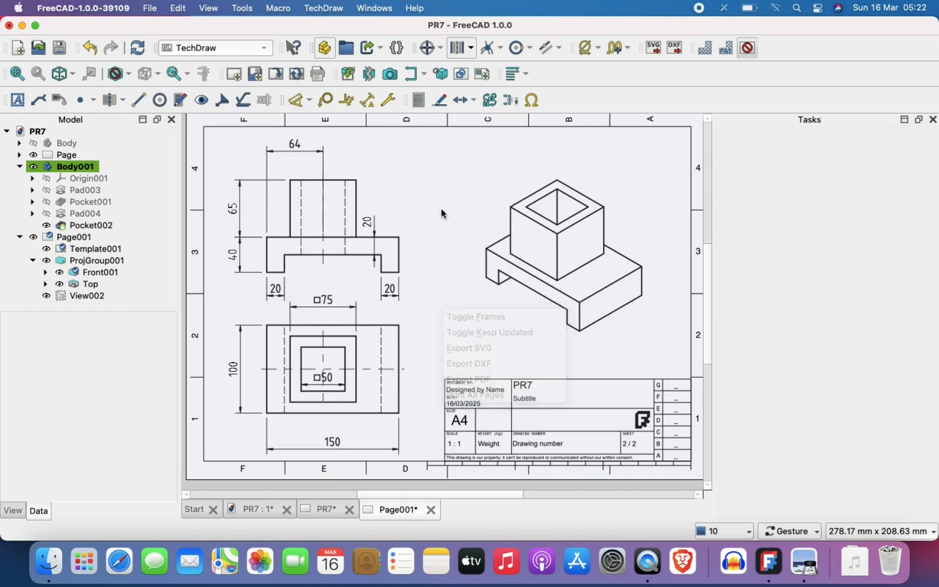
# - Collapse the Body001 and Page001 branches in the model tree, view the drawing on Page, and return to Page001
pyautogui.click(20, 166)
pyautogui.click(20, 179)
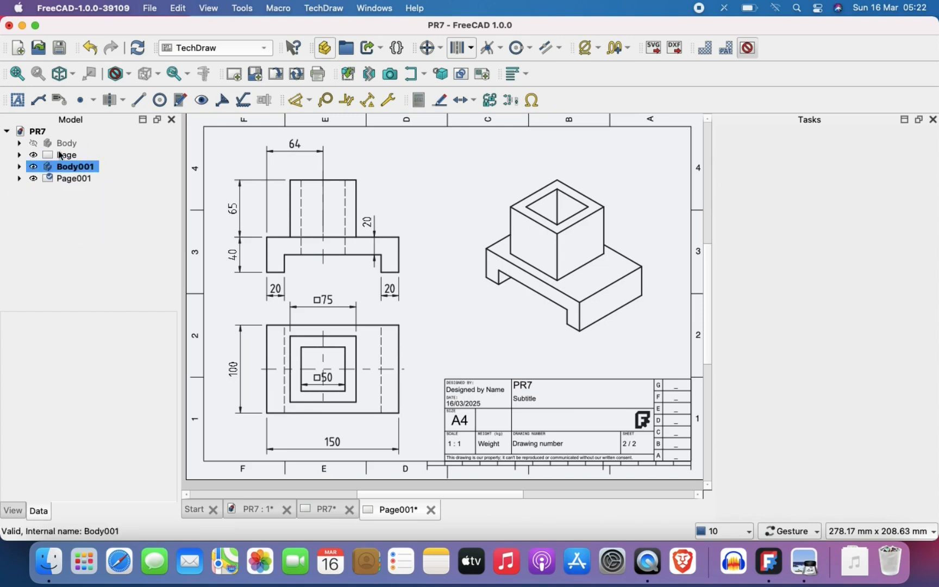
pyautogui.click(61, 155)
pyautogui.keyDown('shift'); pyautogui.click(65, 178); pyautogui.keyUp('shift')
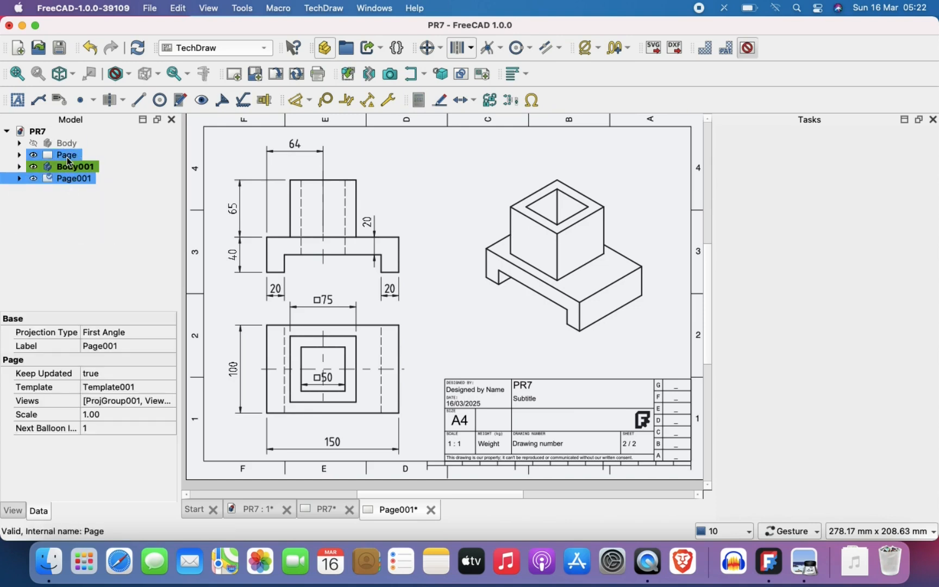
pyautogui.doubleClick(67, 156)
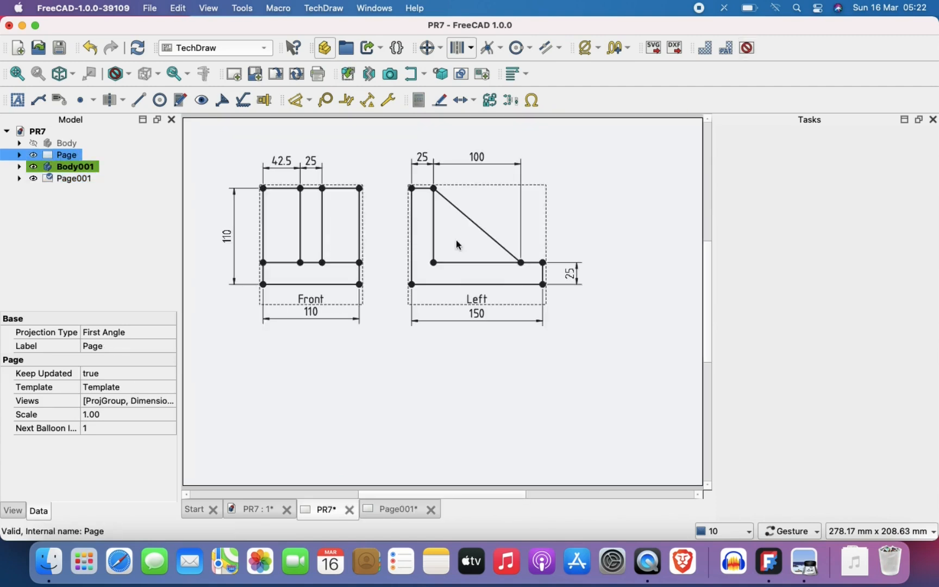
pyautogui.doubleClick(74, 178)
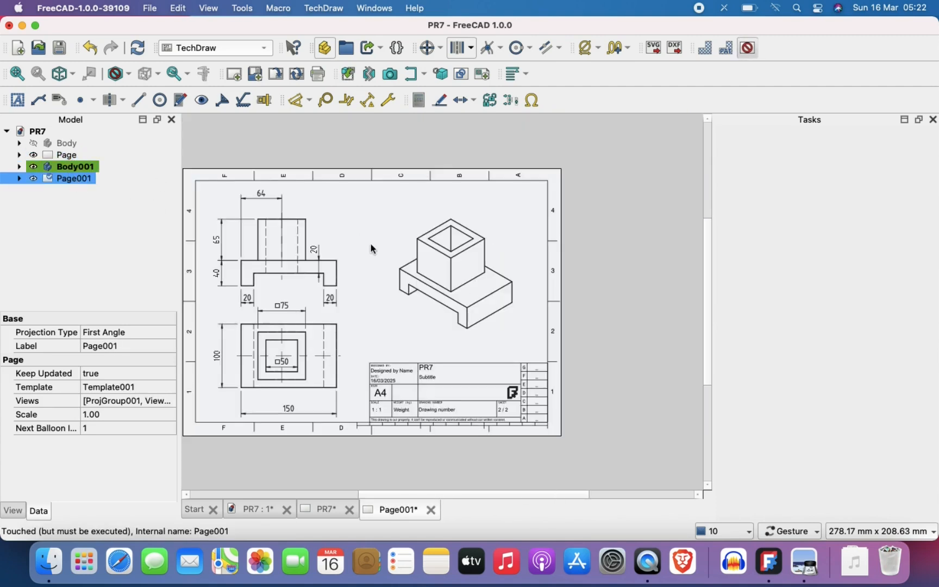
# - Print all drawing pages to a PDF file named PR9 on the Desktop
pyautogui.rightClick(363, 278)
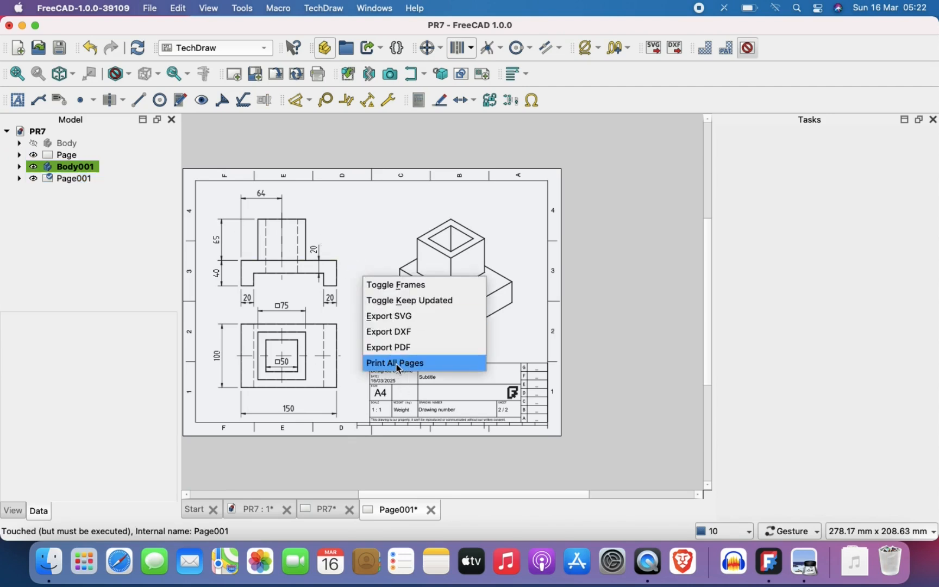
pyautogui.click(397, 366)
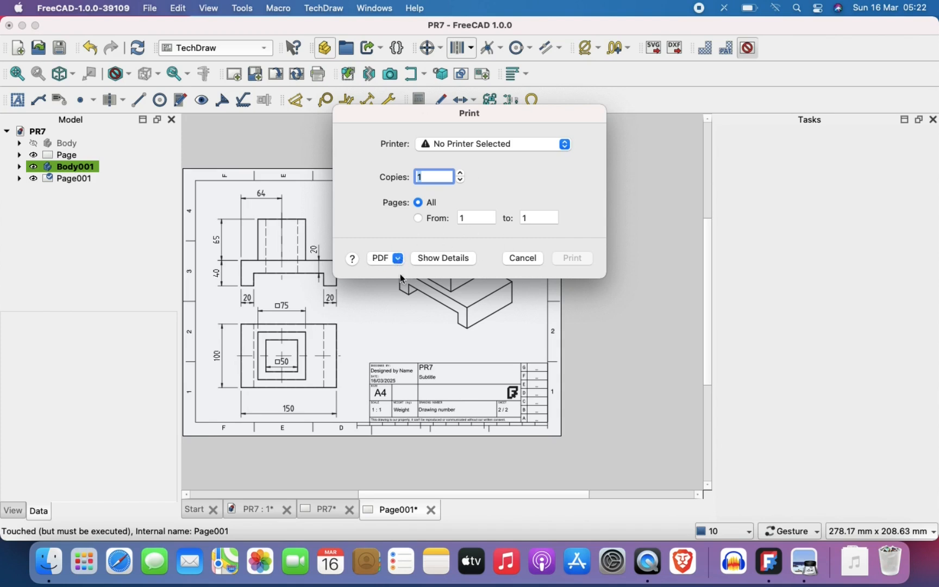
pyautogui.click(398, 258)
pyautogui.click(419, 290)
pyautogui.doubleClick(429, 295)
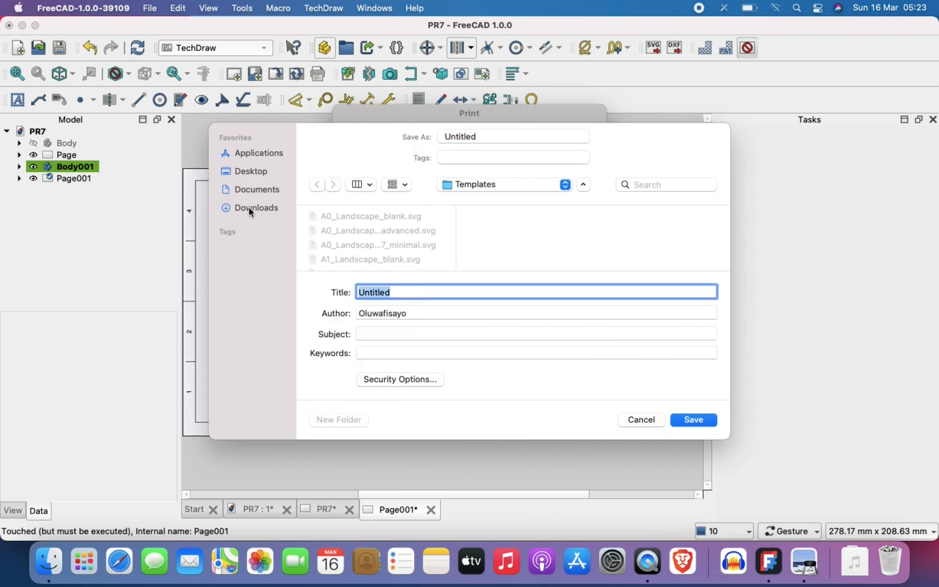
pyautogui.click(248, 172)
pyautogui.doubleClick(440, 136)
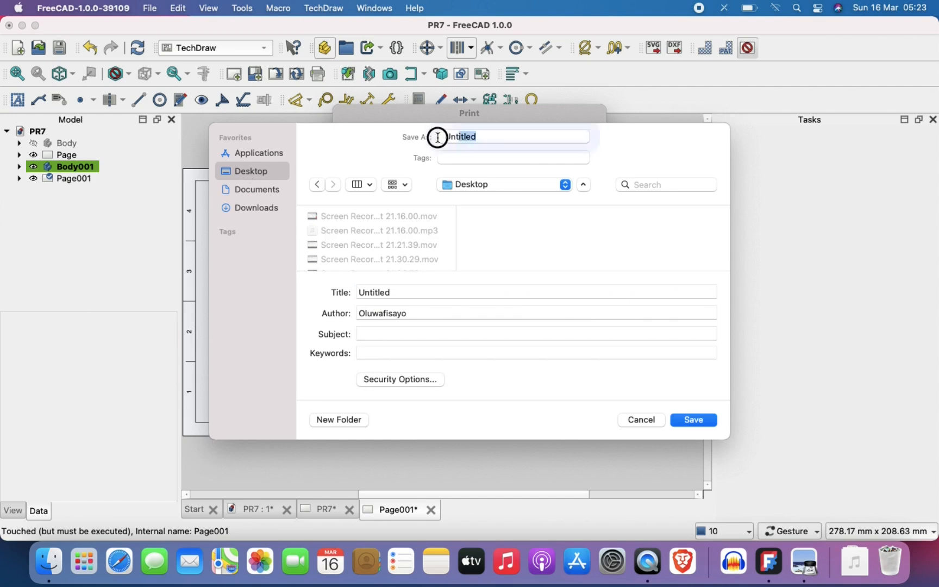
pyautogui.write('PR')
pyautogui.write('6')
pyautogui.click(694, 421)
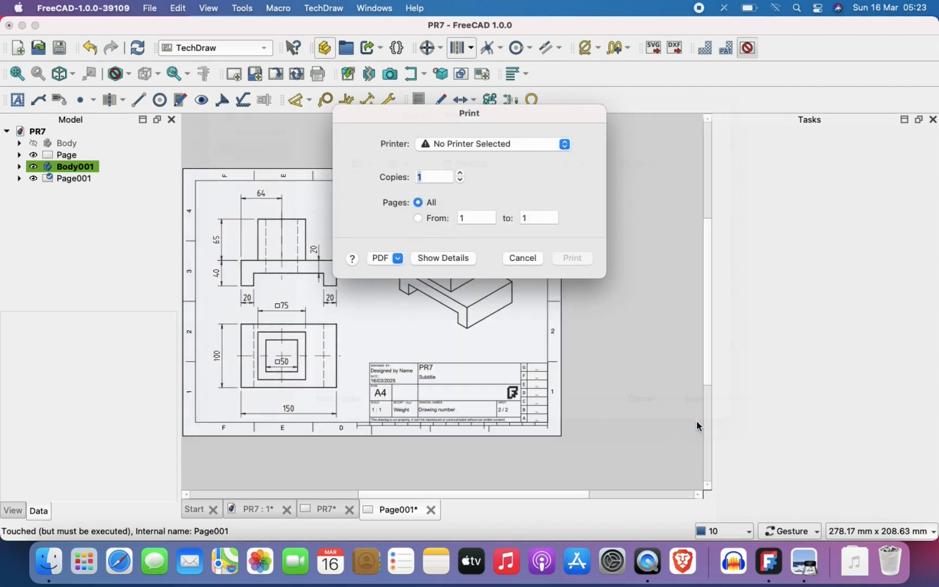
# - Find the exported PR9.pdf with Spotlight and open it in Preview
pyautogui.click(375, 323)
pyautogui.moveTo(375, 323); pyautogui.dragTo(445, 322, button='right')
pyautogui.press('super+space')
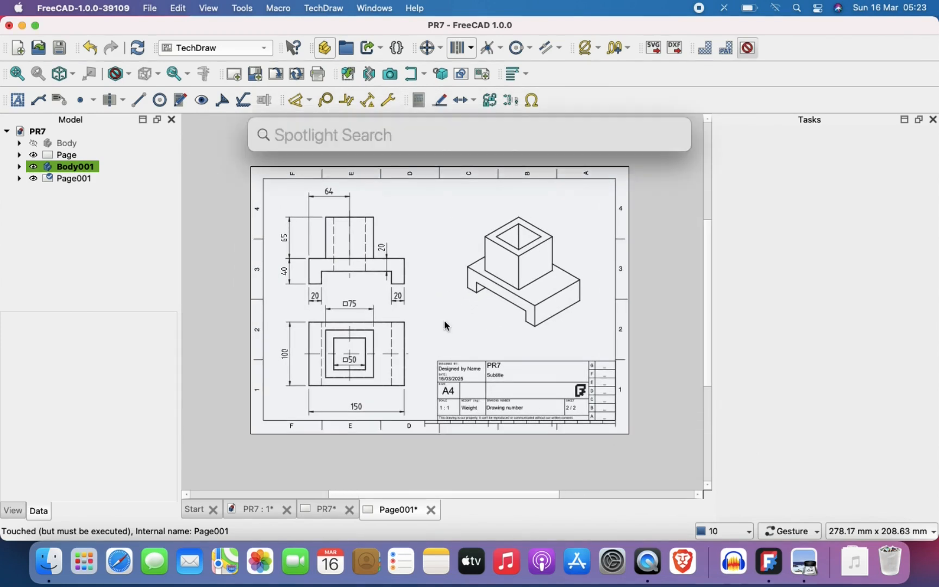
pyautogui.write('PR9')
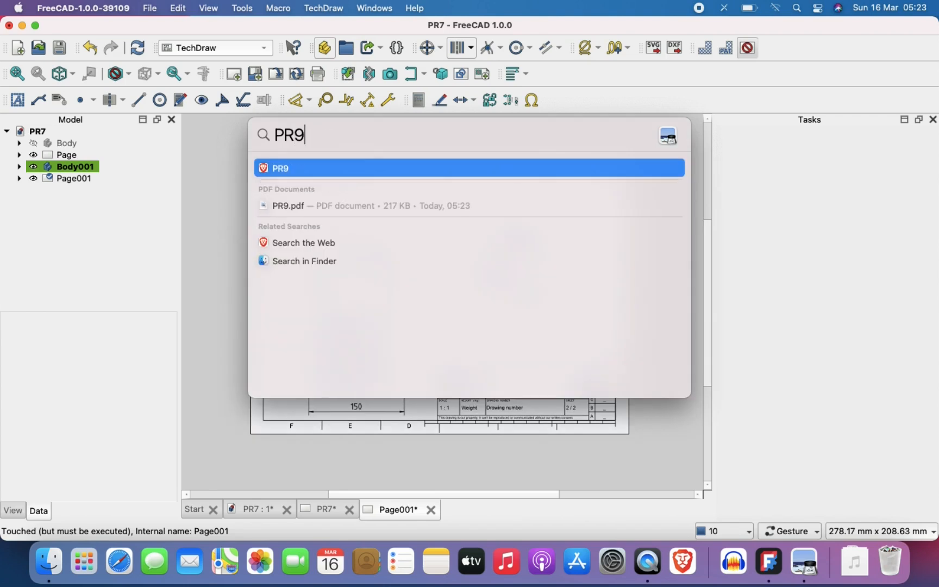
pyautogui.doubleClick(300, 212)
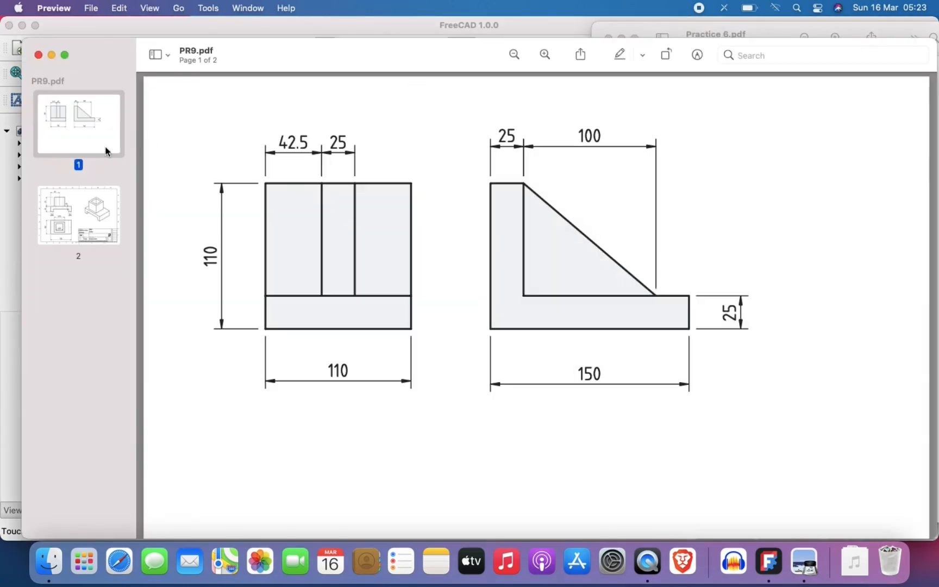
# - Inspect page 2 of PR9.pdf, checking the dimensioned front and top views, the isometric view and the title block
pyautogui.click(91, 210)
pyautogui.scroll(-2, 516, 281)
pyautogui.keyDown('alt'); pyautogui.scroll(-3, 515, 281); pyautogui.keyUp('alt')
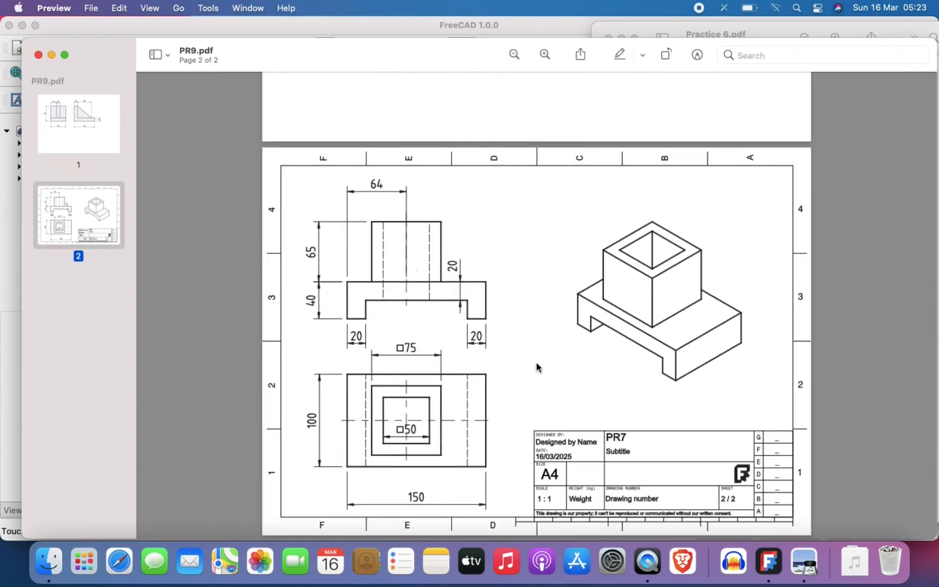
pyautogui.keyDown('alt'); pyautogui.scroll(3, 537, 367); pyautogui.keyUp('alt')
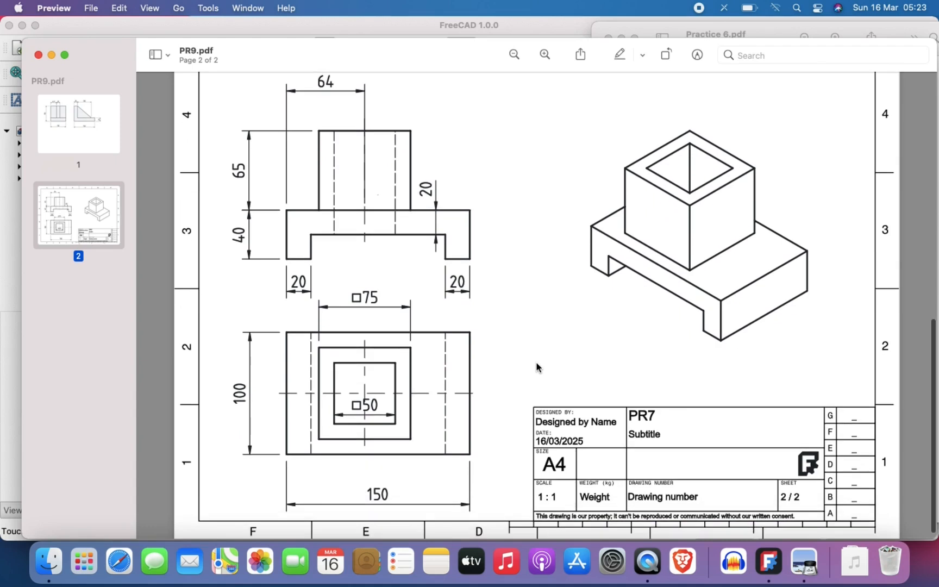
pyautogui.keyDown('alt'); pyautogui.scroll(-2, 524, 389); pyautogui.keyUp('alt')
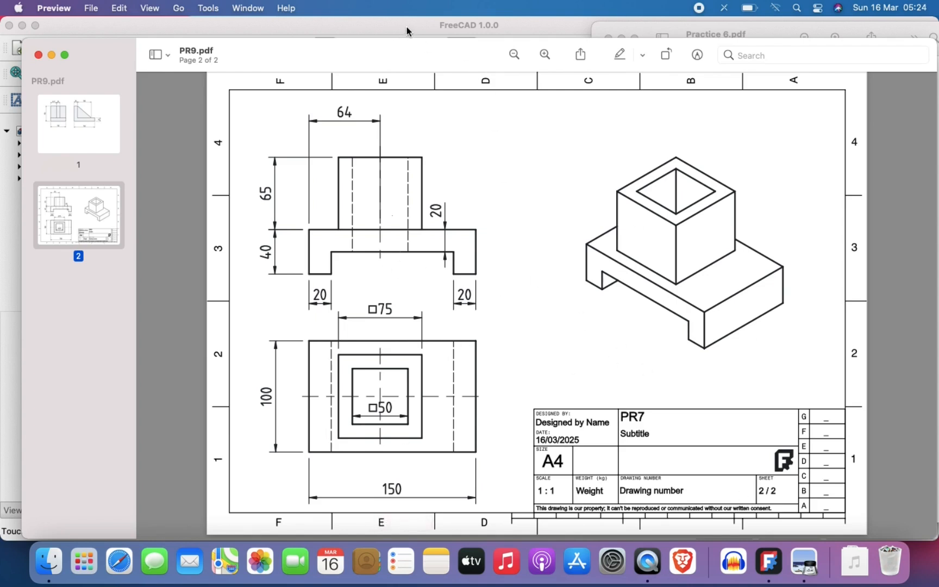
# - Bring Practice 6.pdf to the front and examine its reference views and dimensions against the exported drawing
pyautogui.click(779, 30)
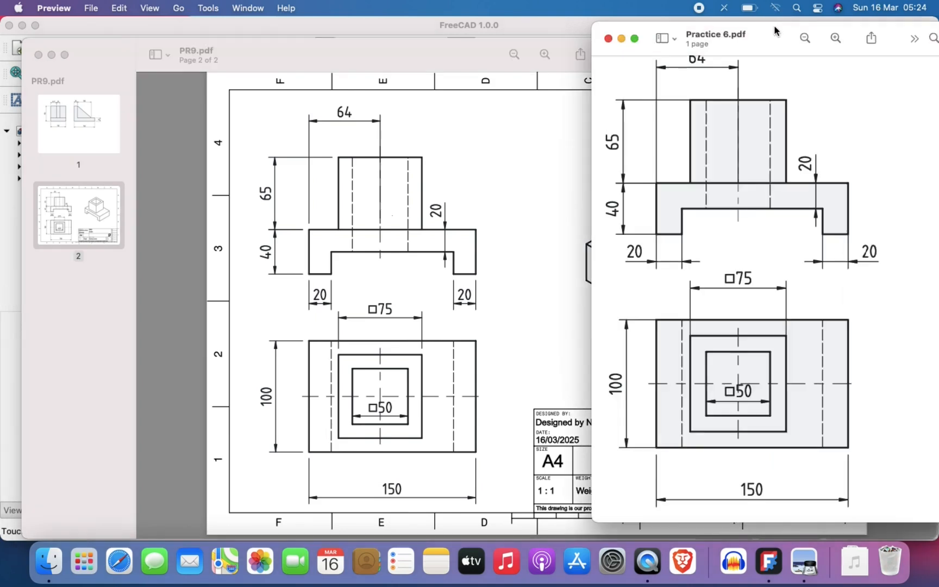
pyautogui.doubleClick(780, 30)
pyautogui.scroll(2, 473, 257)
pyautogui.scroll(-3, 473, 257)
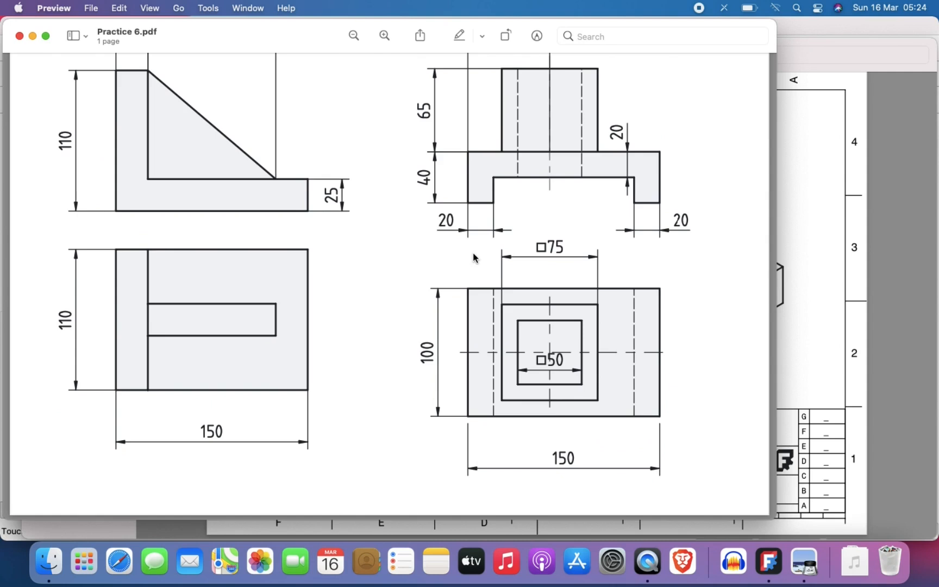
pyautogui.scroll(2, 525, 352)
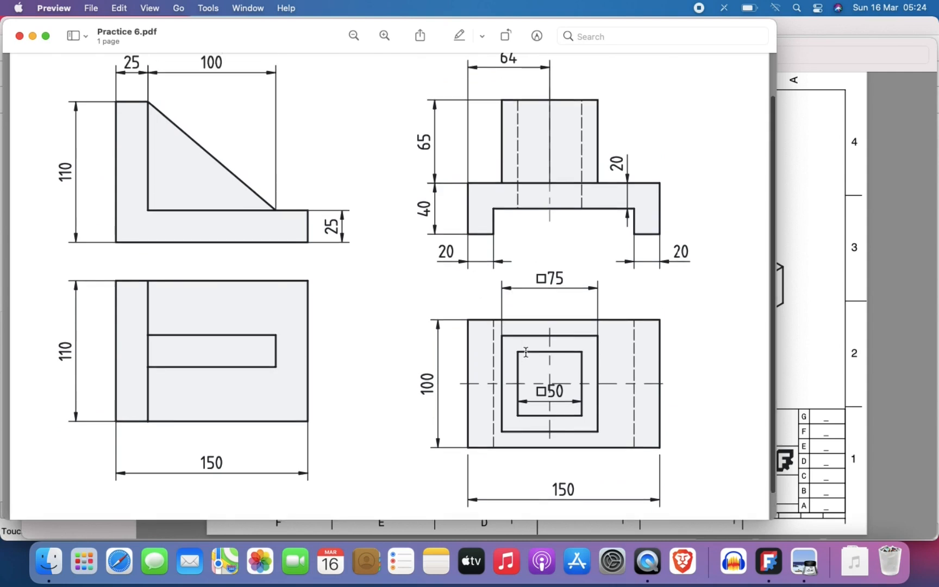